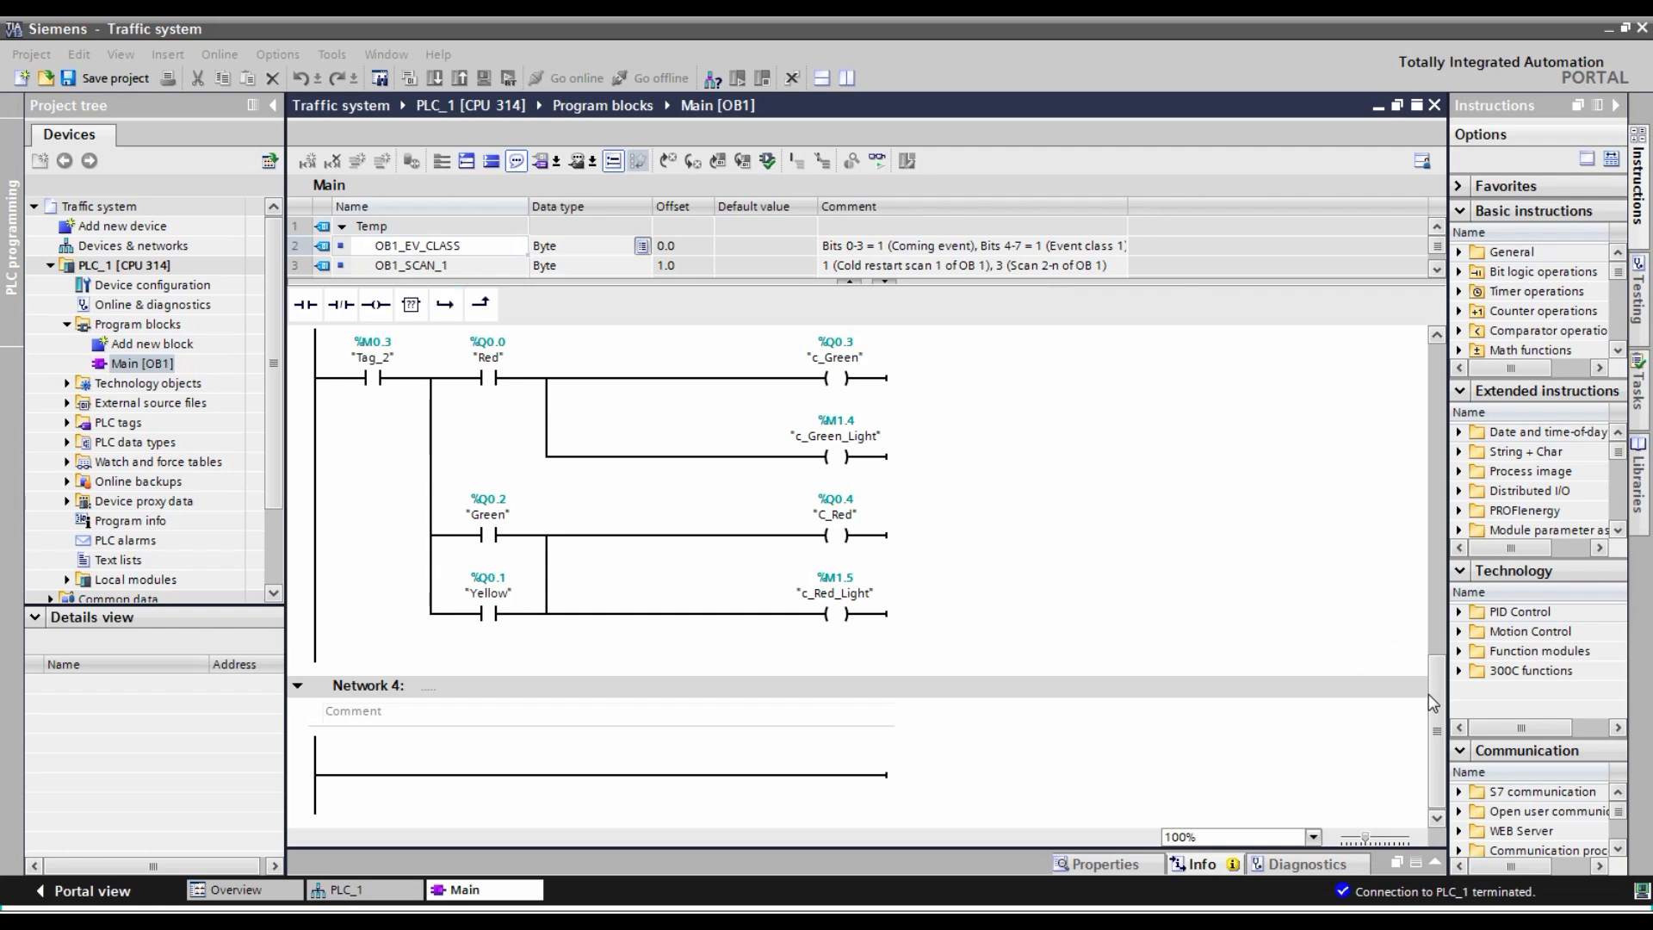
left_click_drag(1437, 702, 1444, 652)
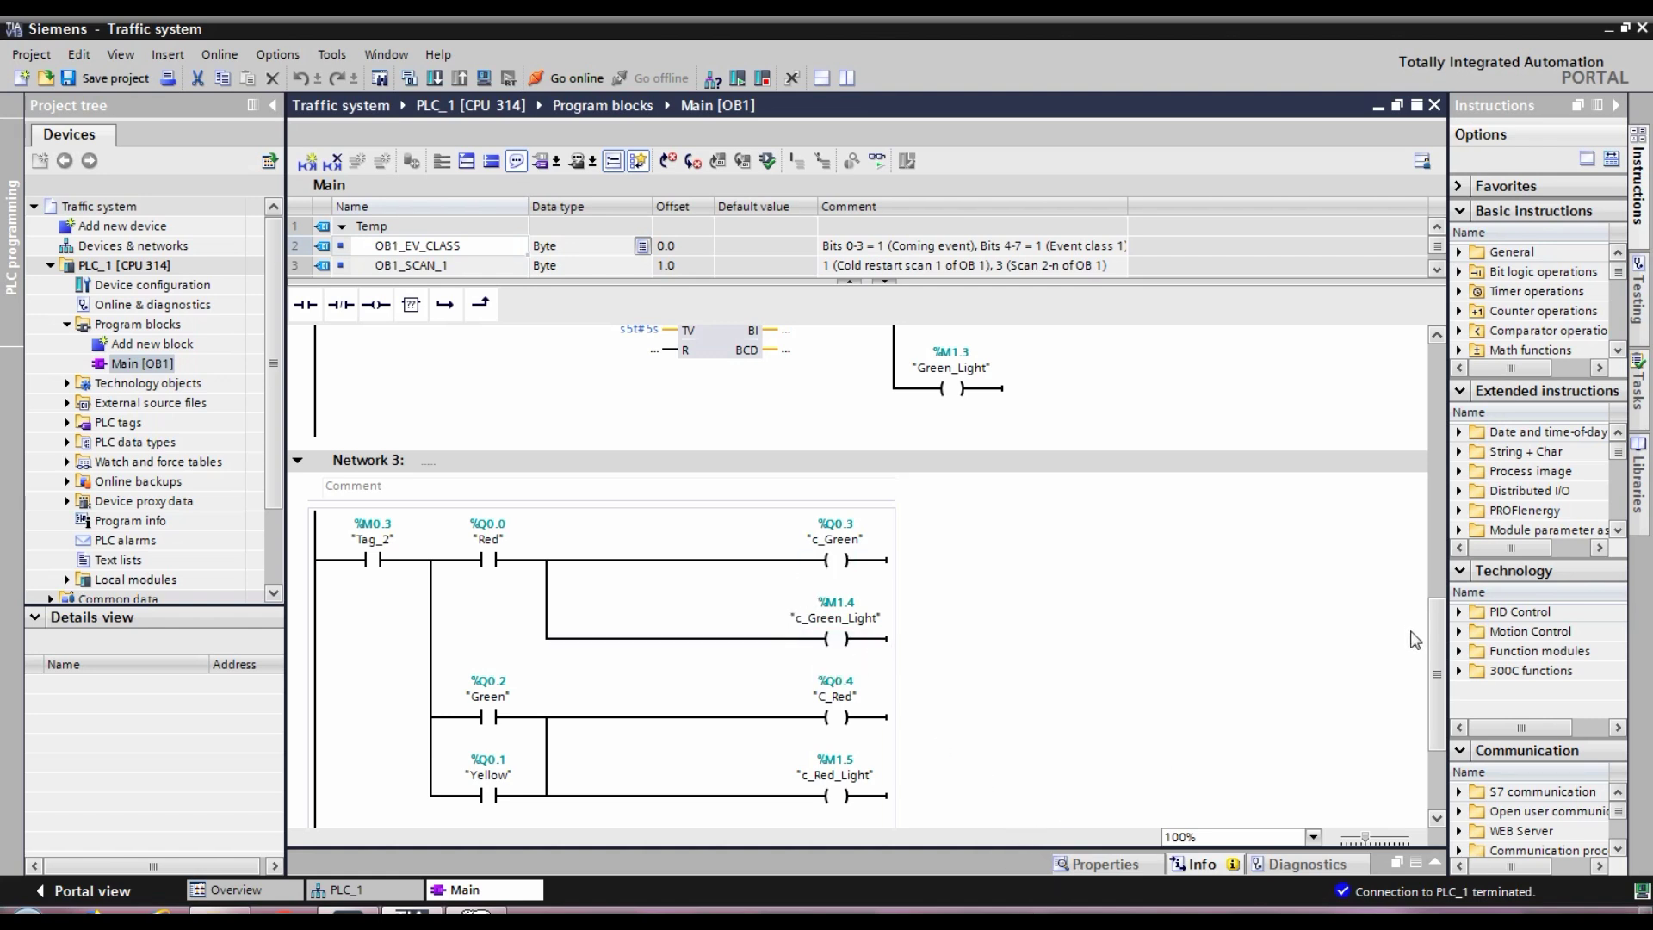
scroll(1378, 628, "down", 3)
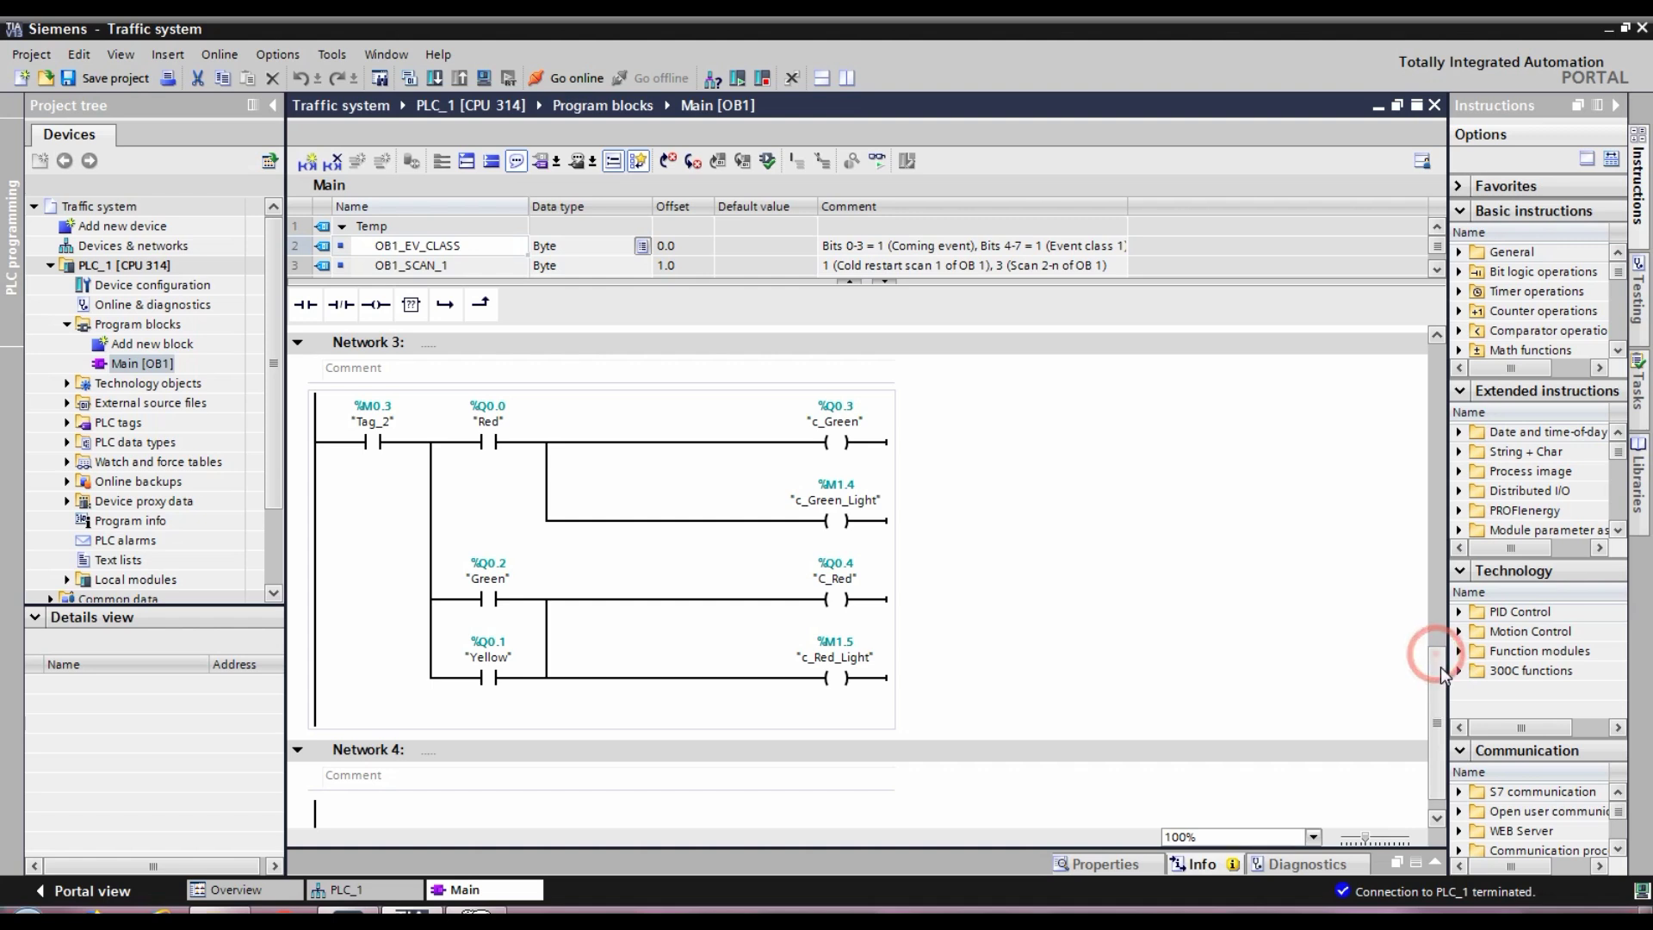
scroll(364, 331, "up", 3)
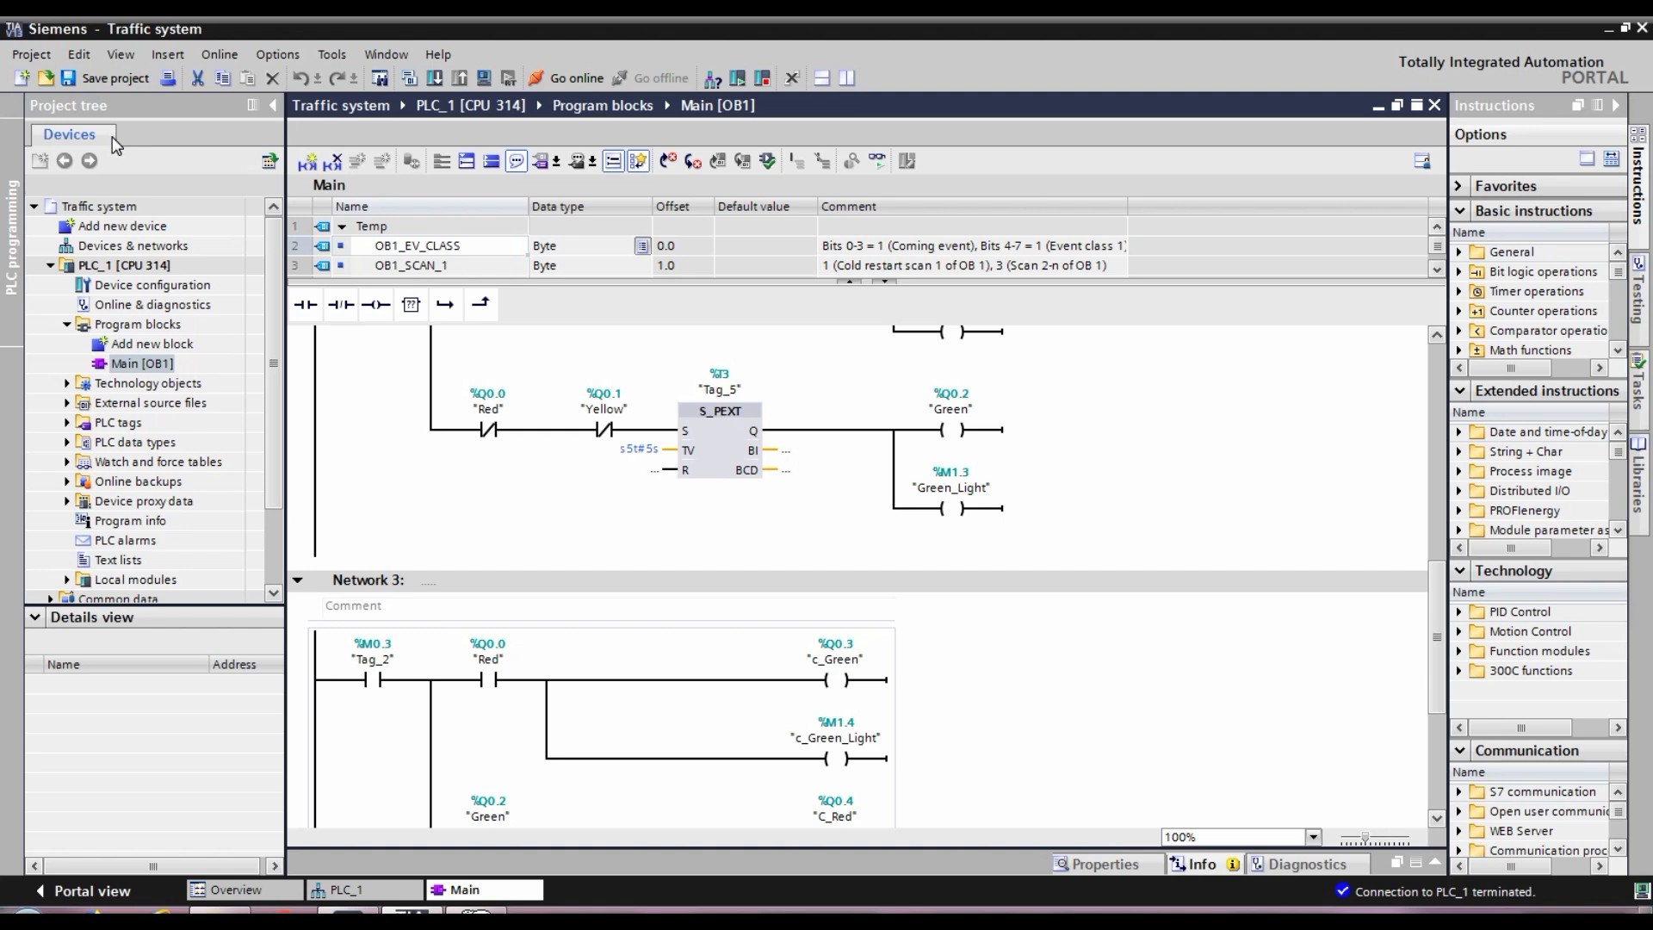
Step: Add a new 10" SIMATIC Basic Panel HMI device, KTP1000 Basic color DP (6AV6 647-0AE11-3AX0), with the device wizard enabled
double_click(102, 226)
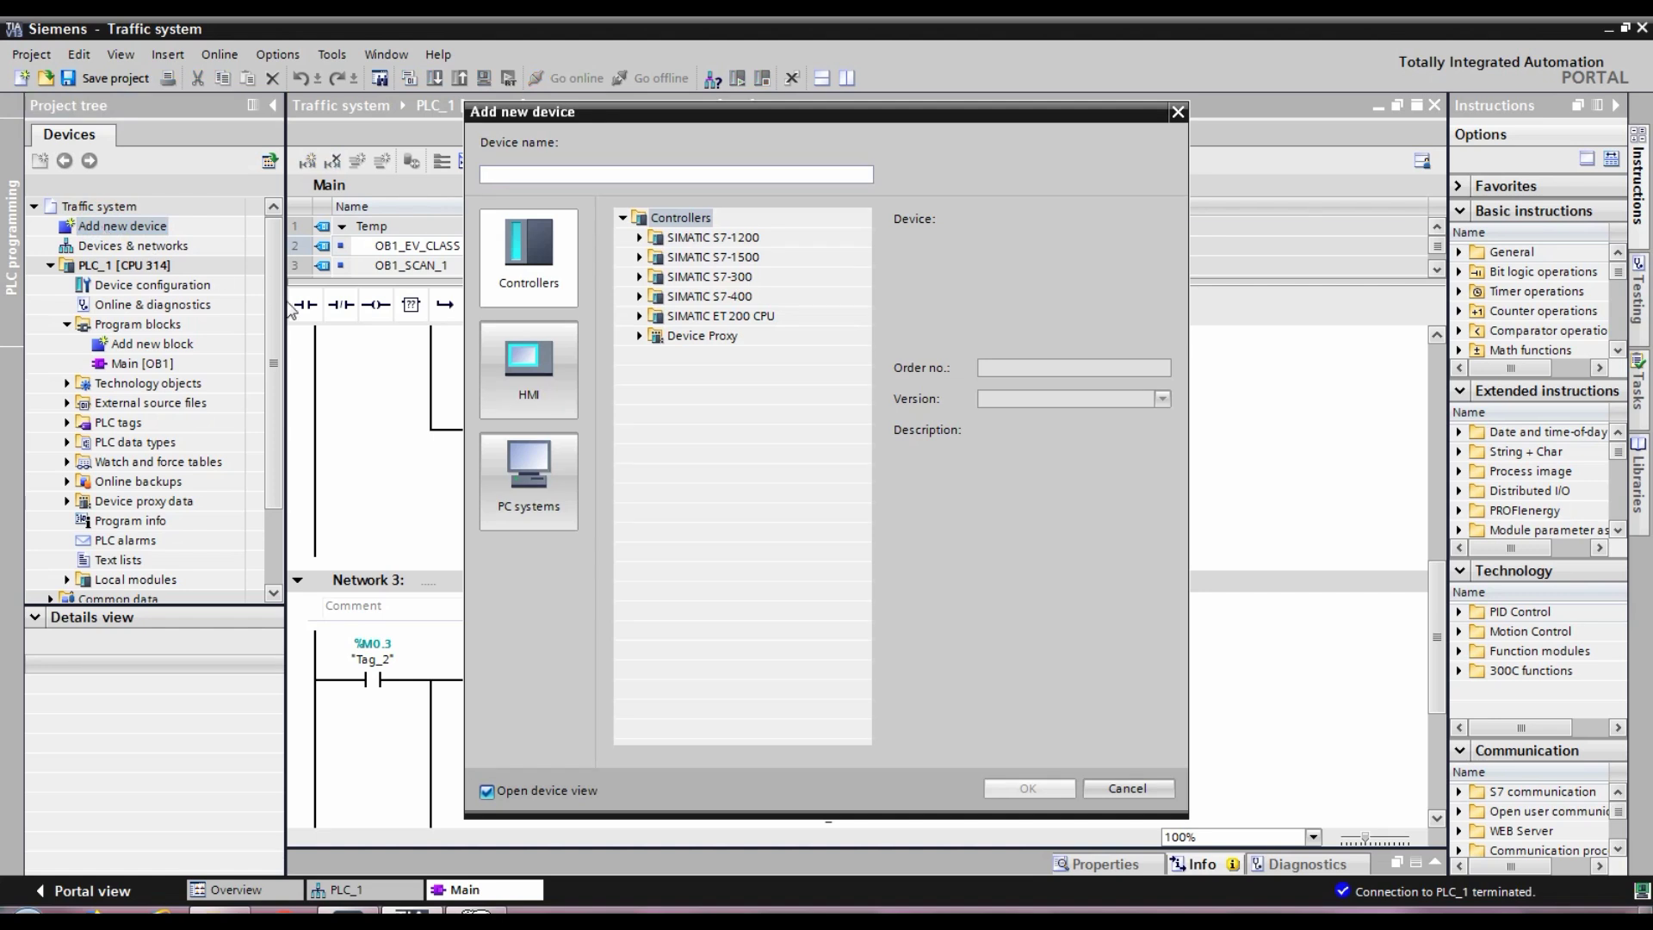
left_click(529, 366)
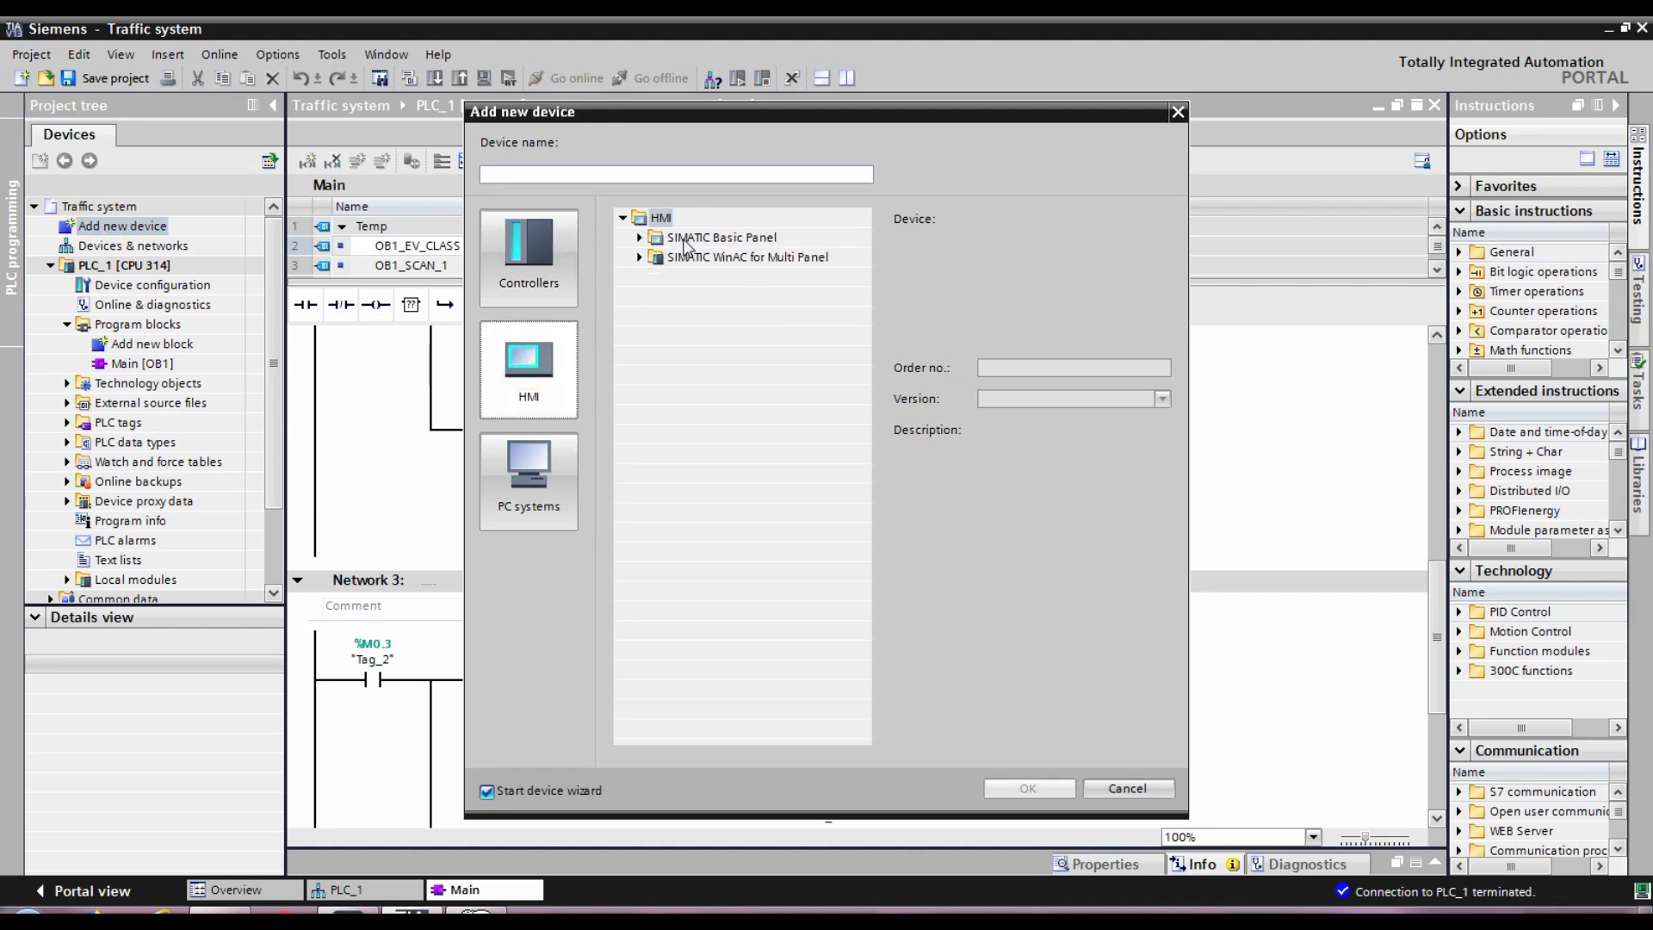
left_click(641, 239)
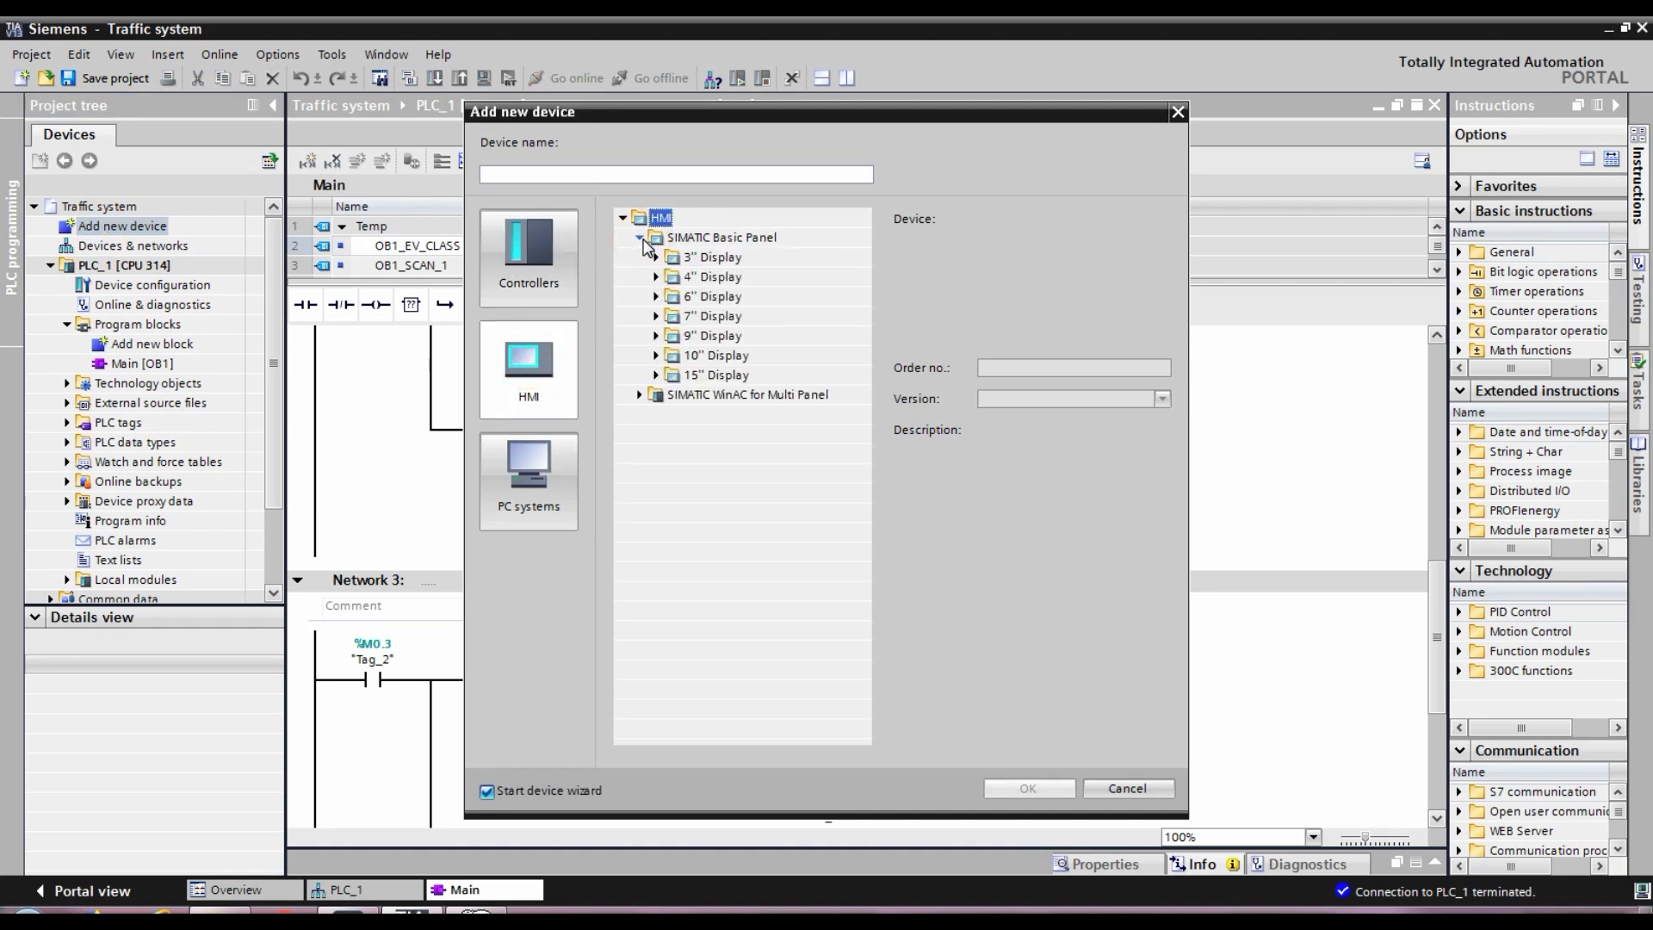
left_click(656, 356)
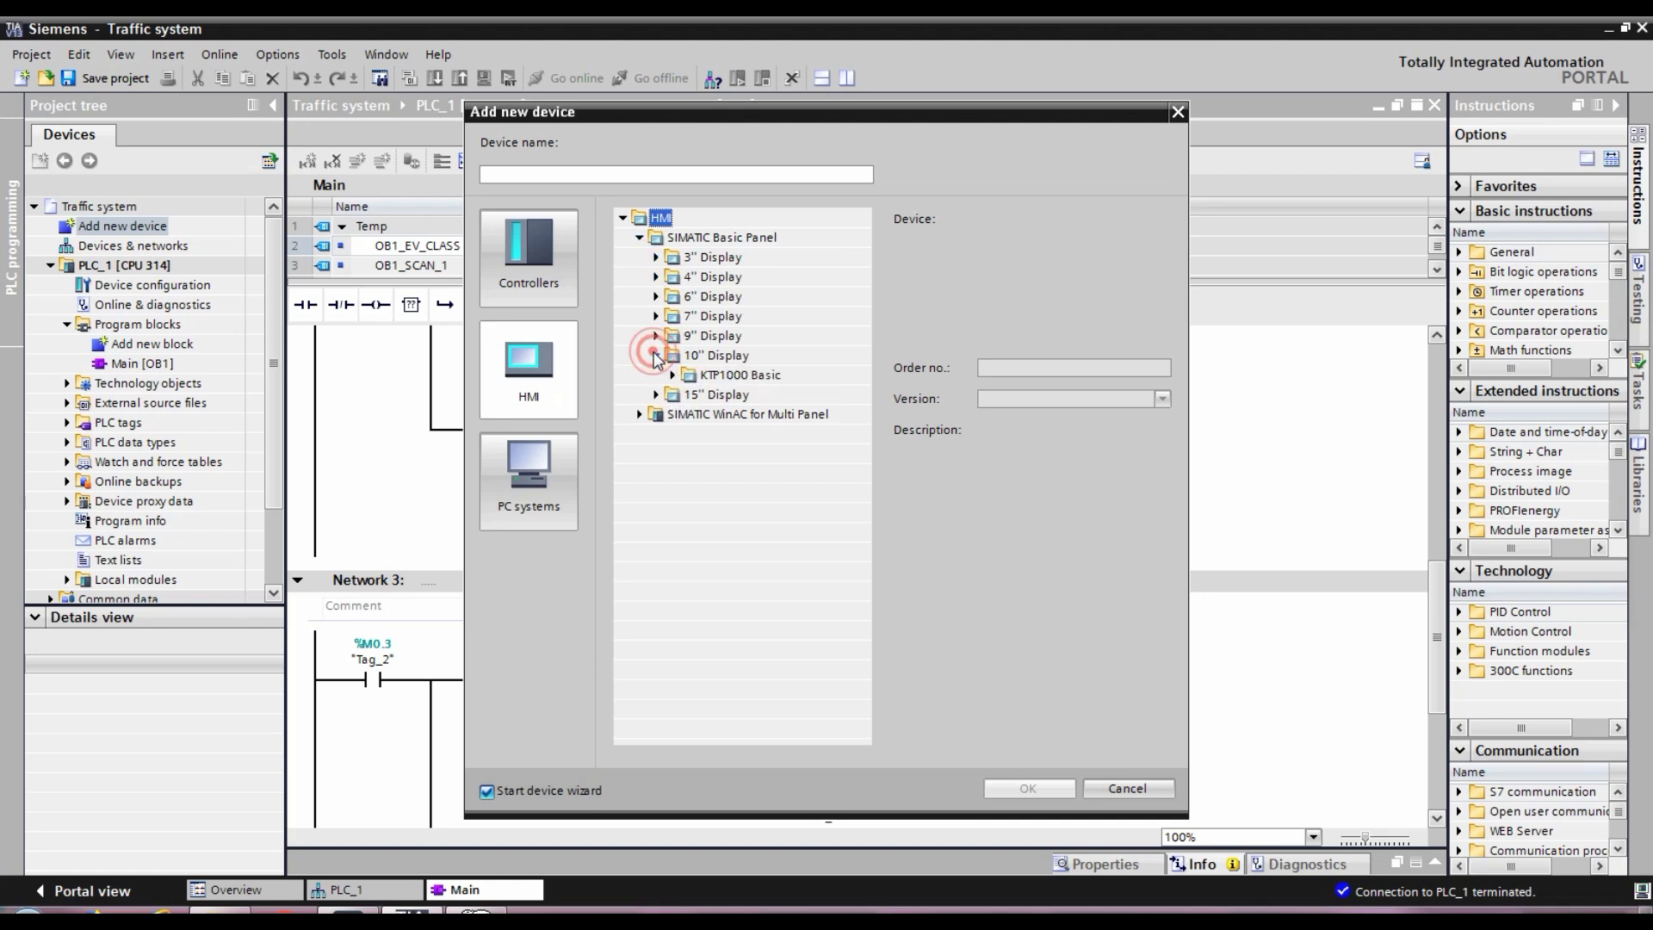
left_click(677, 377)
left_click(772, 413)
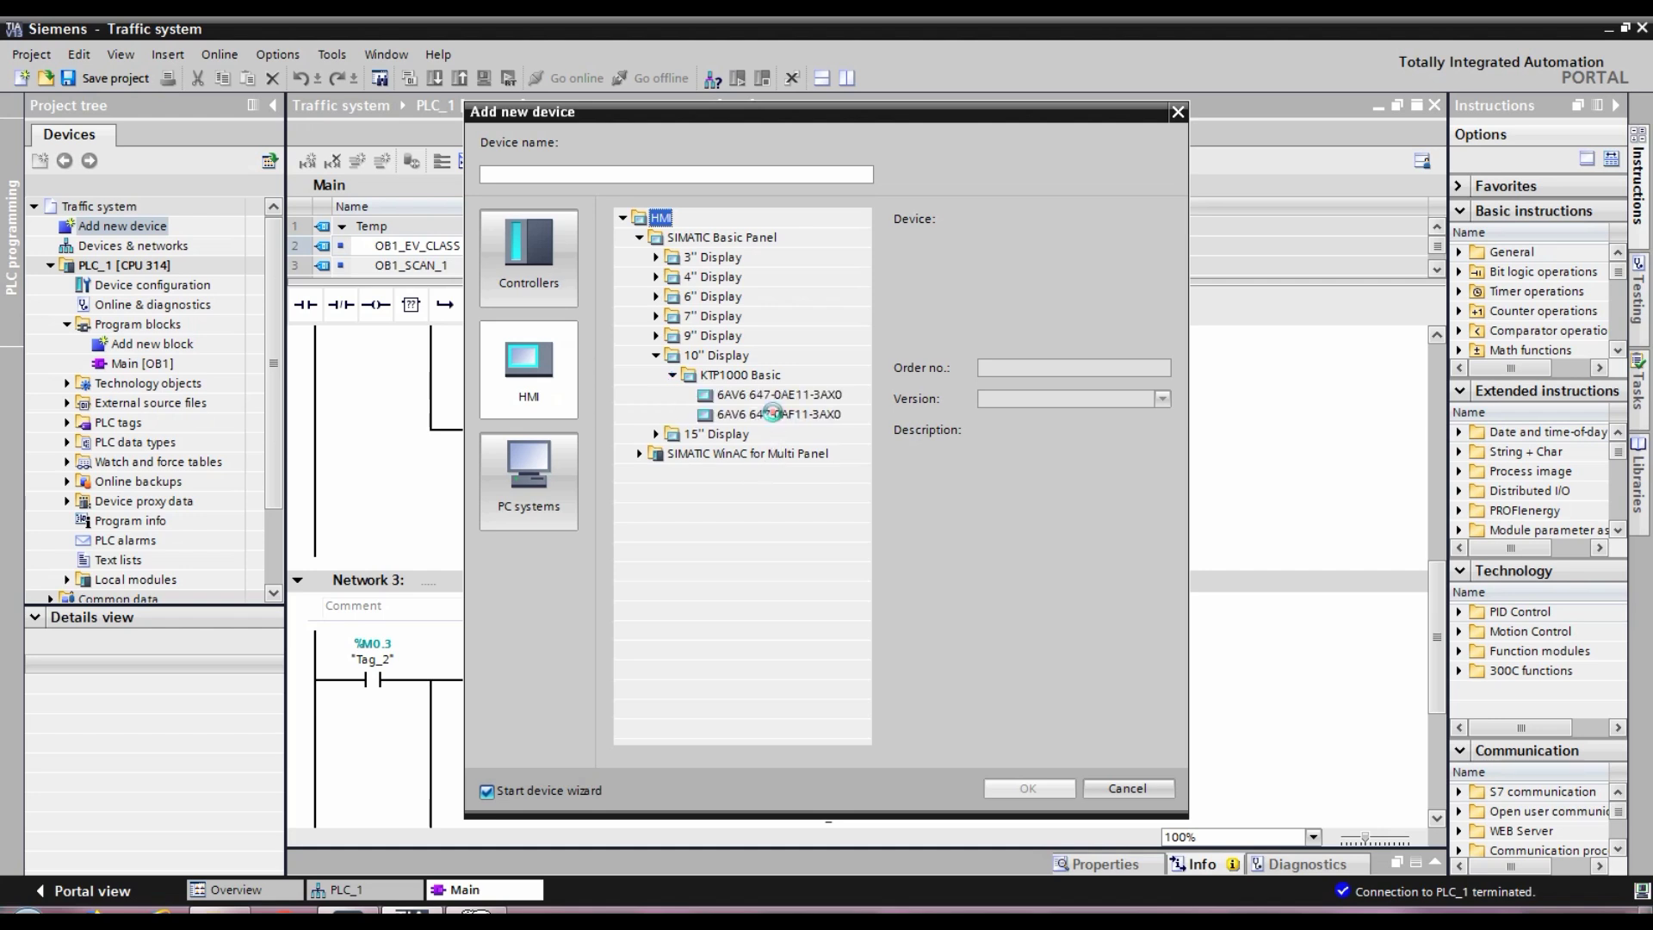
left_click(768, 394)
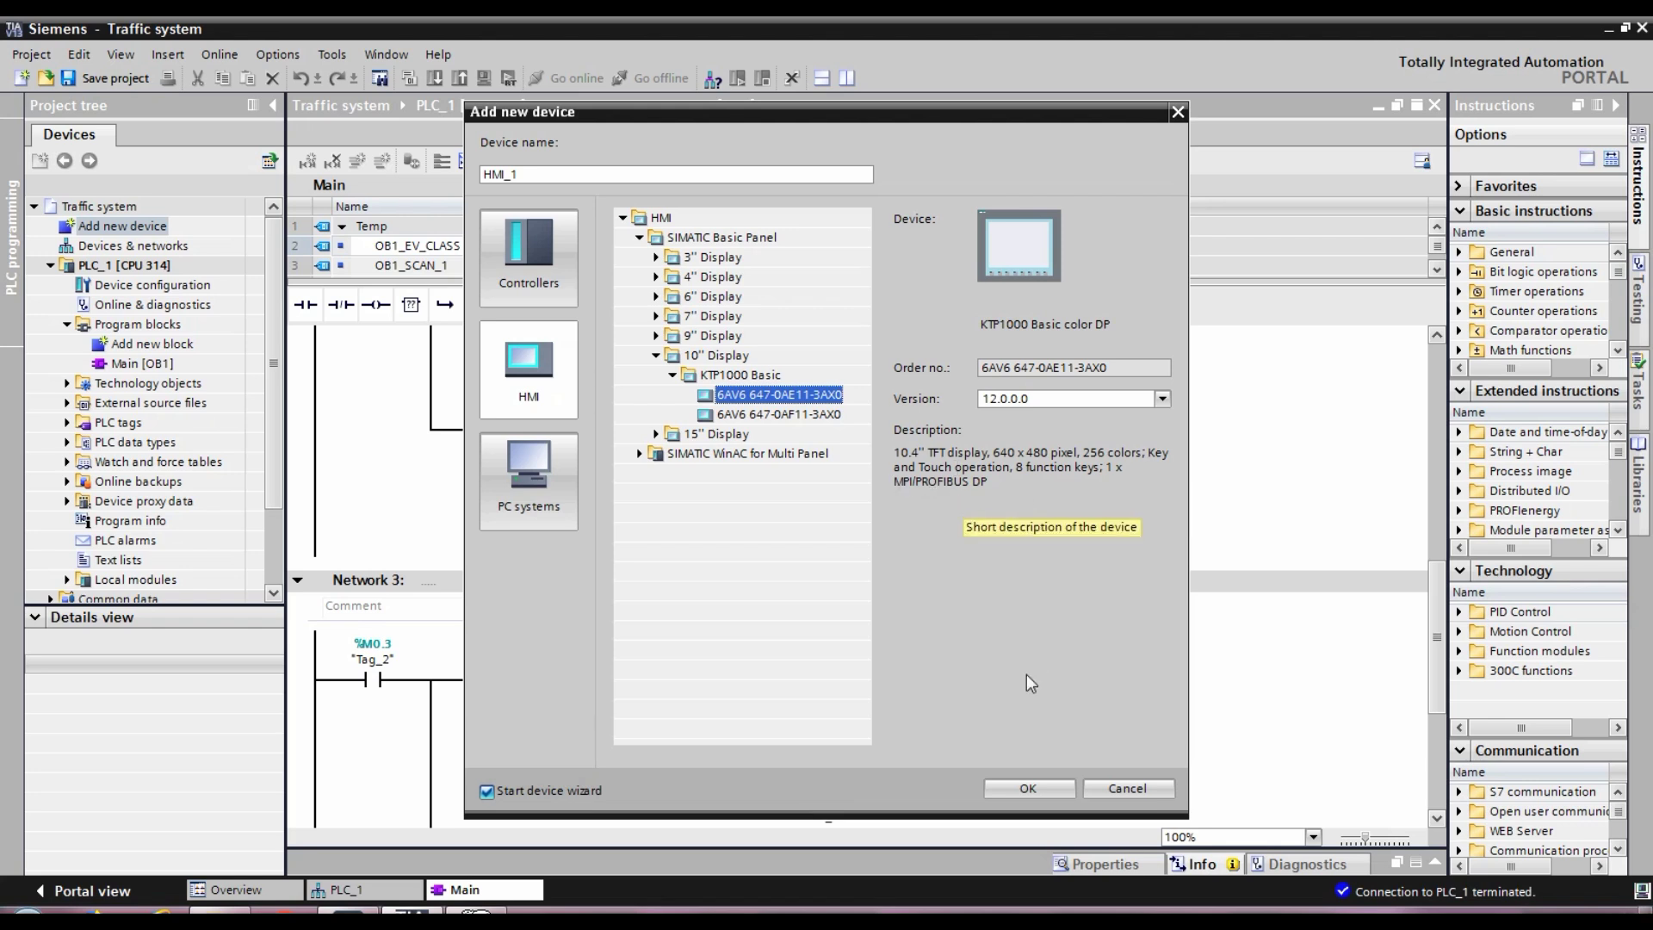
left_click(1029, 791)
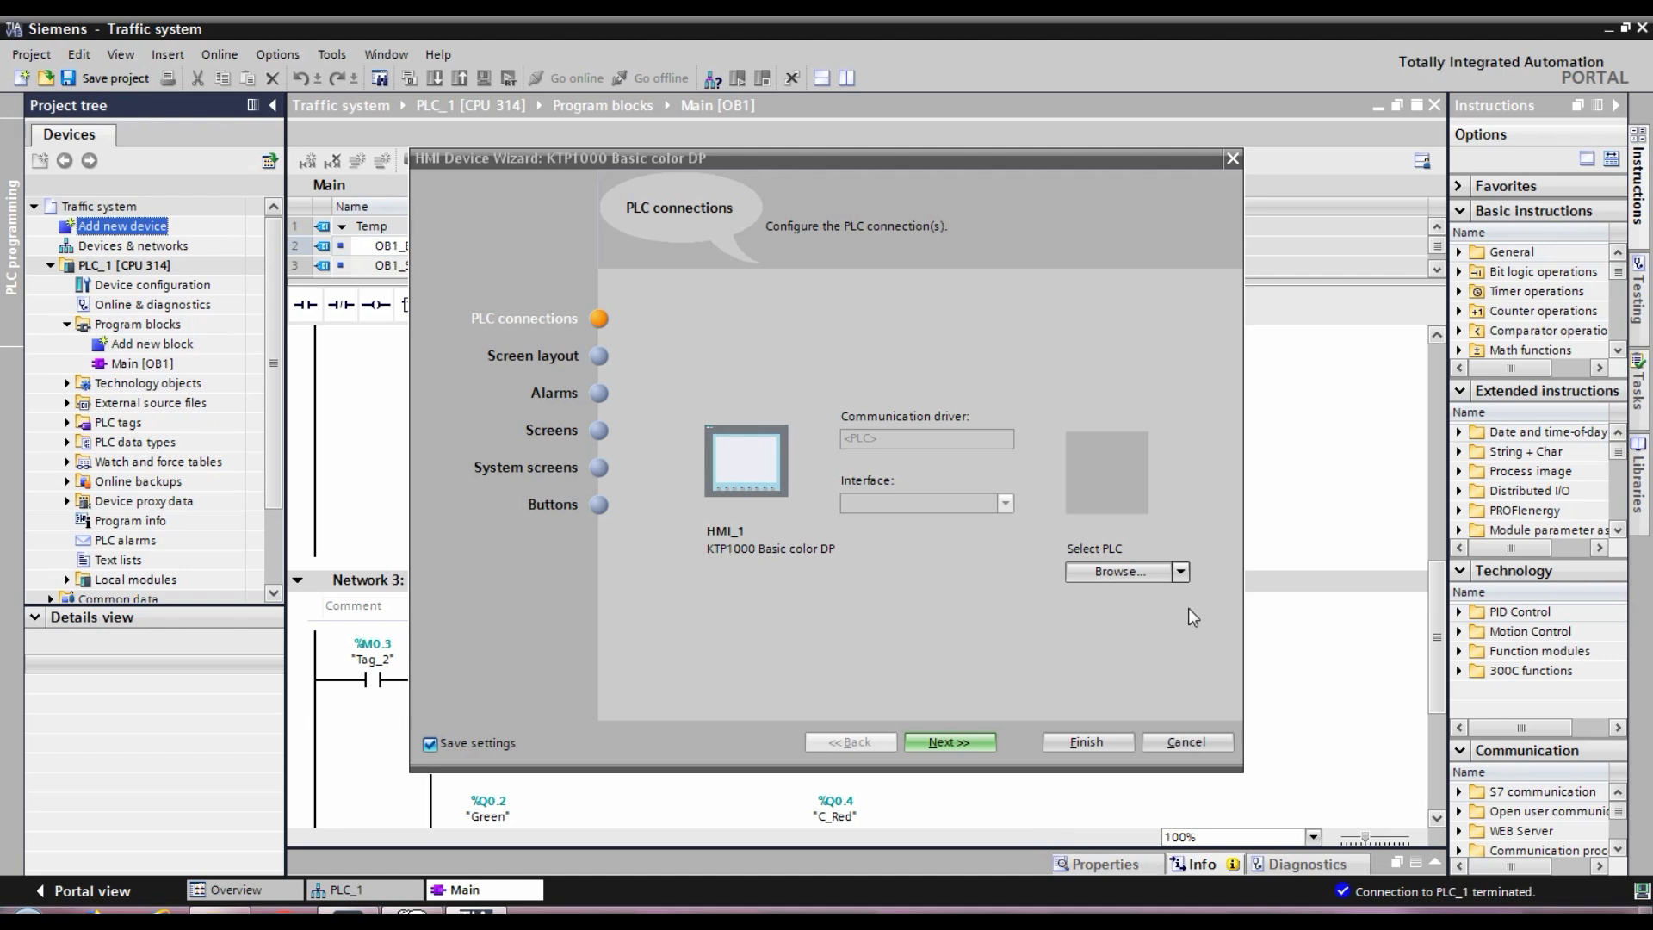
Step: Connect the HMI to PLC_1 (CPU 314) in the device wizard and proceed to the screen layout settings
left_click(1179, 572)
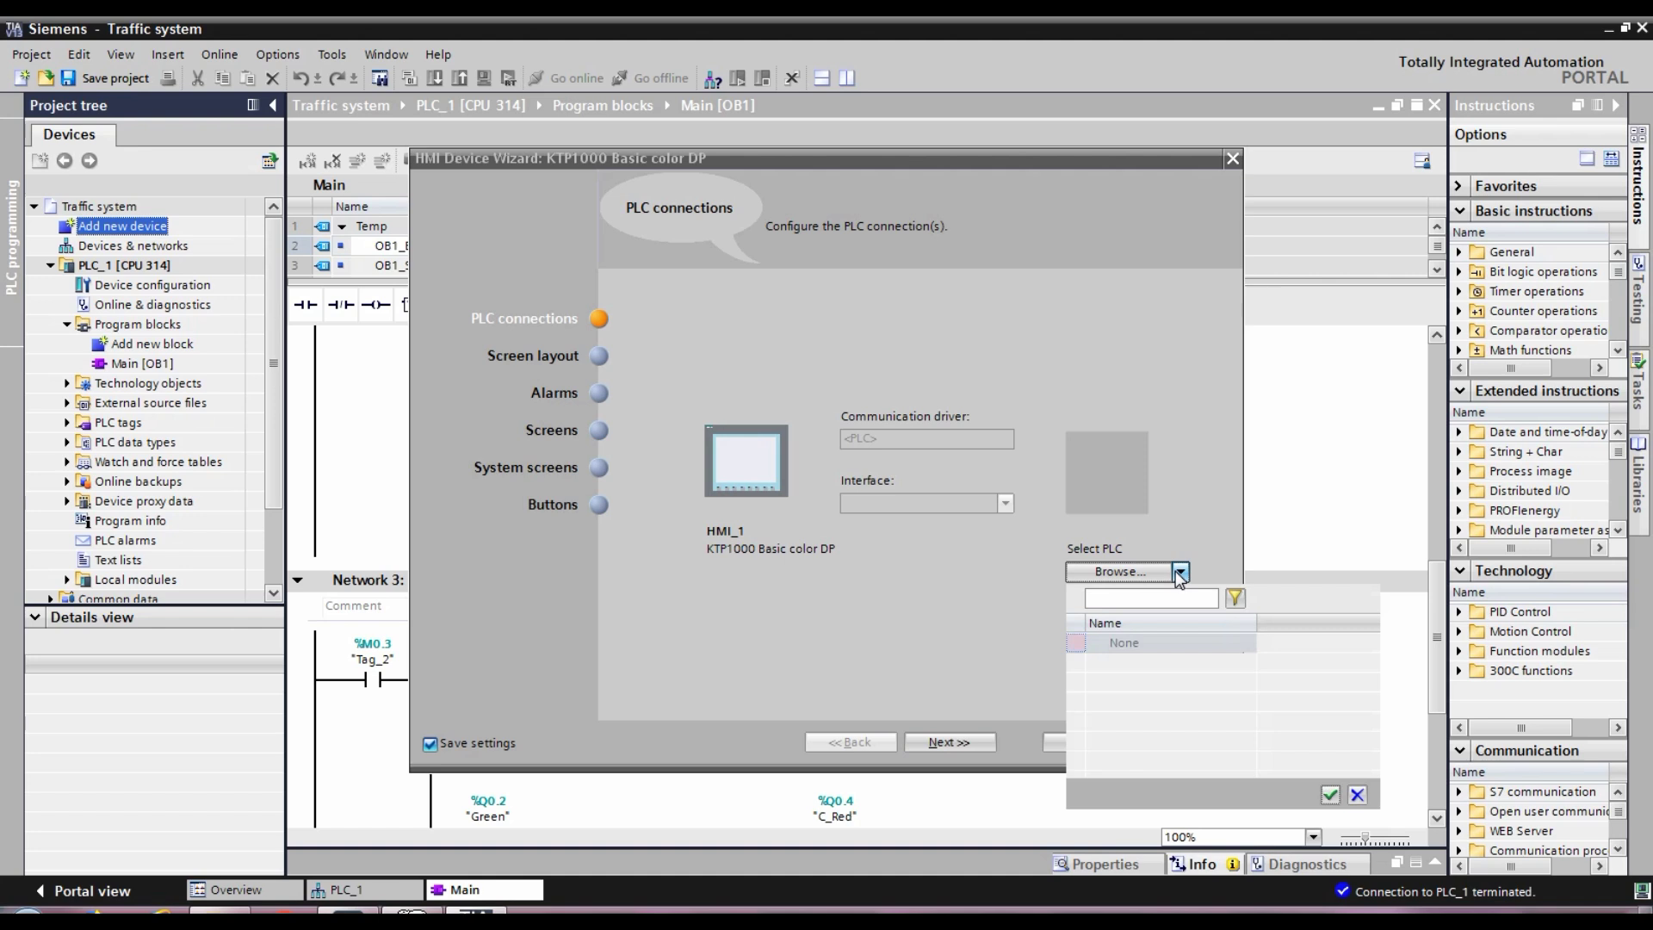
left_click(1117, 663)
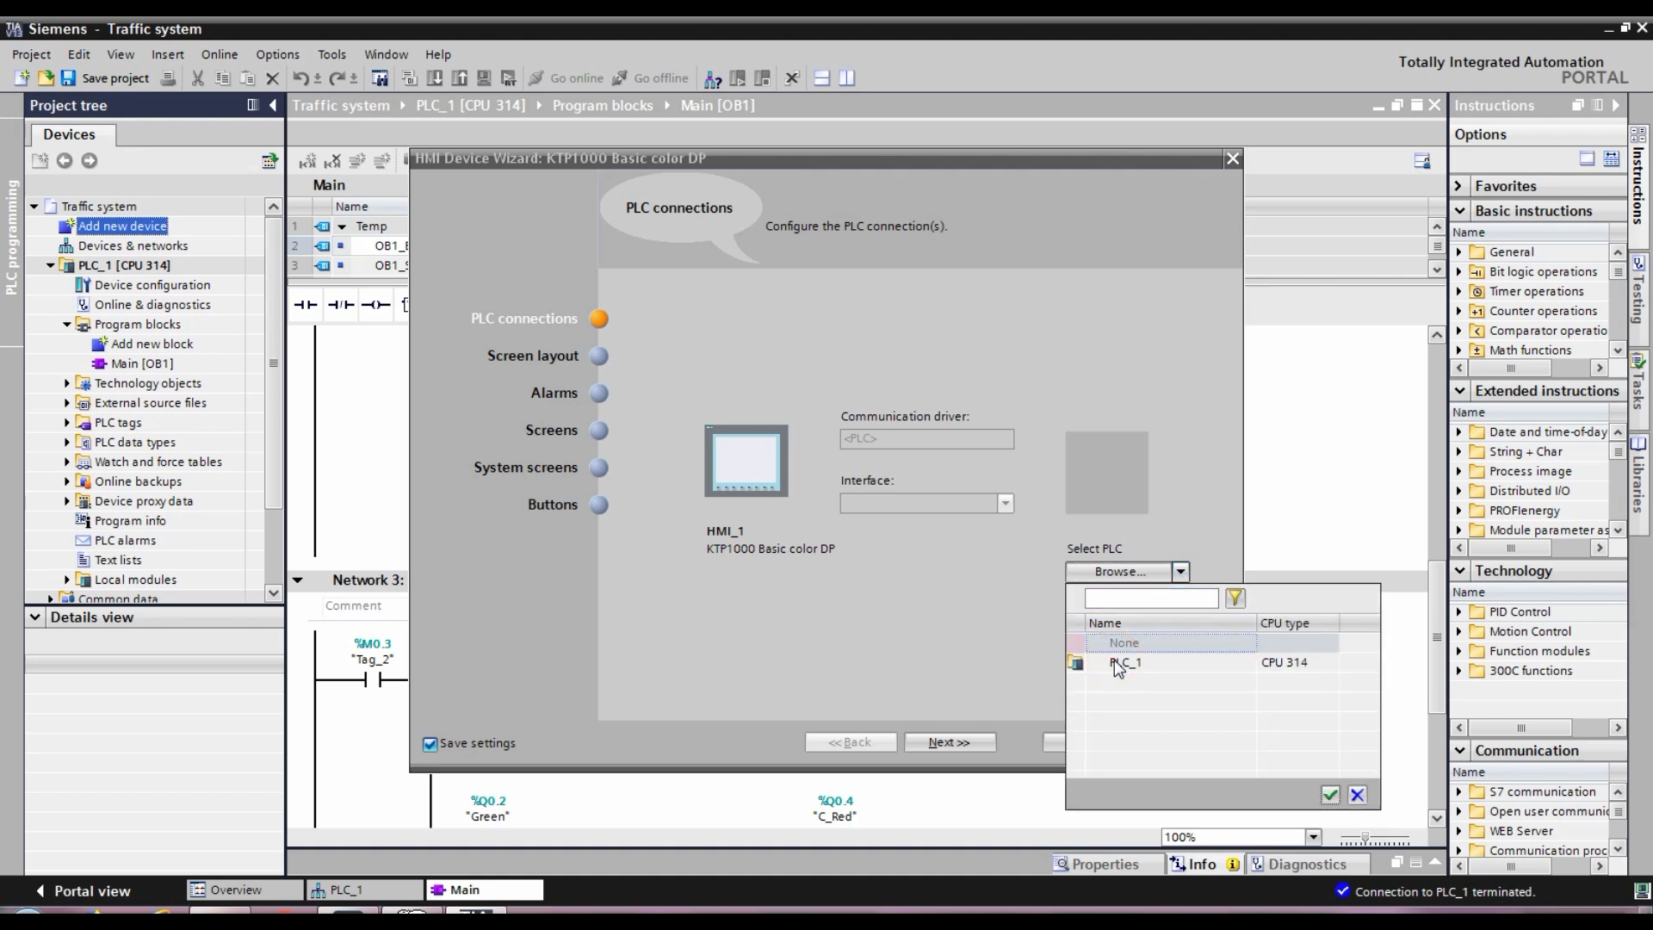
left_click(1117, 664)
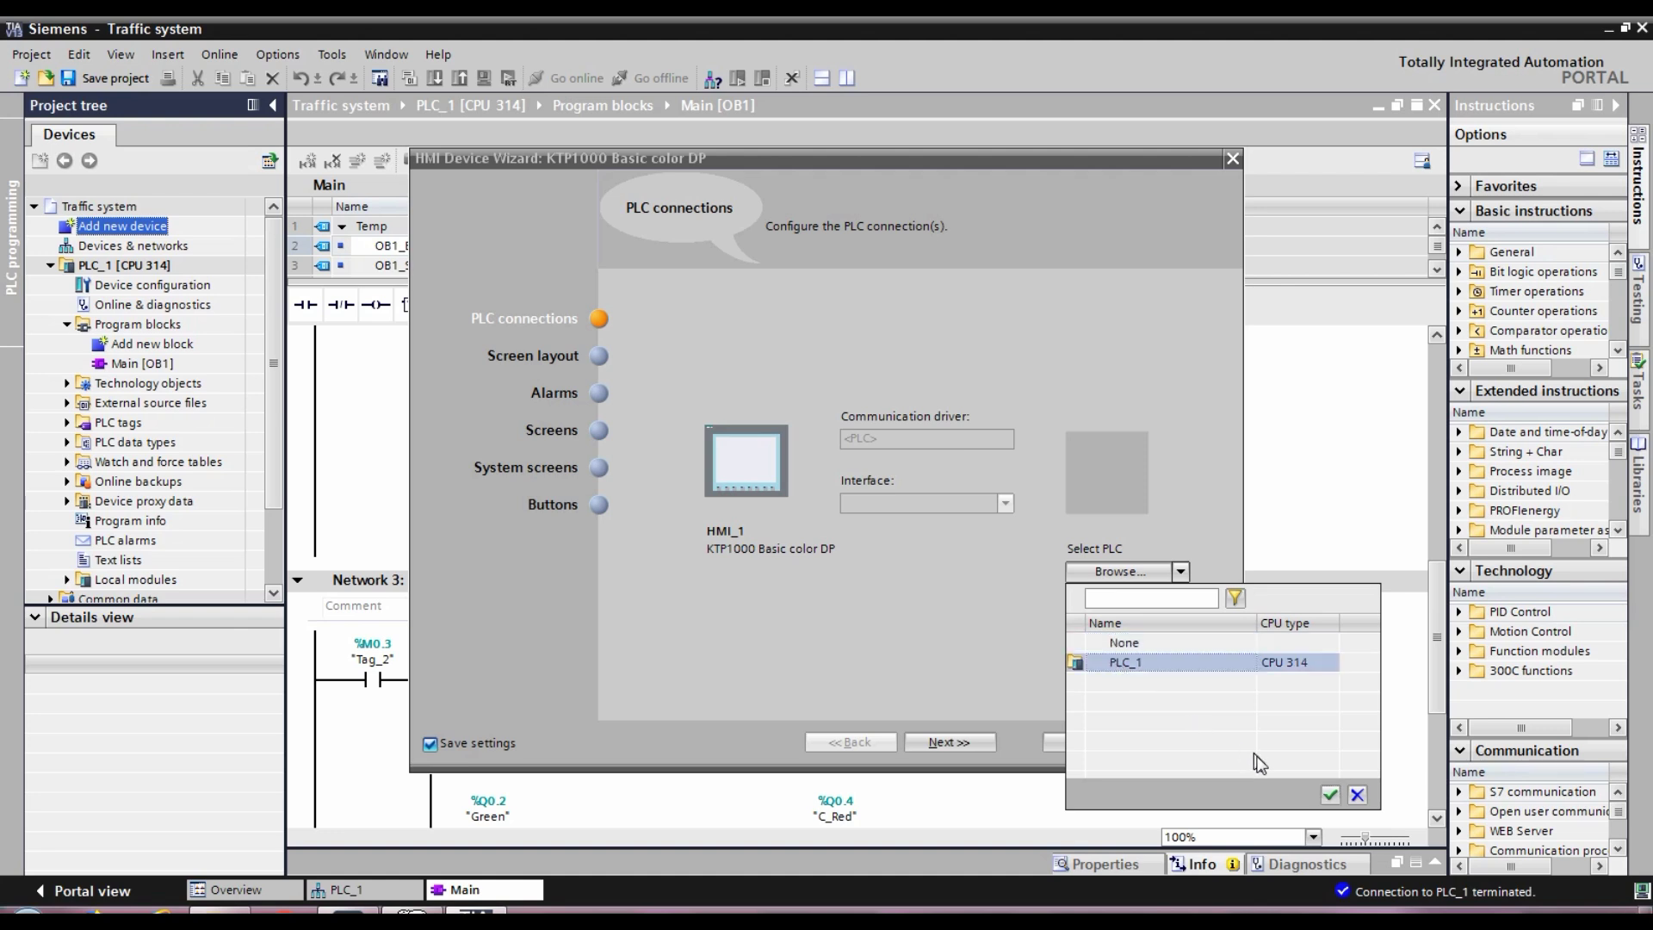
left_click(1330, 795)
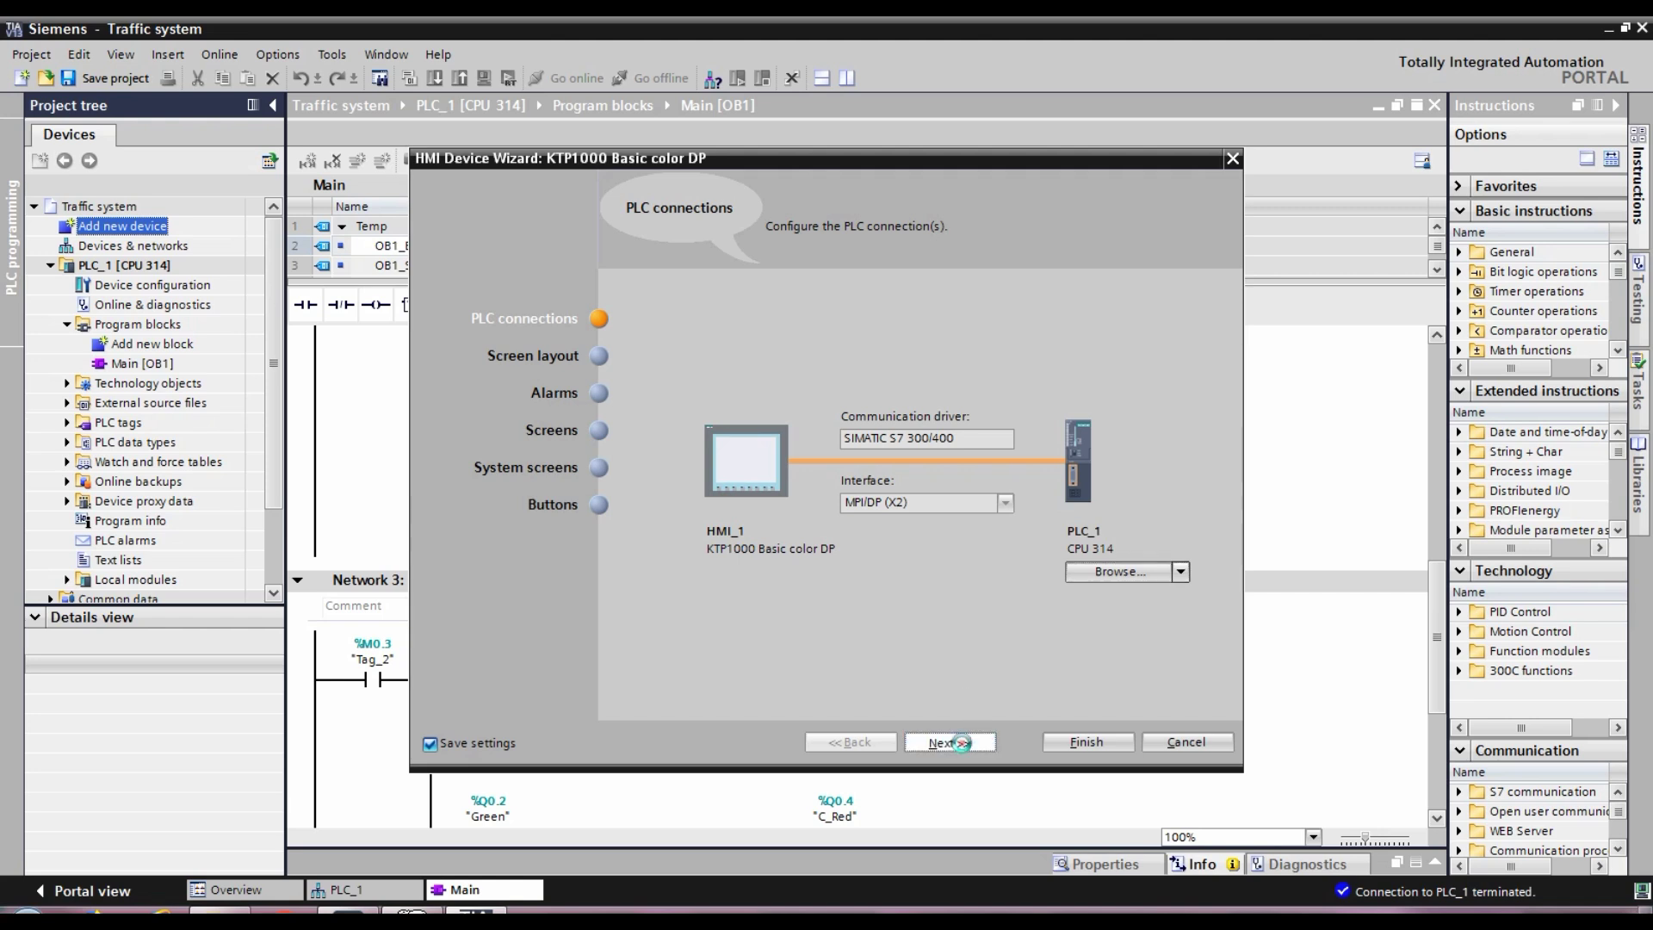
left_click(962, 742)
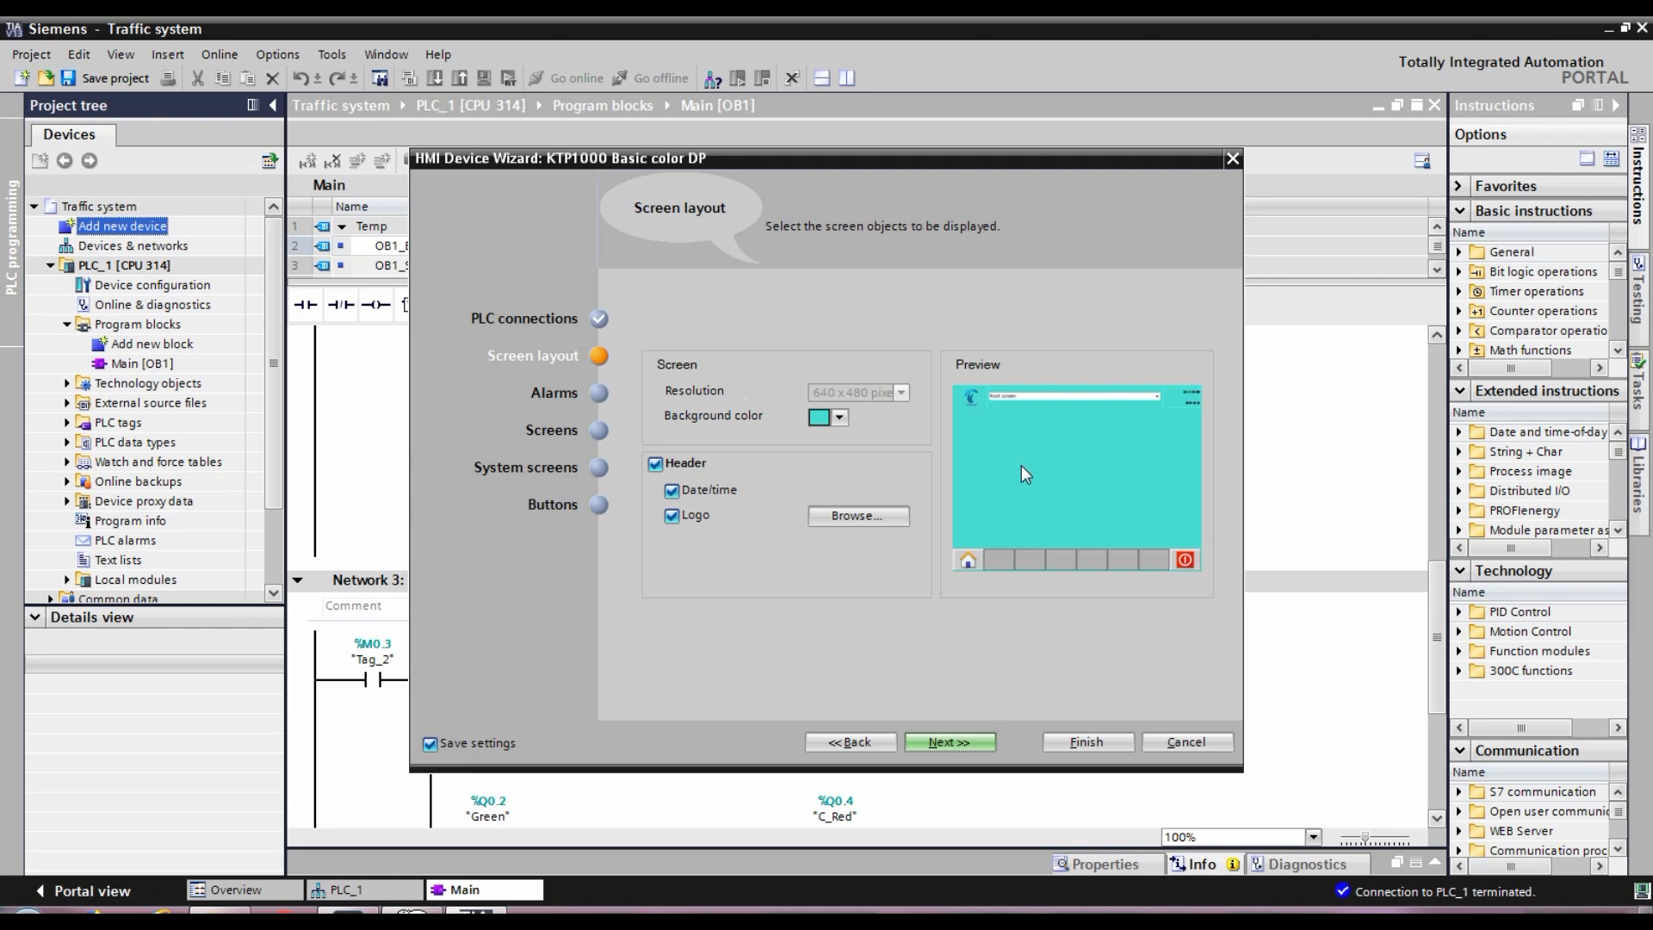
Step: Try red, muted violet-blue and orange as the HMI screen's background color
left_click(841, 419)
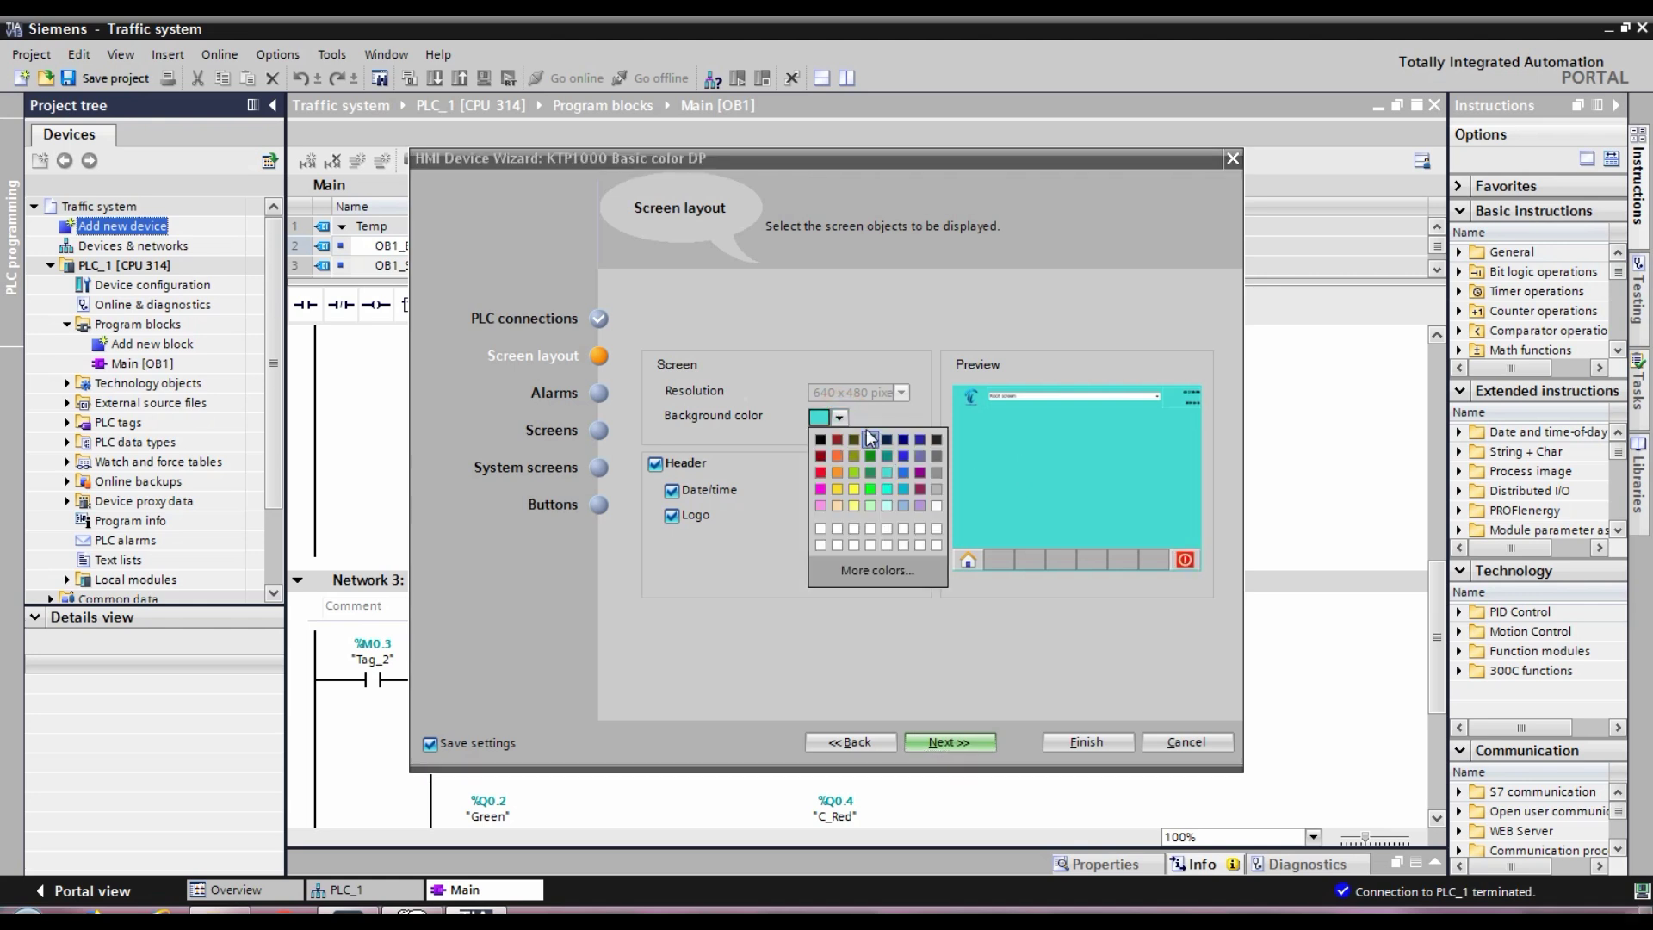
left_click(865, 420)
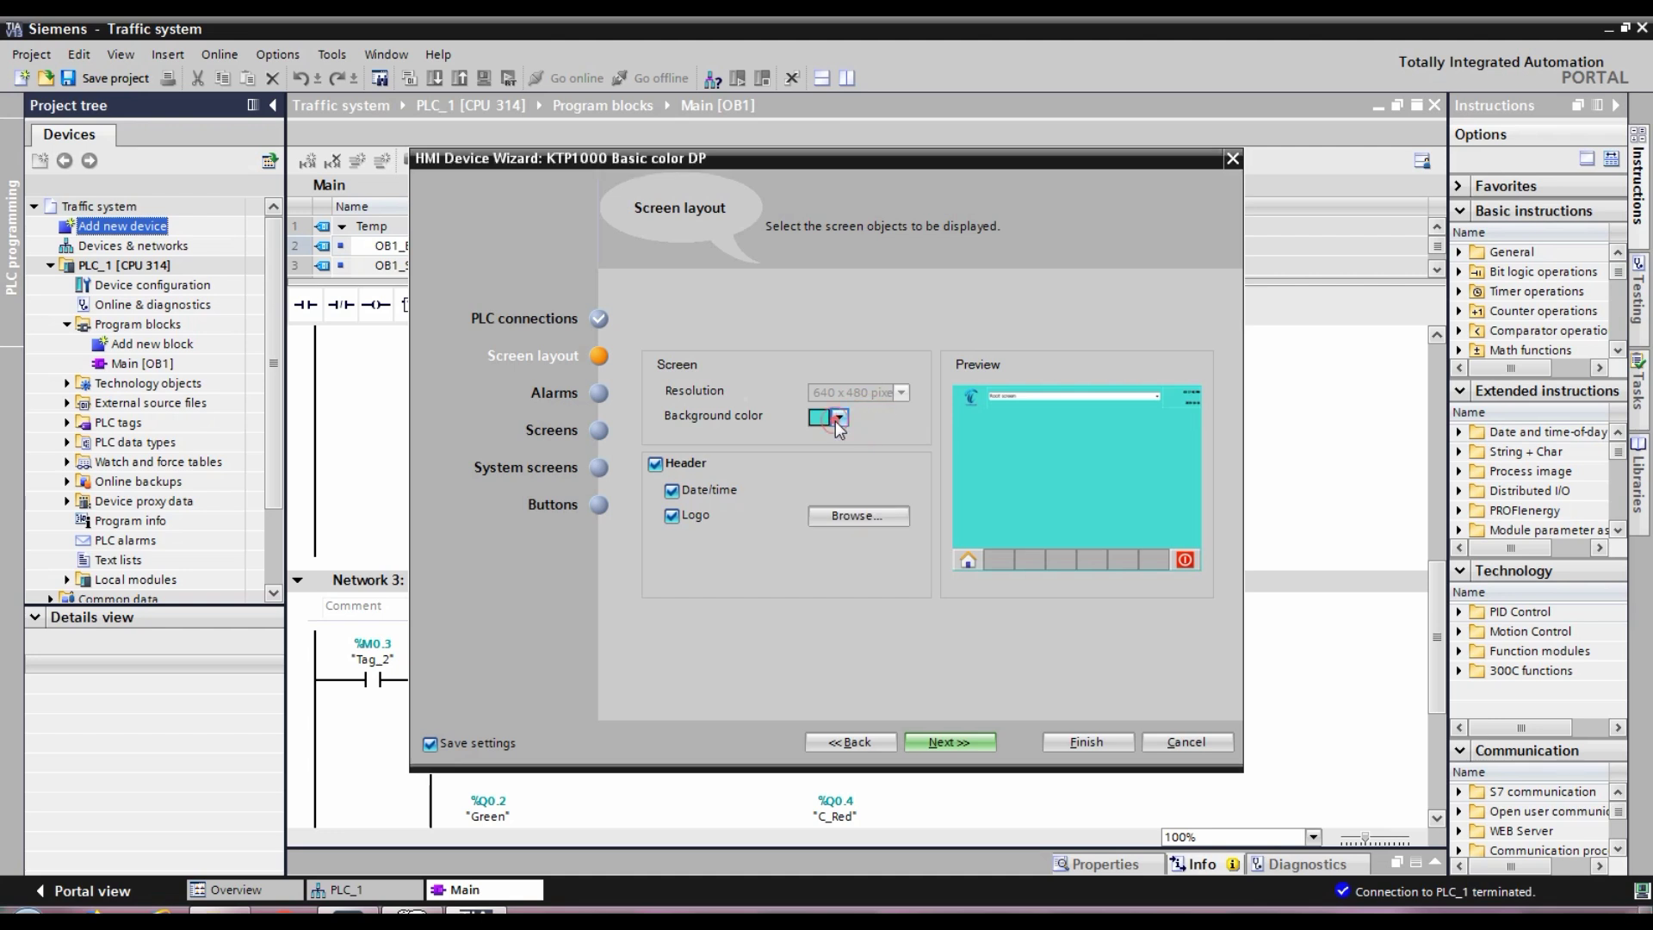
left_click(837, 420)
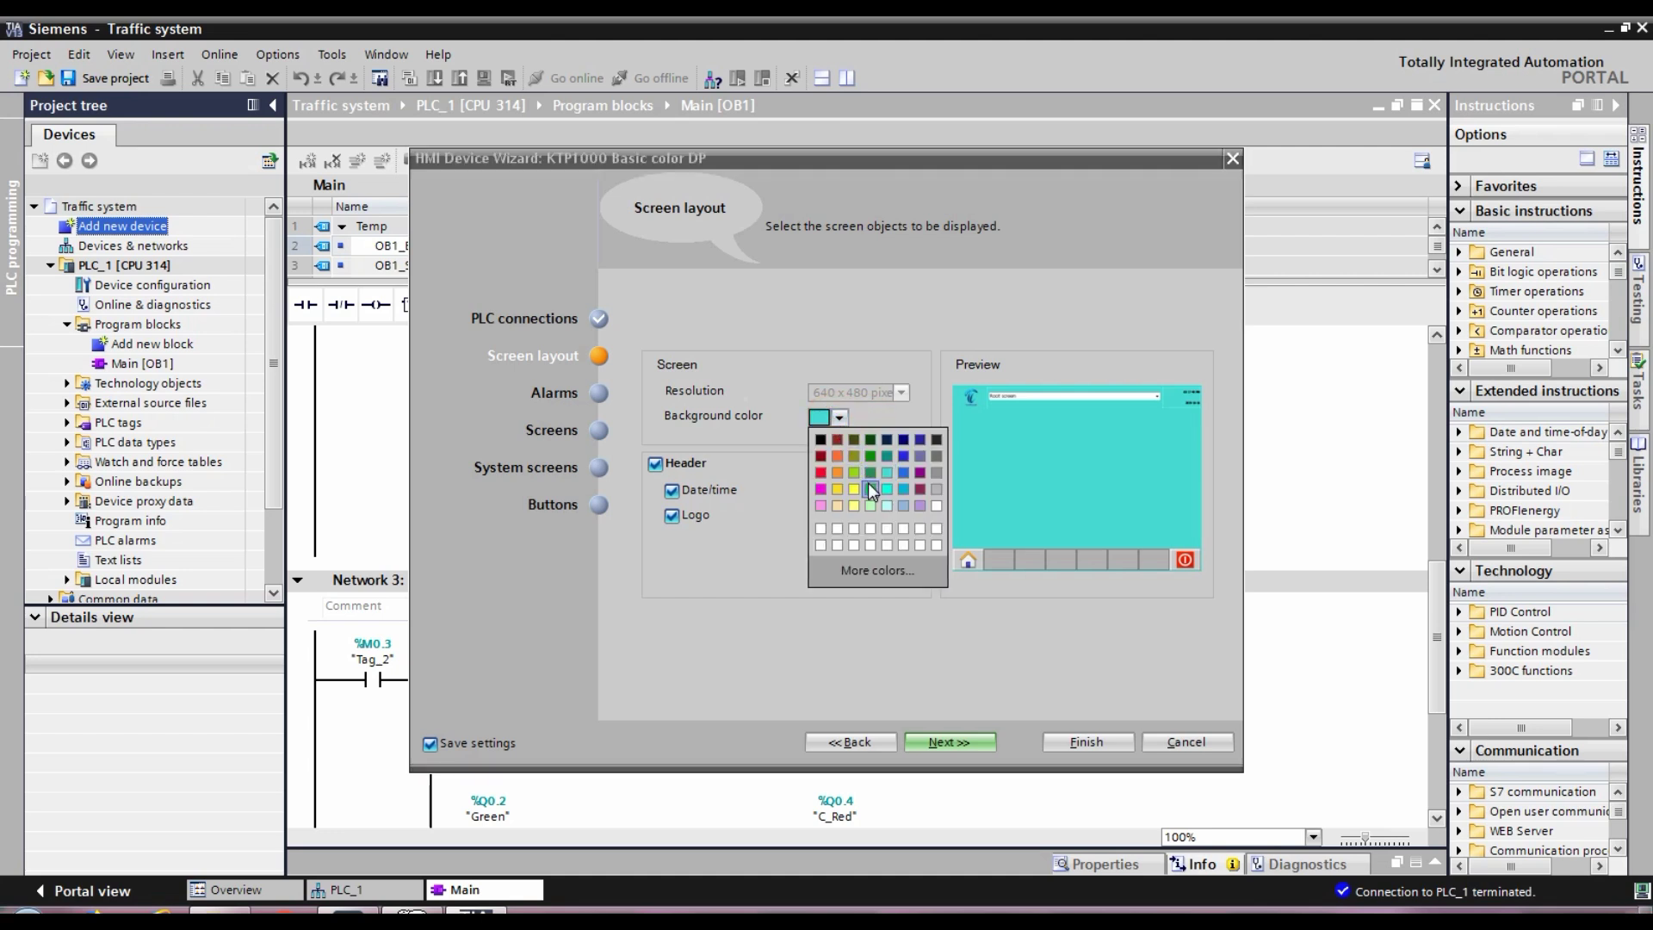
left_click(821, 471)
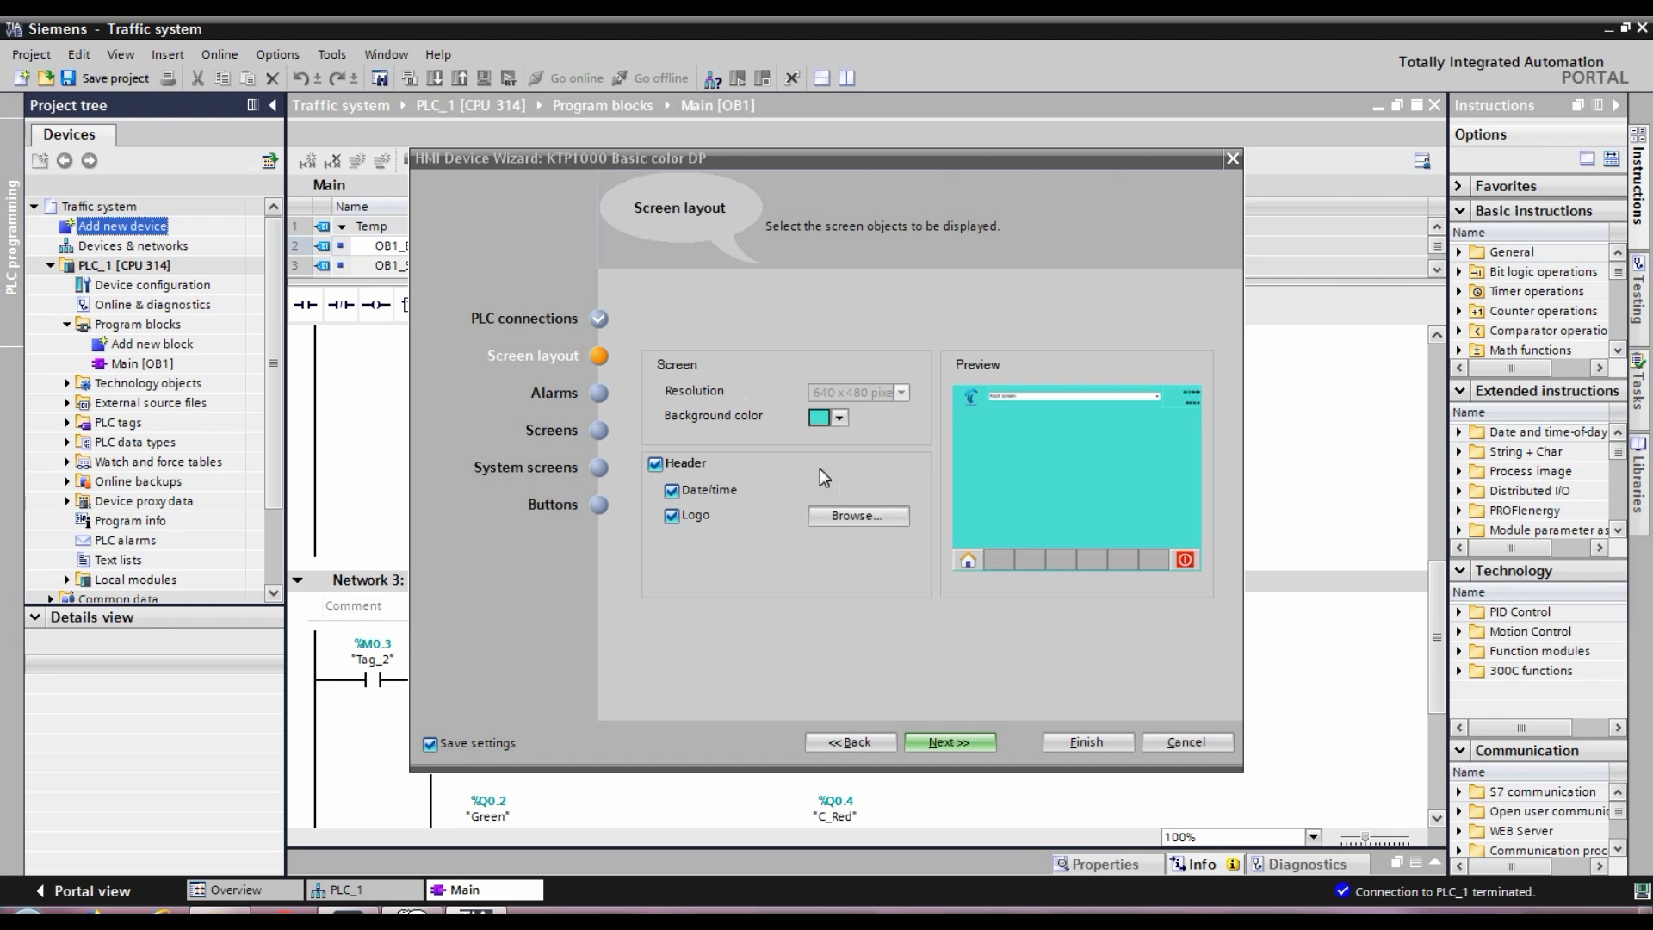
left_click(845, 417)
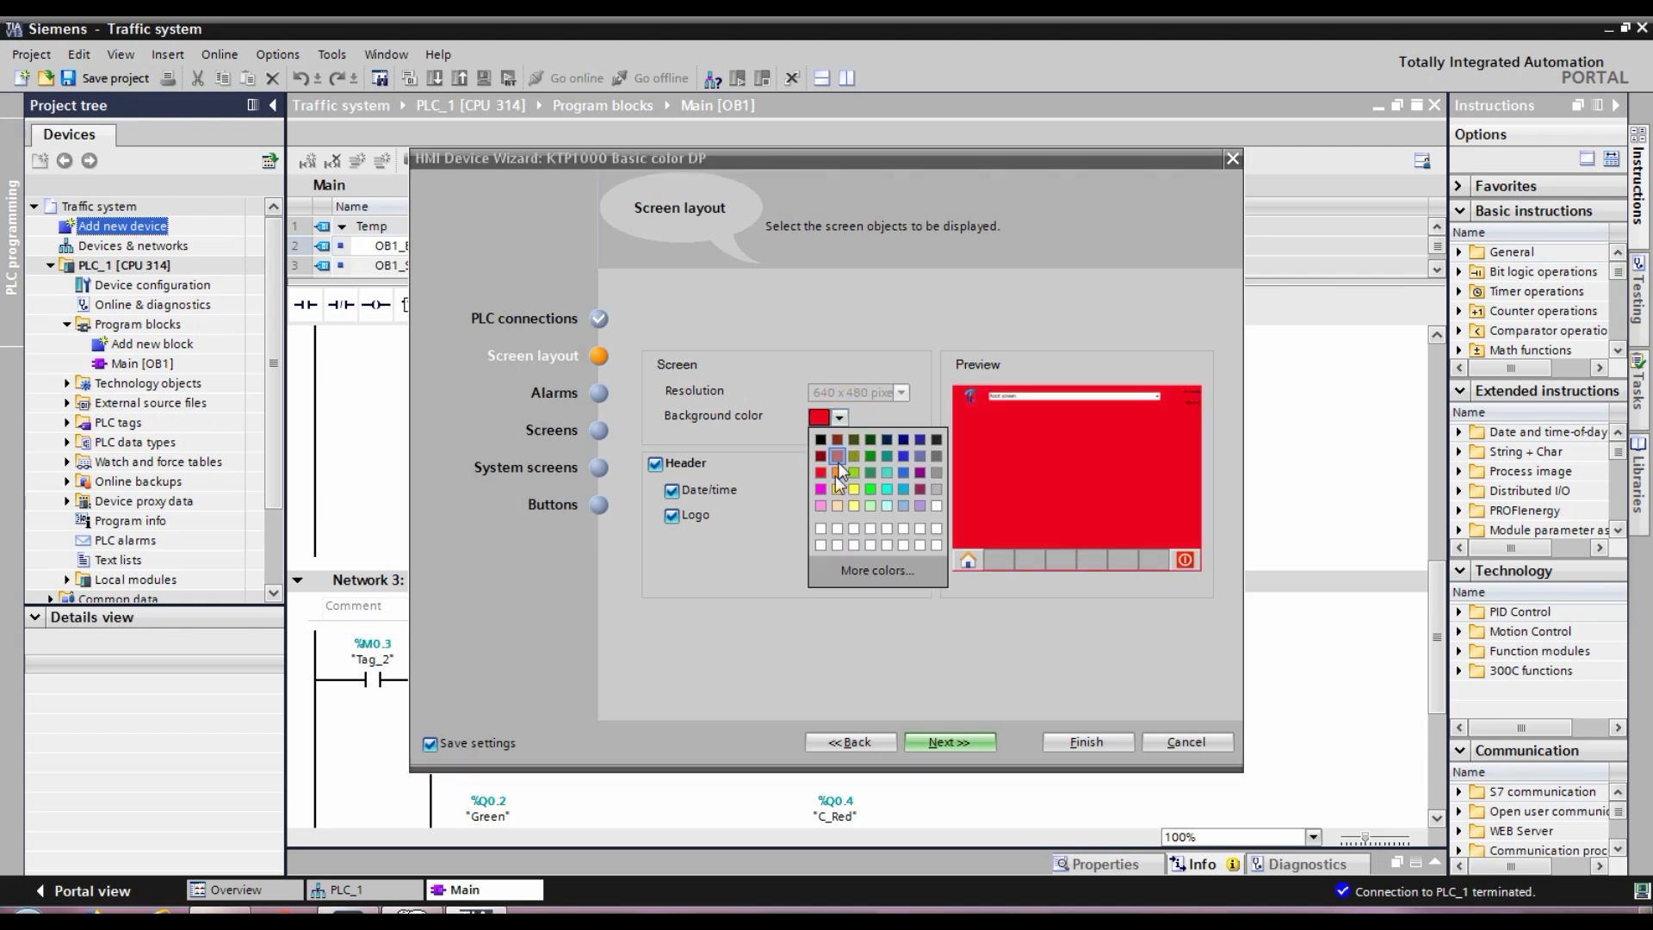
left_click(921, 451)
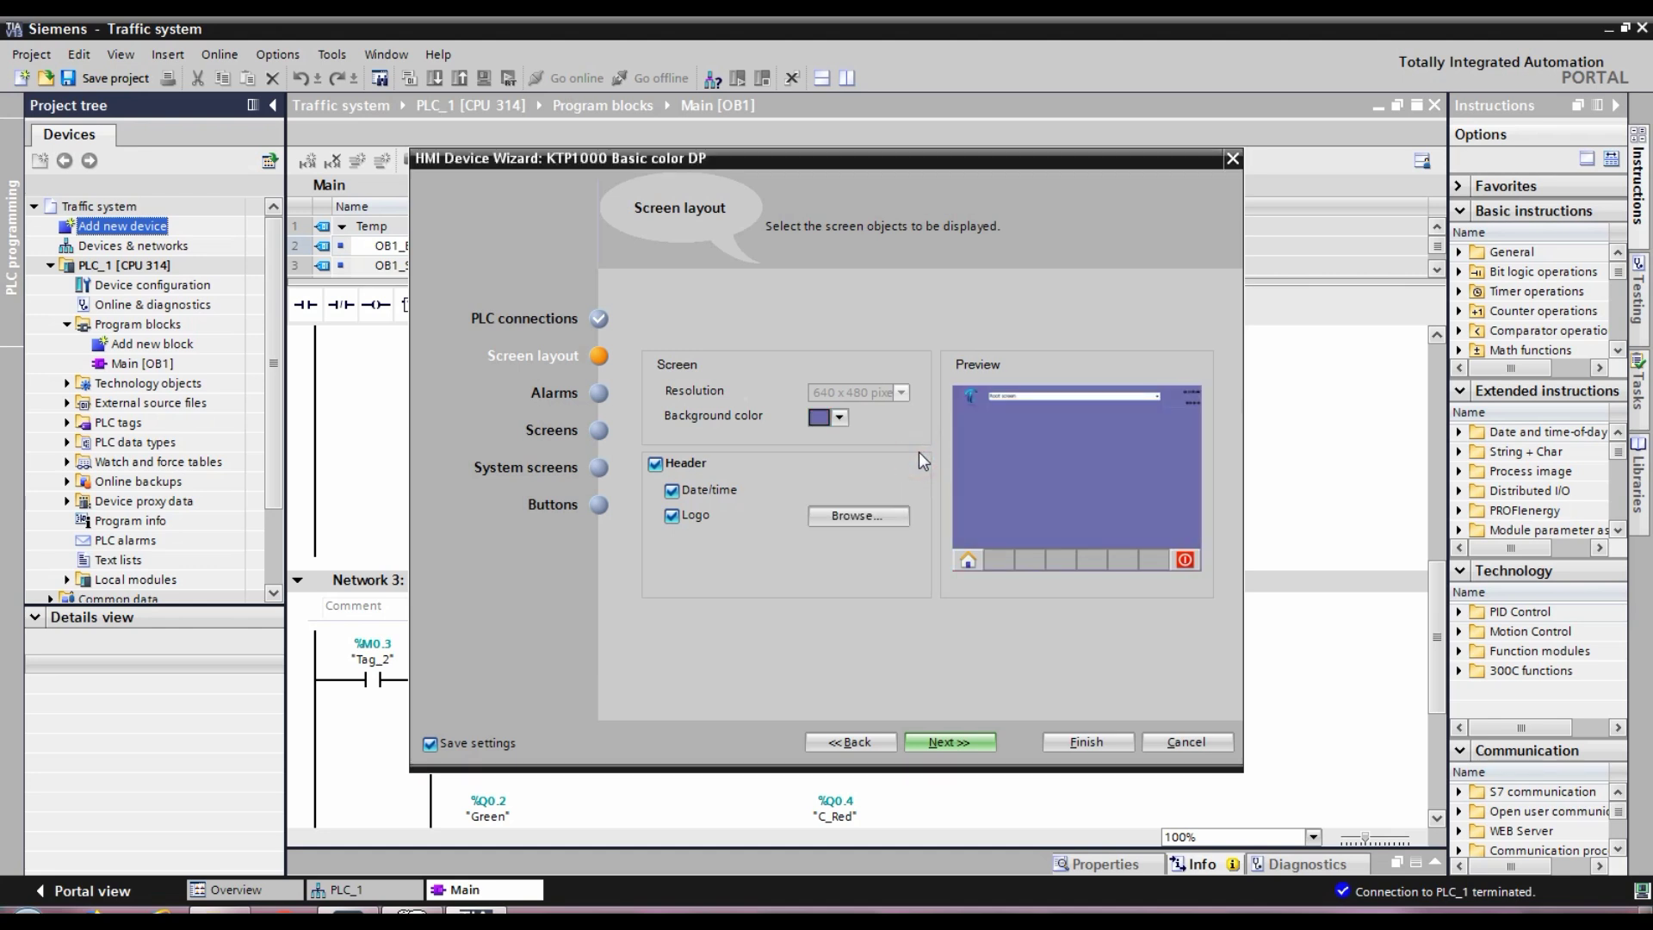
left_click(844, 417)
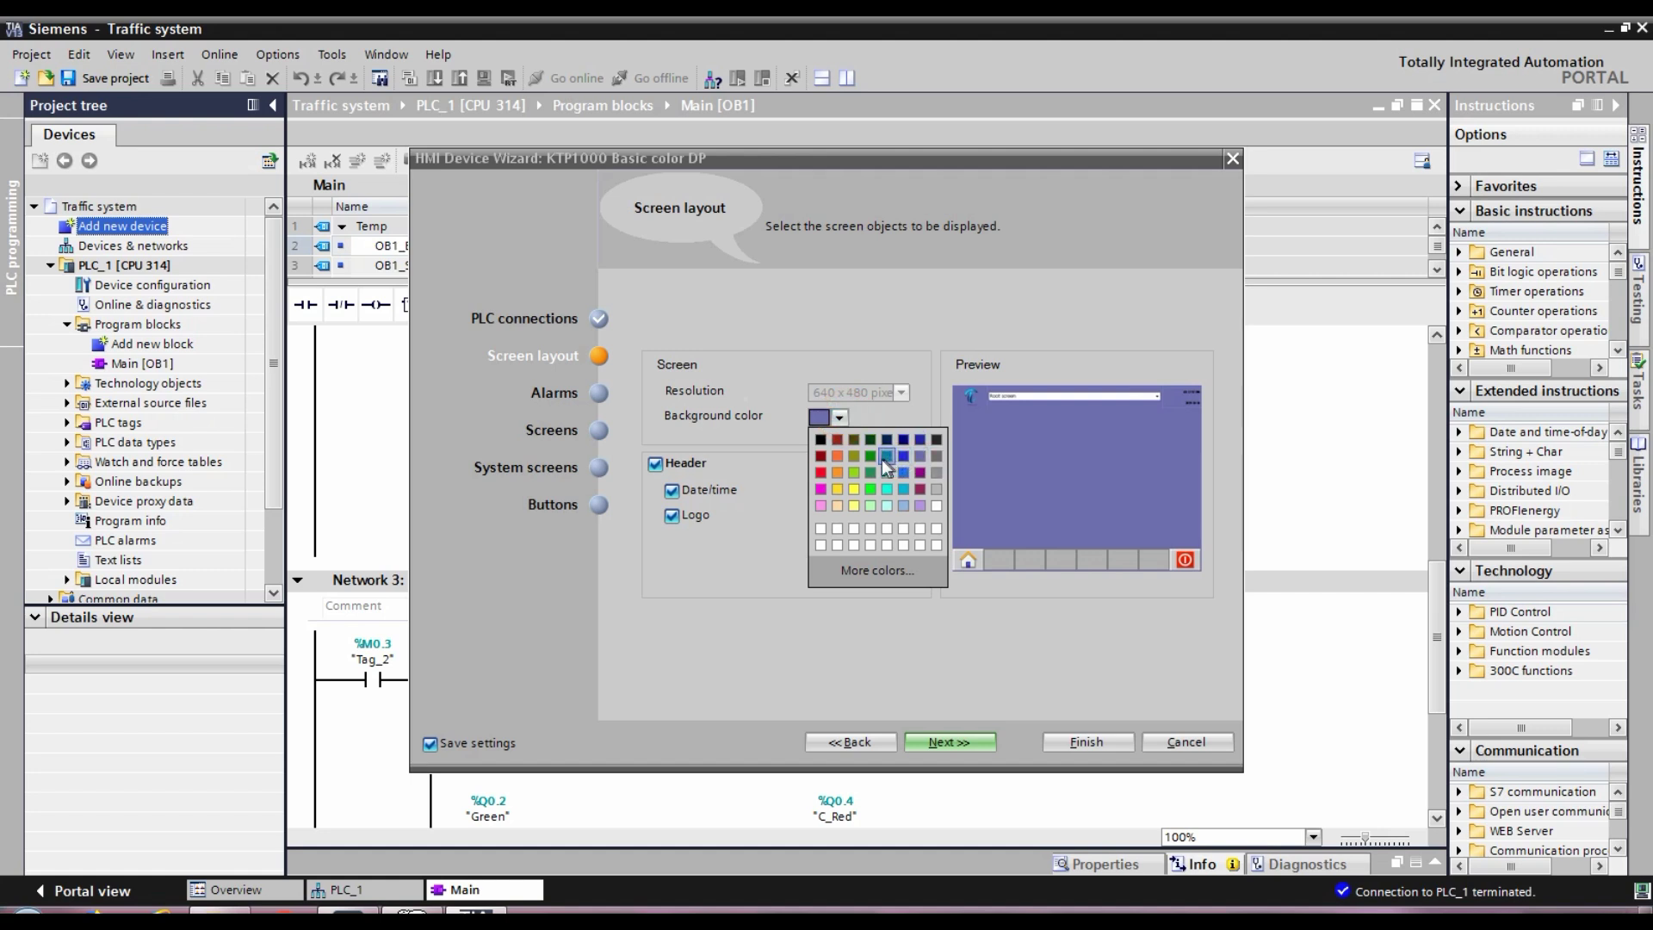
left_click(837, 458)
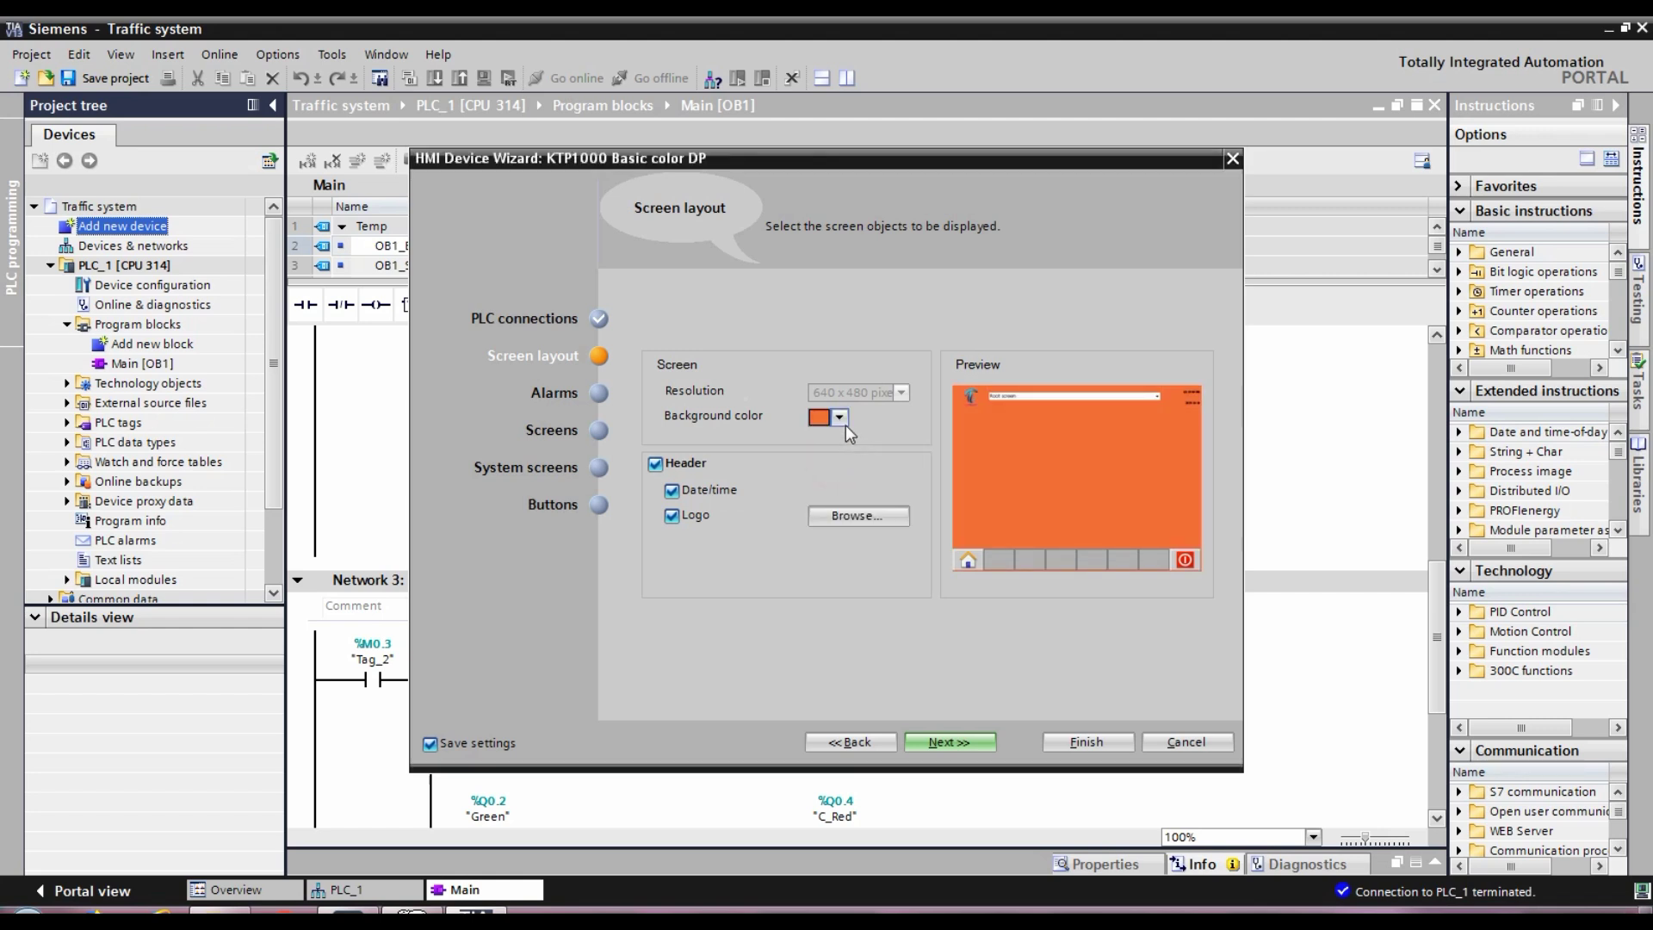
Step: Set the HMI screen's background color to muted violet-blue and proceed to the alarm settings
left_click(841, 420)
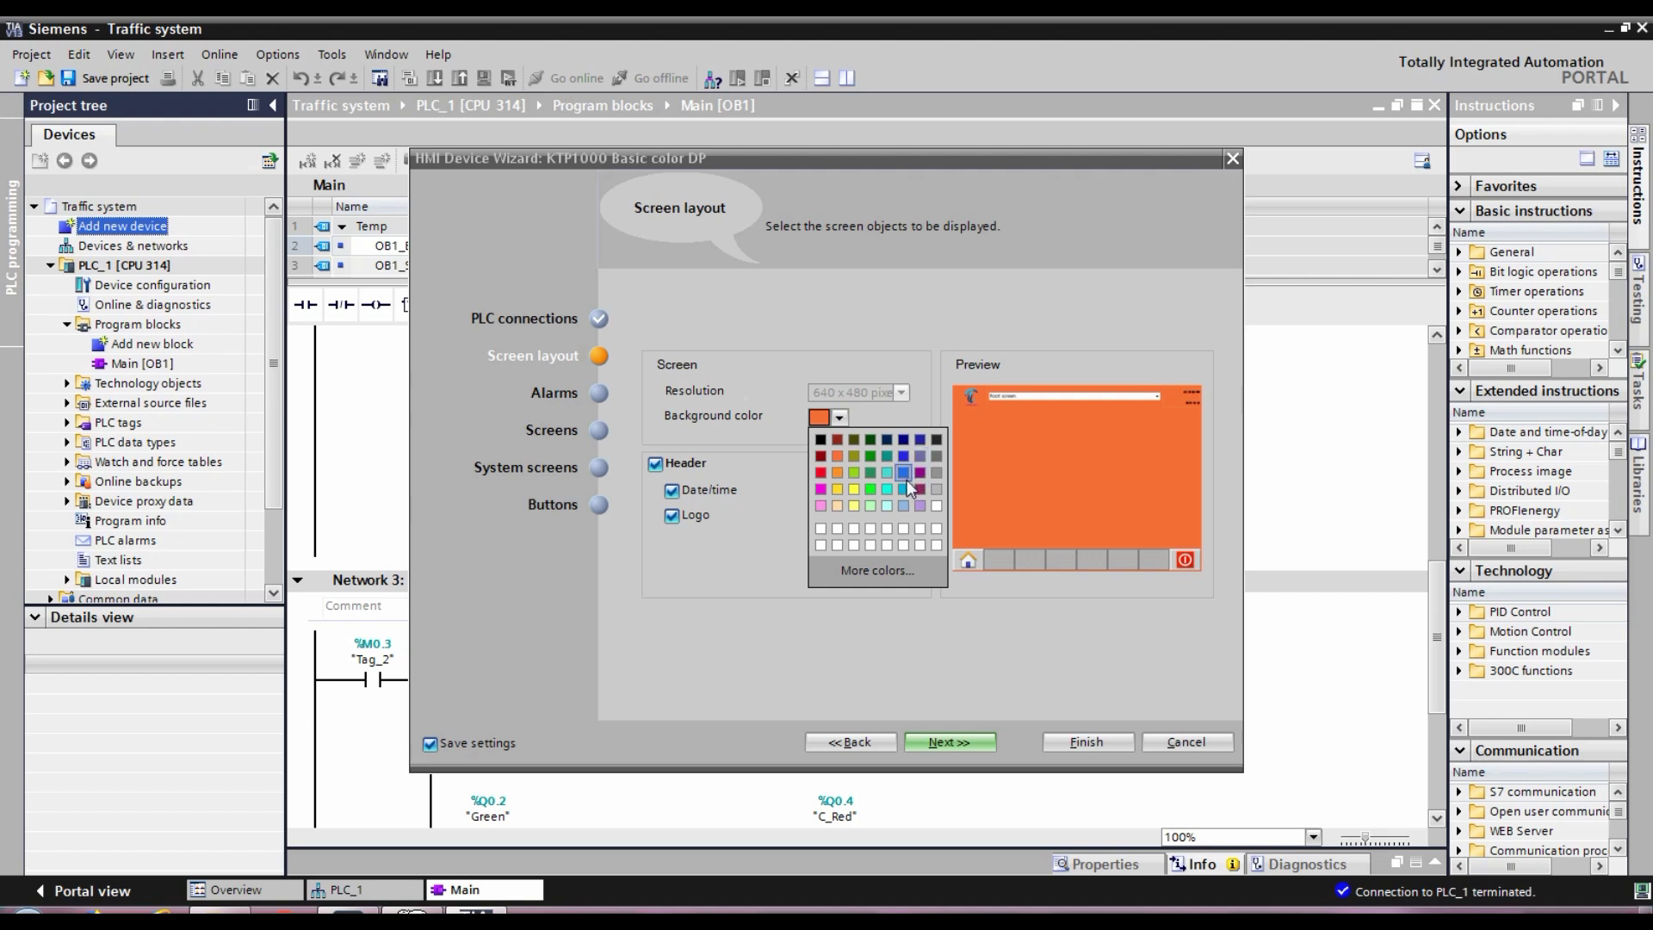
left_click(919, 458)
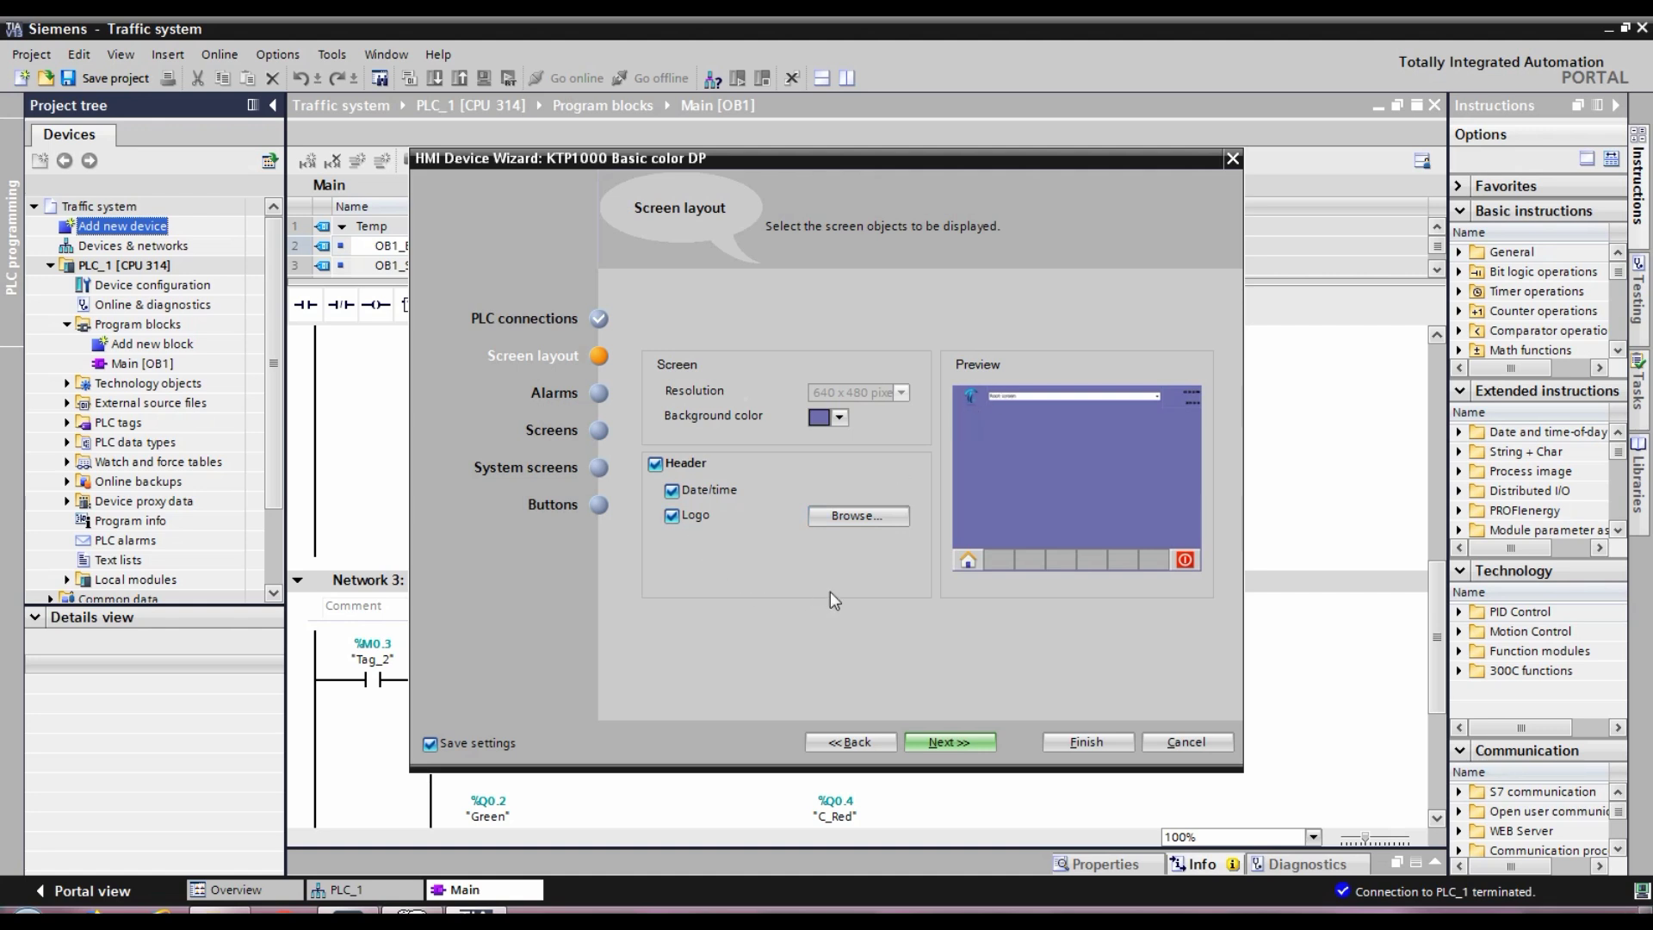
left_click(962, 741)
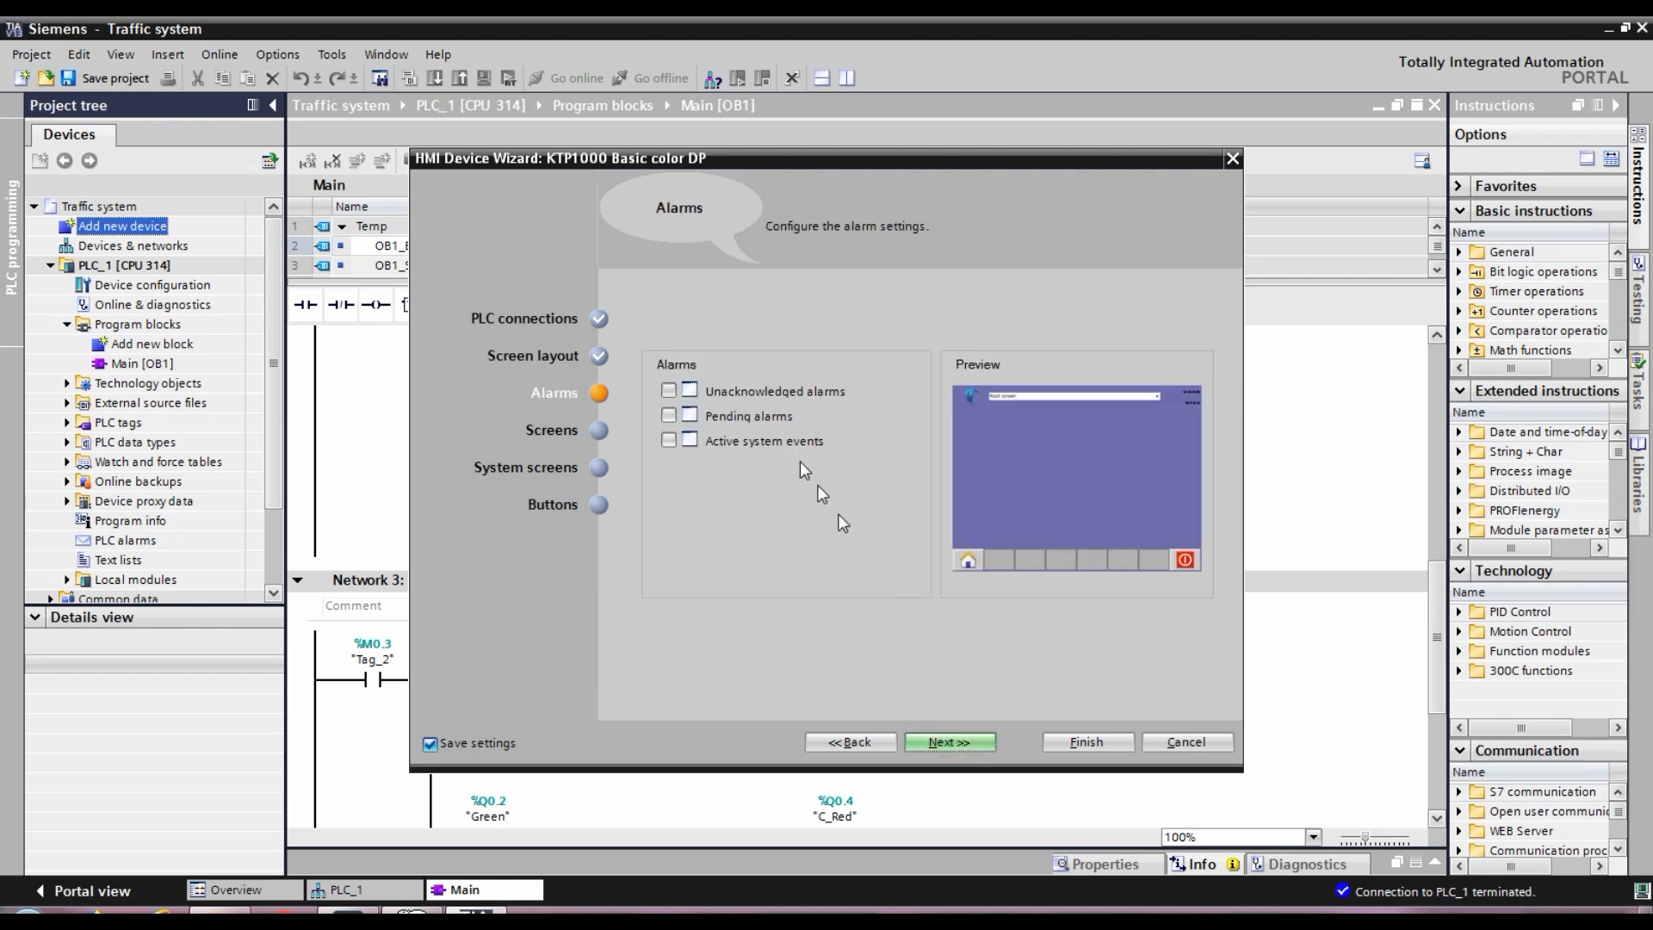
Step: Try the Unacknowledged alarms and Pending alarms options, switching each one back off
left_click(669, 390)
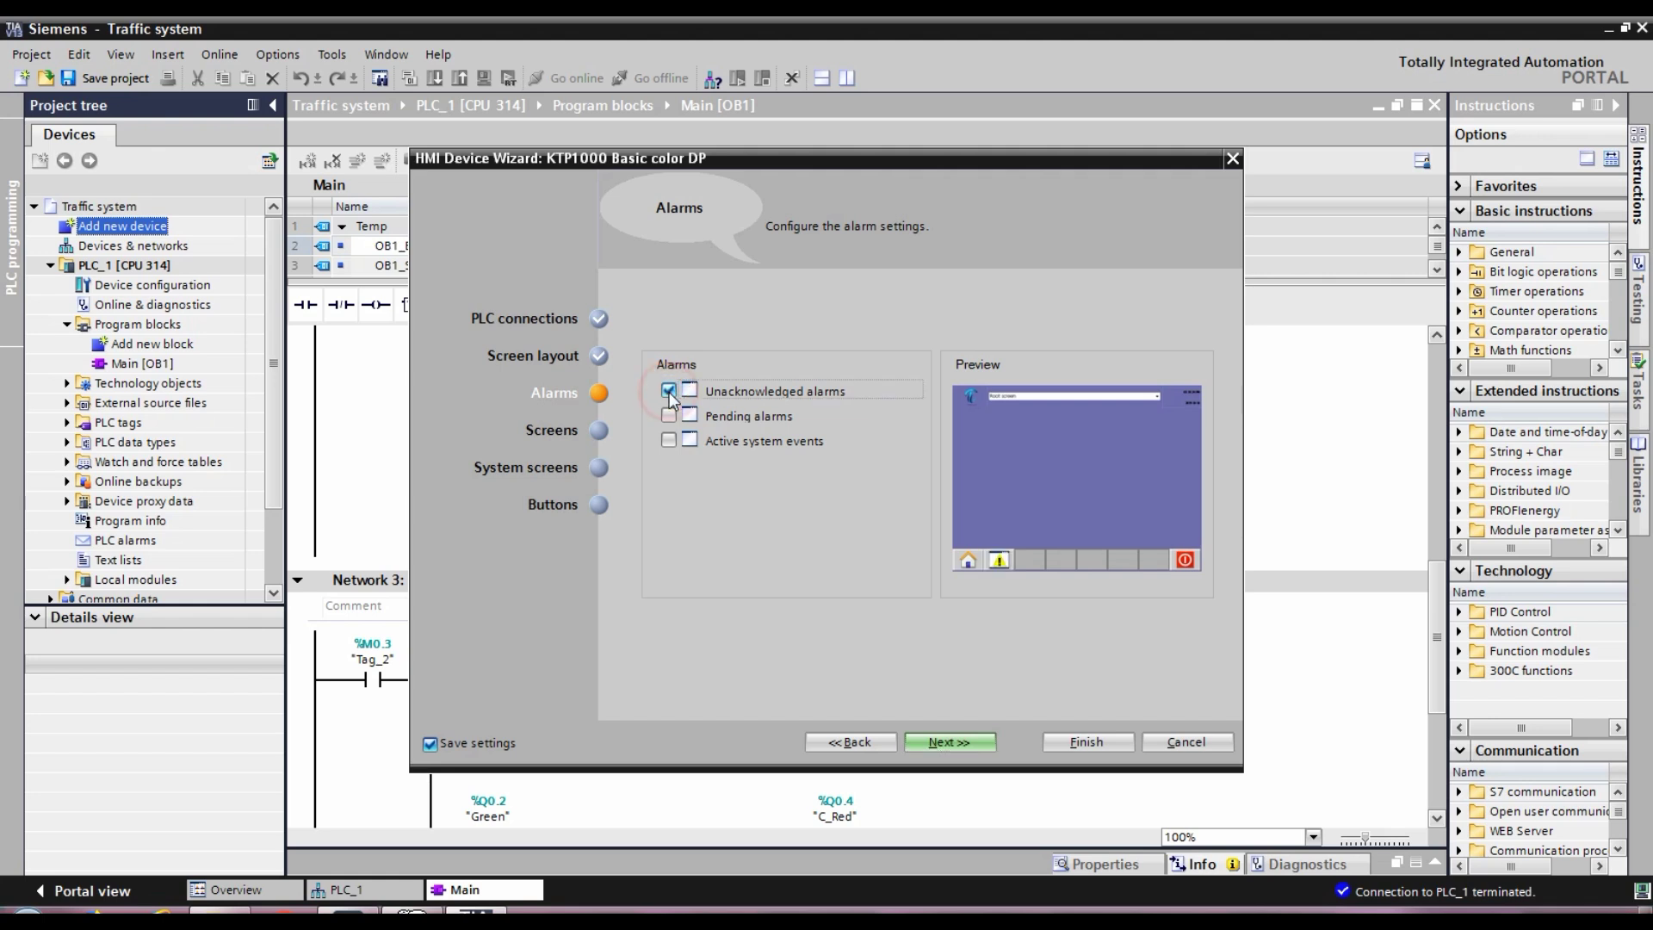
left_click(669, 390)
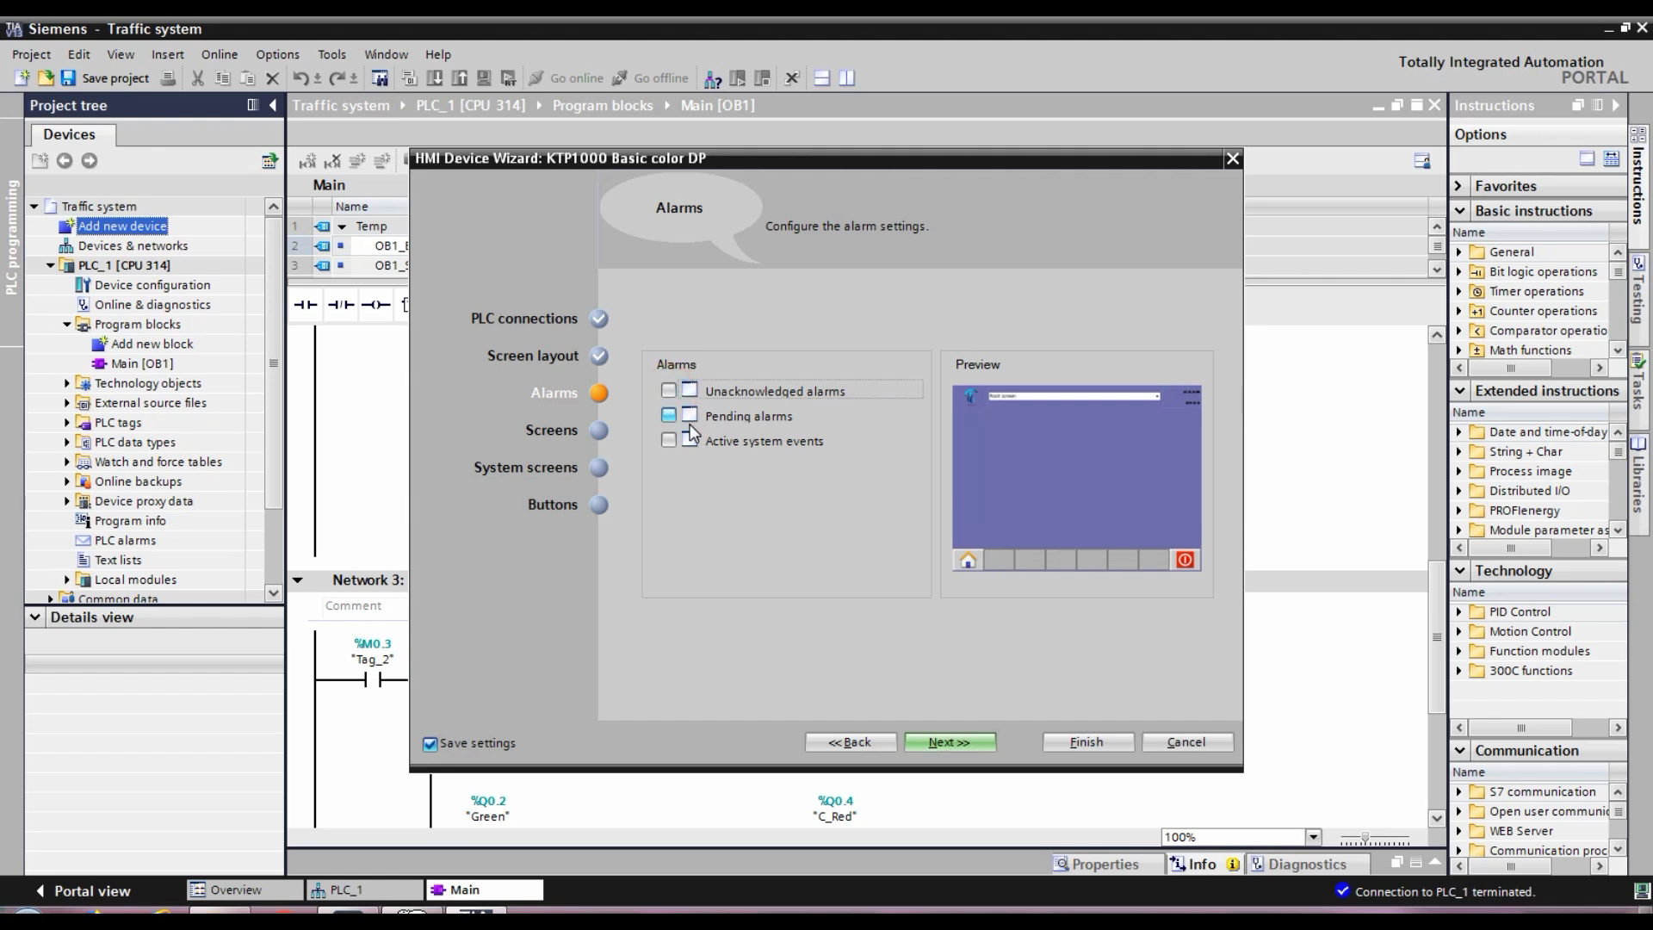
left_click(669, 415)
left_click(669, 415)
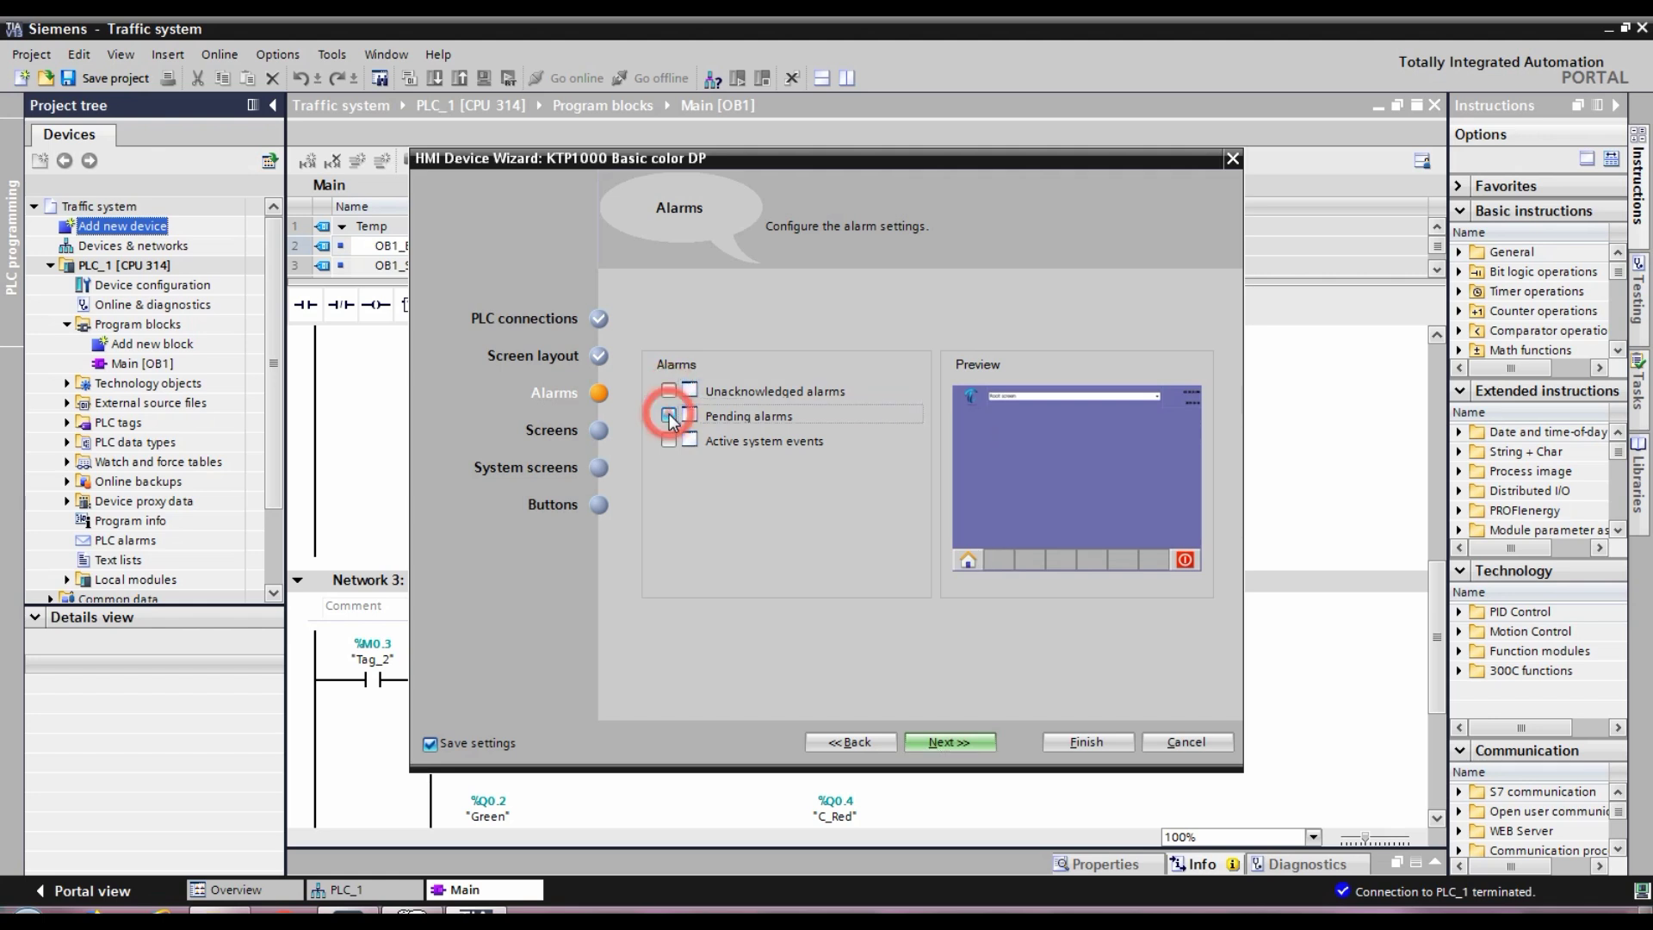
Step: Accept the alarm, screen navigation, system screen and button settings as they are and finish the HMI device wizard
left_click(959, 743)
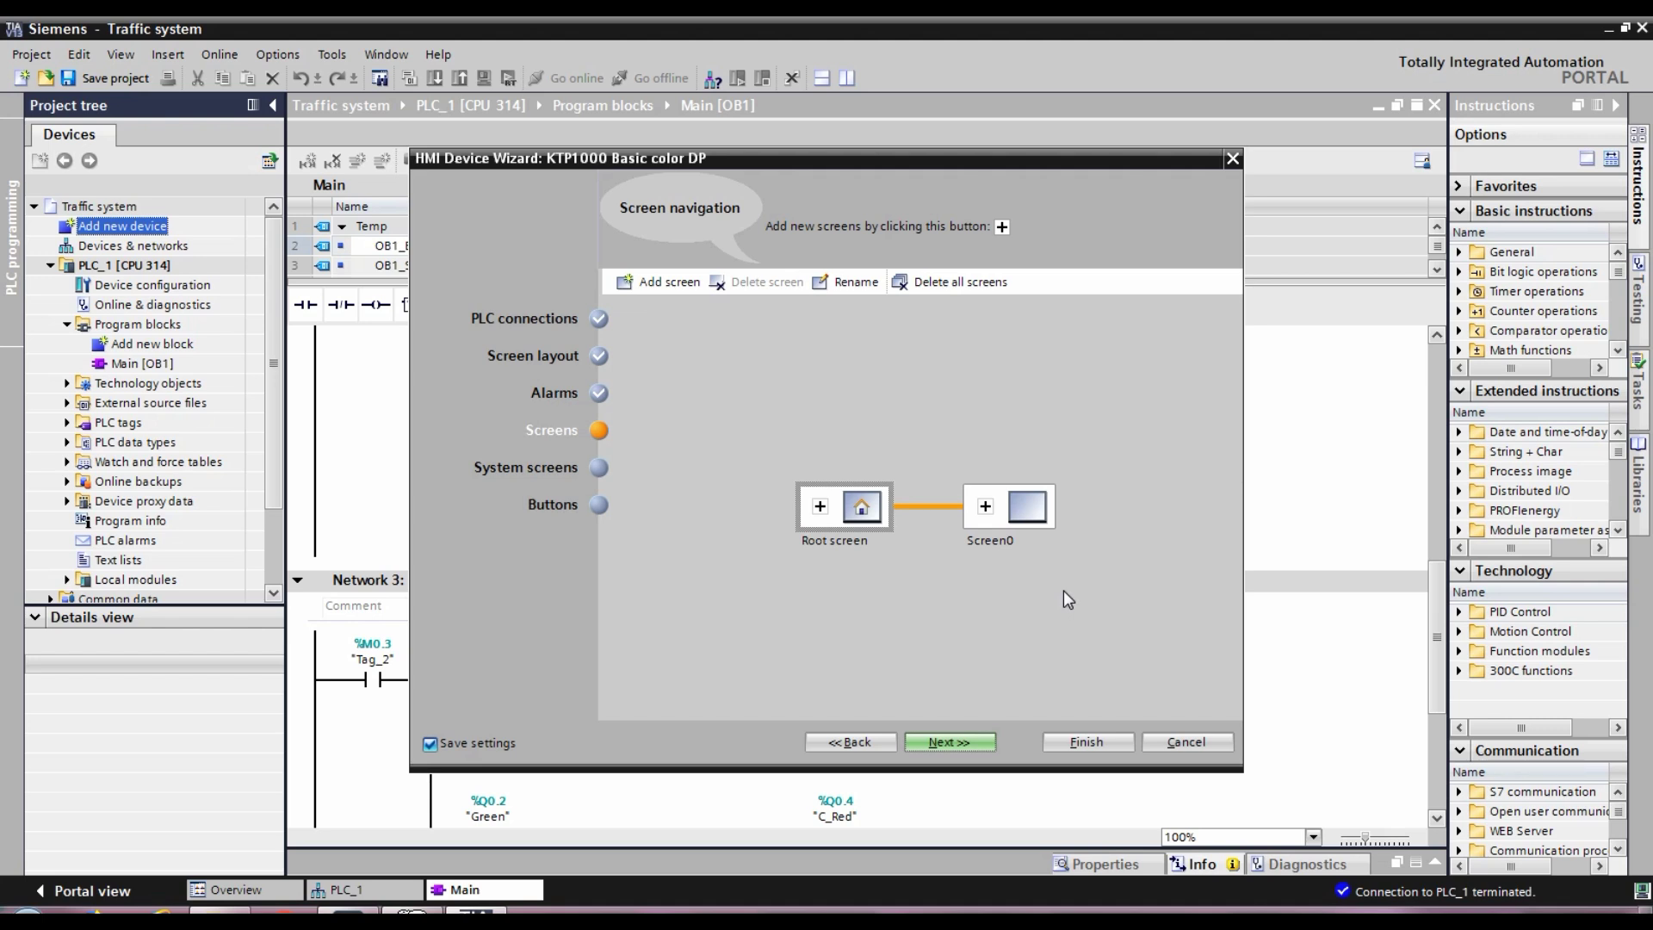
left_click(967, 742)
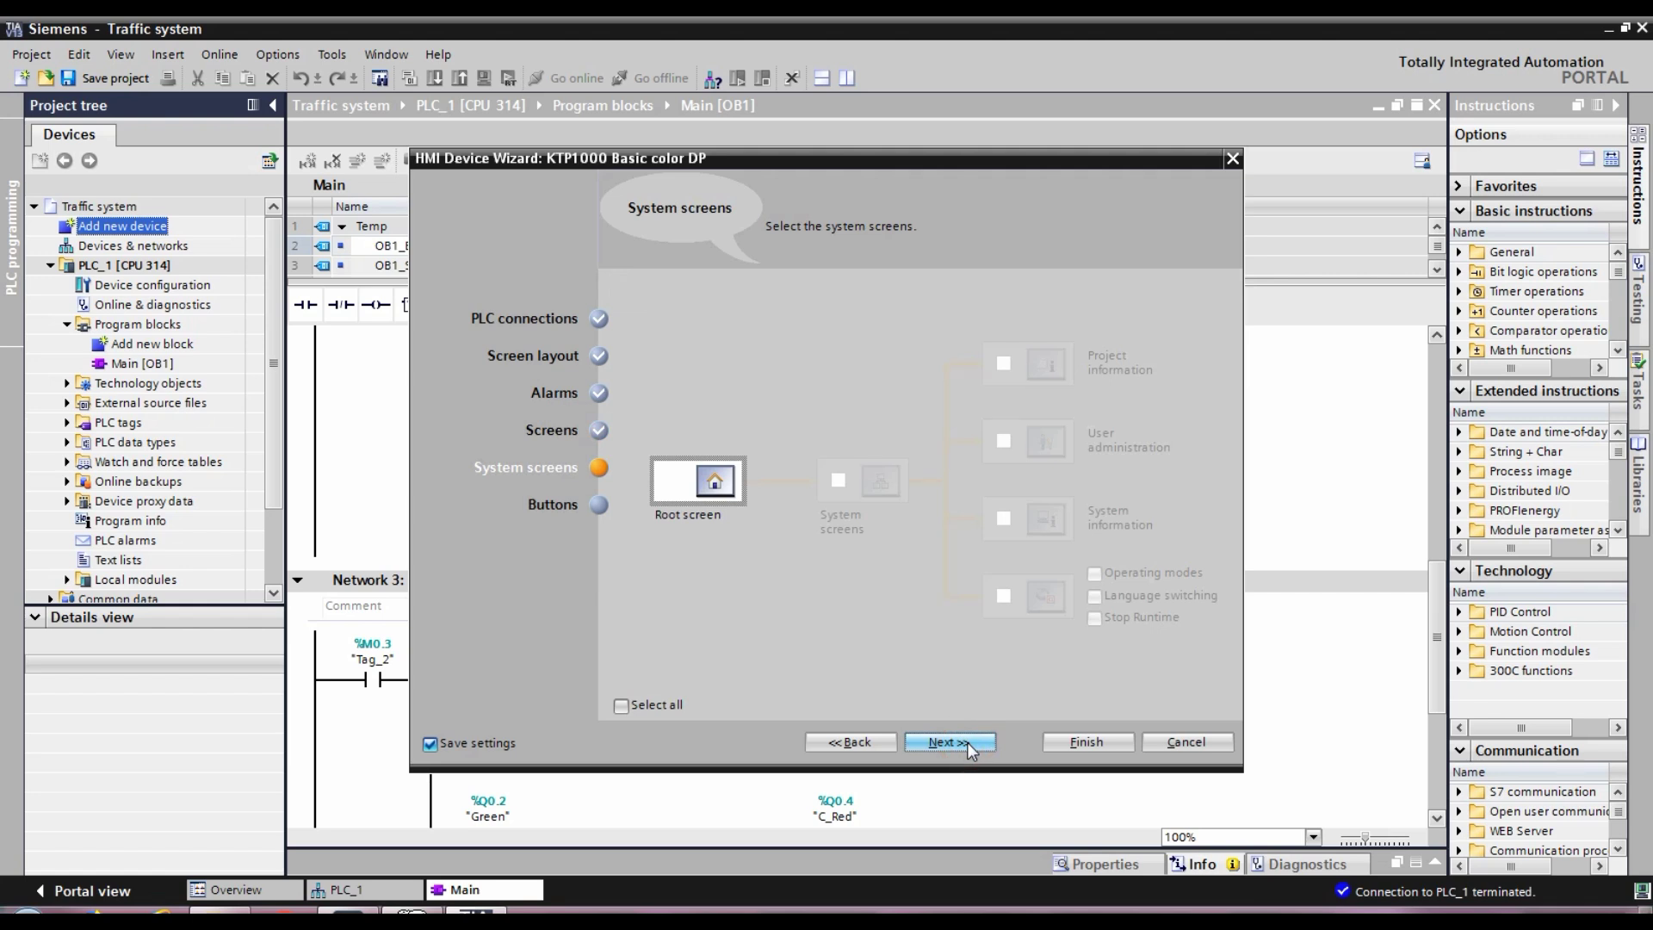
left_click(968, 742)
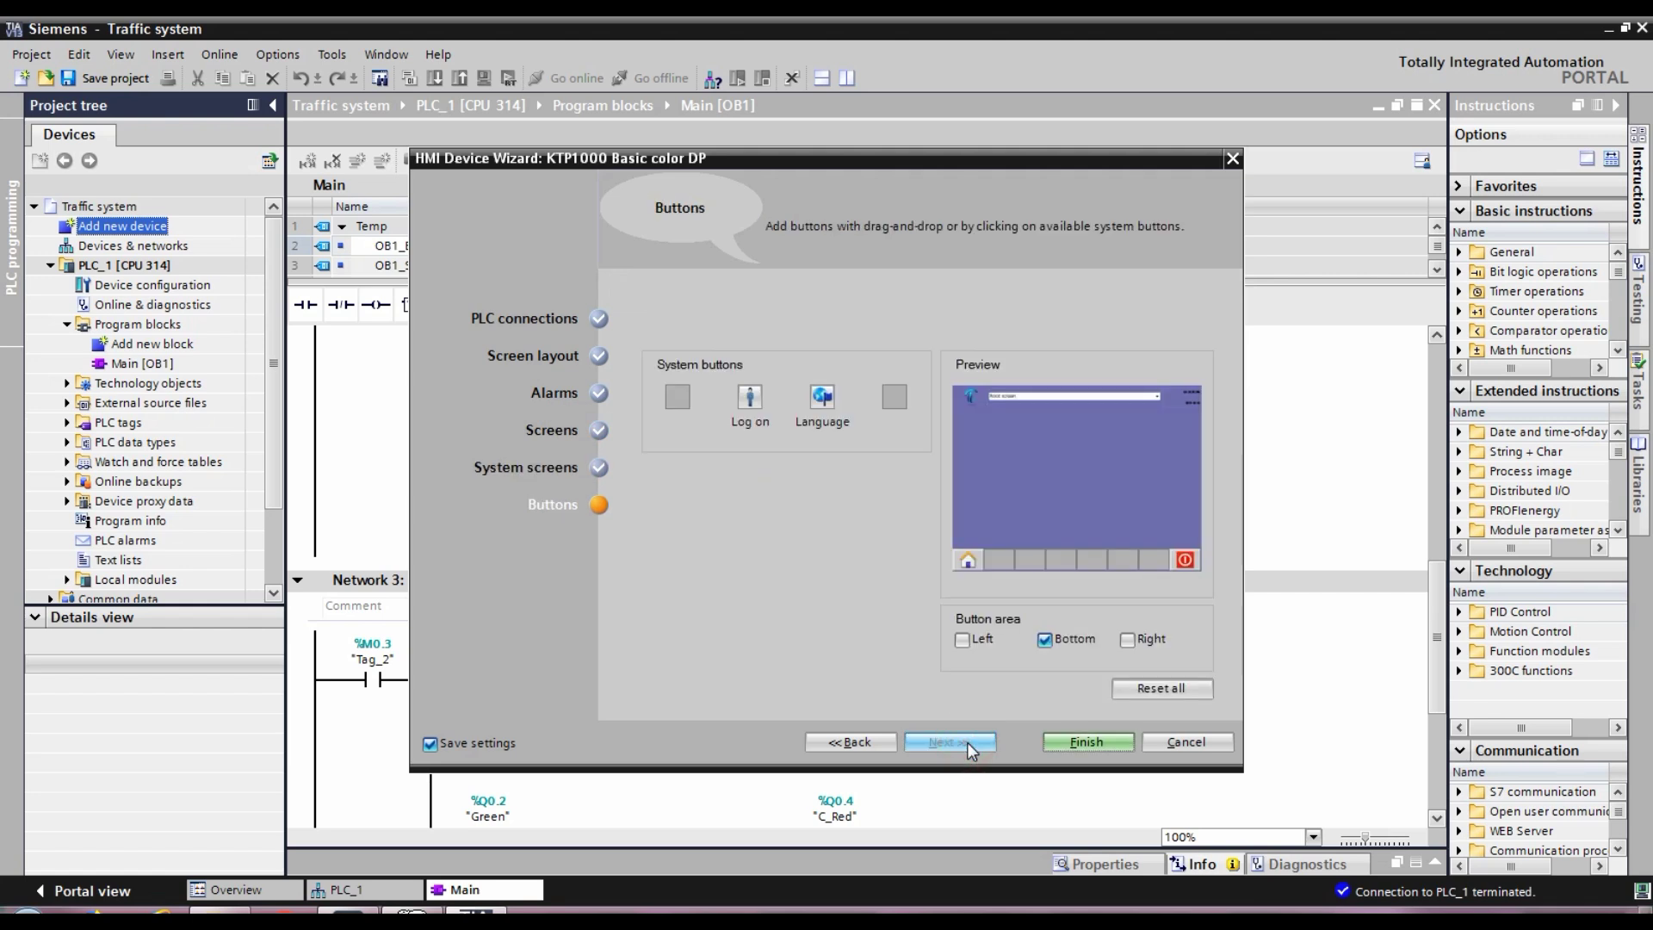
left_click(1075, 744)
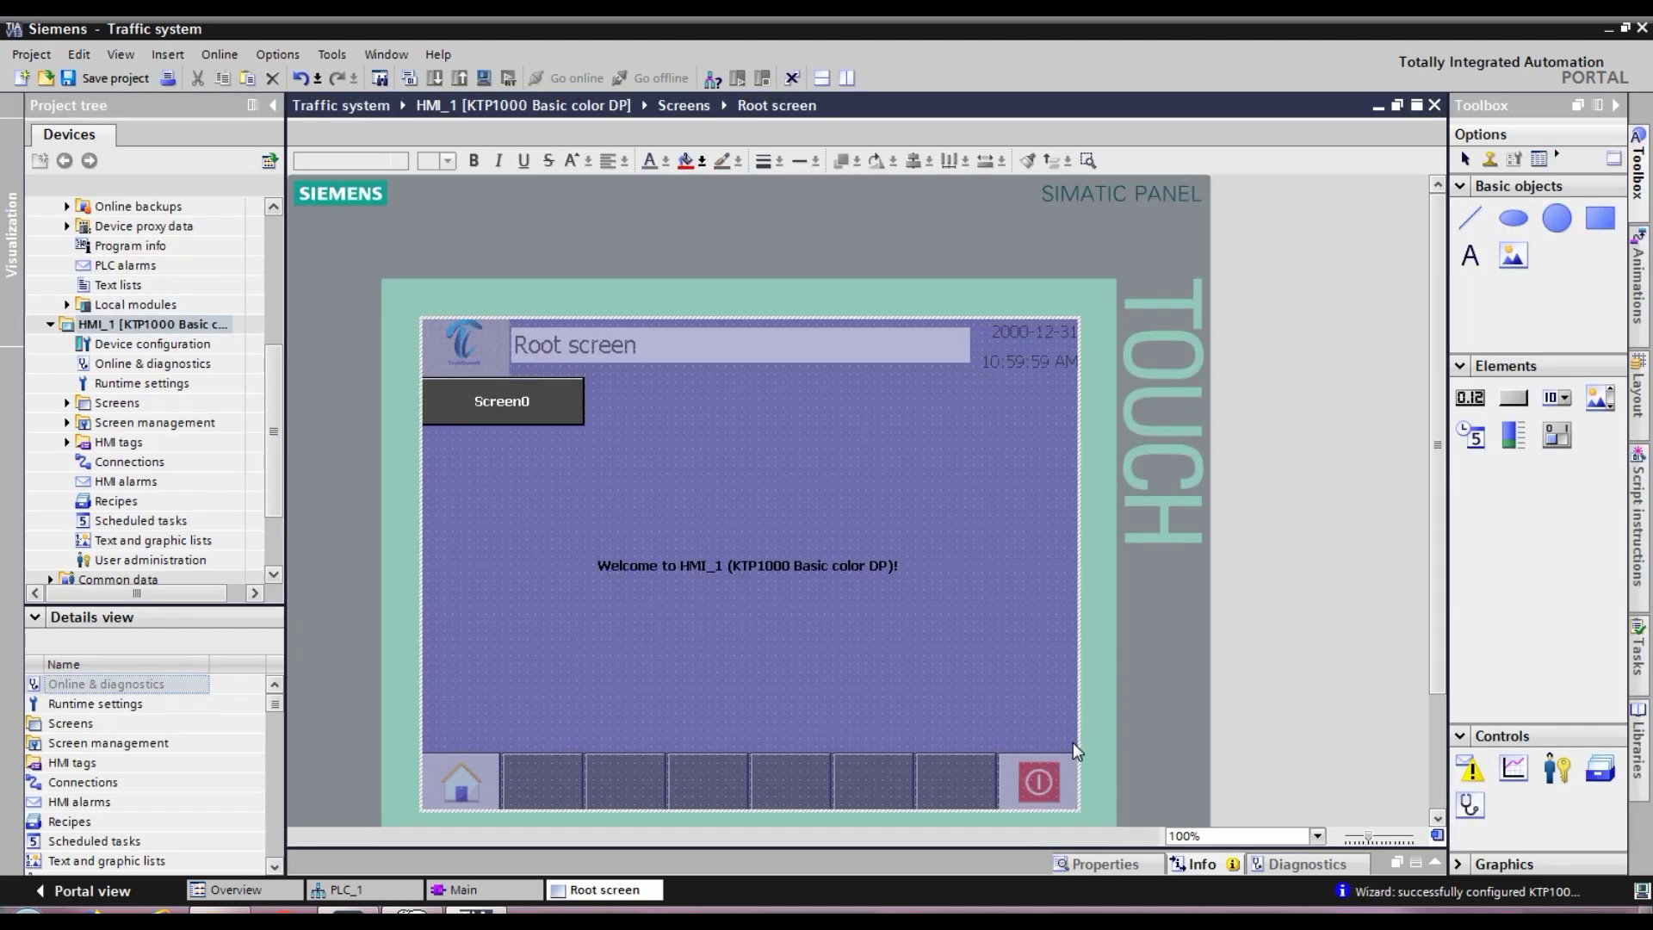
Step: Change the root screen's welcome text to "Welcome to TechCorner Malayalam"
left_click(748, 568)
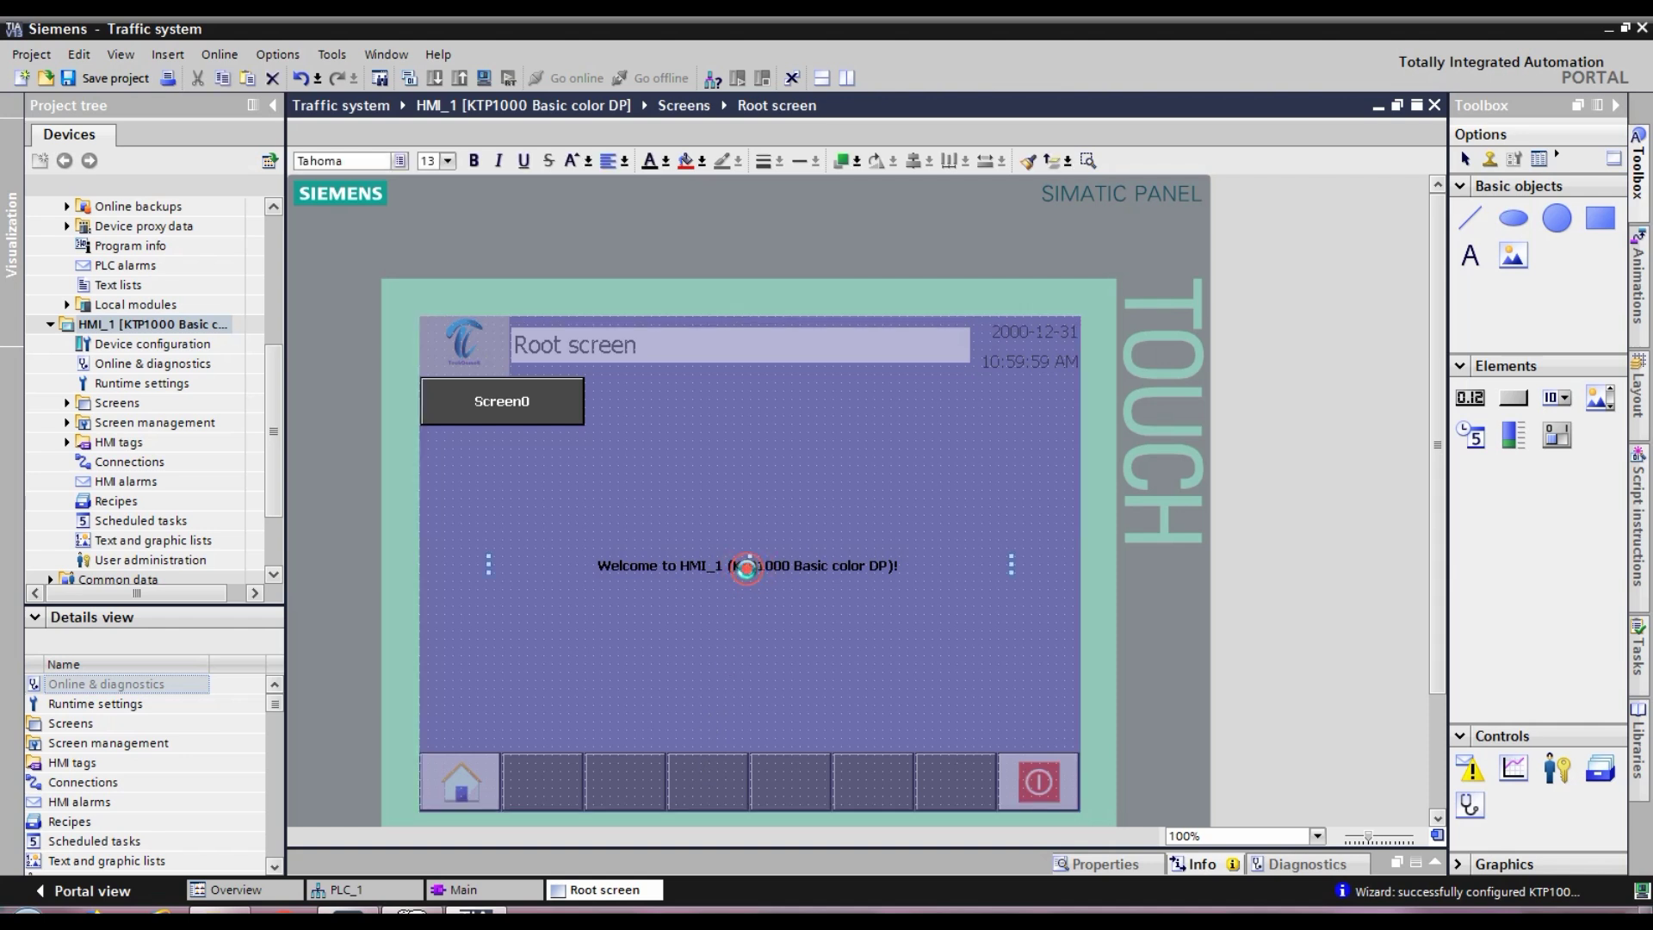
double_click(746, 568)
left_click_drag(725, 566, 902, 564)
key("Delete")
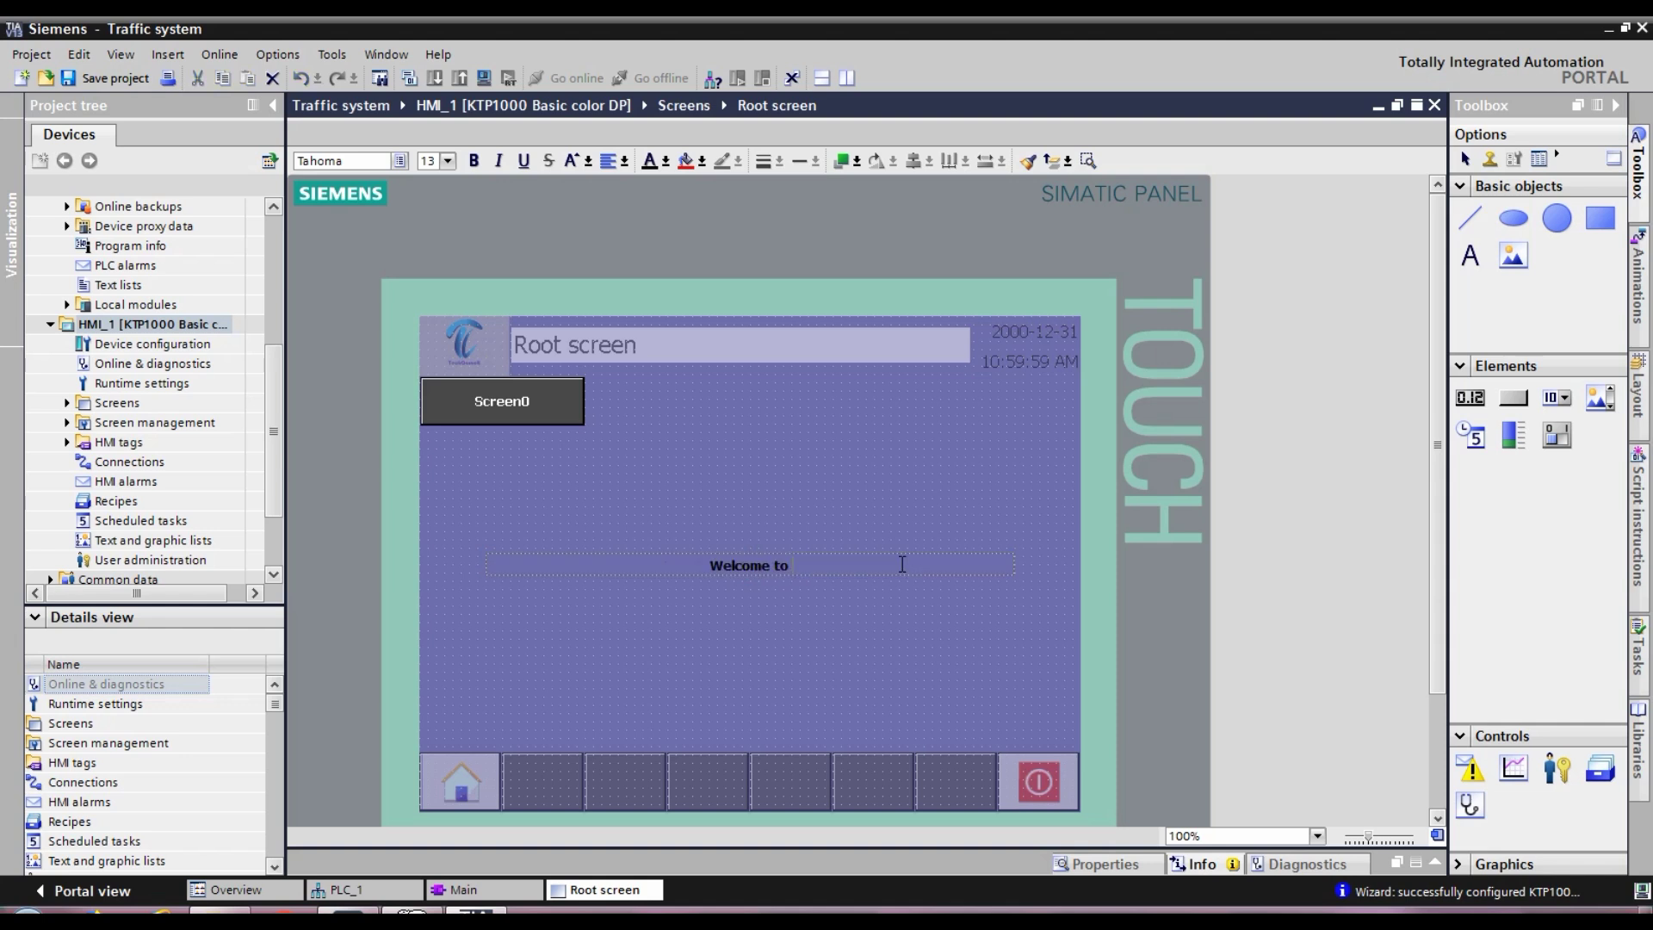
type("TechCorner M")
type("yalam")
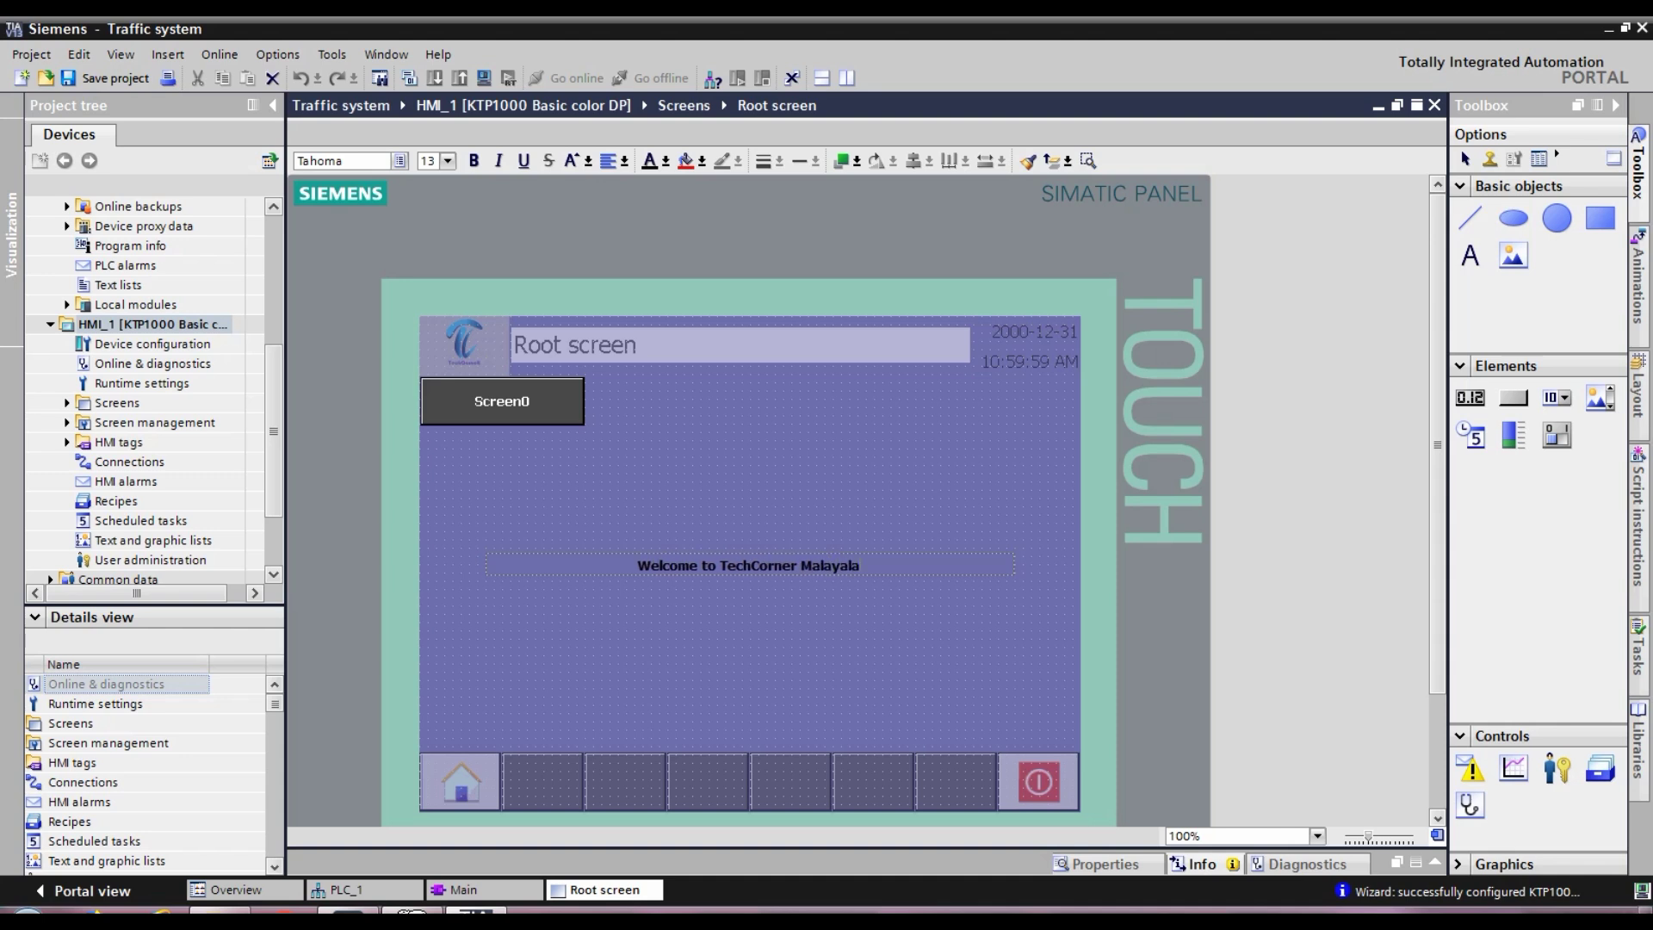
left_click(916, 658)
Step: Open Screen0 and move its Back button down to the lower-left corner of the screen area, just above the function bar
scroll(869, 552, "down", 1)
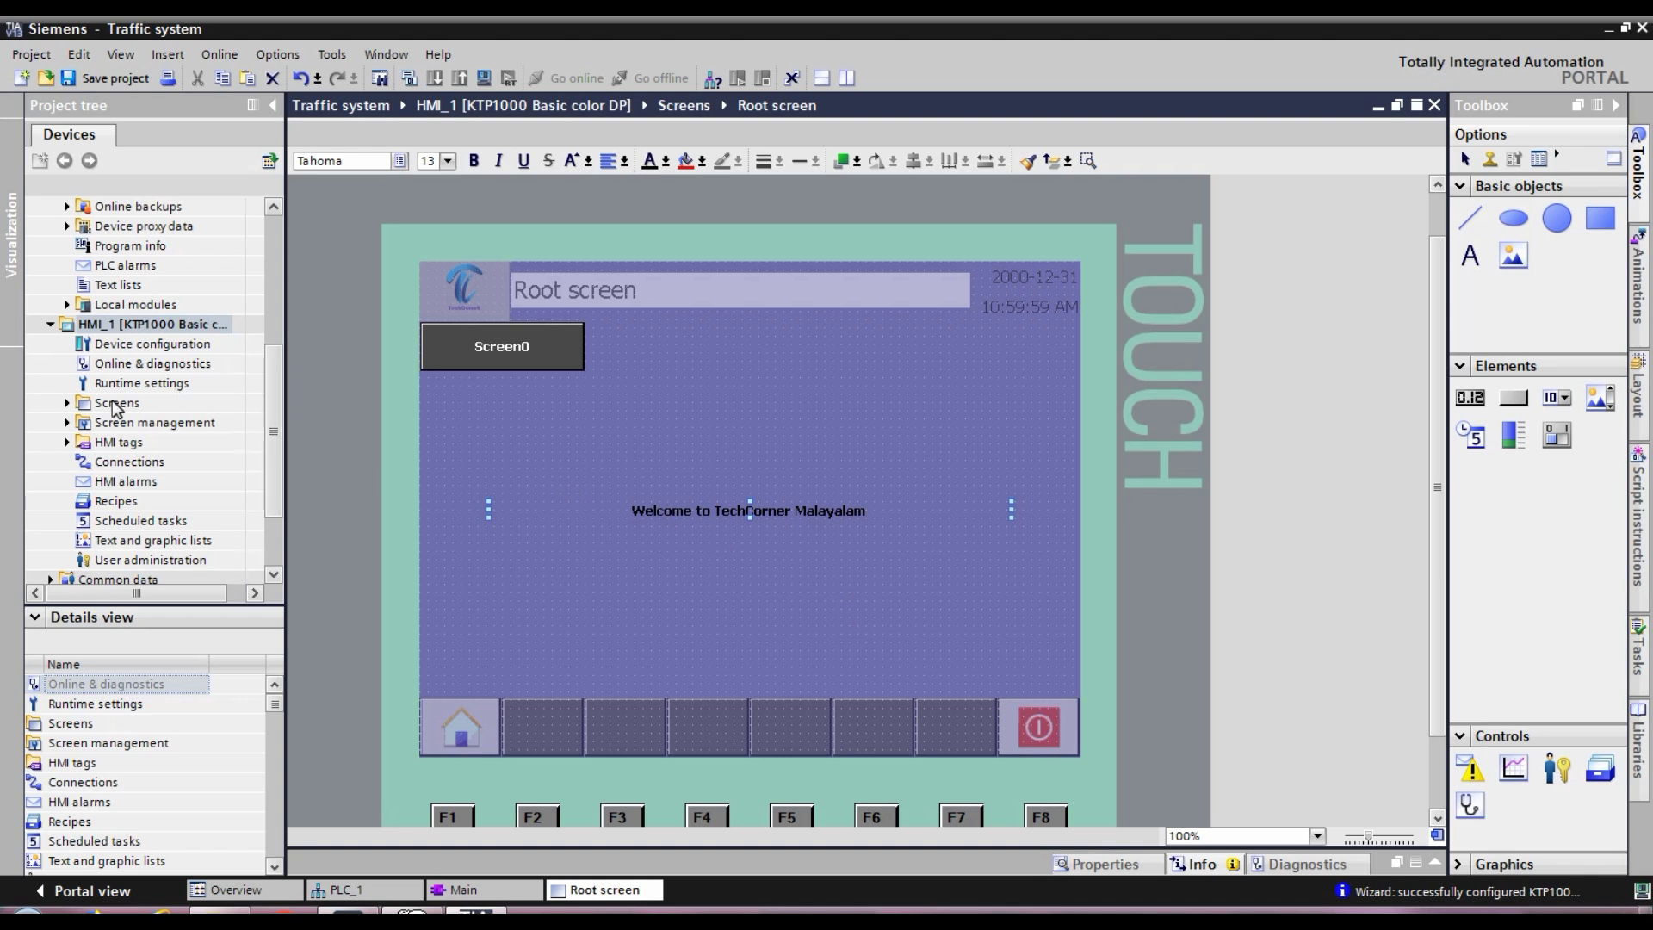
left_click(68, 403)
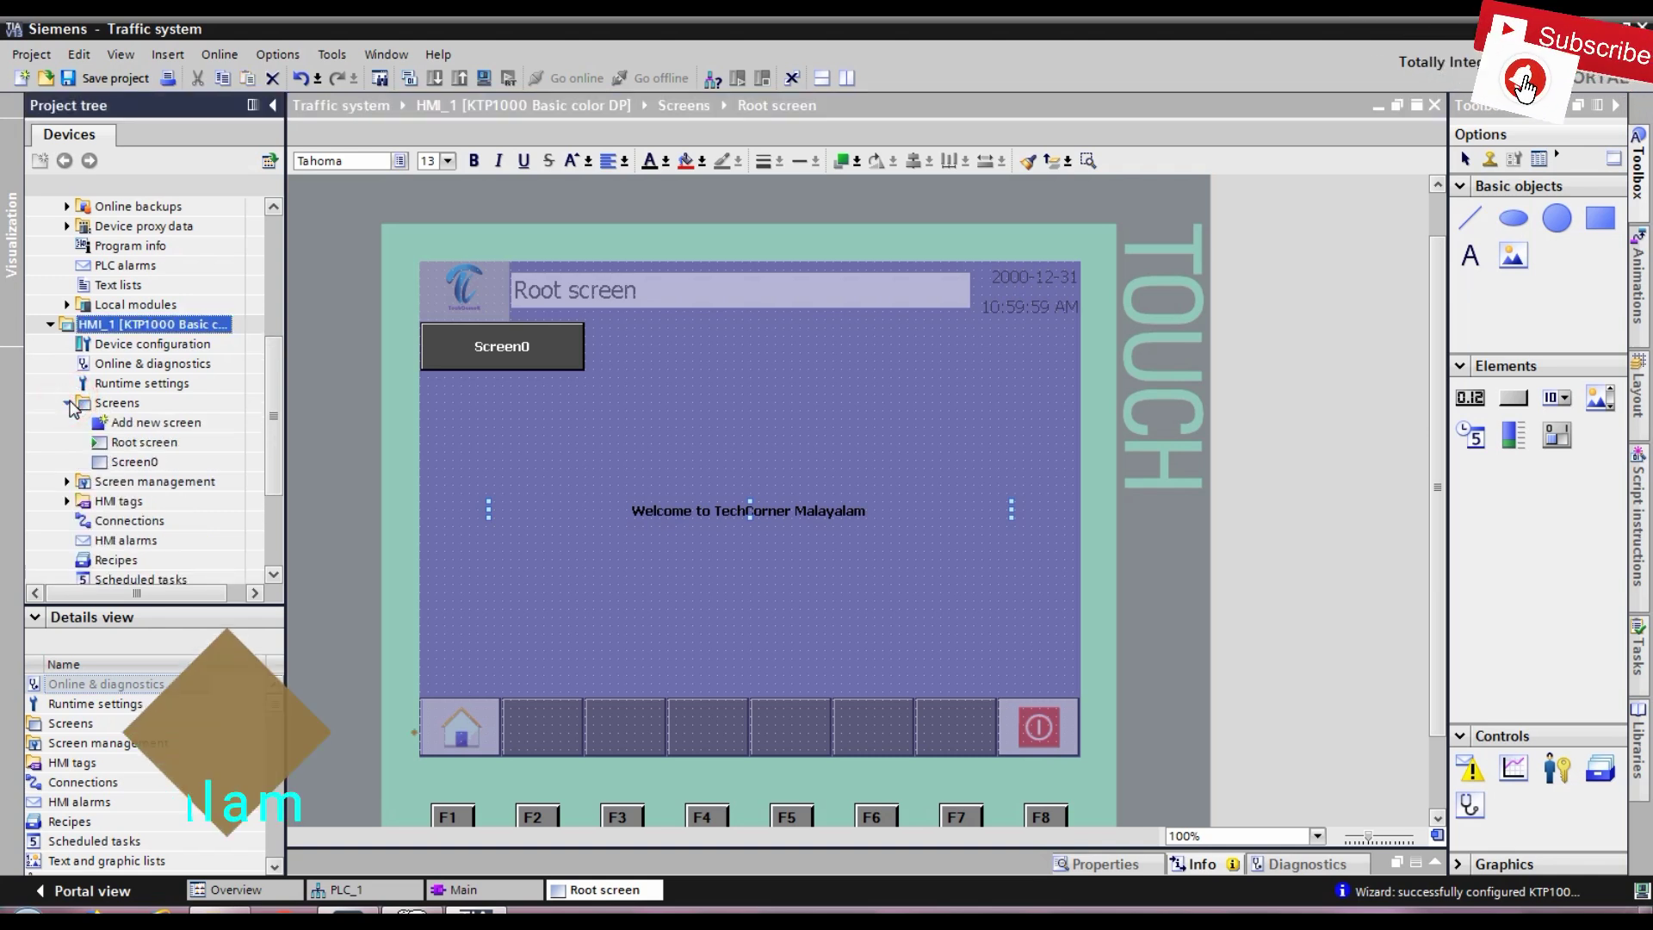
double_click(122, 463)
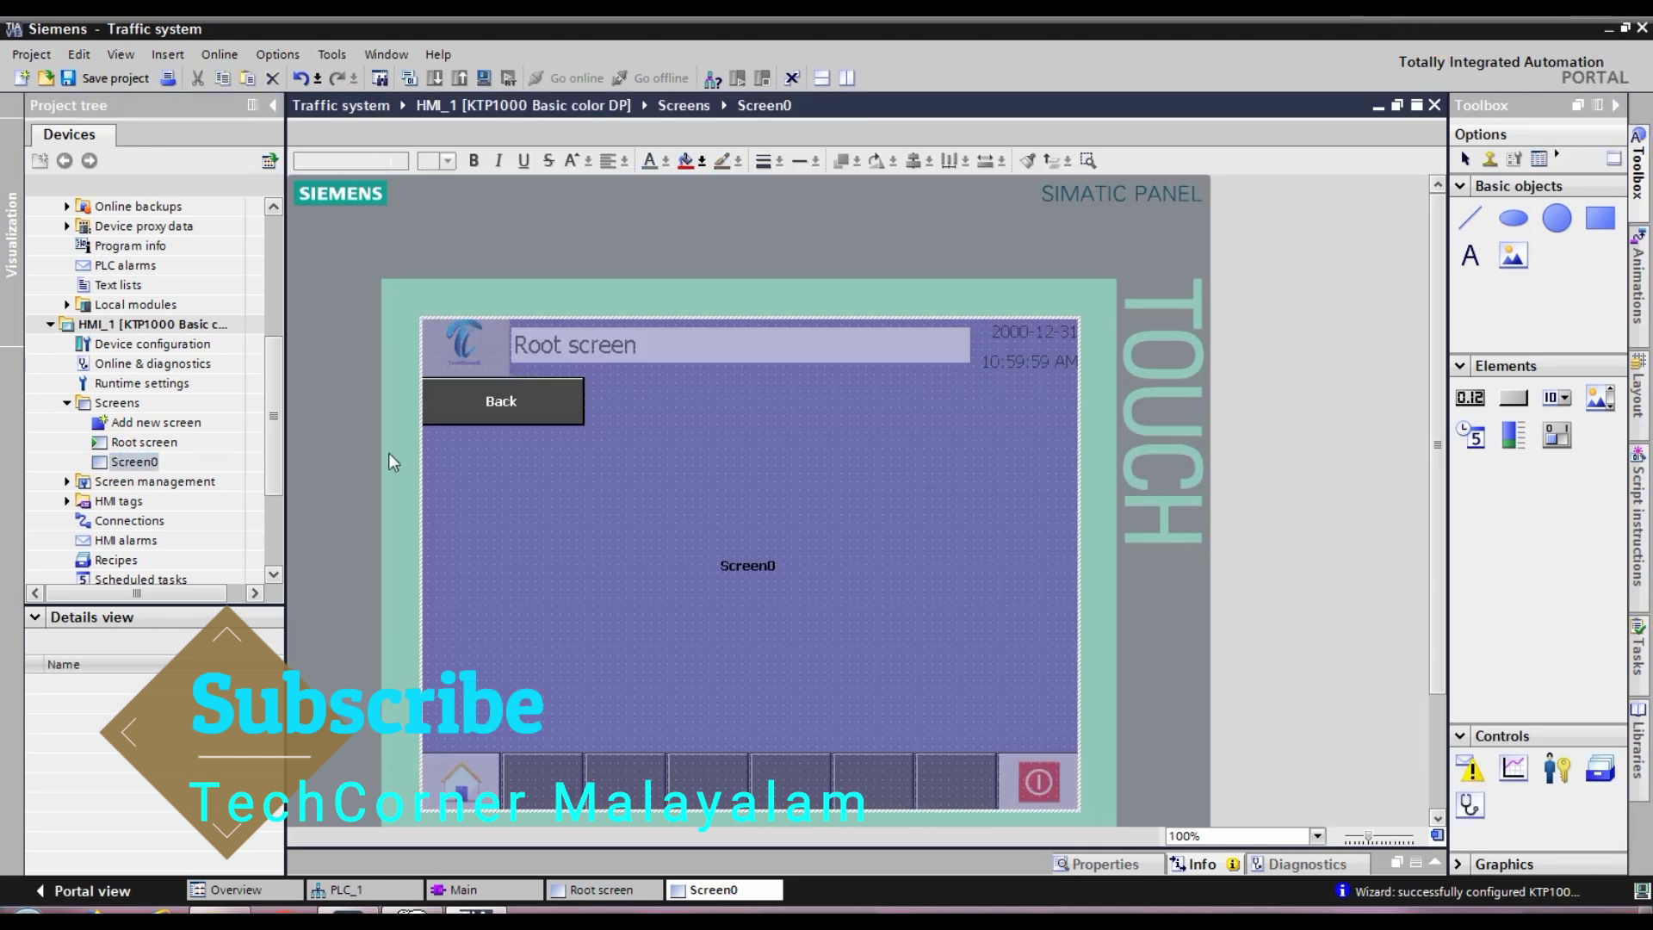
left_click_drag(501, 415, 506, 737)
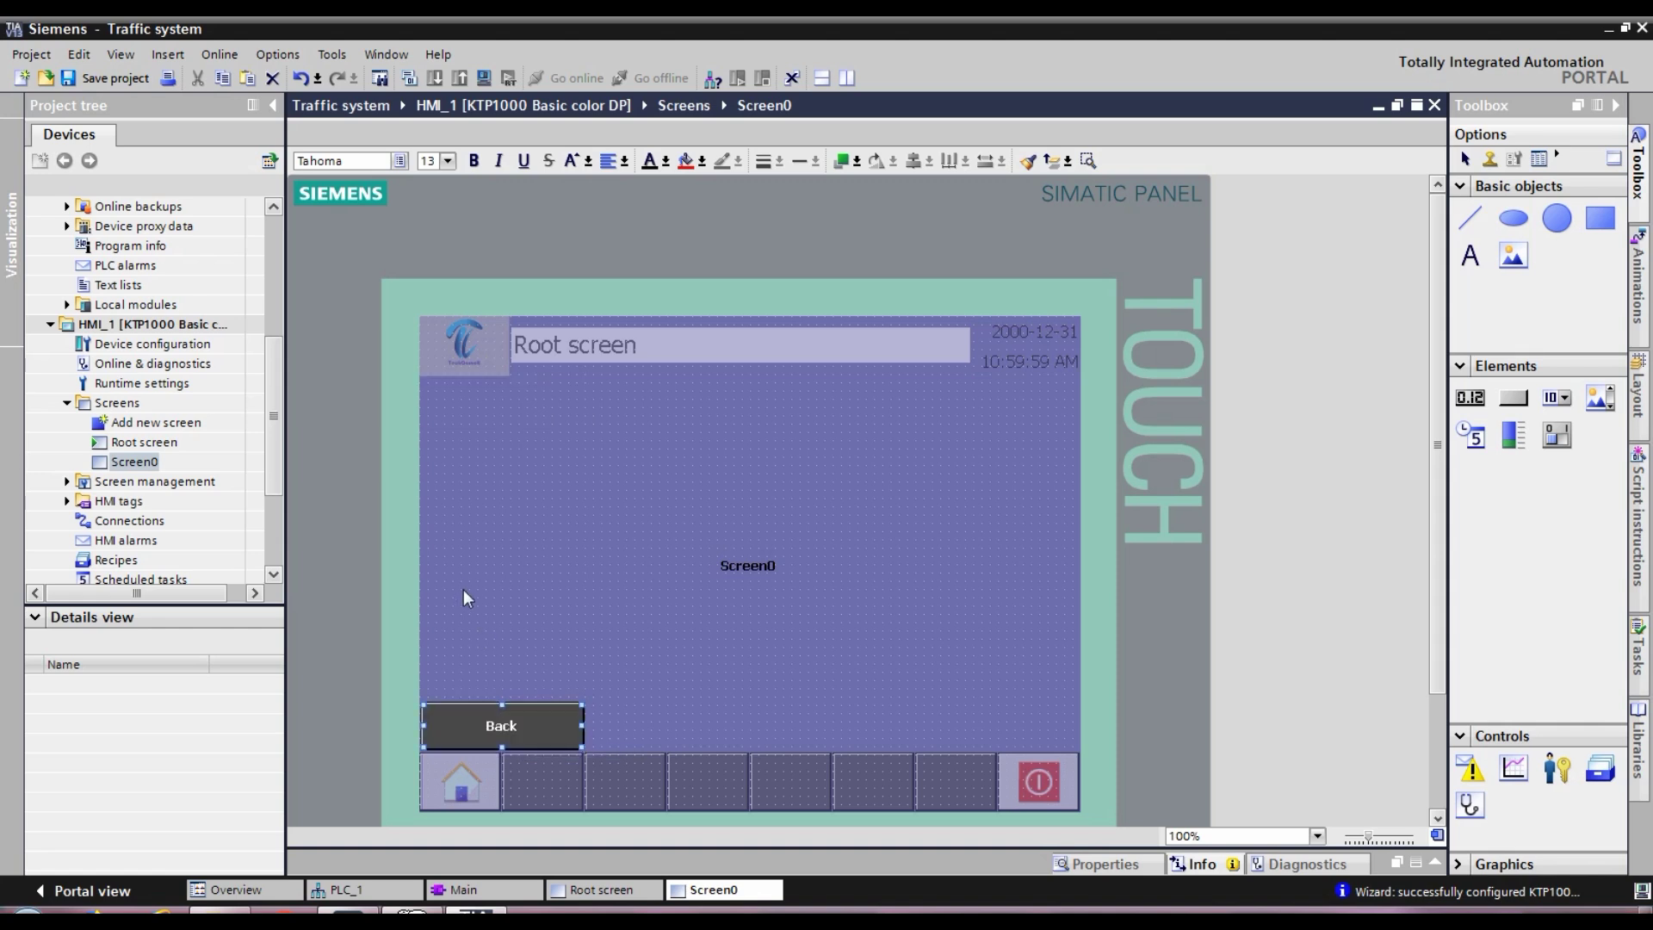
Step: On the root screen, move the Screen0 button to the lower-right corner, just above the function bar
double_click(163, 444)
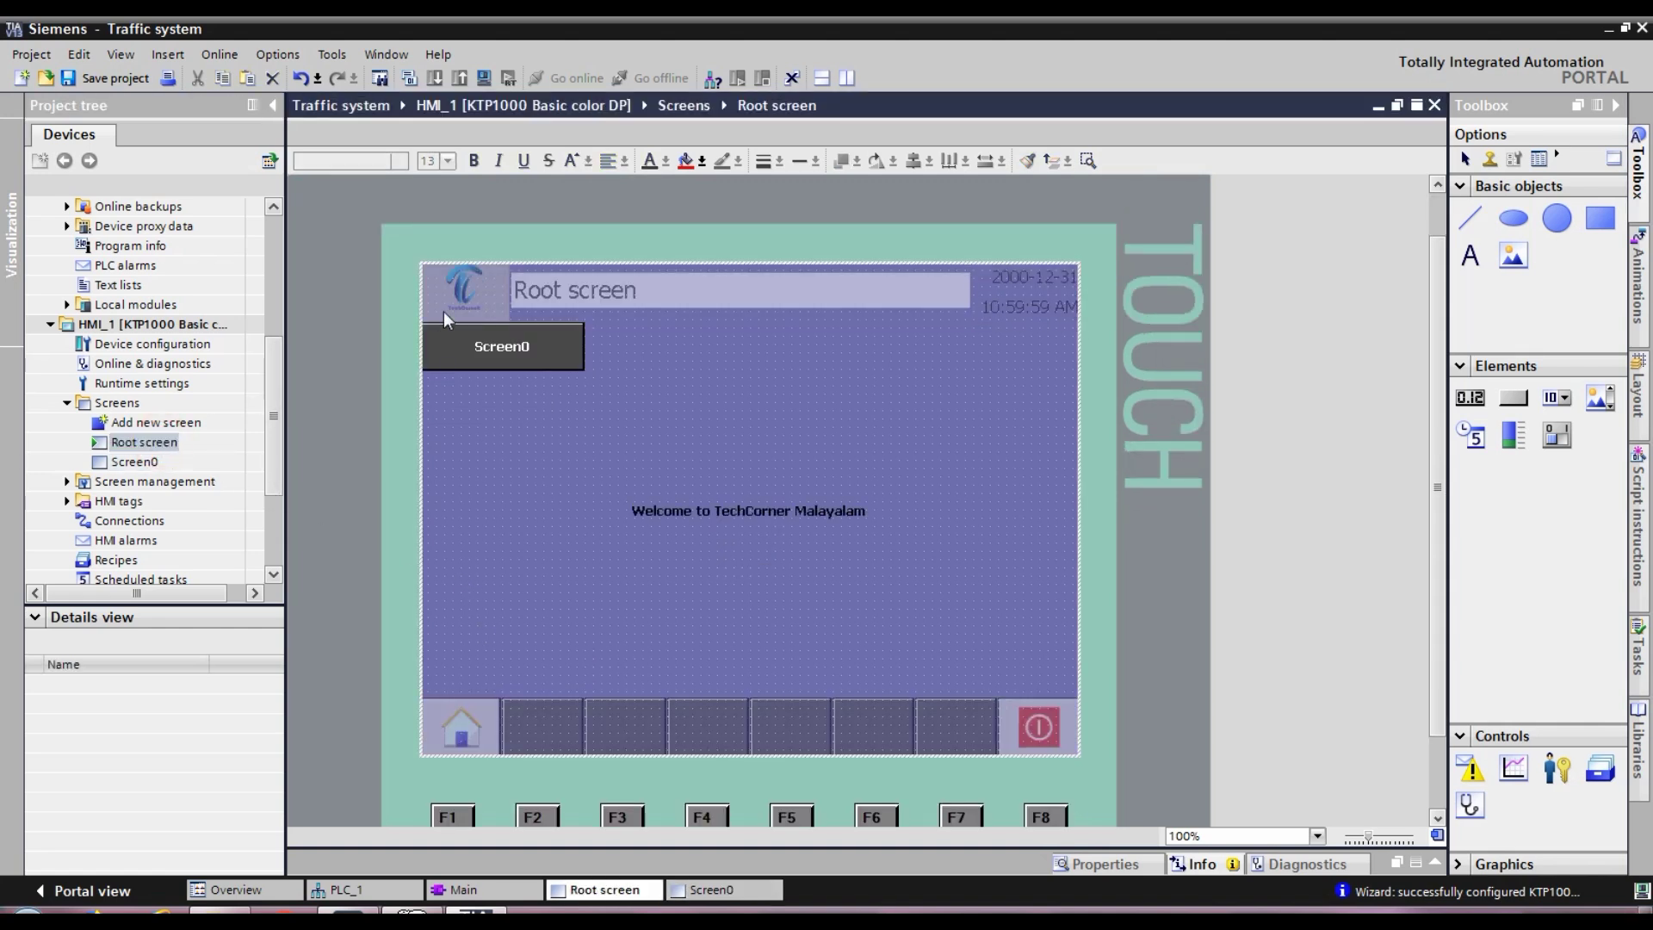
left_click_drag(512, 336, 1004, 674)
left_click(904, 514)
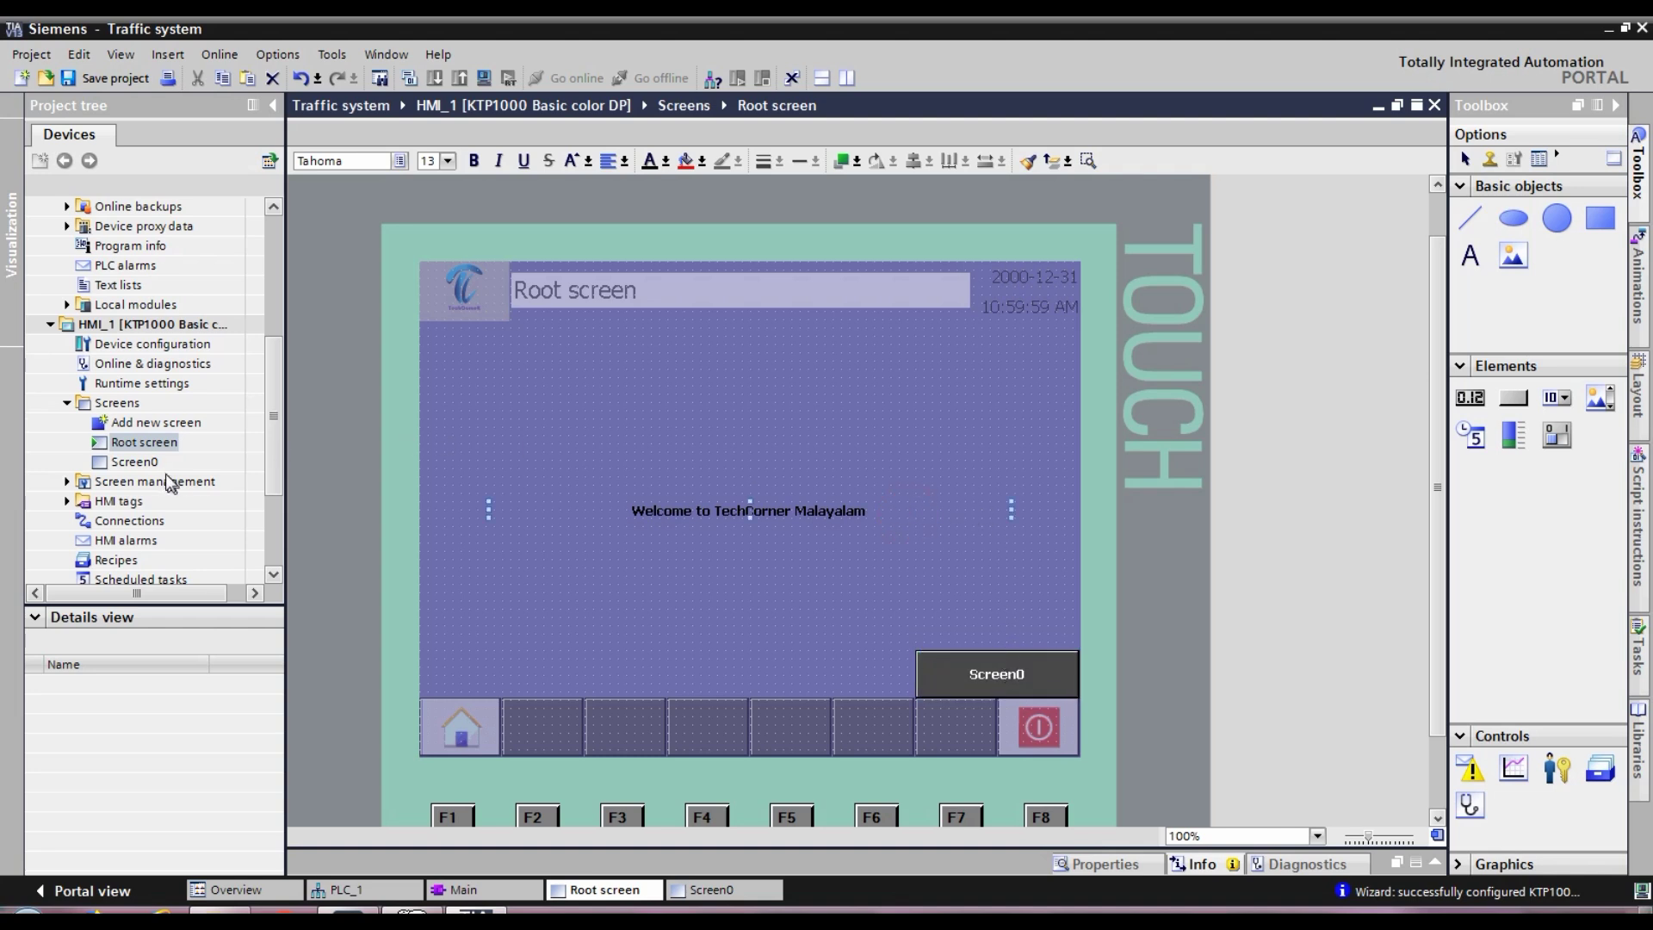
Step: Add a button labelled "Start" to the upper-left part of Screen0, below the header
double_click(151, 465)
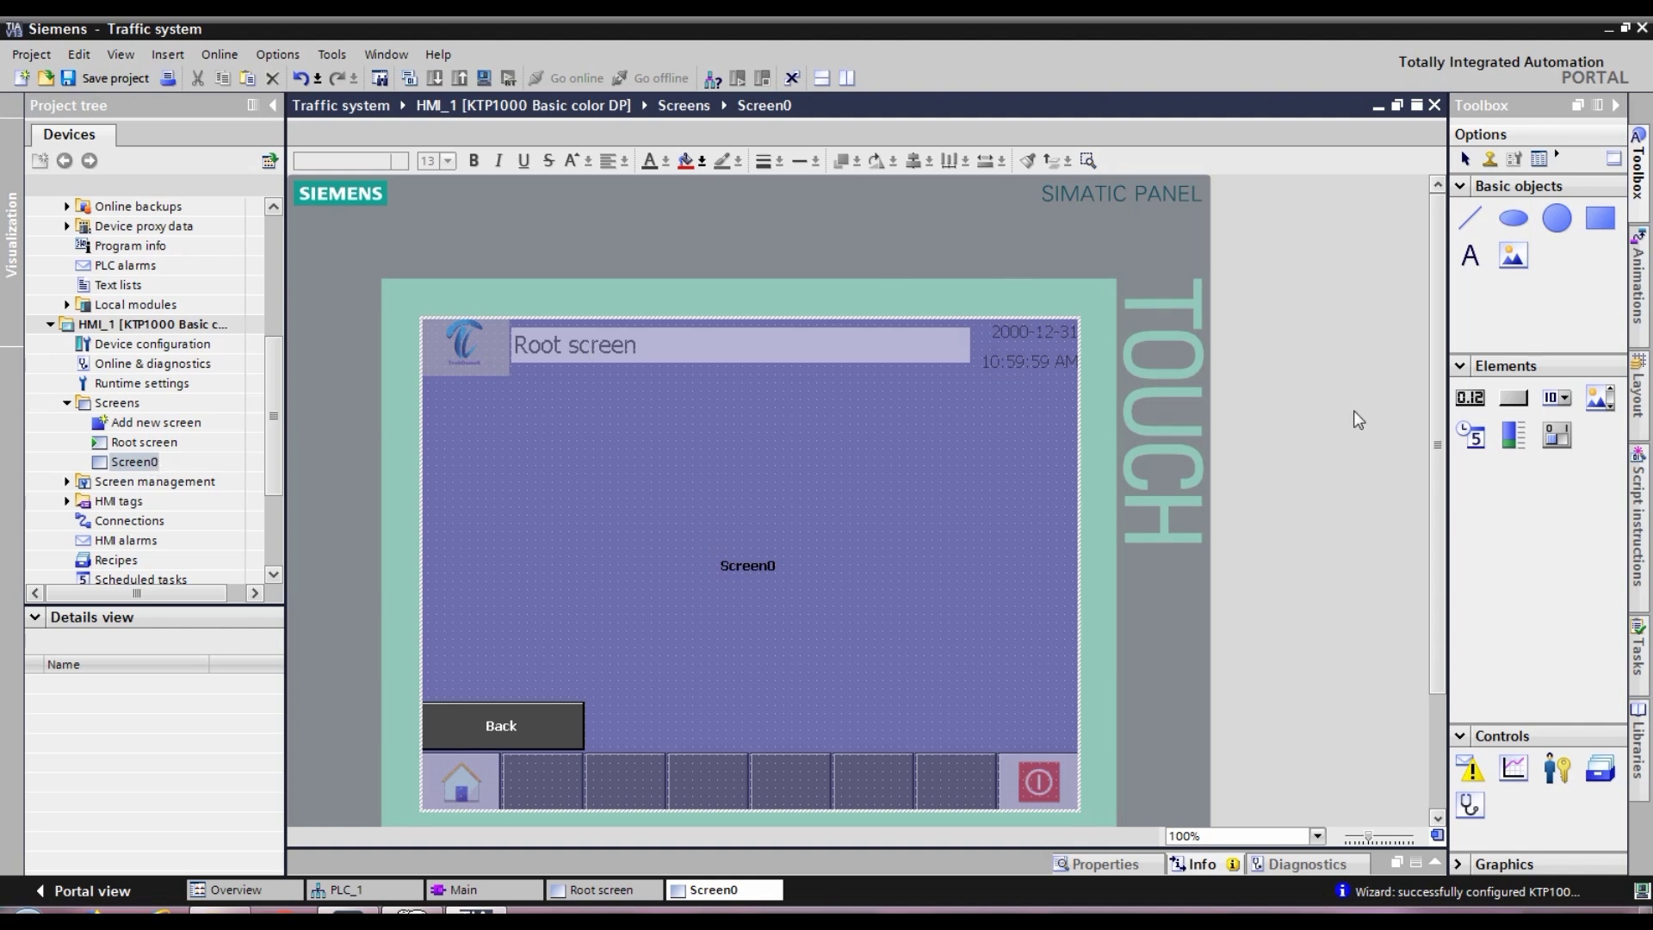
left_click_drag(1502, 400, 488, 454)
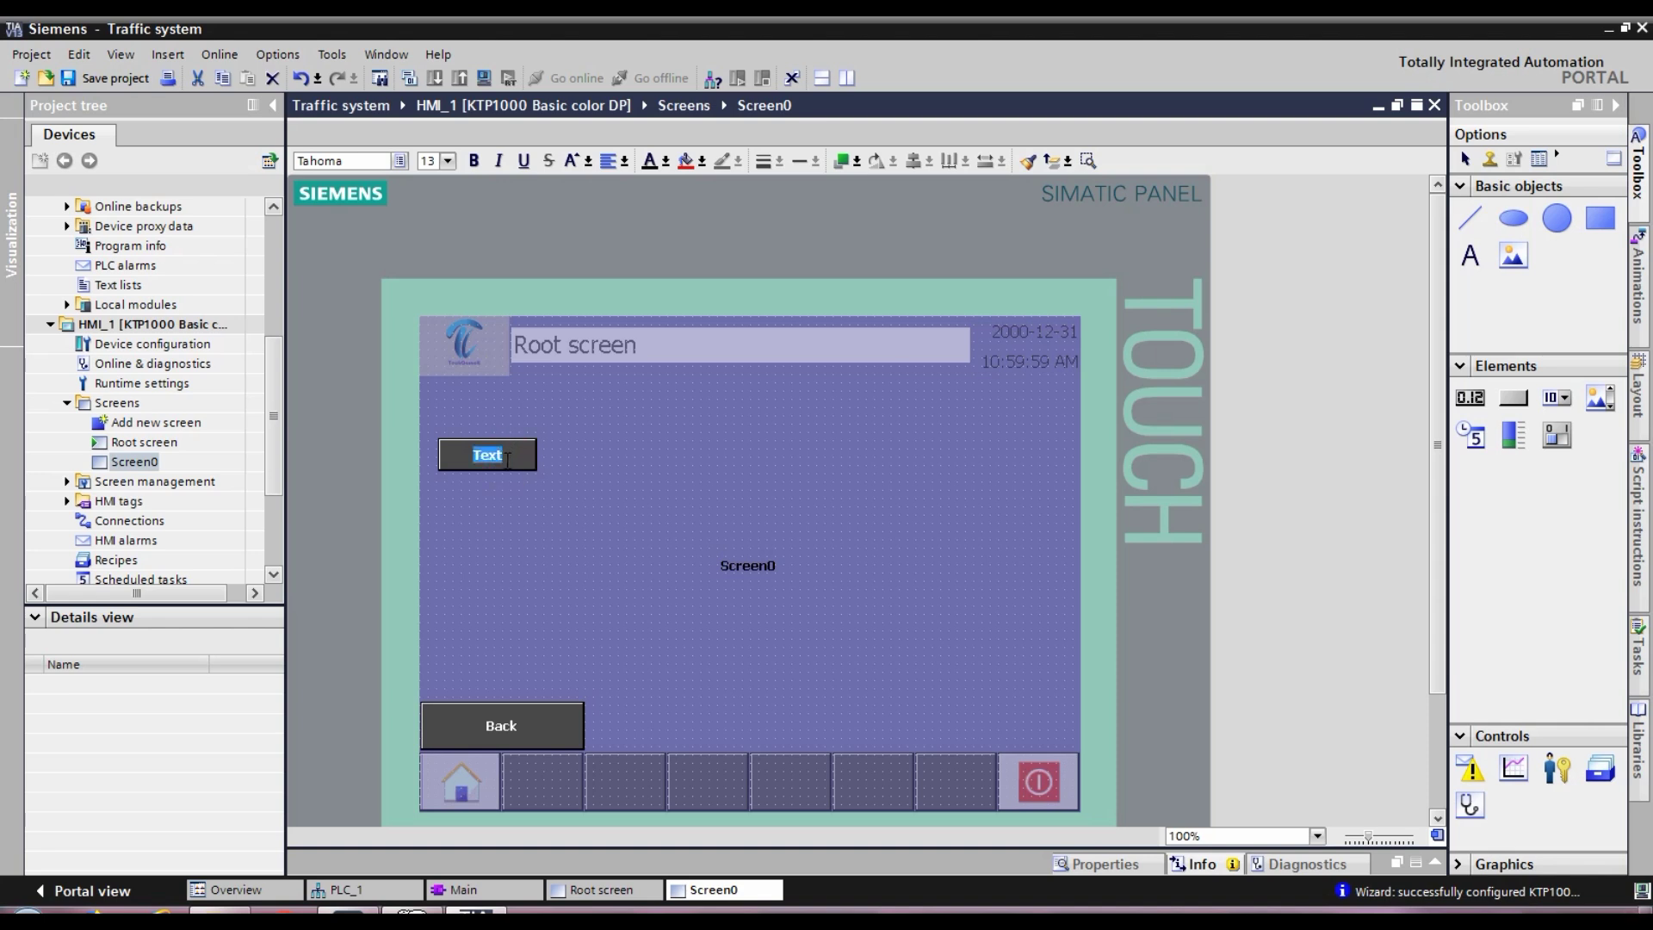
type("Start")
double_click(528, 455)
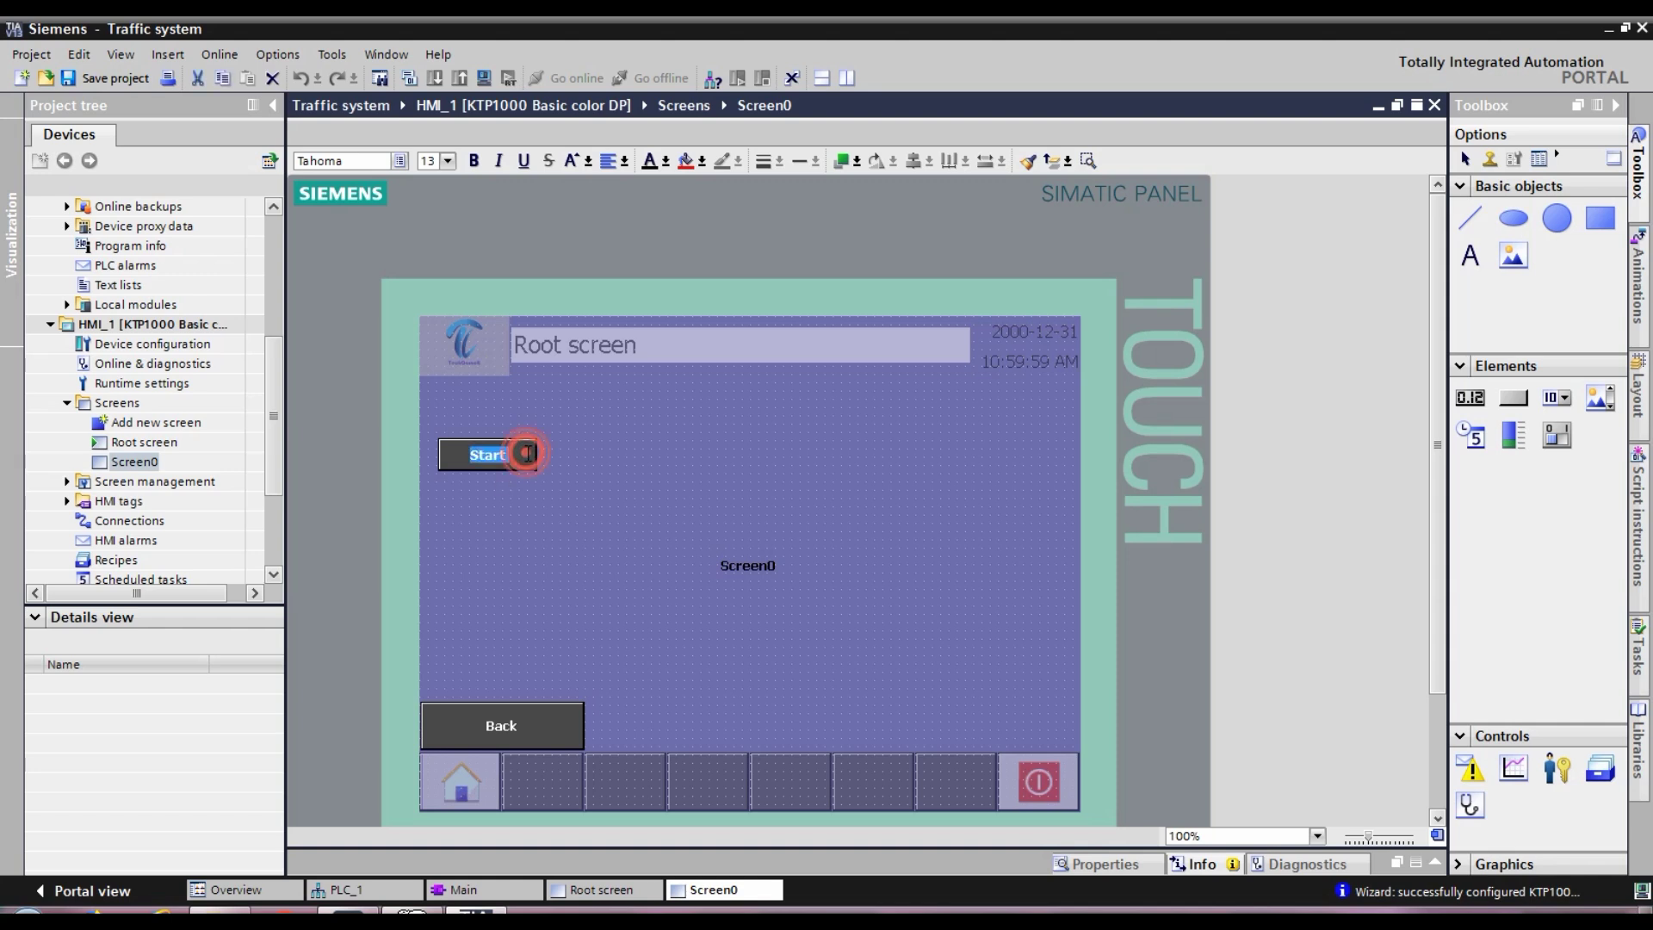
Step: Assign the SetBit function to the Start button's Click event
left_click(1089, 855)
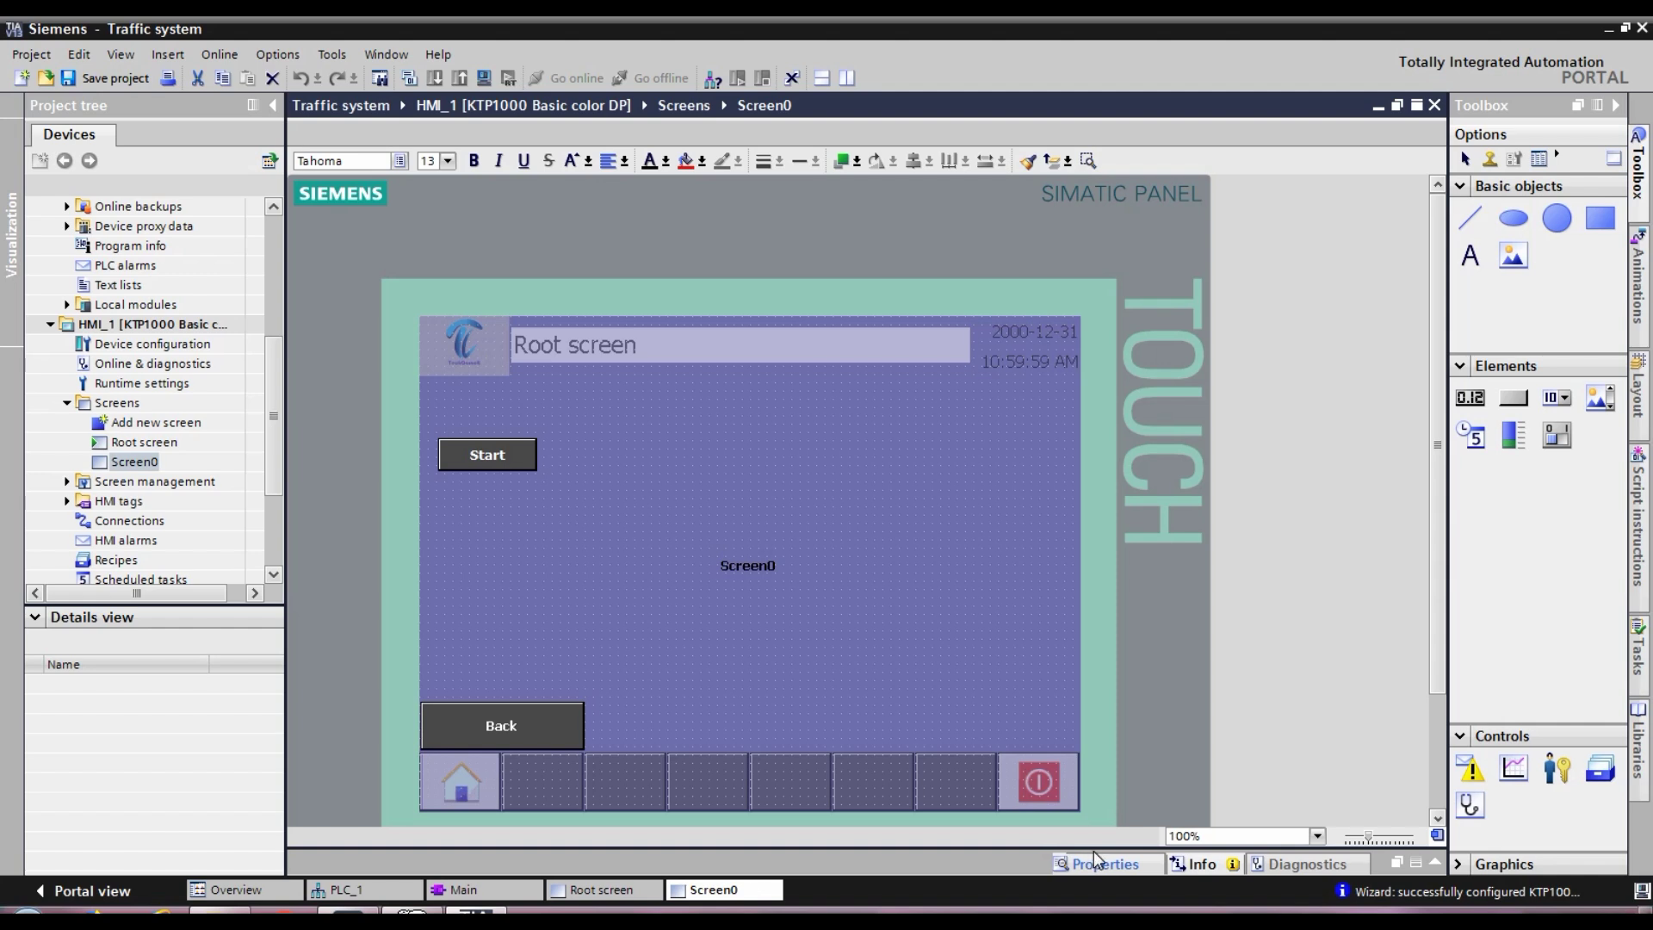
left_click(1093, 850)
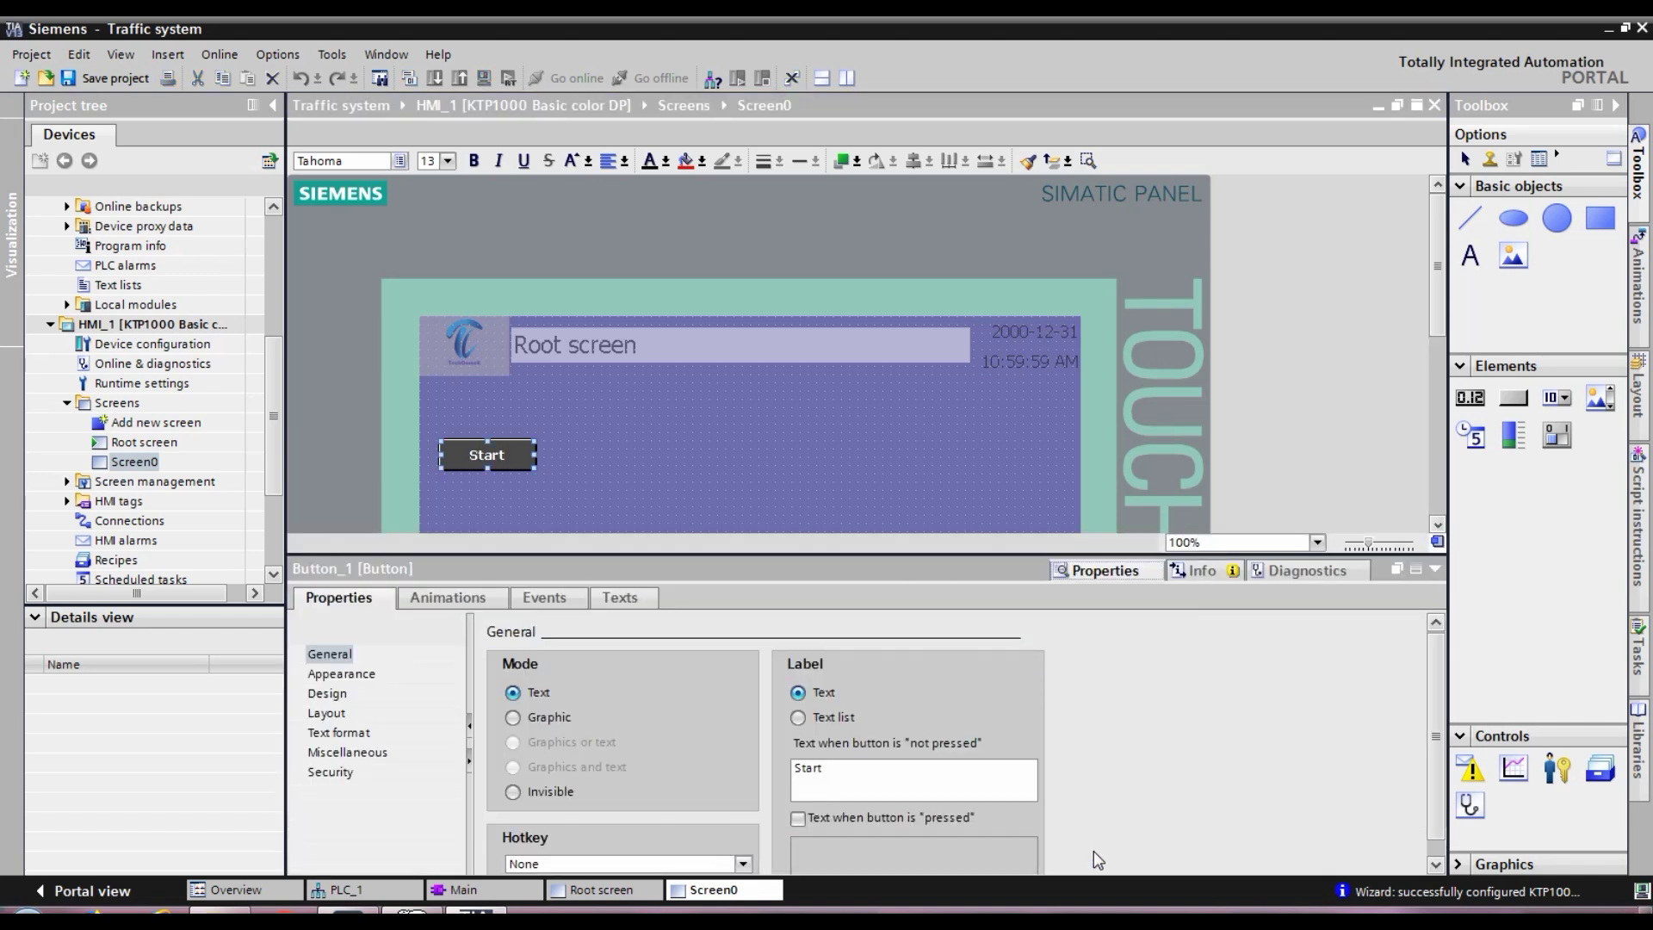
left_click(561, 599)
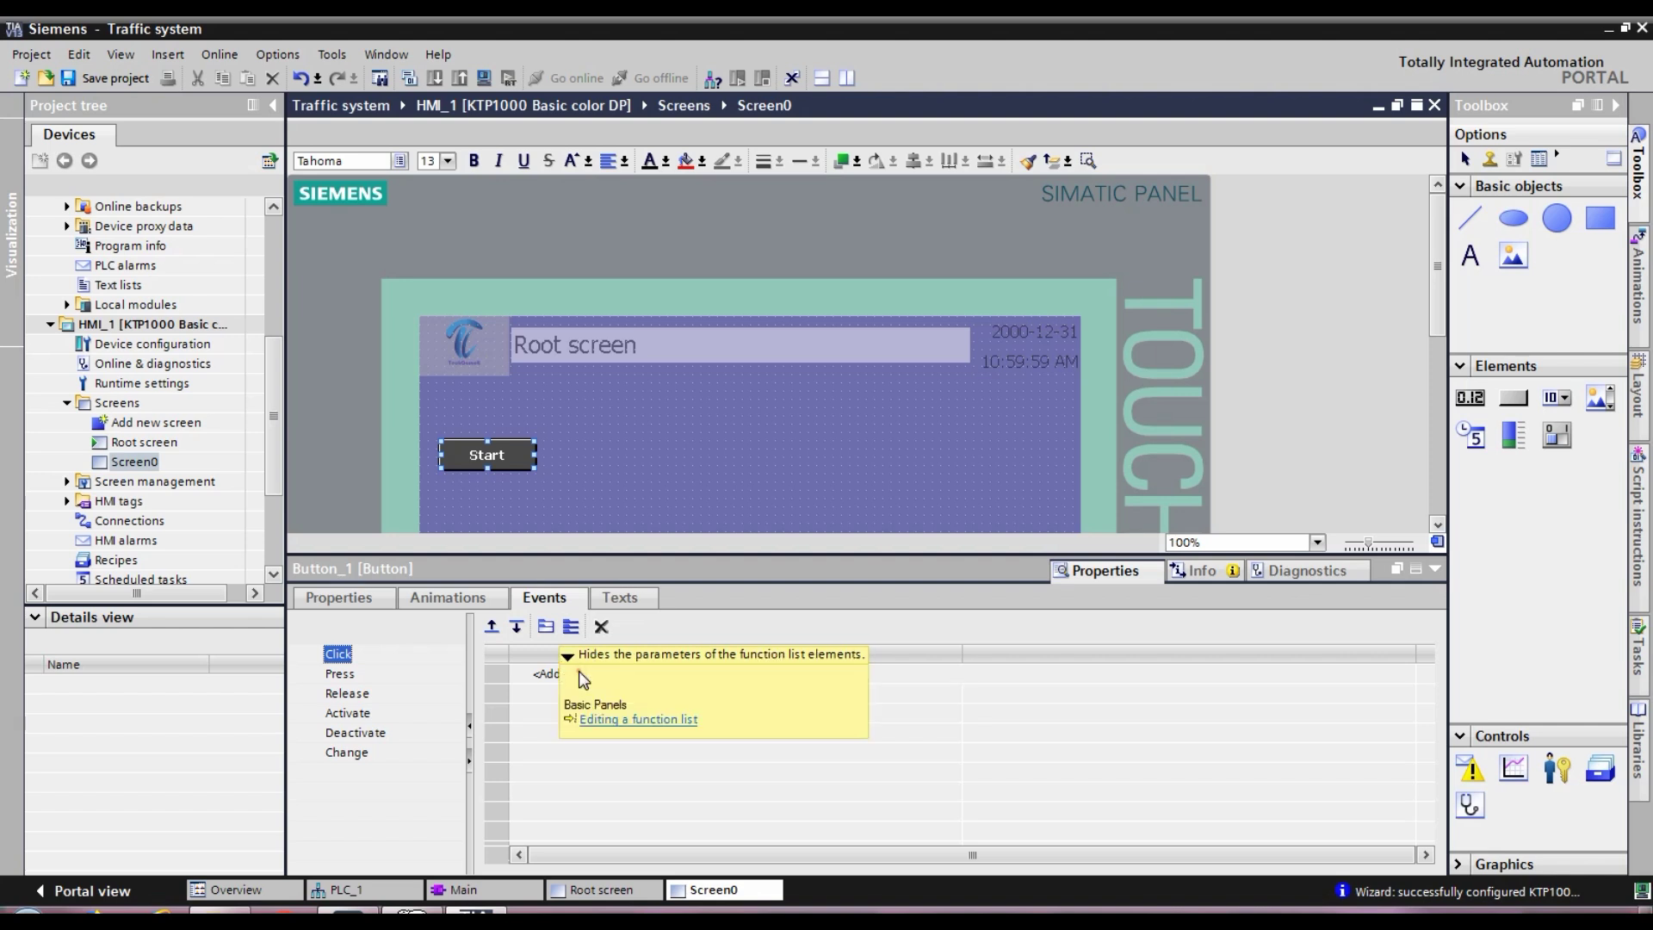
left_click(543, 675)
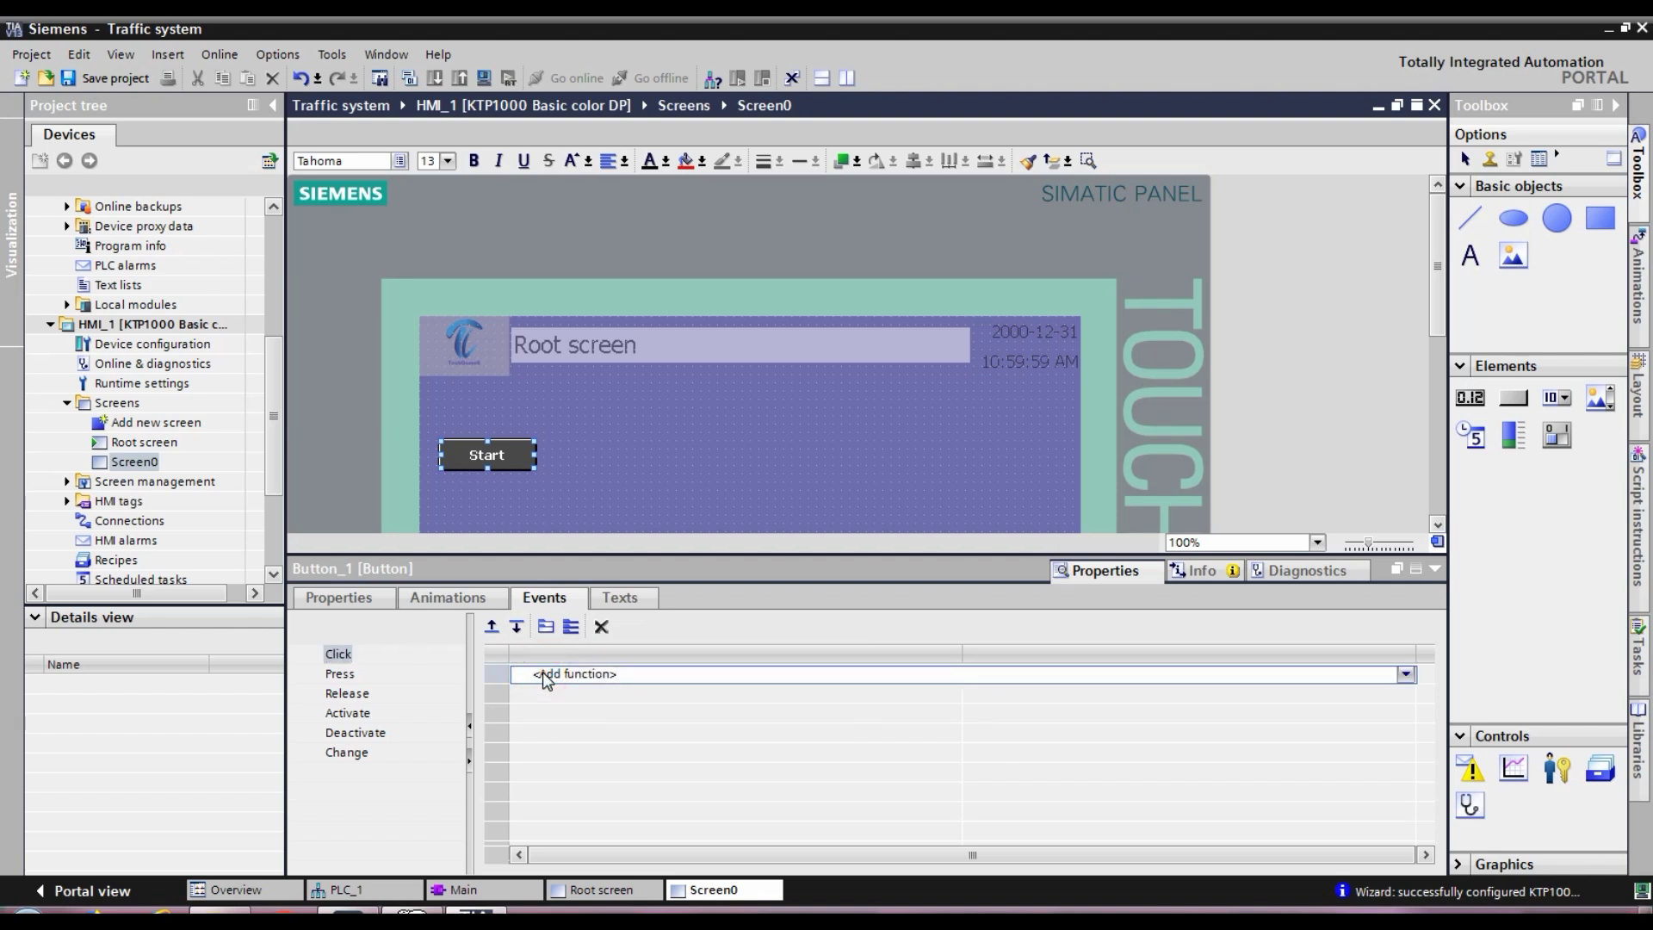
left_click(544, 675)
type("set")
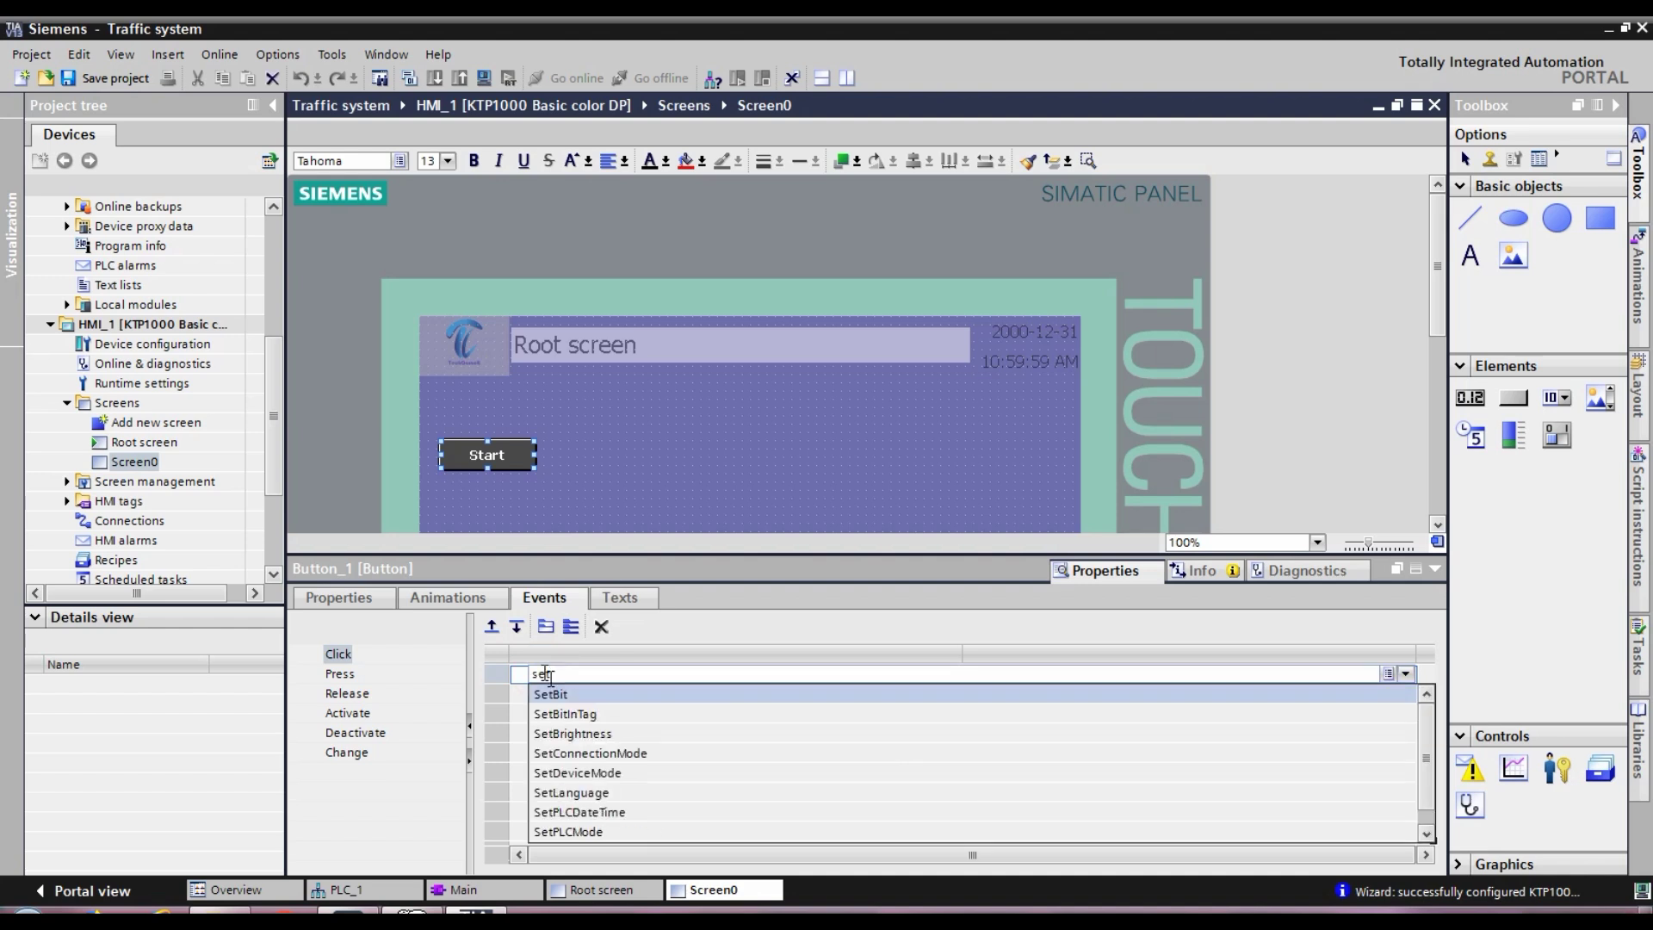
left_click(592, 694)
Step: Set the SetBit function's input/output tag to Start_Bit from PLC_1's default tag table
left_click(1268, 689)
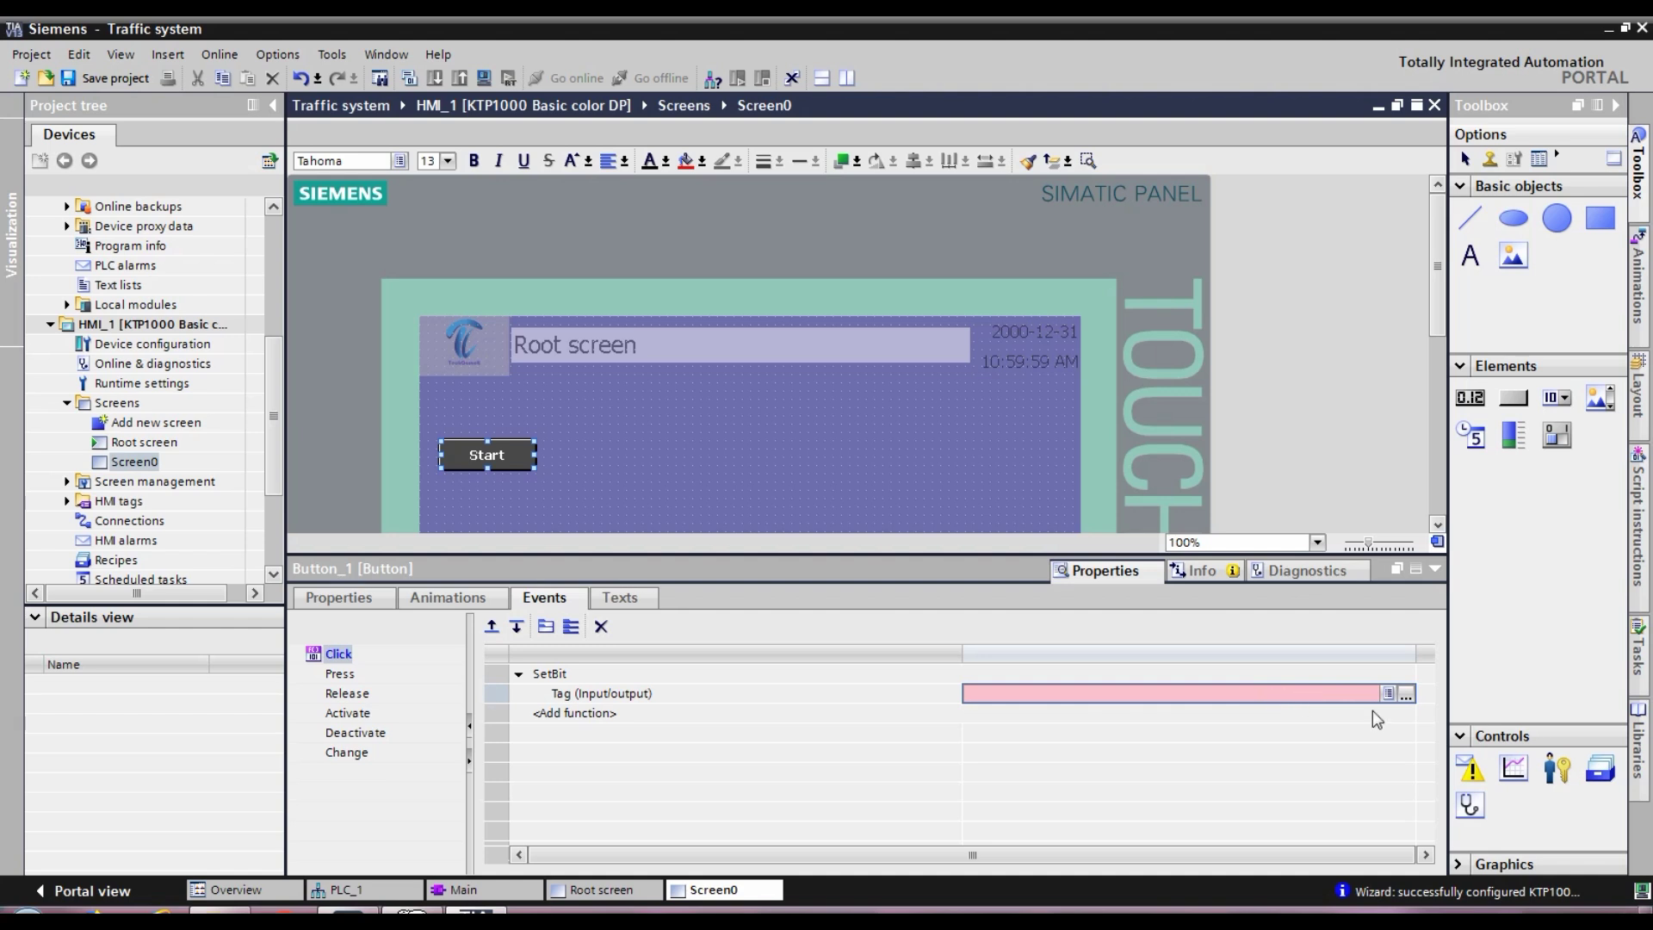
left_click(1390, 694)
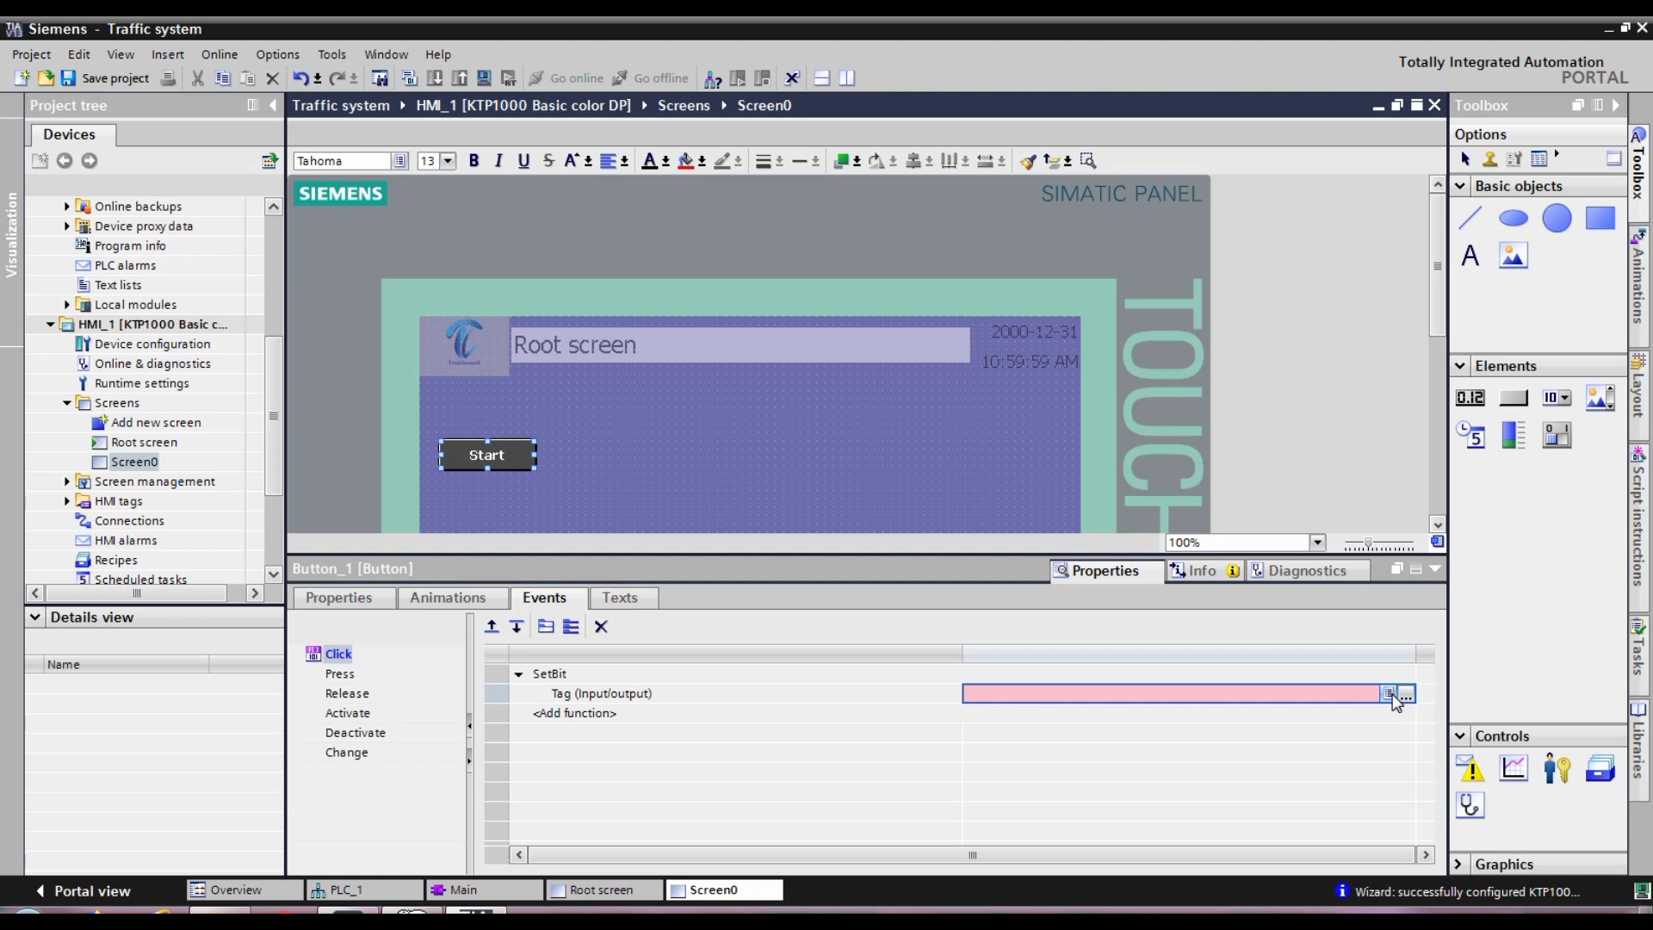
left_click(1390, 694)
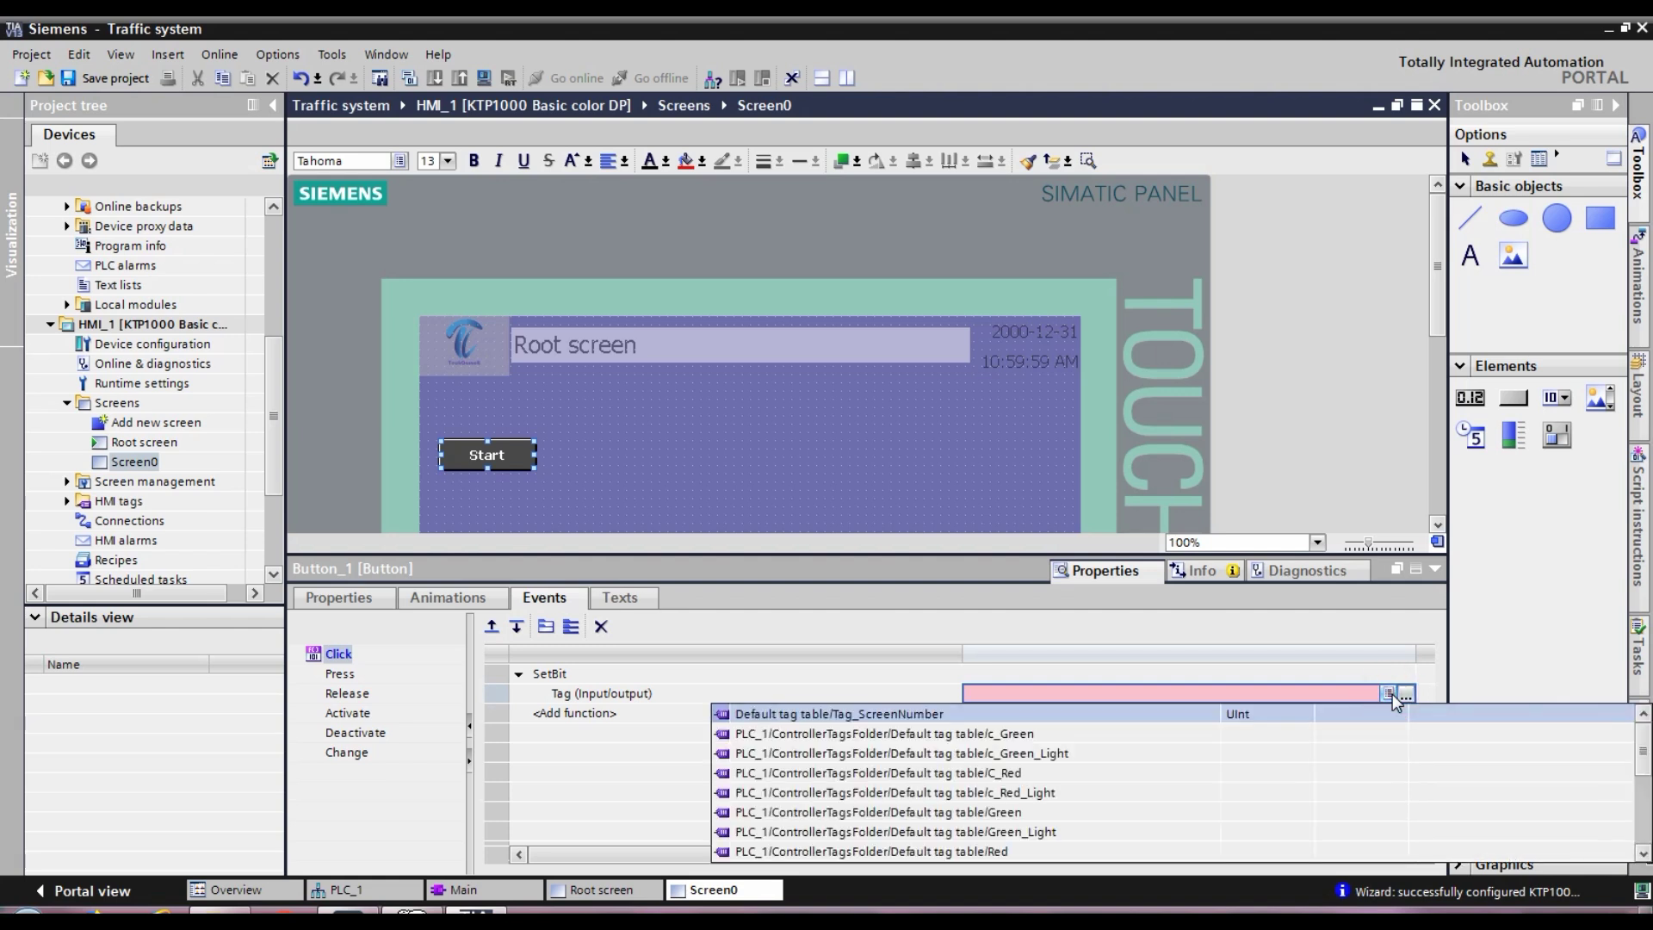
key("Down")
key("Down")
key("Down")
key("Down")
key("Down")
key("Down")
key("Down")
key("Down")
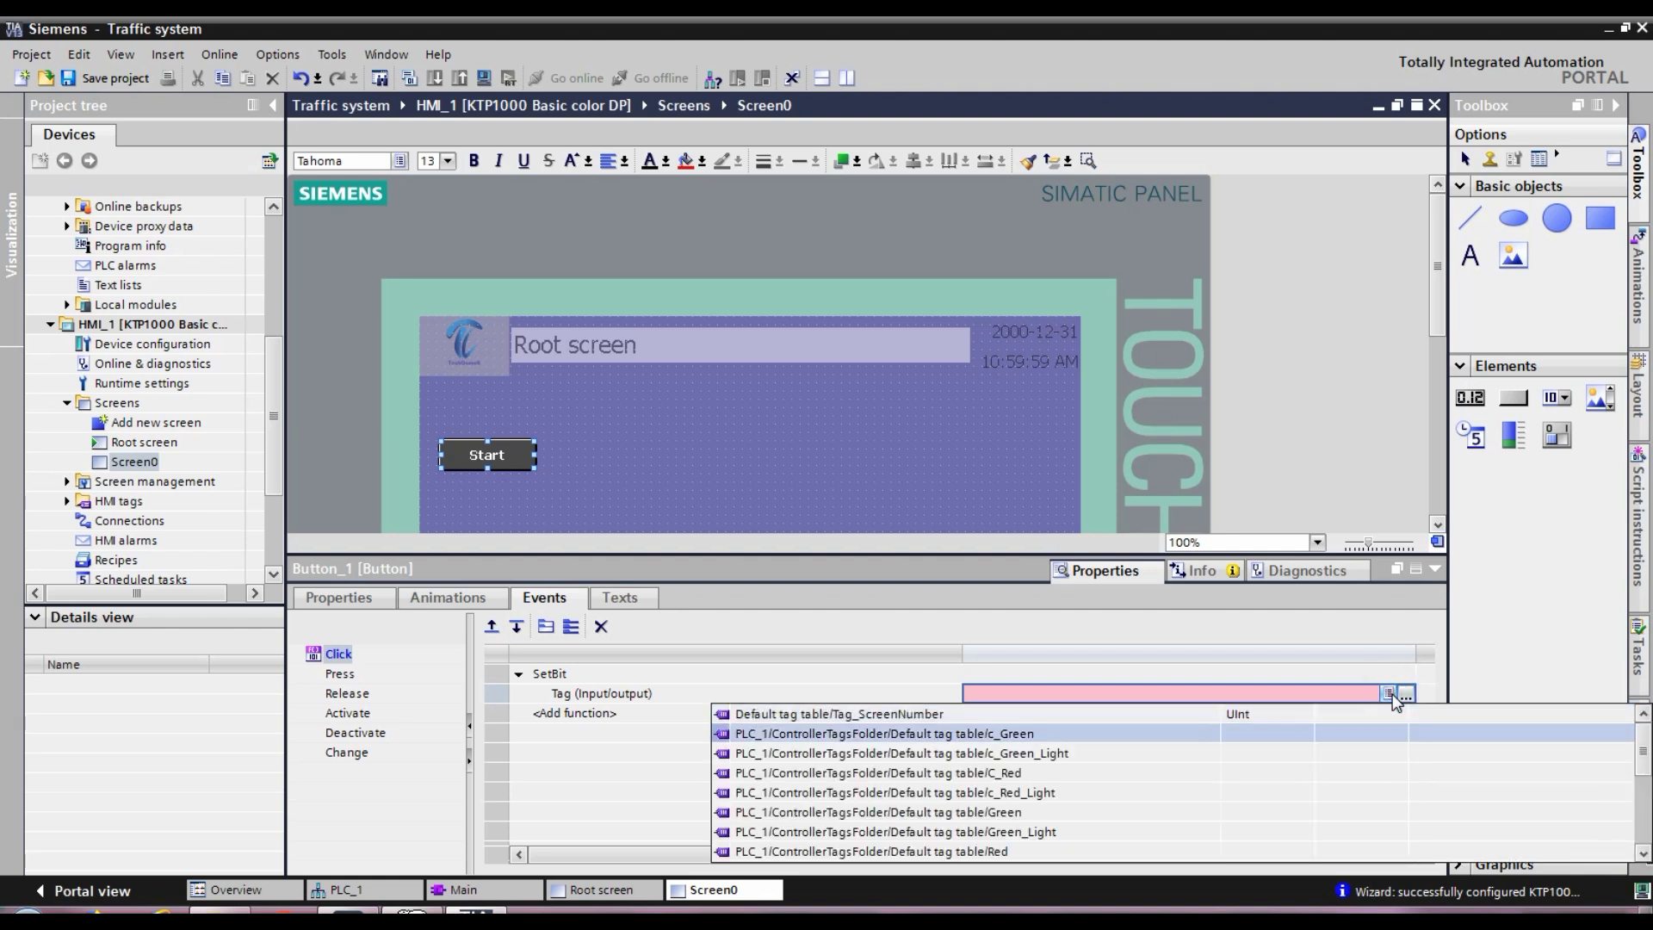
key("Up")
key("Up")
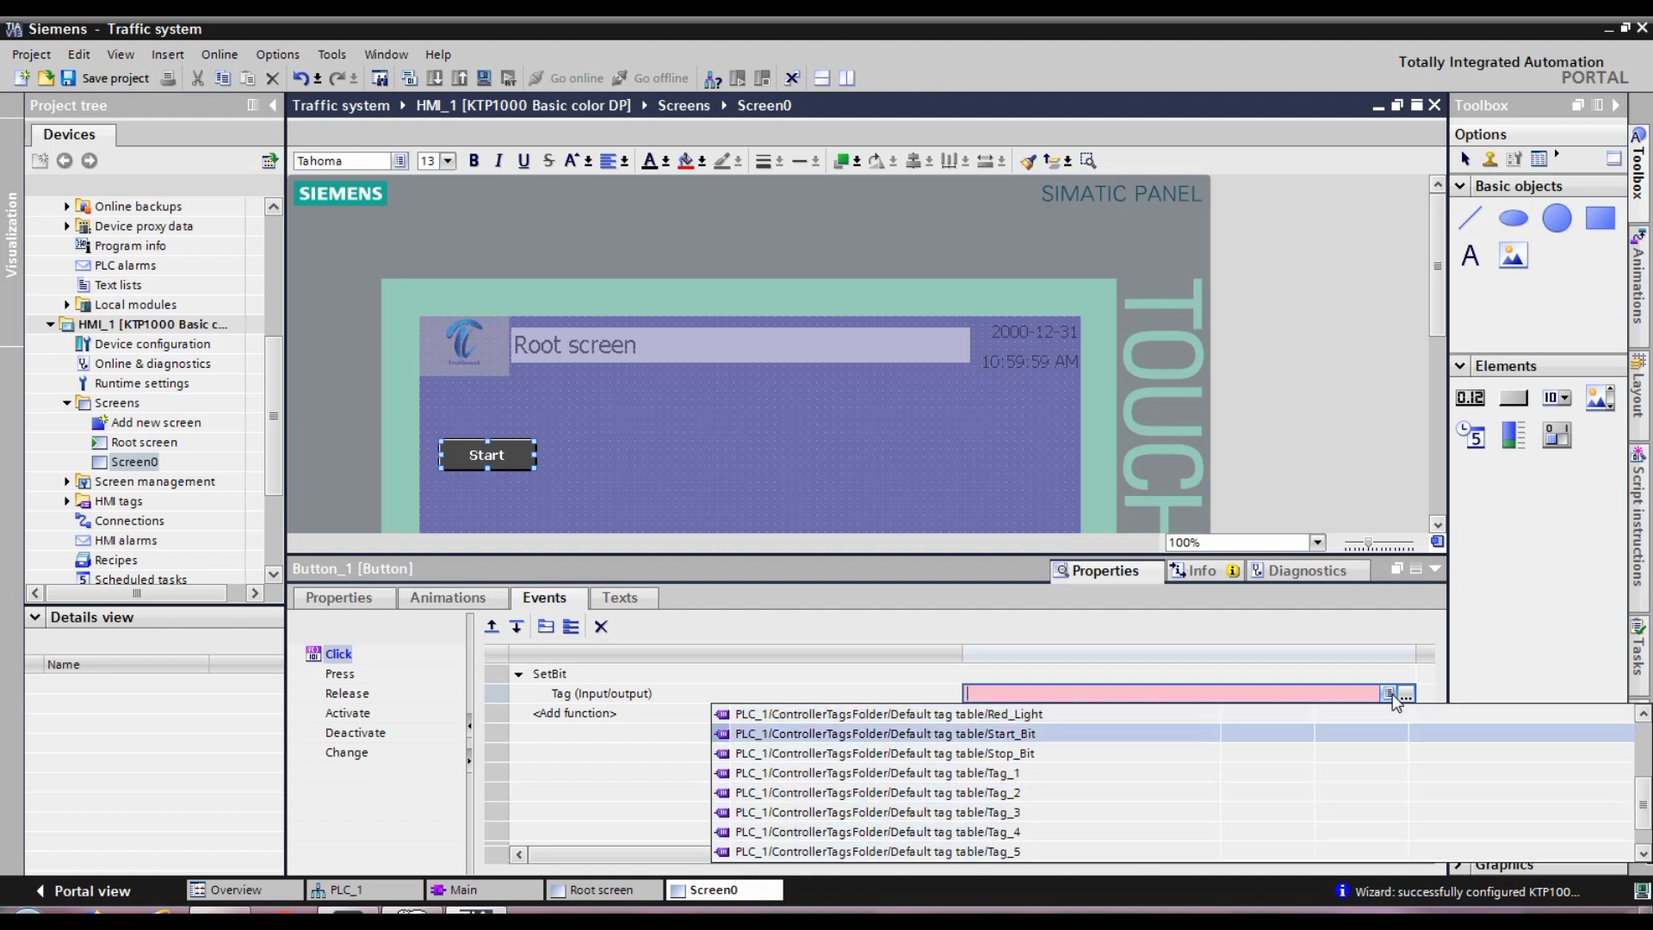
key("Down")
key("Down")
key("Down")
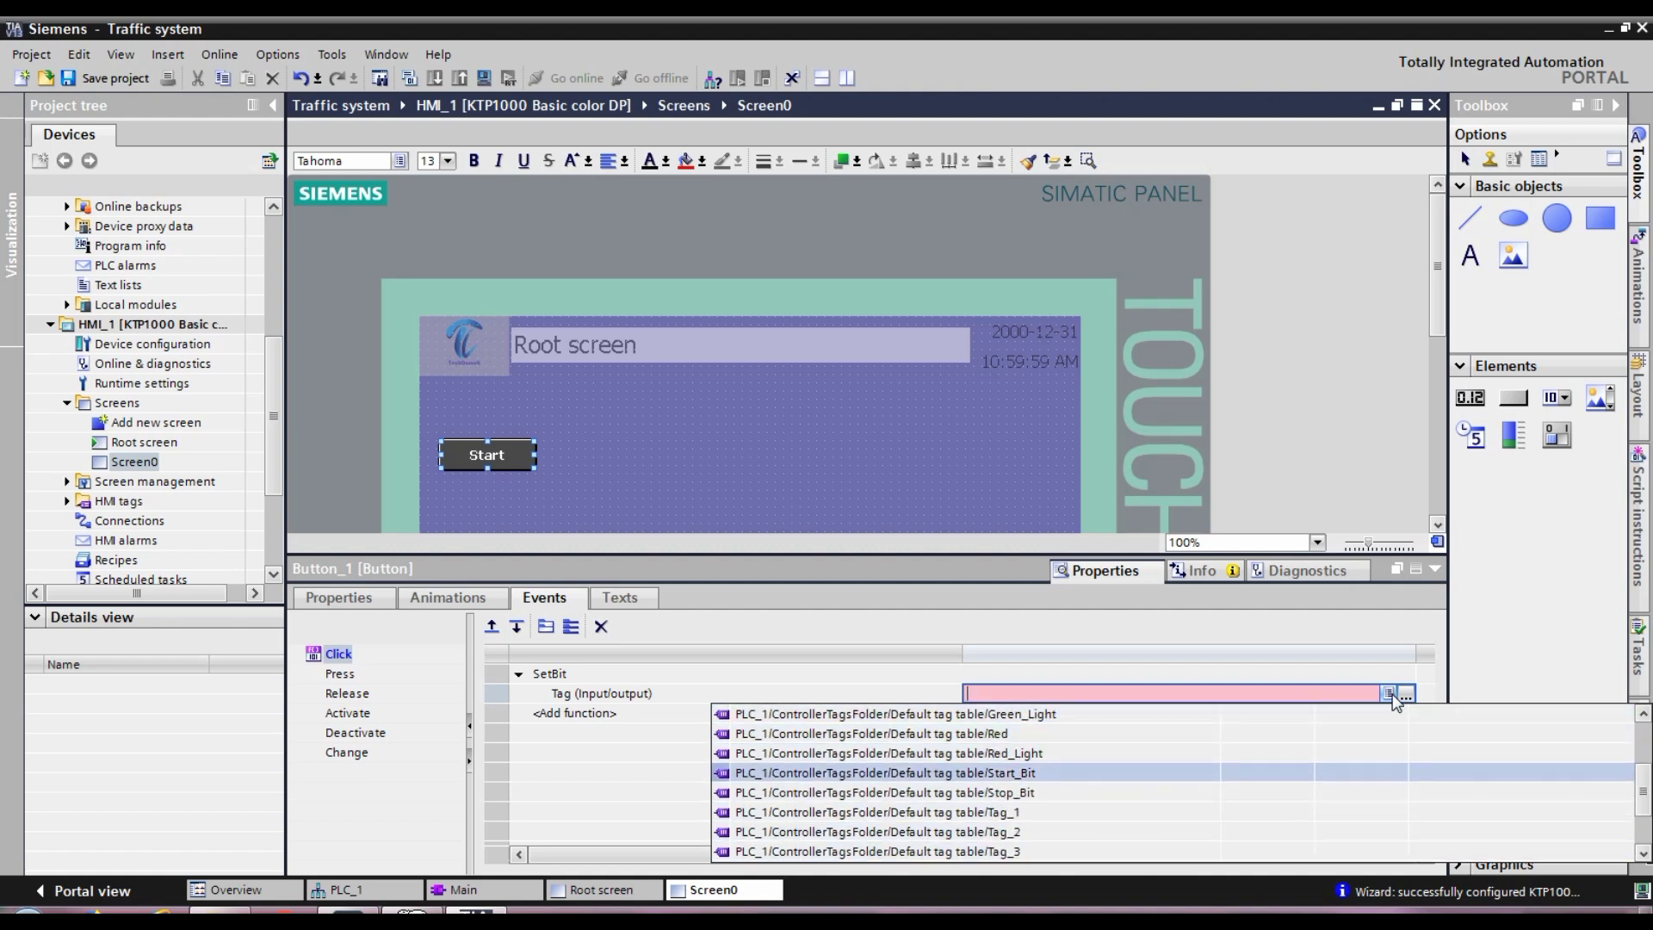
key("Return")
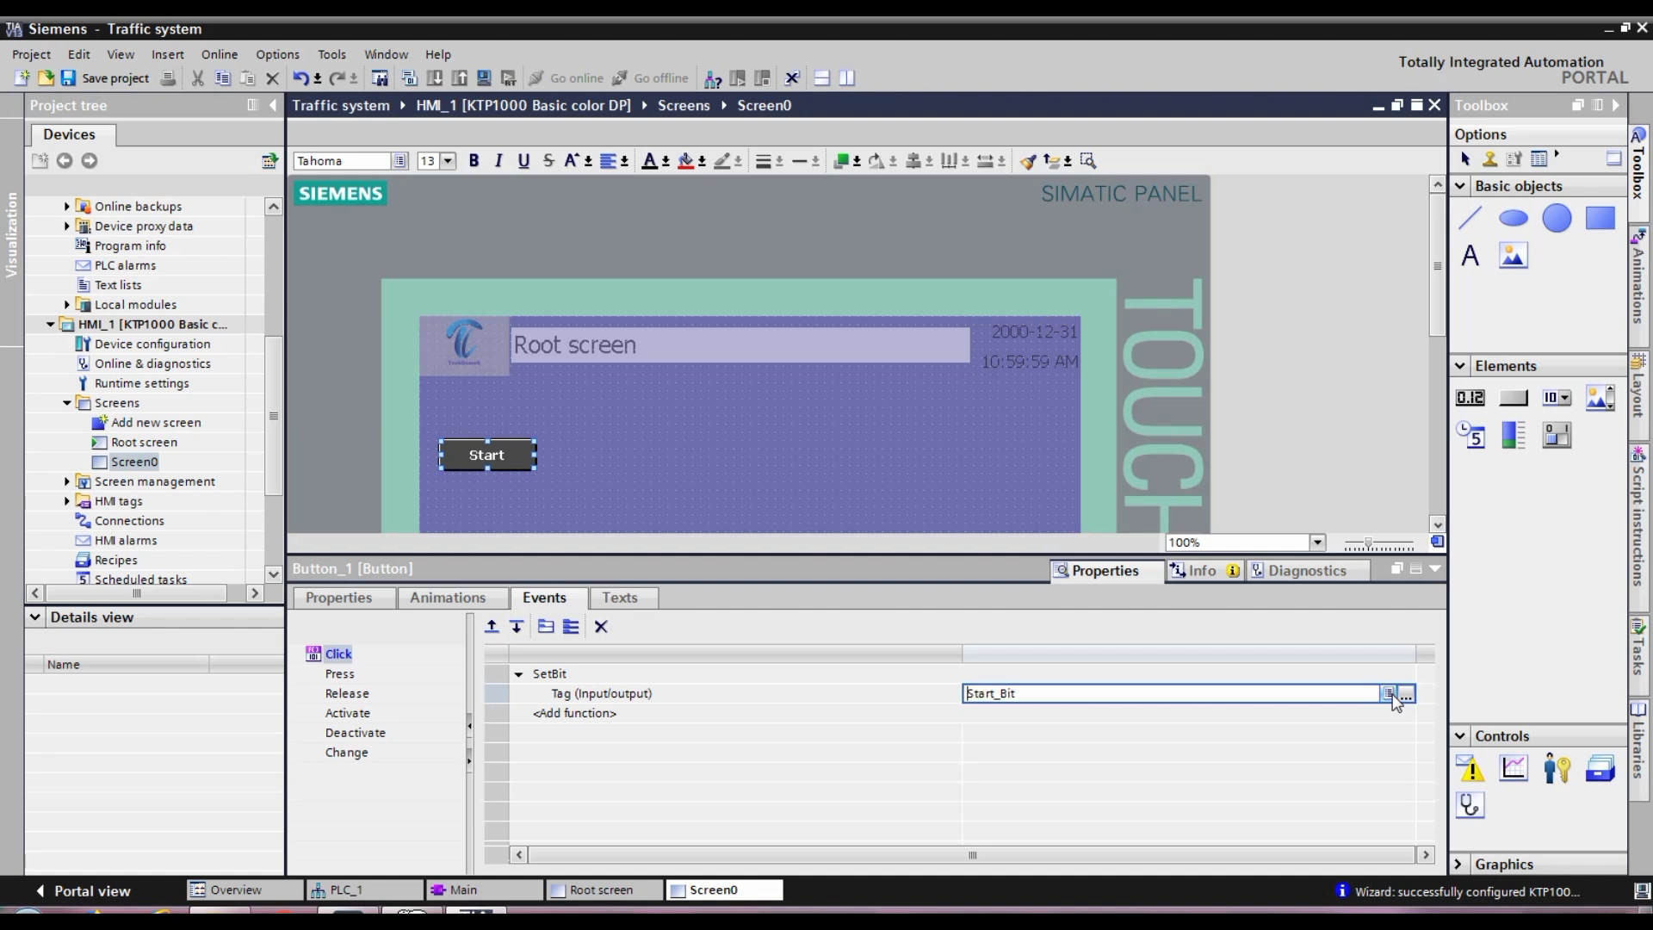
left_click(1176, 775)
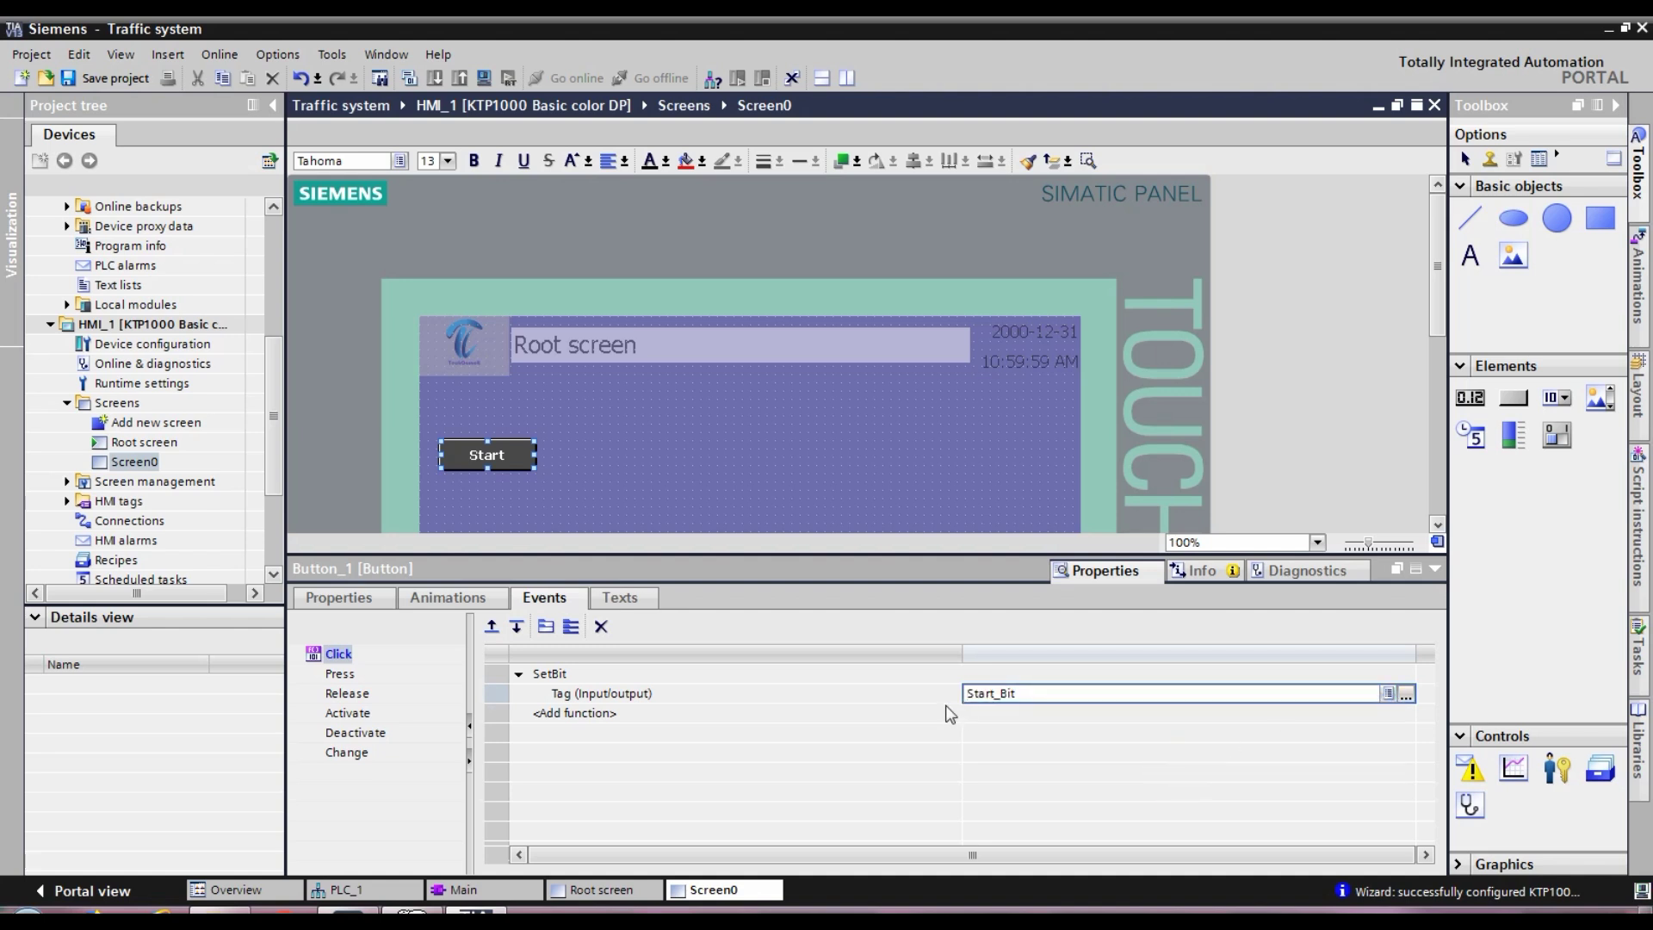
Step: Add an Appearance animation to the Start button and link it to the Start_Bit tag
left_click(620, 599)
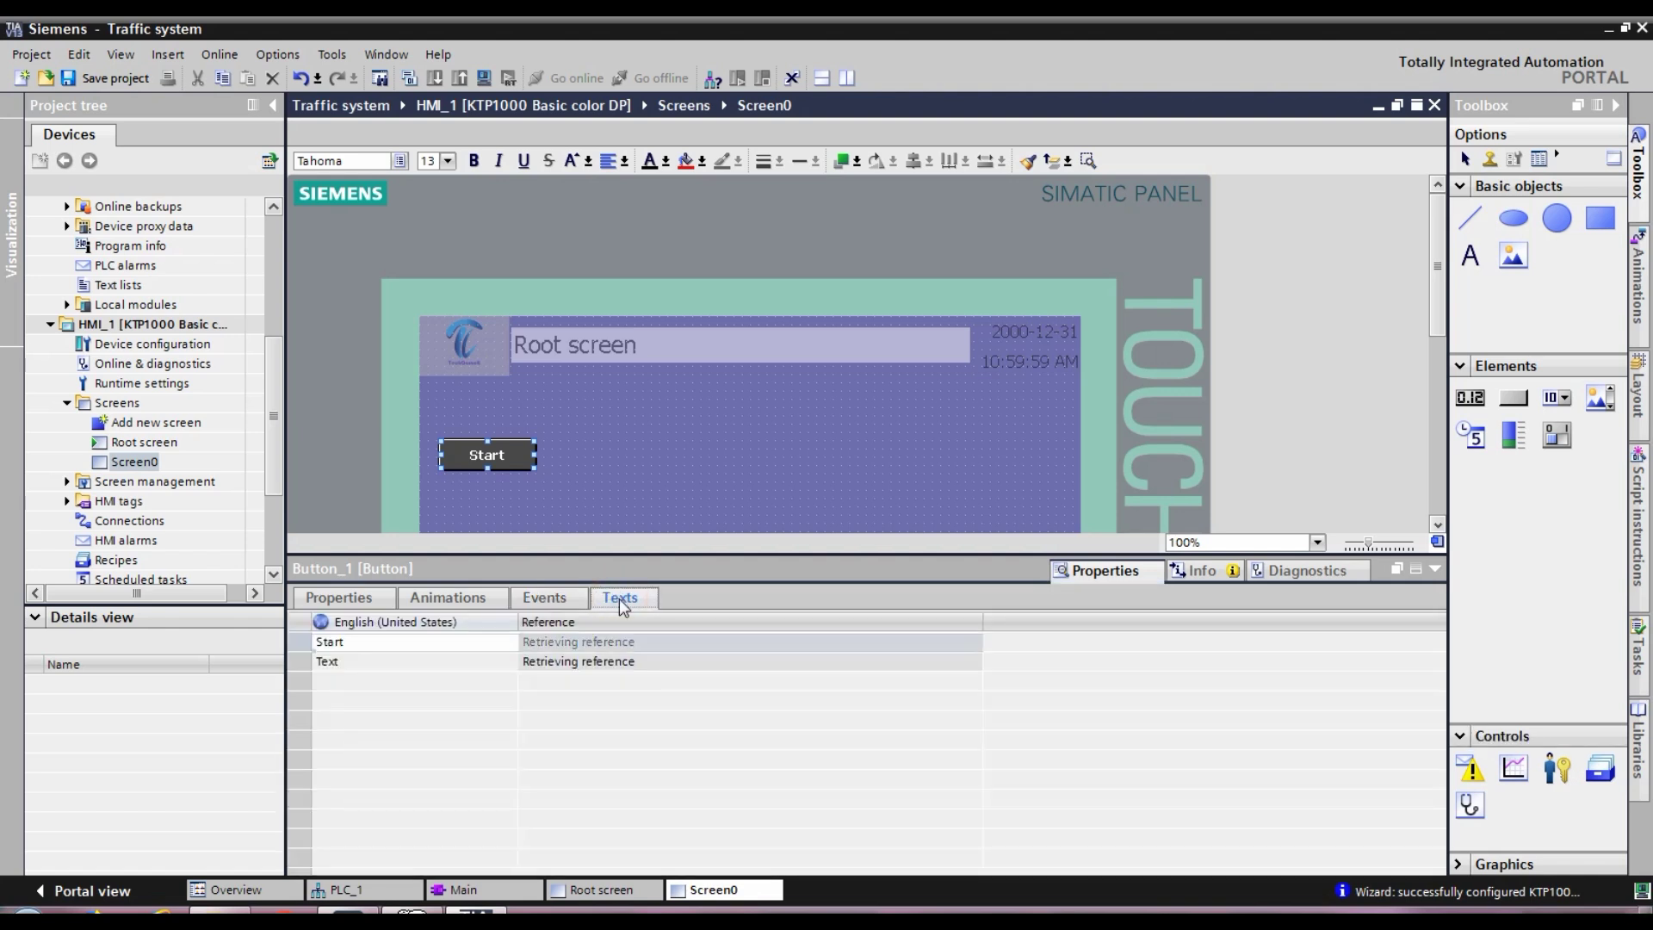
left_click(484, 597)
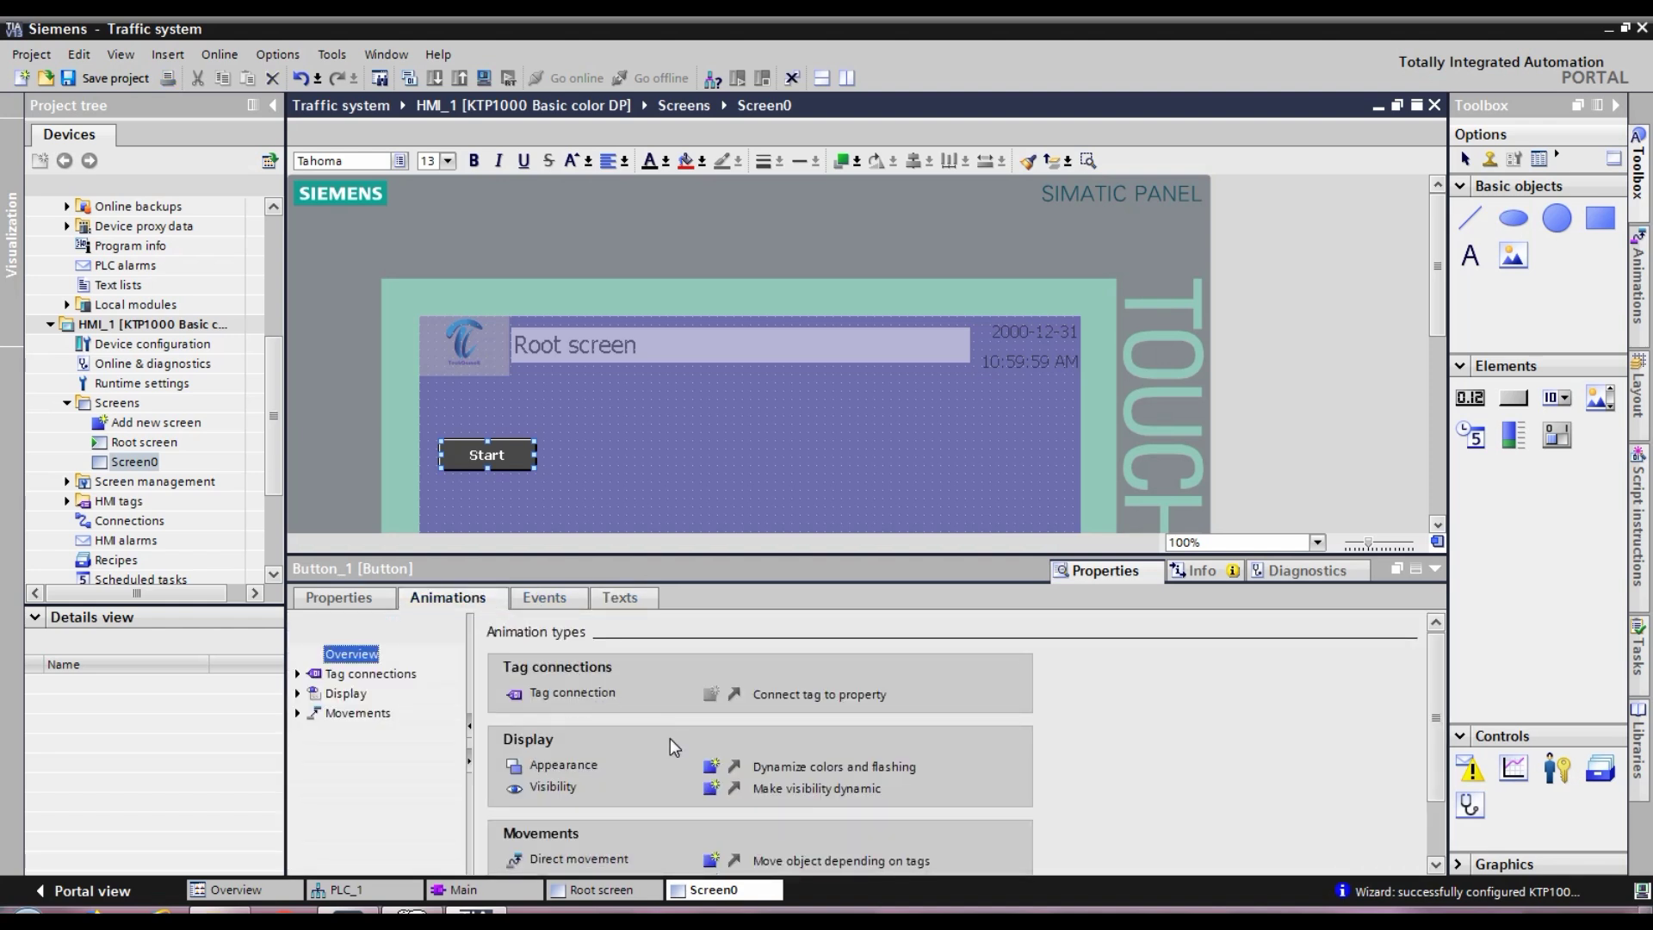
left_click(711, 766)
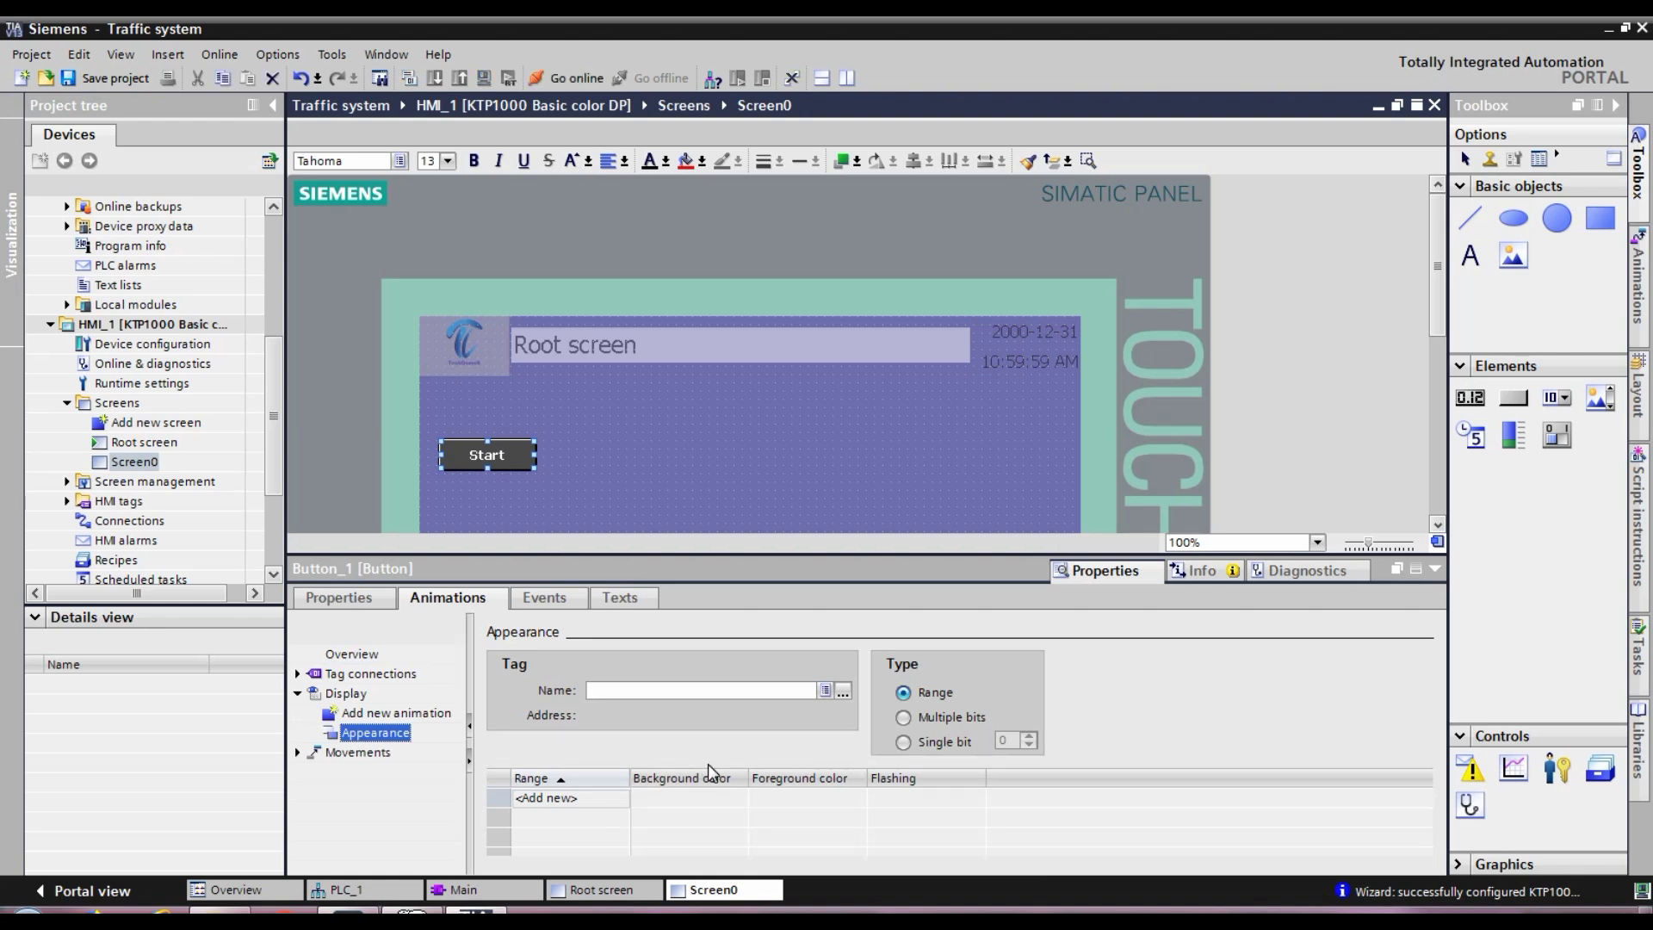
left_click(563, 799)
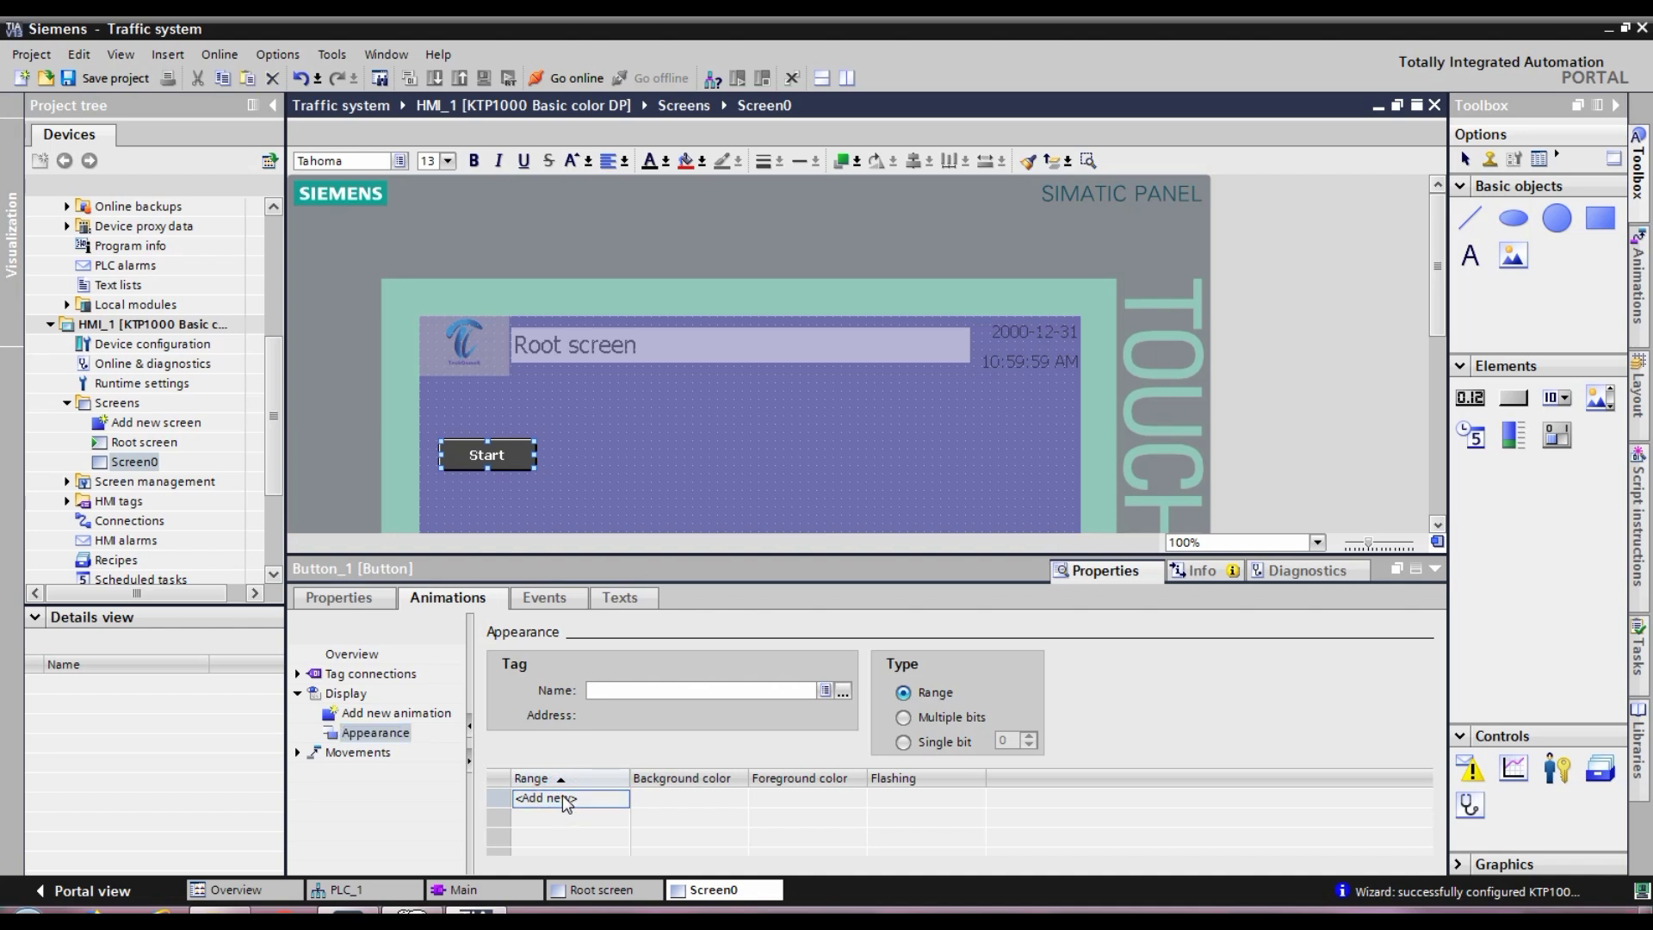
left_click(826, 691)
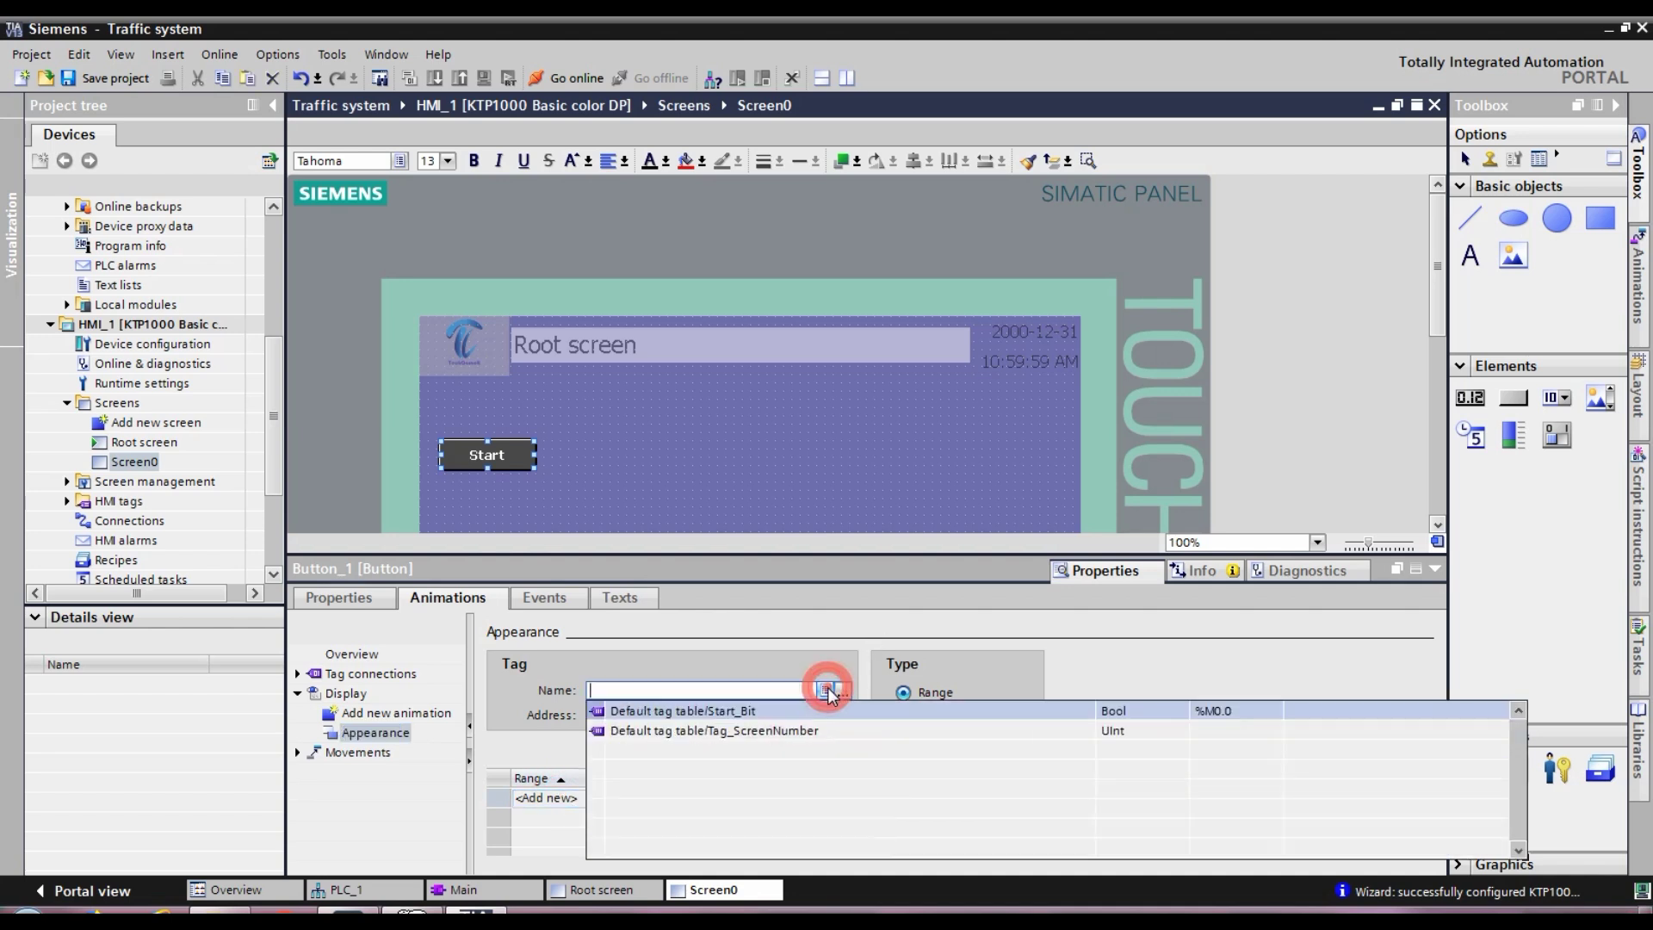
left_click(773, 710)
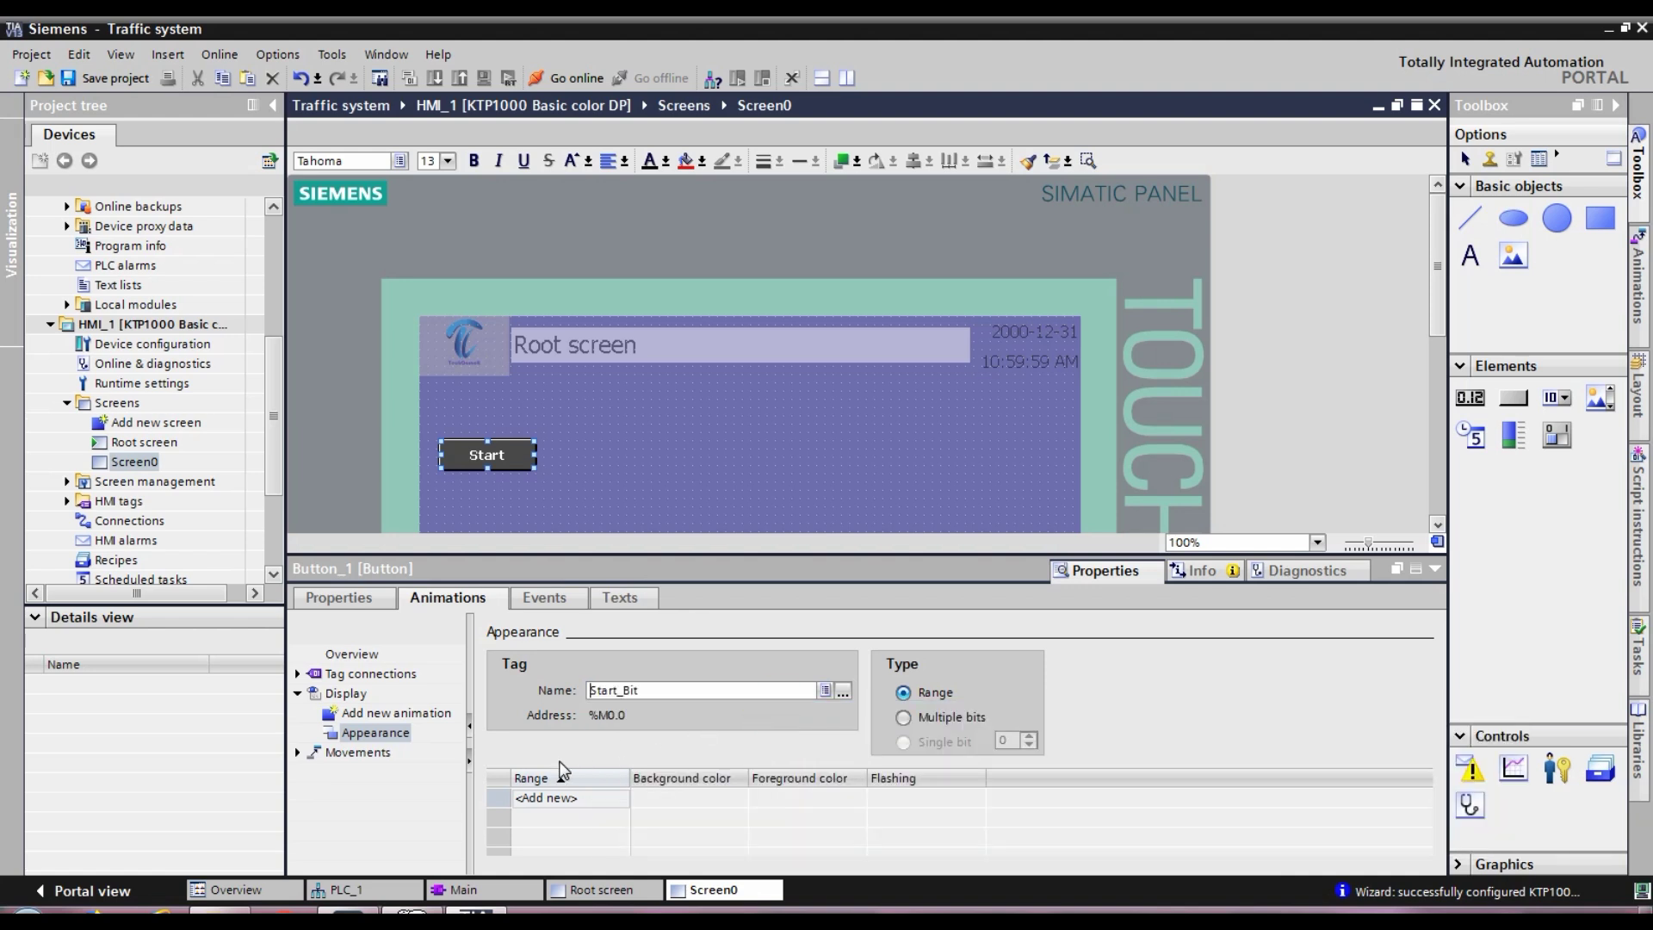
Step: Add range 0 to the Start button's appearance animation with red background color 255, 0, 31
left_click(543, 803)
left_click(544, 800)
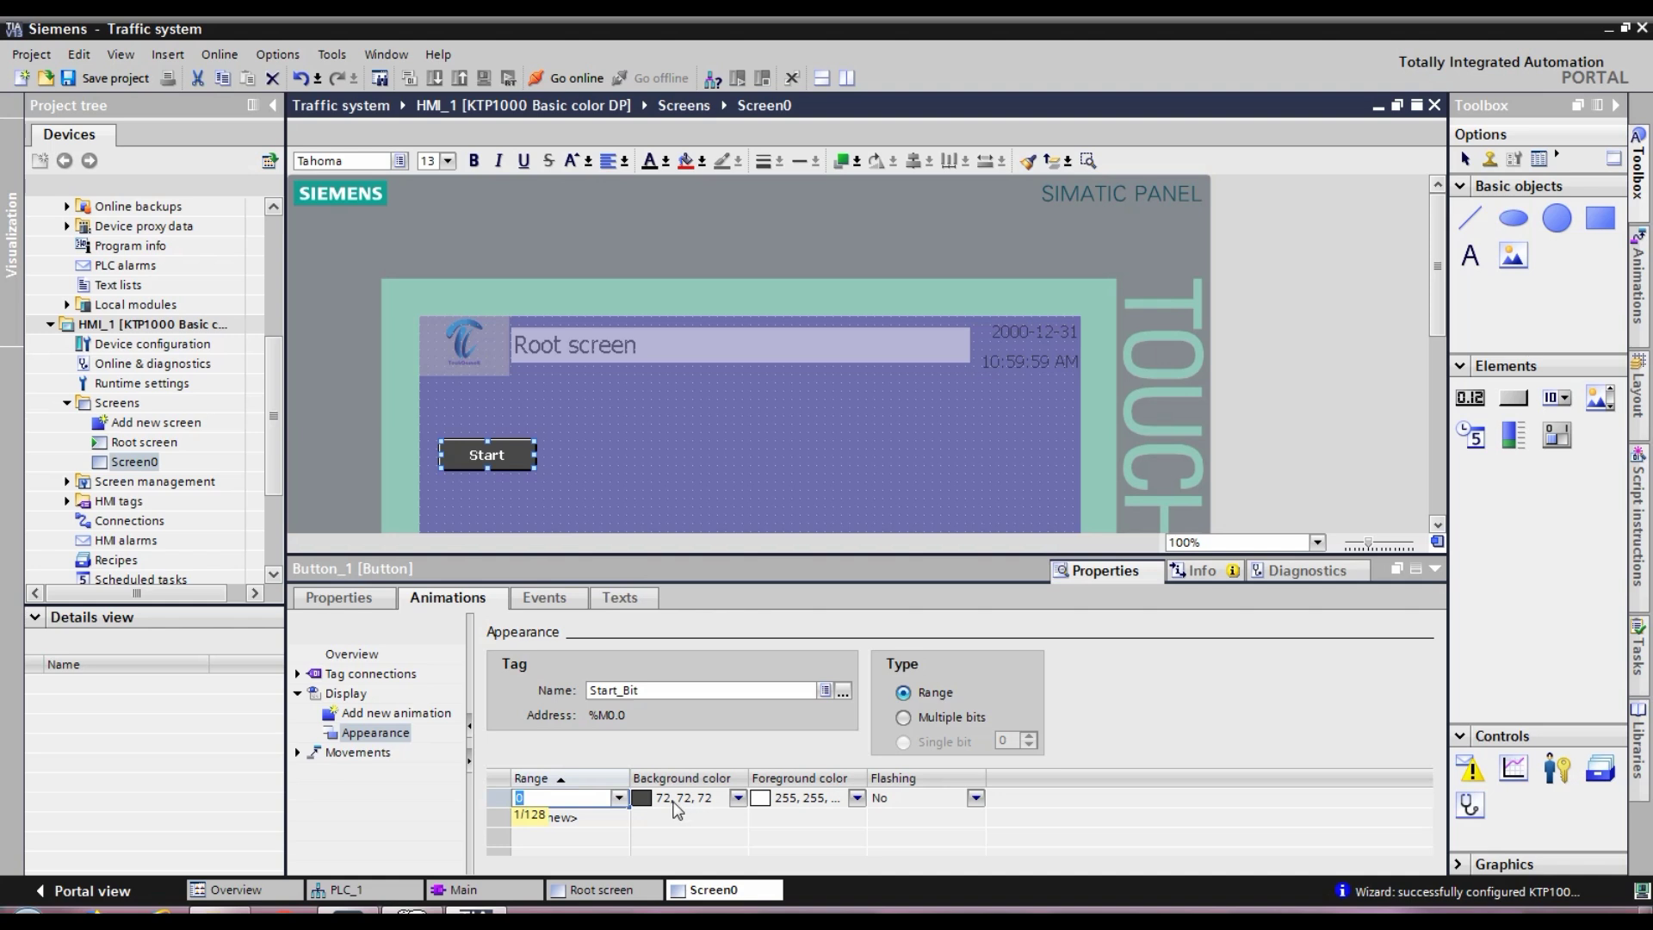
left_click(741, 799)
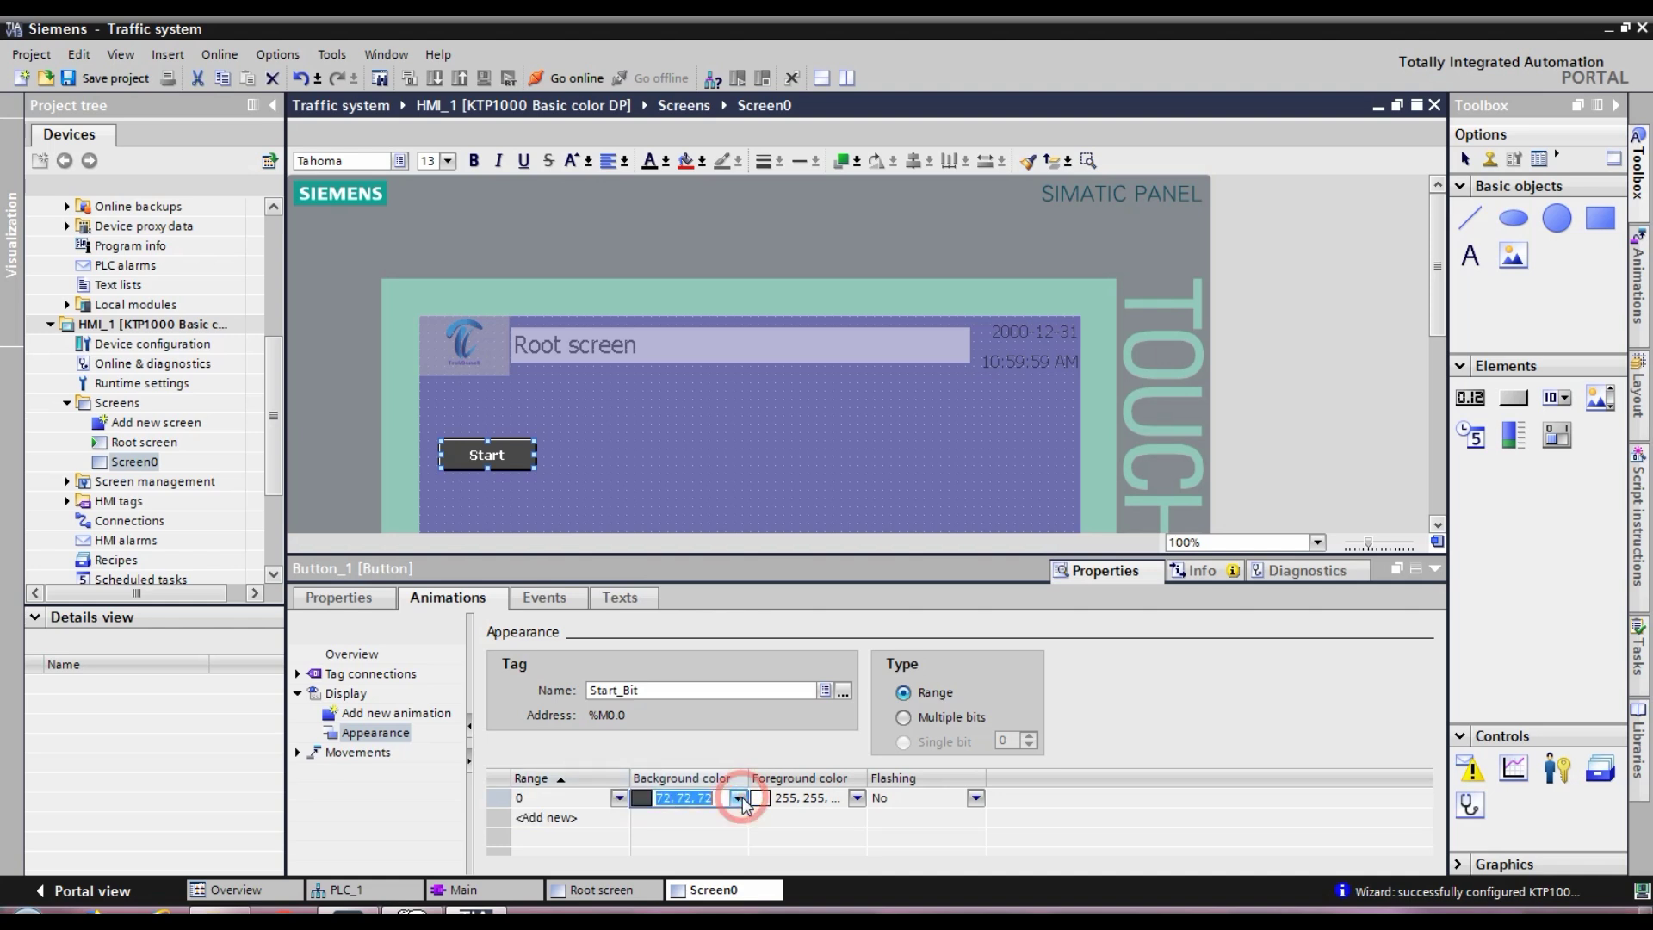
left_click(642, 676)
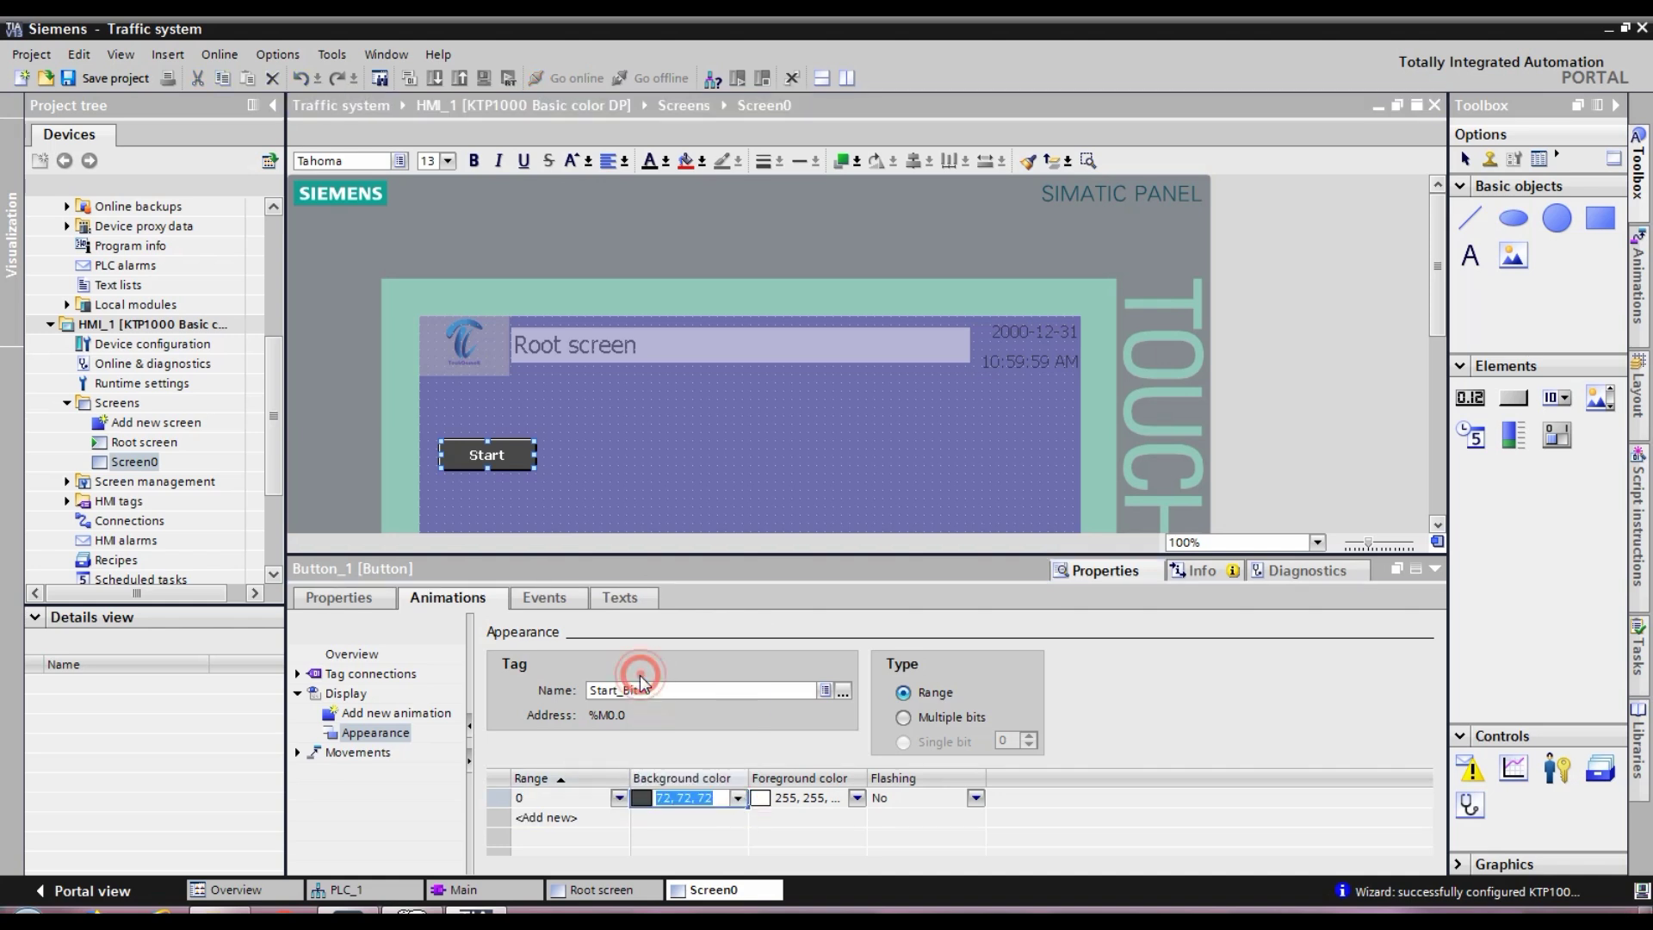
Step: Add a second range to the Start button's appearance animation, below the range 0 entry
left_click(543, 820)
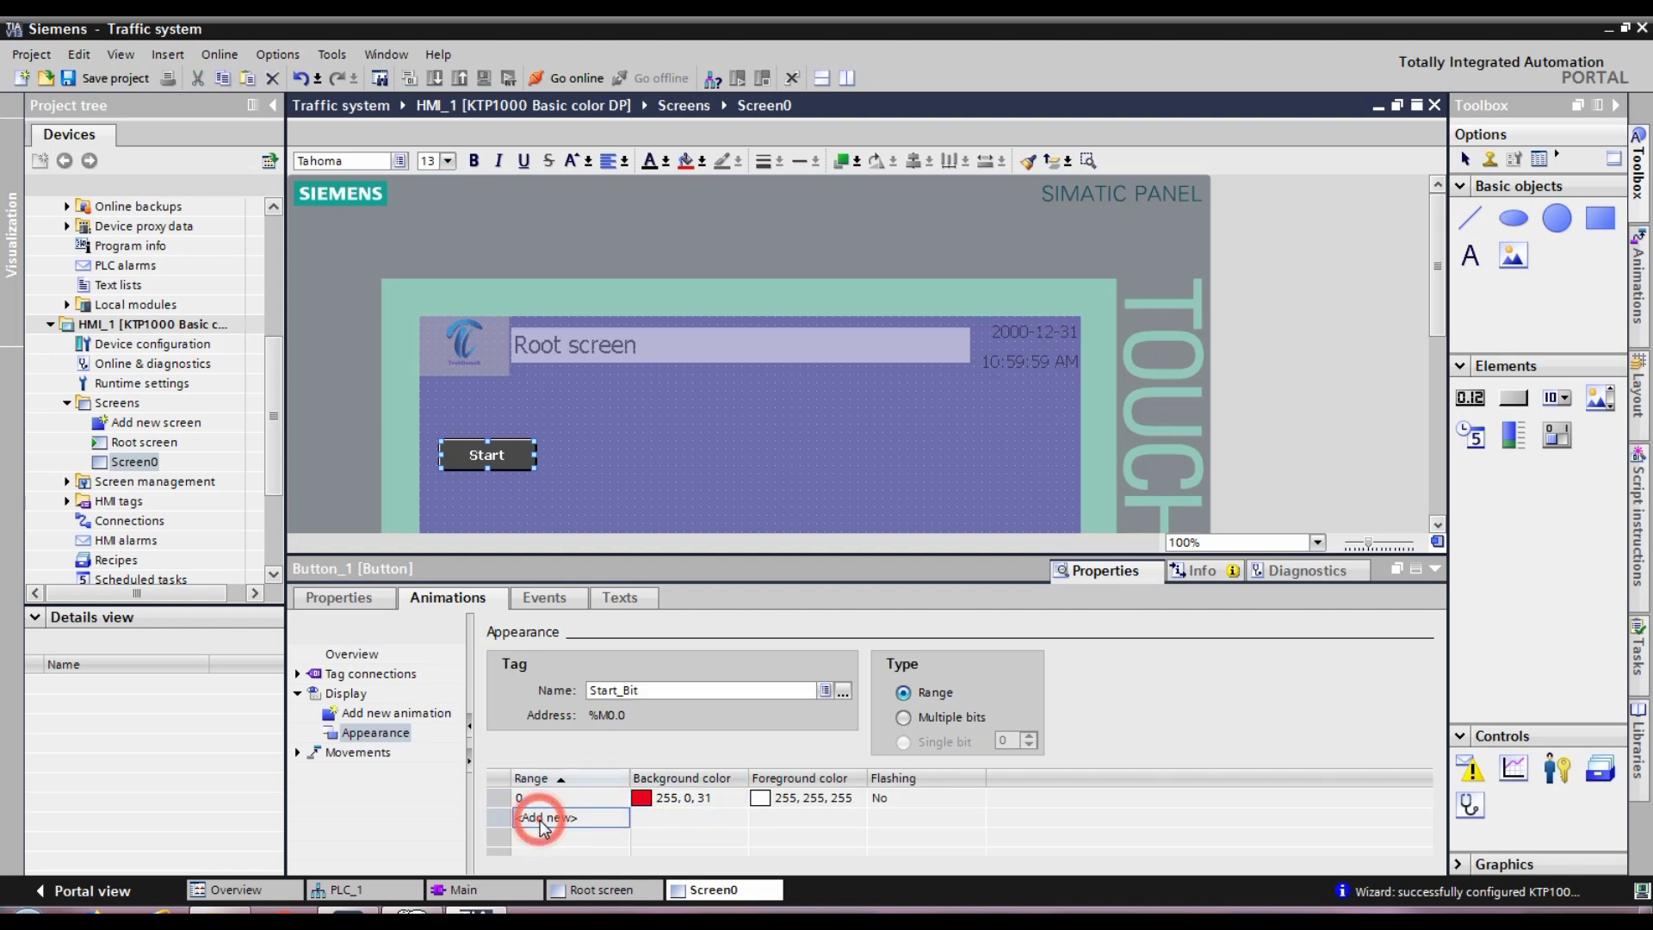
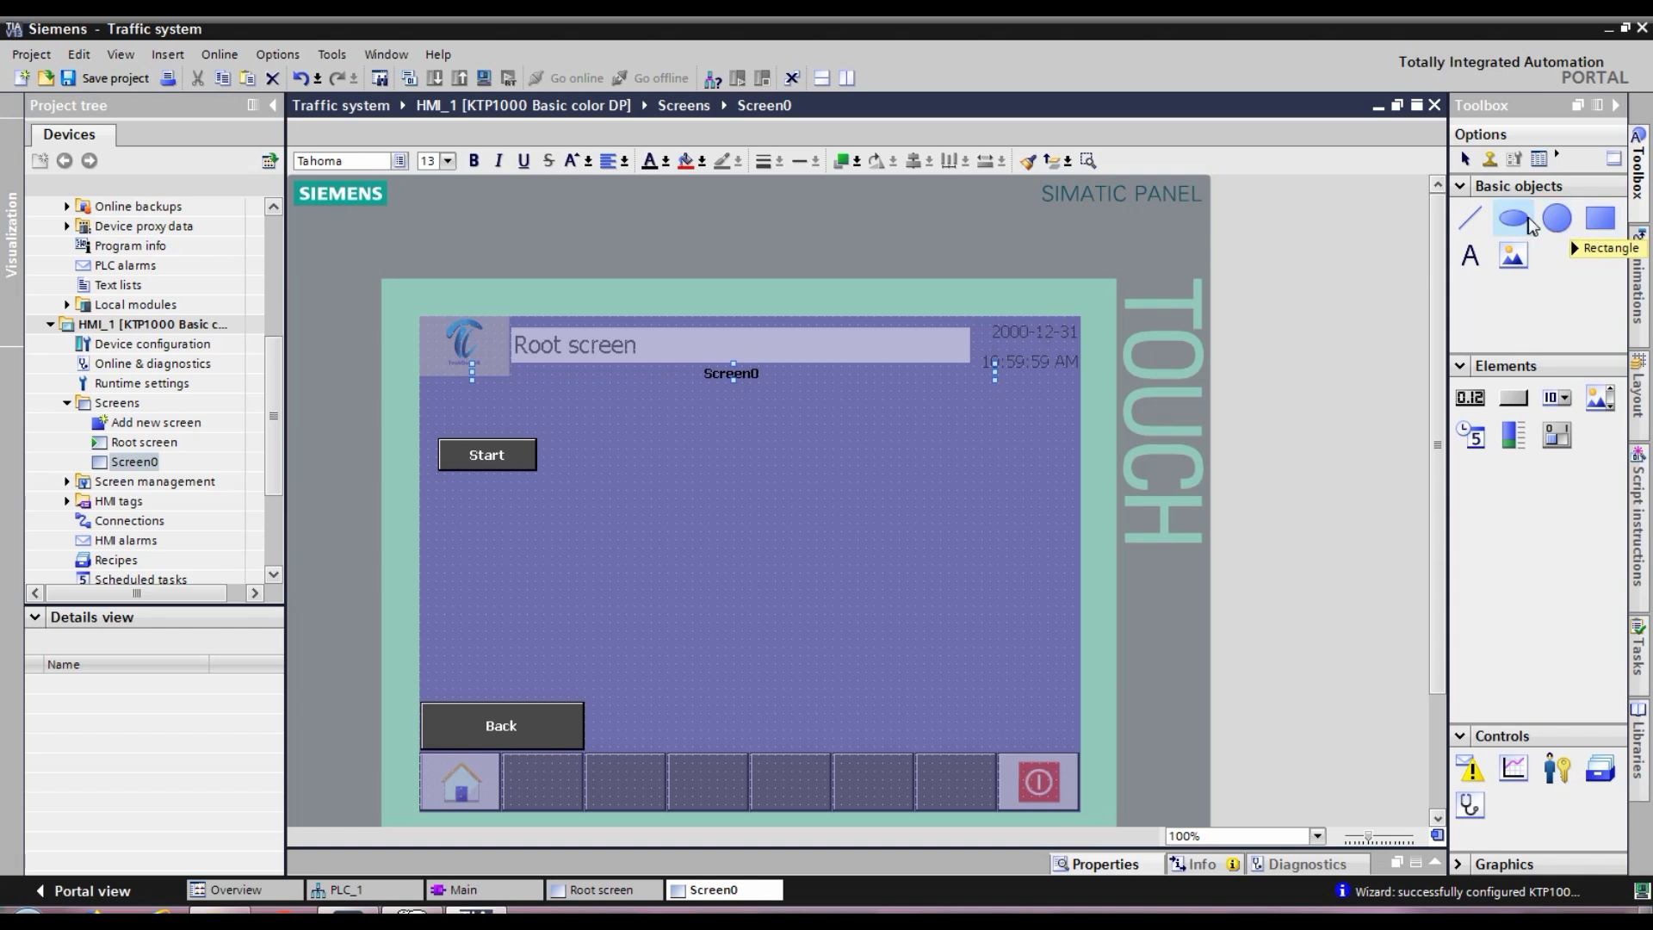
Step: Draw a circle about 36 by 36 across from the Start button on Screen0 and stack two copies below it
left_click(1556, 218)
left_click_drag(939, 458, 969, 465)
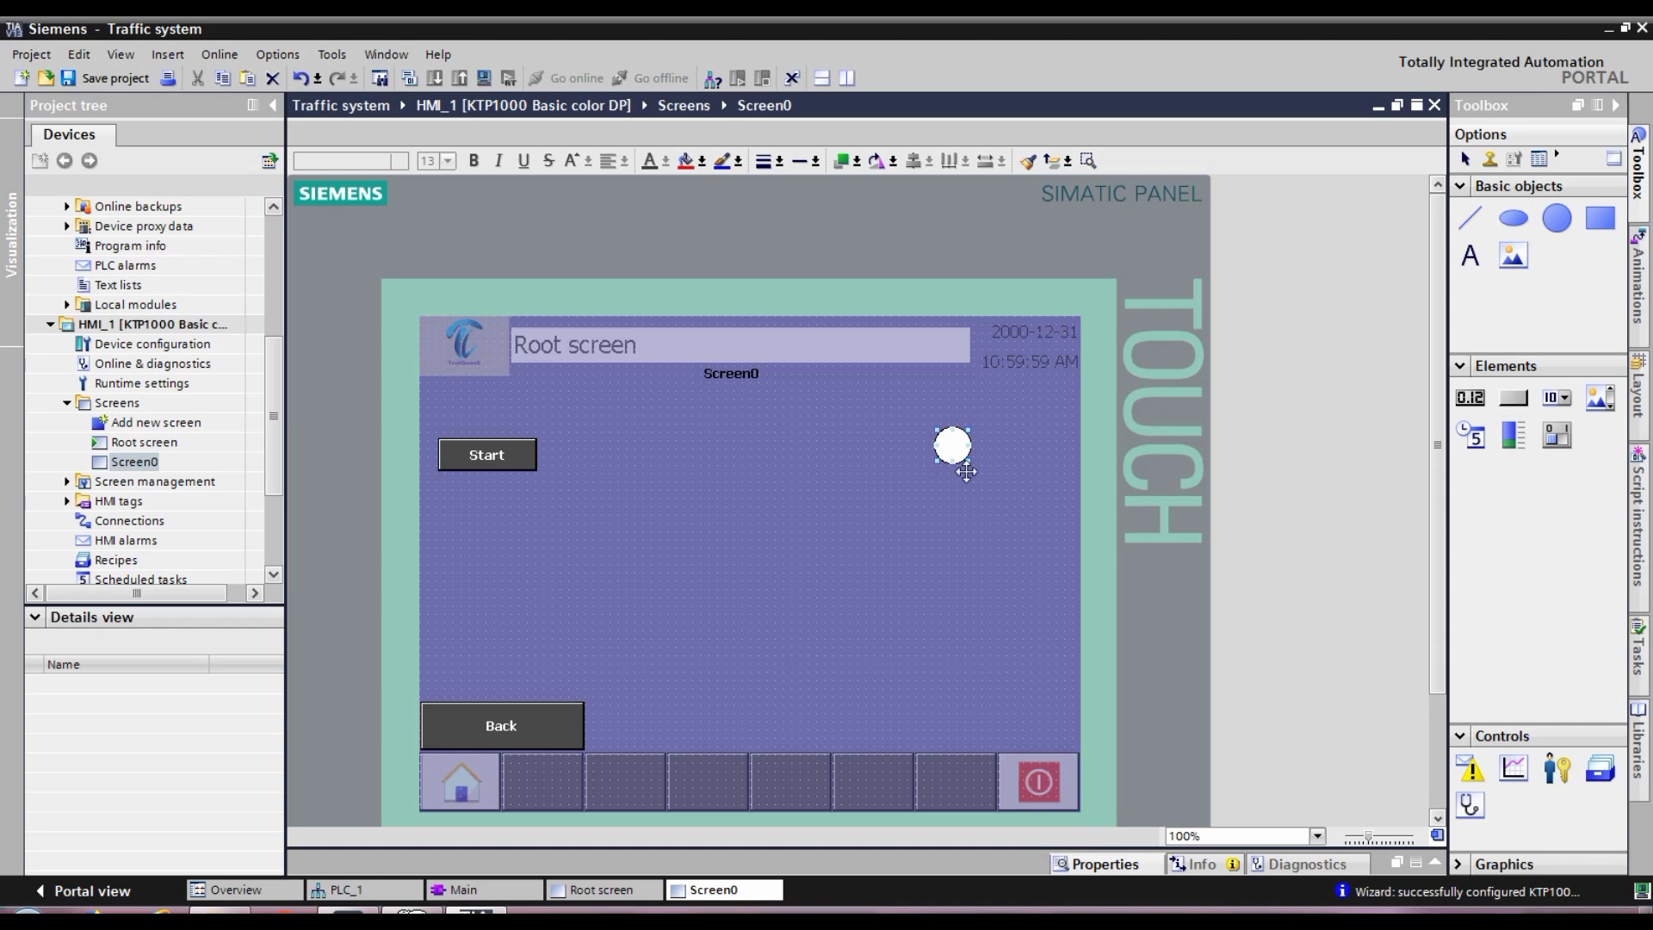
left_click_drag(956, 454, 955, 499)
key("ctrl+c")
key("ctrl+v")
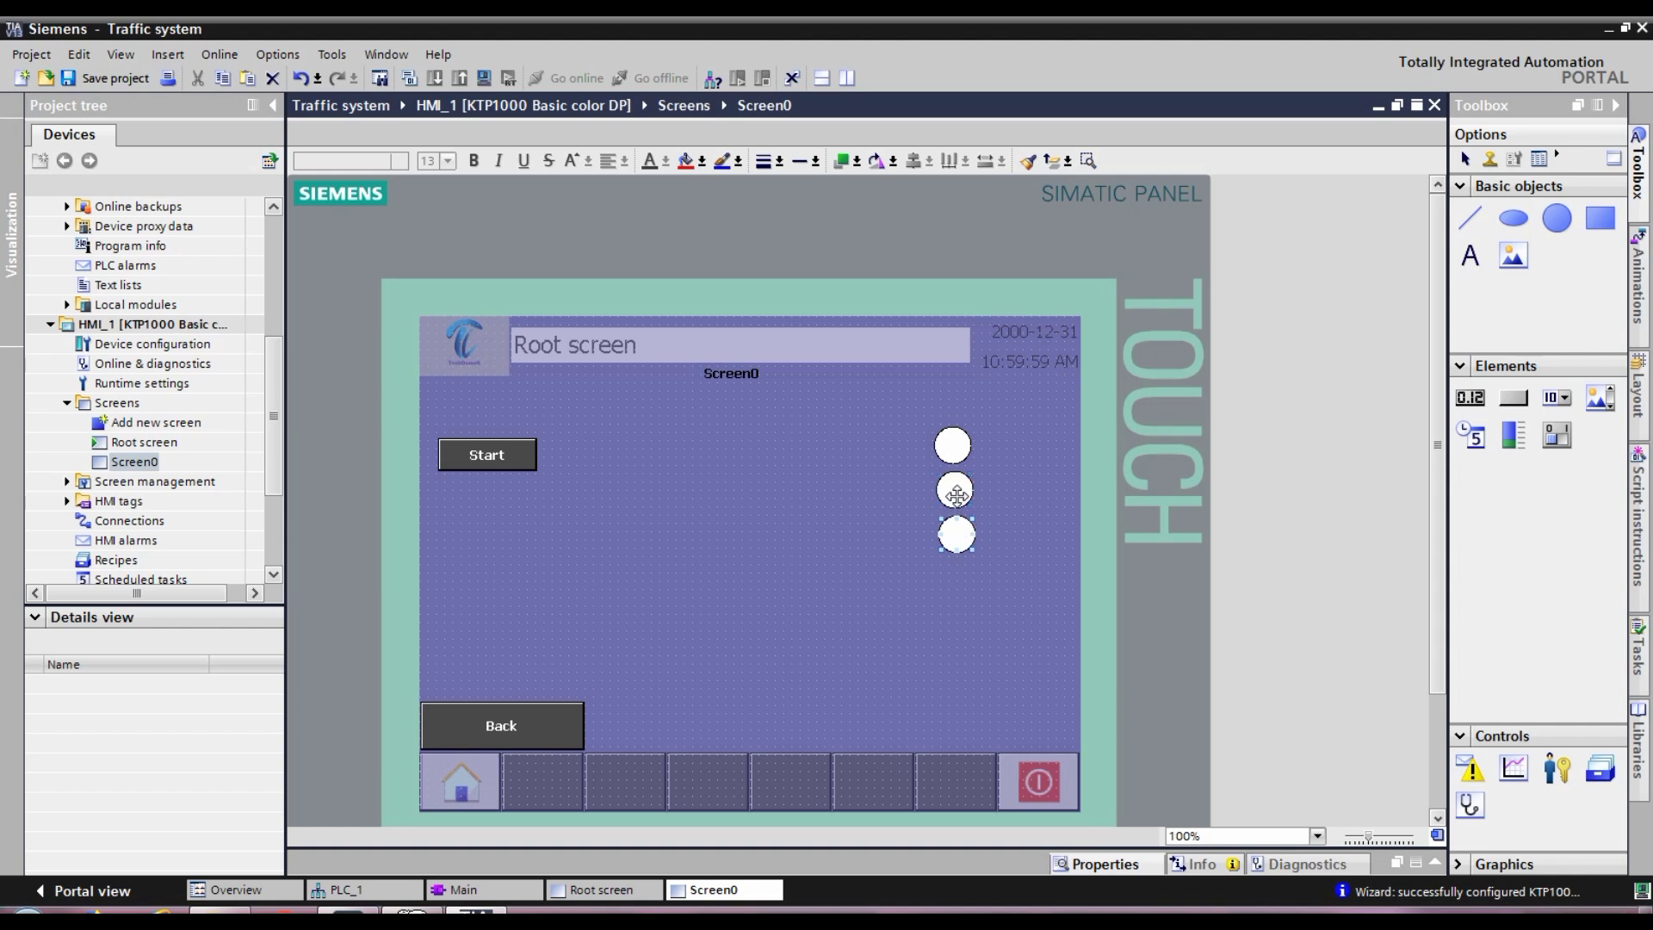
Step: Draw an upright rectangle around the three stacked circles and fill it with black
left_click(1603, 220)
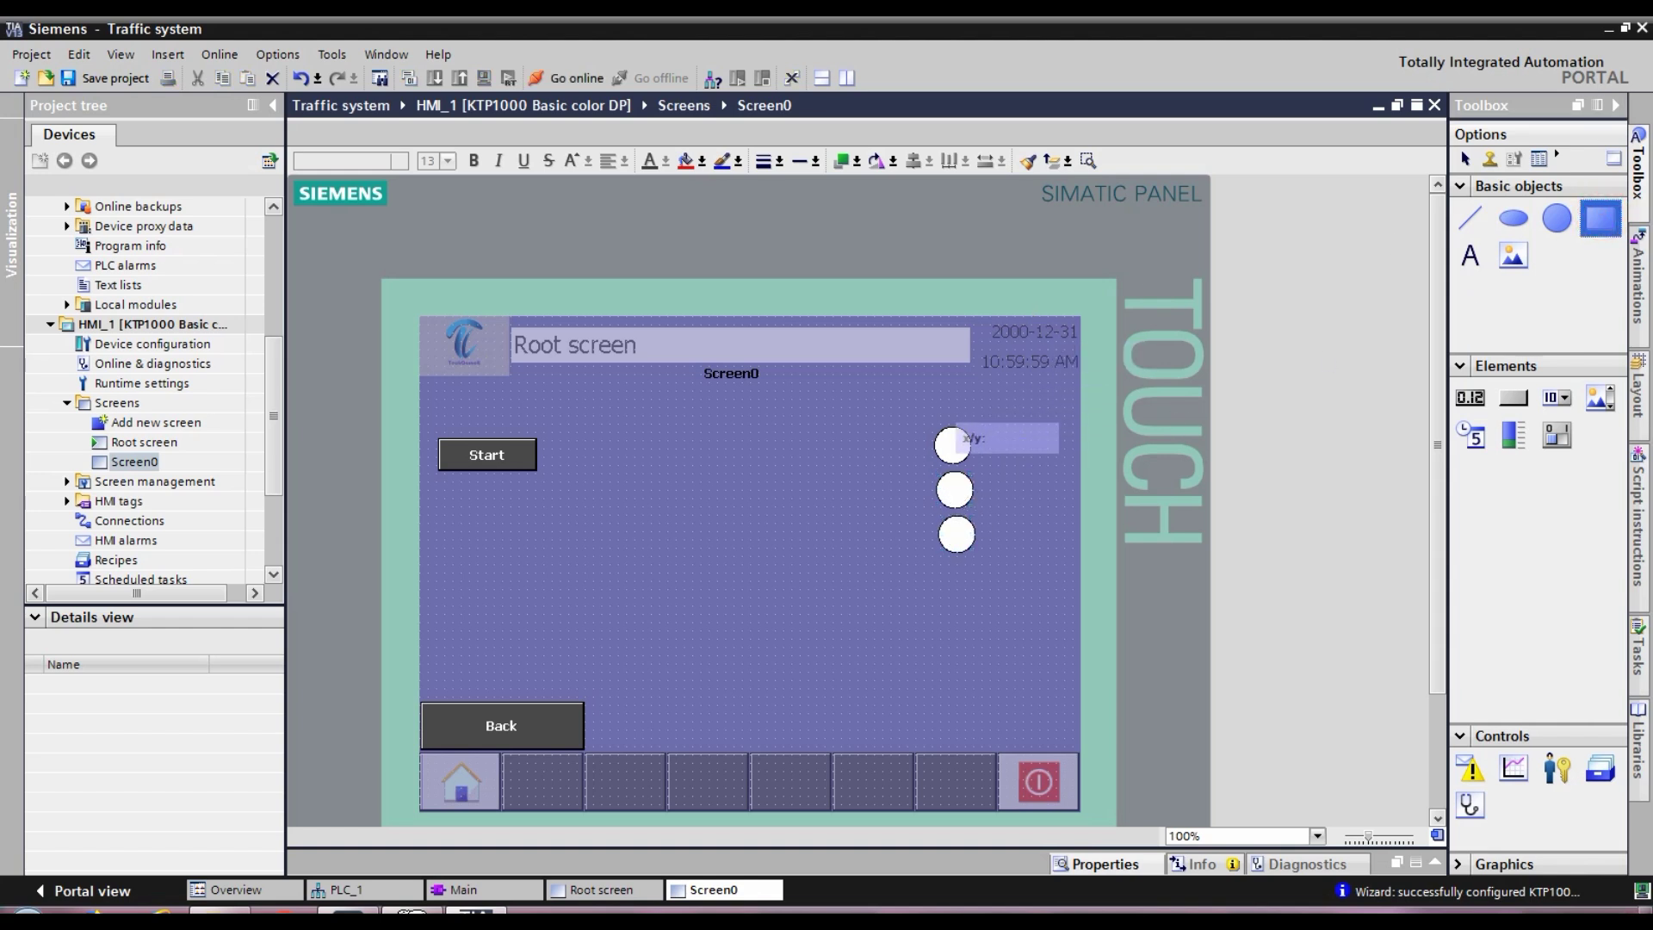
left_click_drag(930, 419, 987, 565)
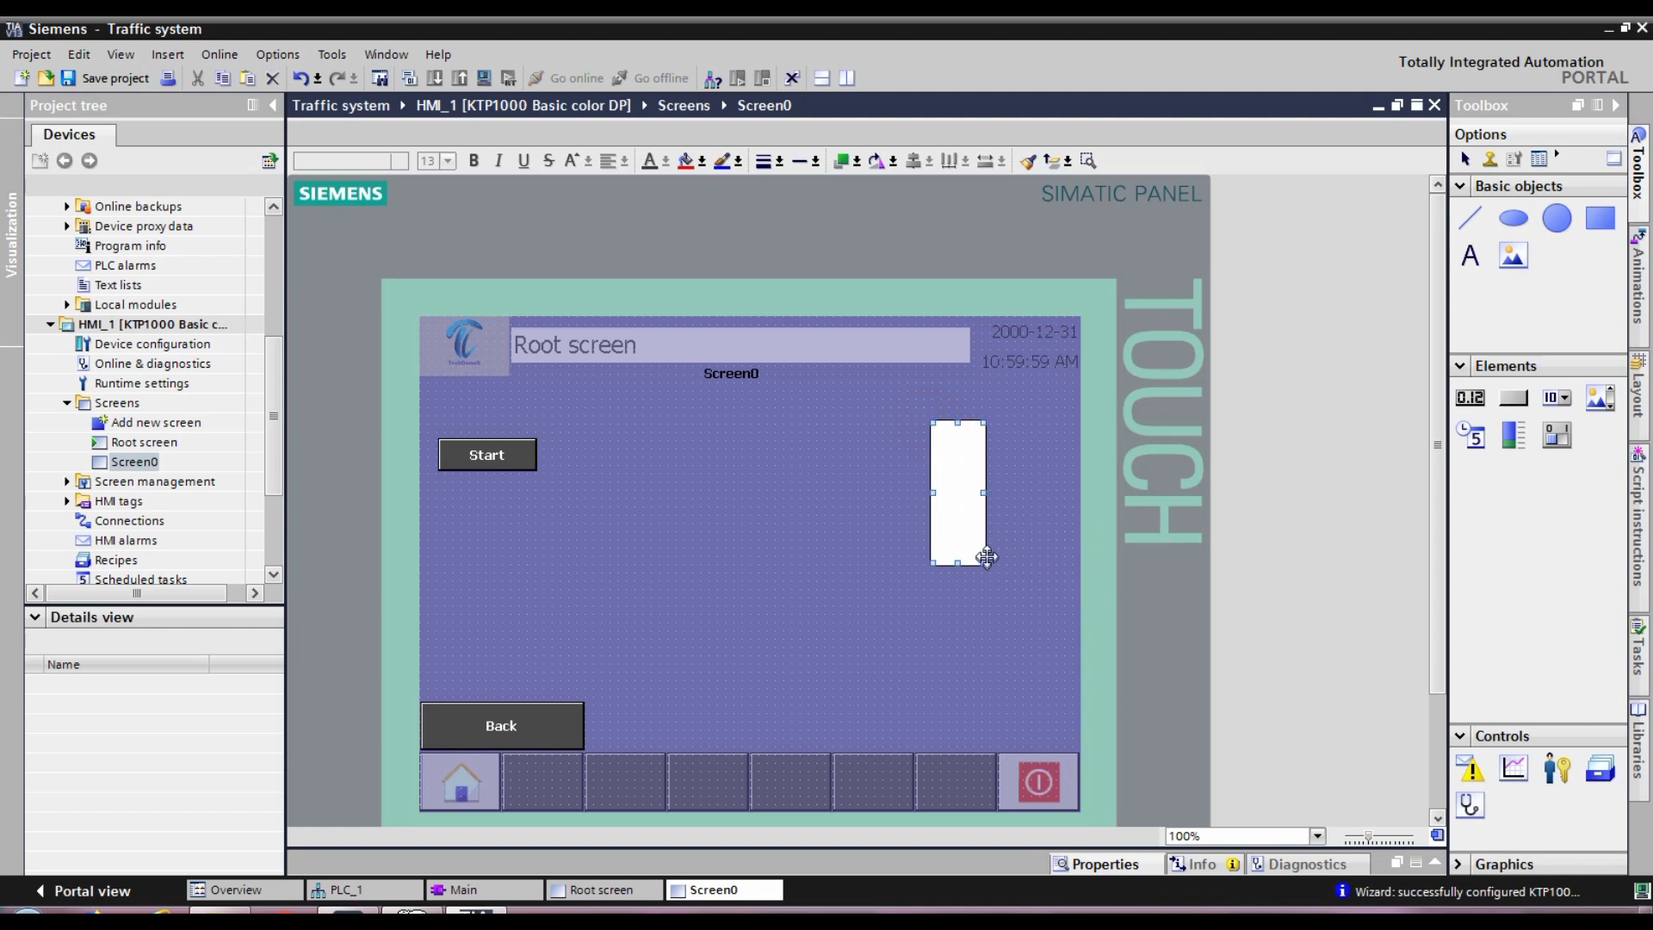
left_click(701, 162)
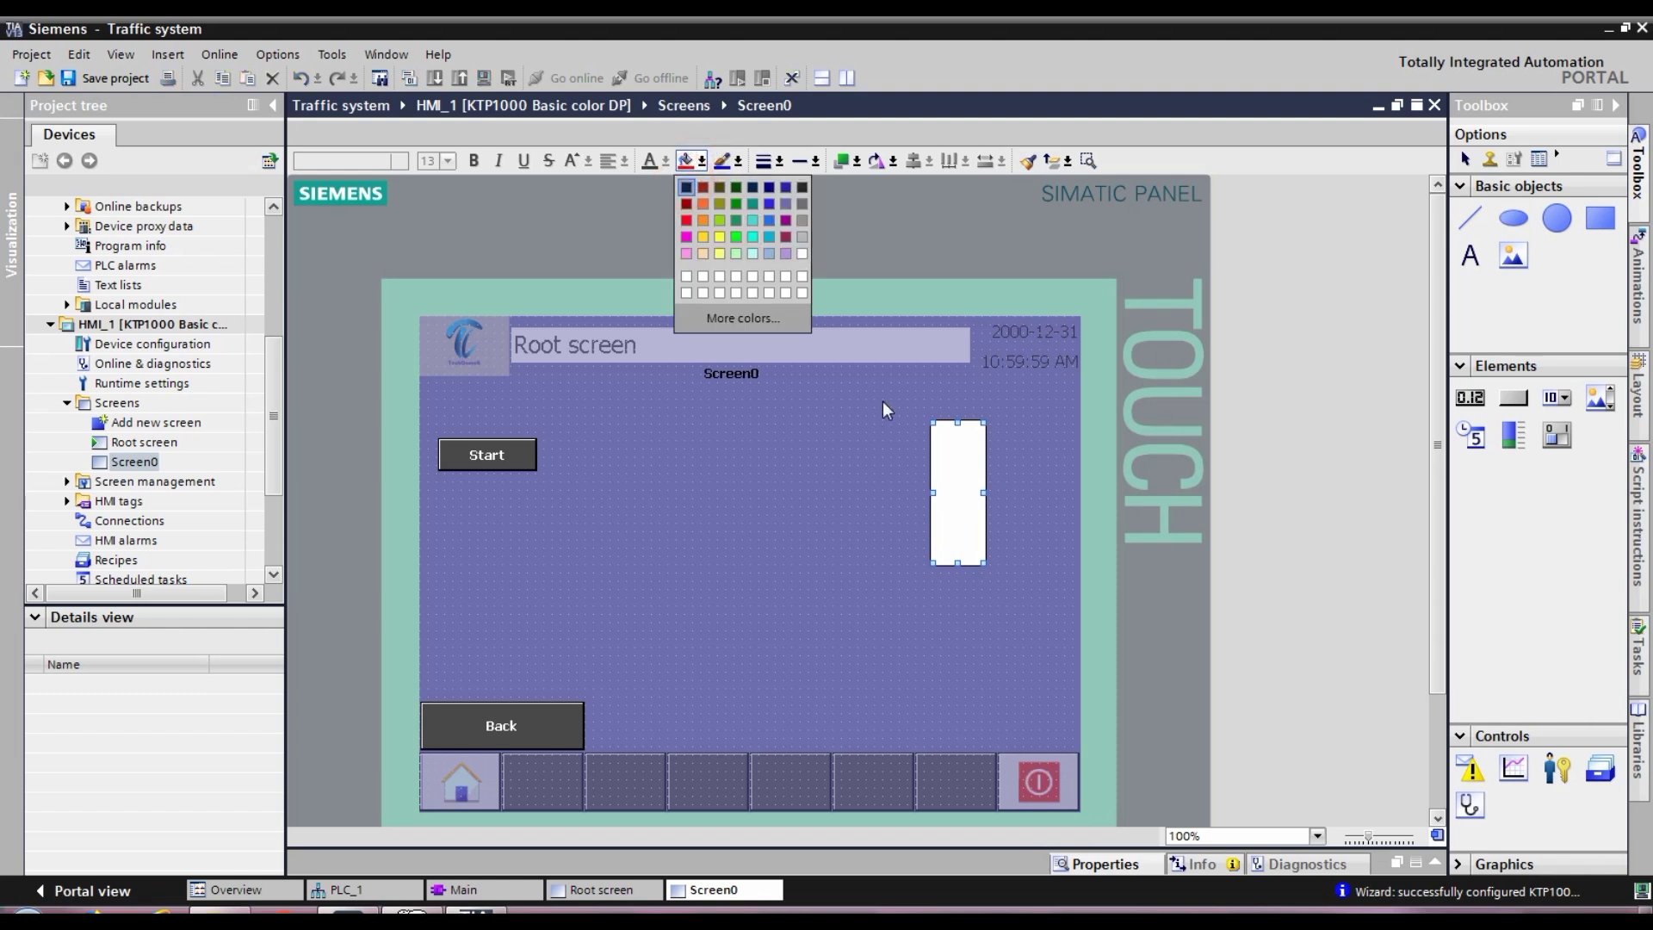
key("Return")
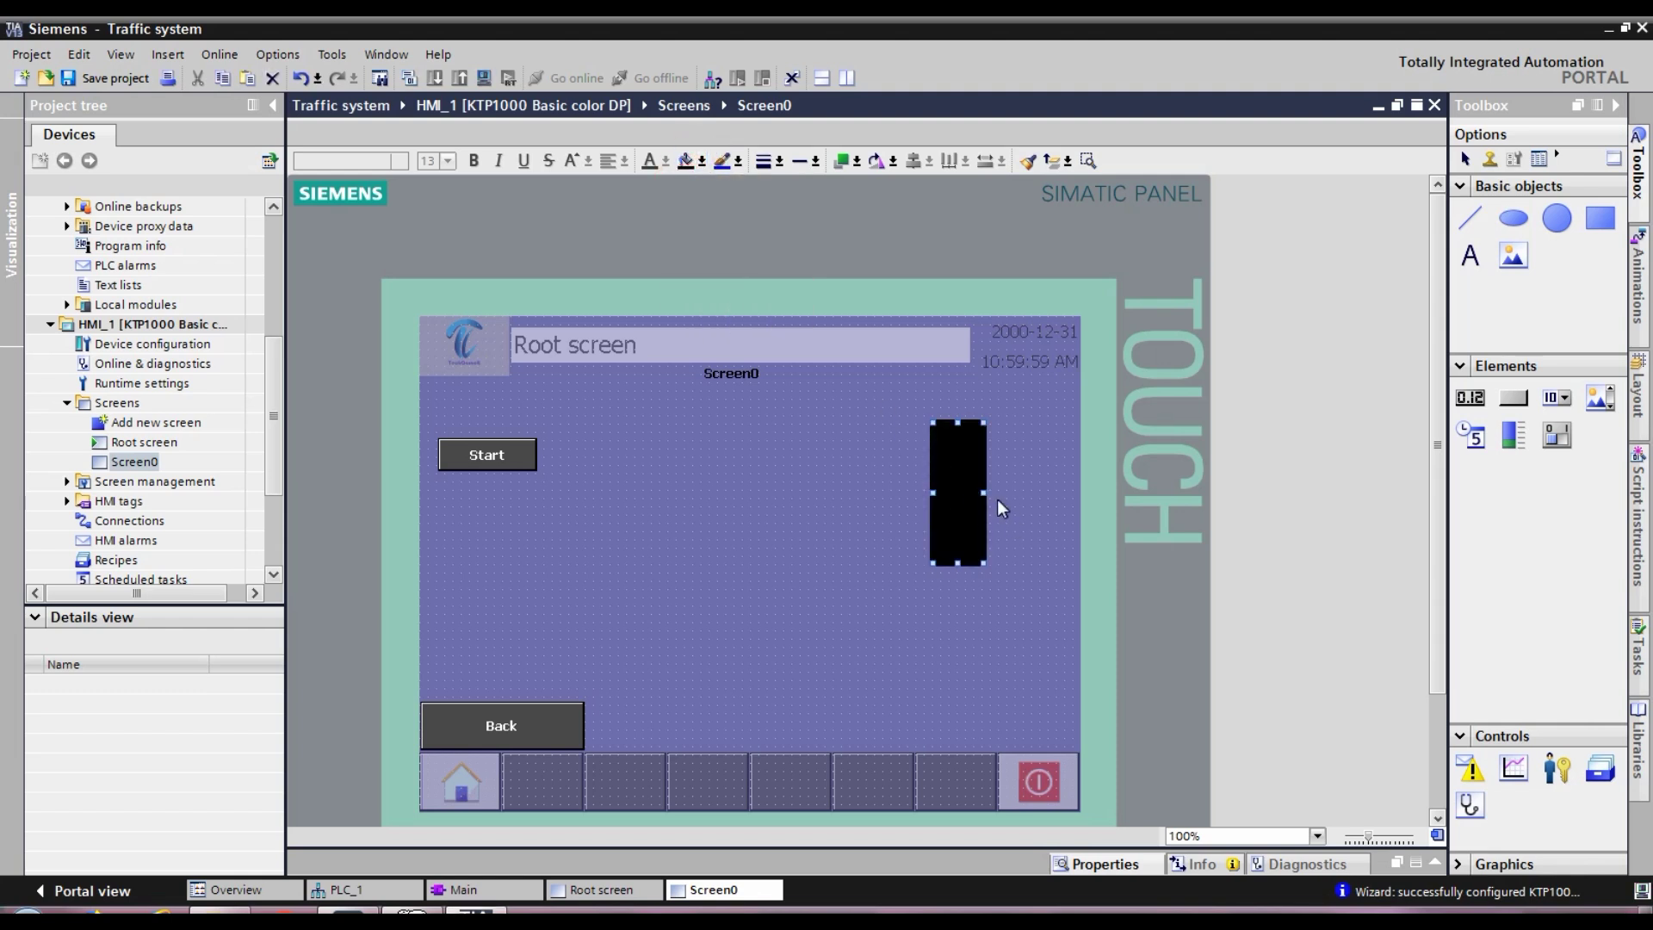
Step: Send the black rectangle to the back, behind the three circles
right_click(965, 486)
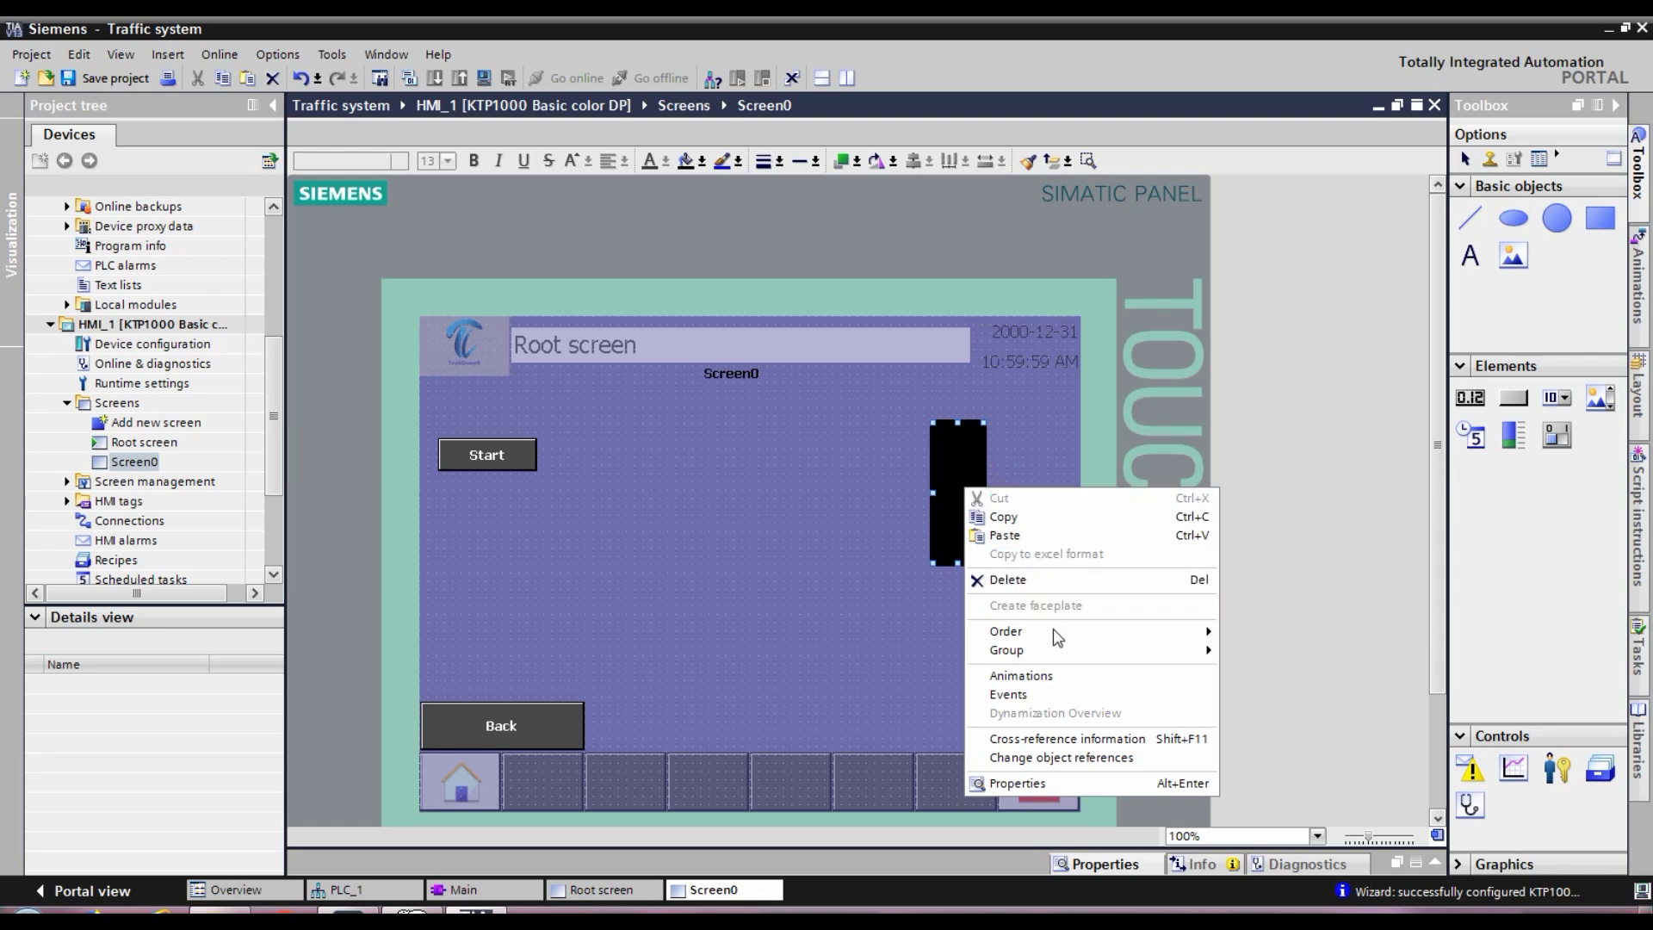
mouse_move(1054, 631)
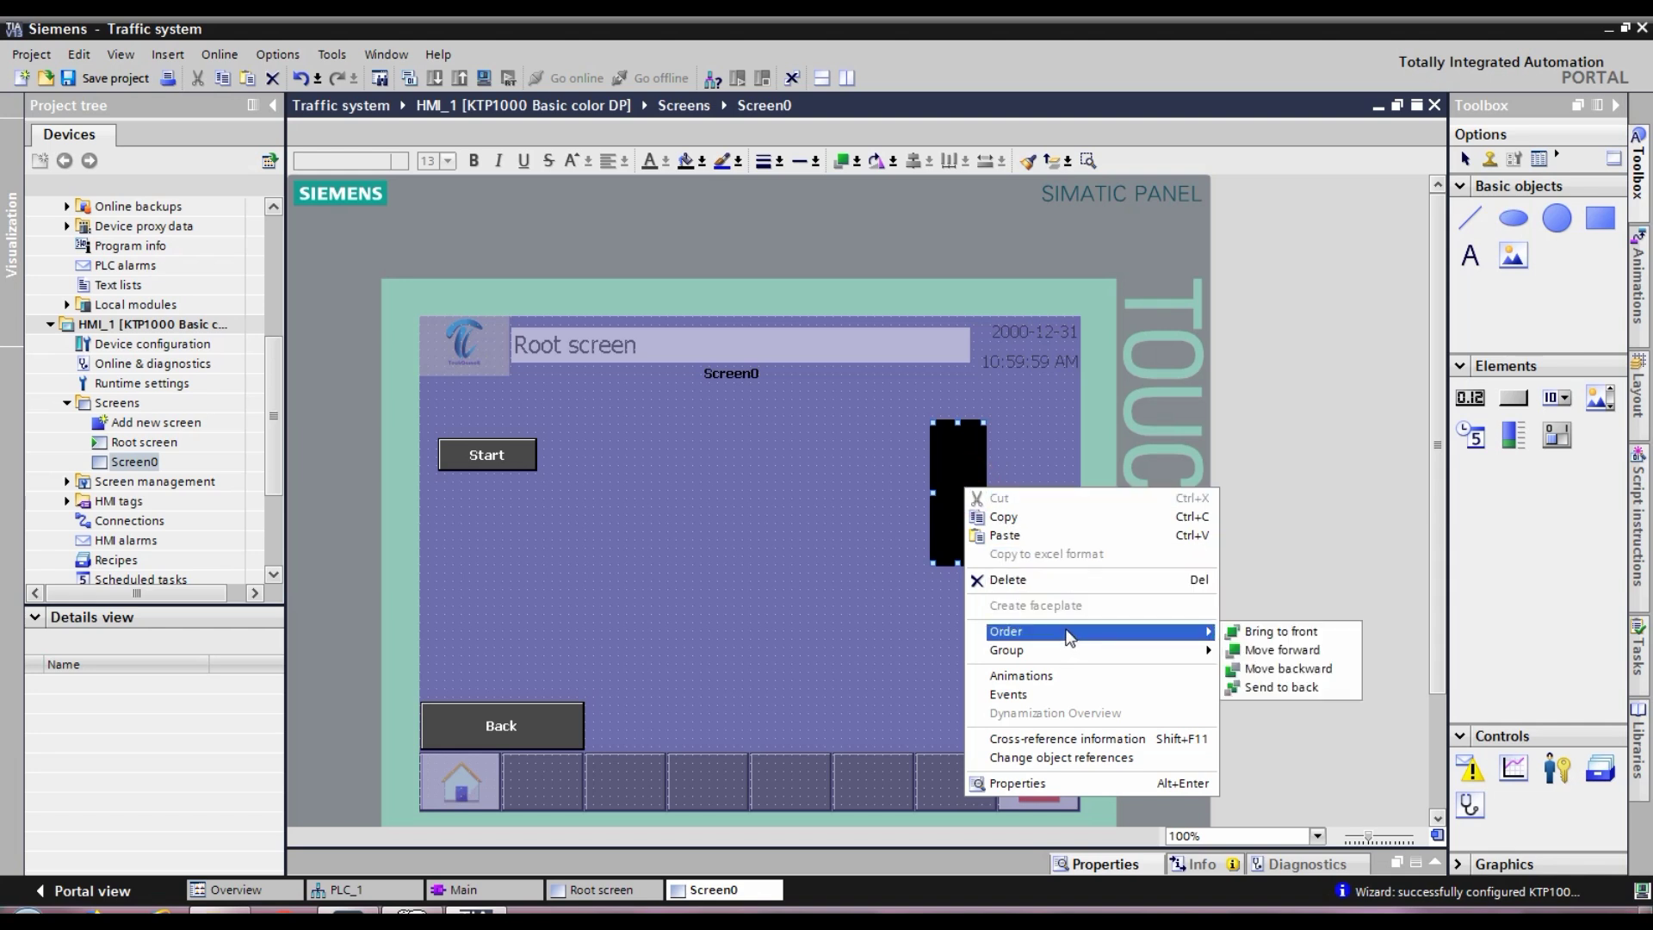
left_click(1265, 686)
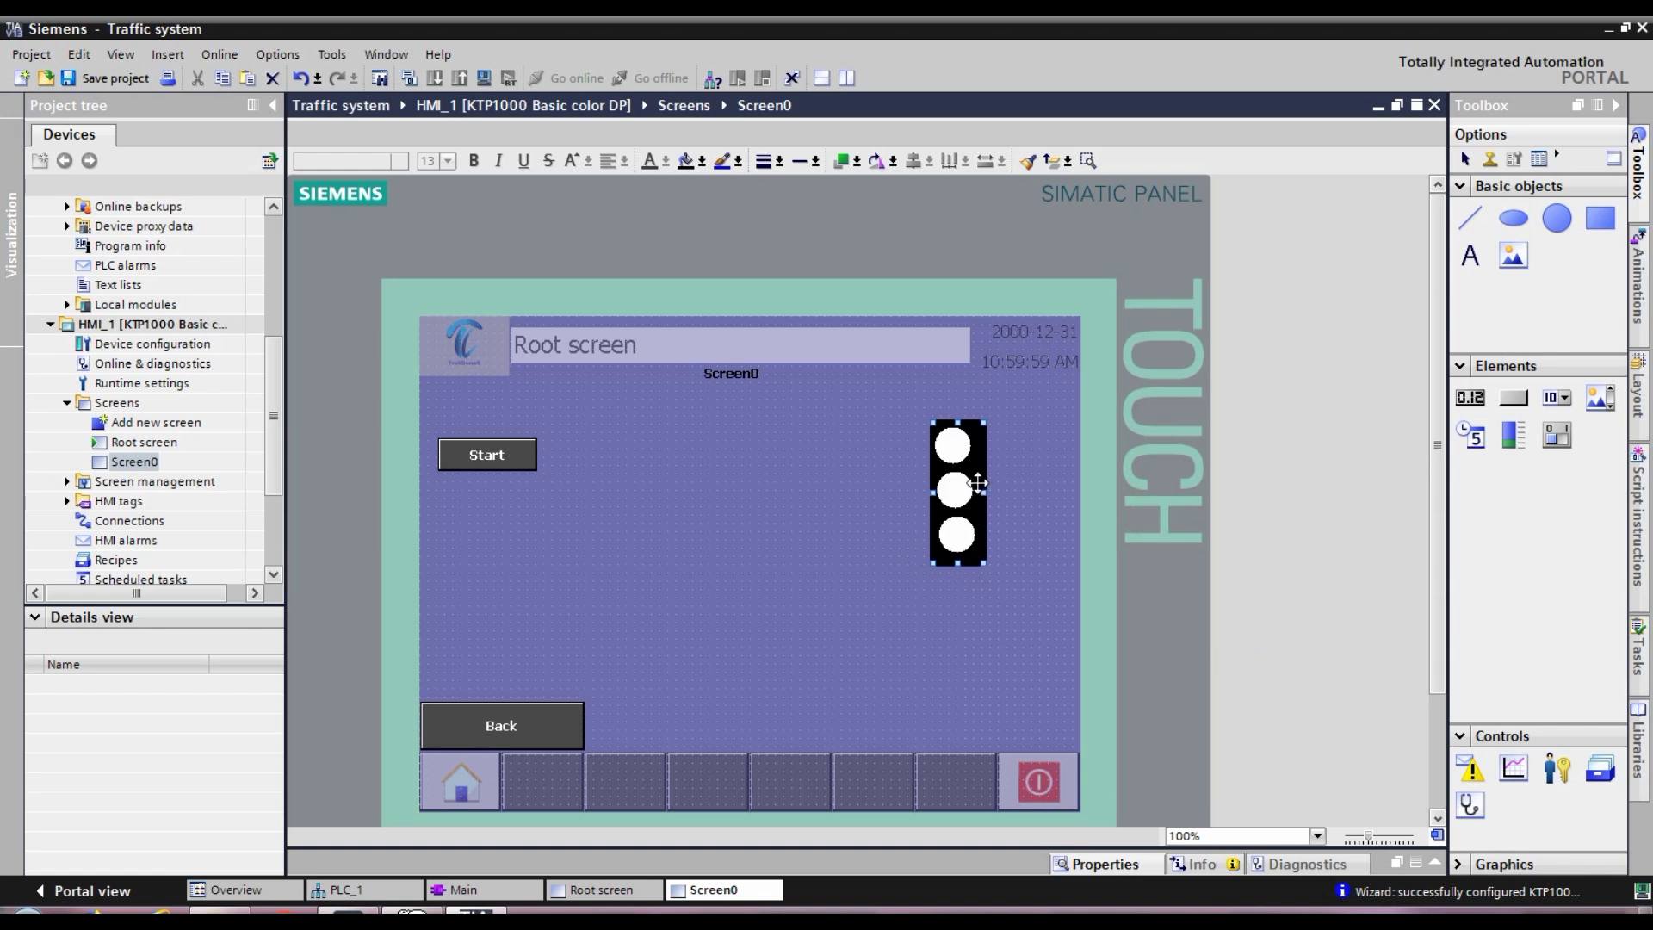
Step: Shift the black rectangle and the lower two circles so all three circles line up centered inside it
left_click_drag(973, 483, 968, 483)
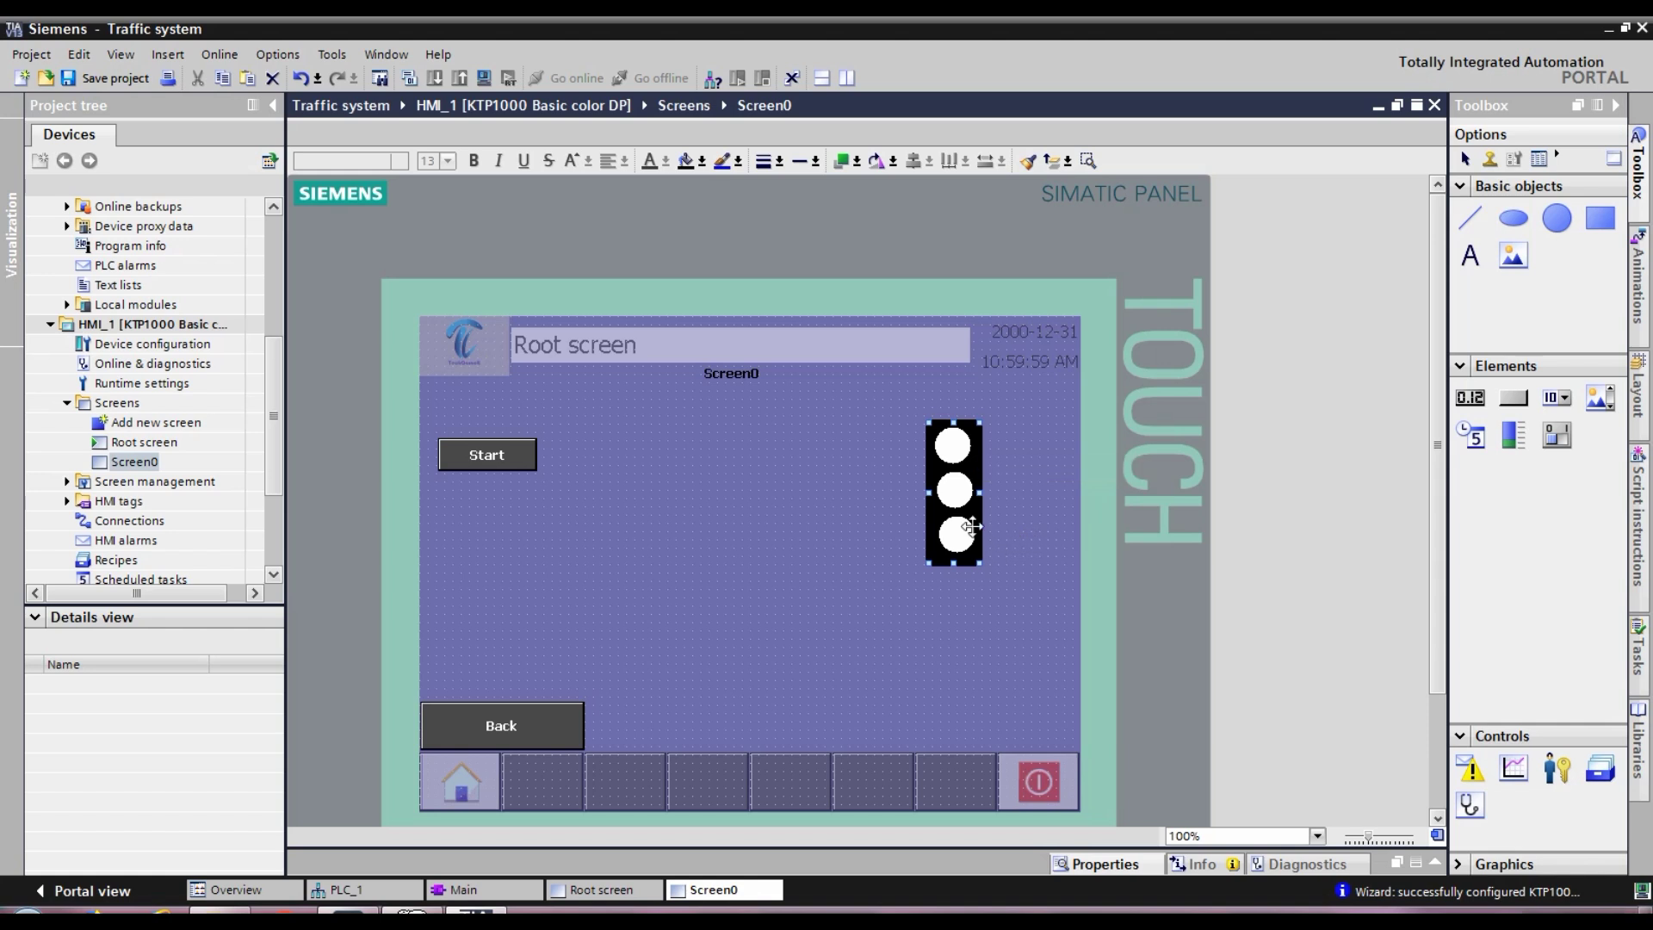
mouse_move(969, 532)
left_mouse_down()
mouse_move(961, 505)
mouse_move(955, 538)
left_mouse_up()
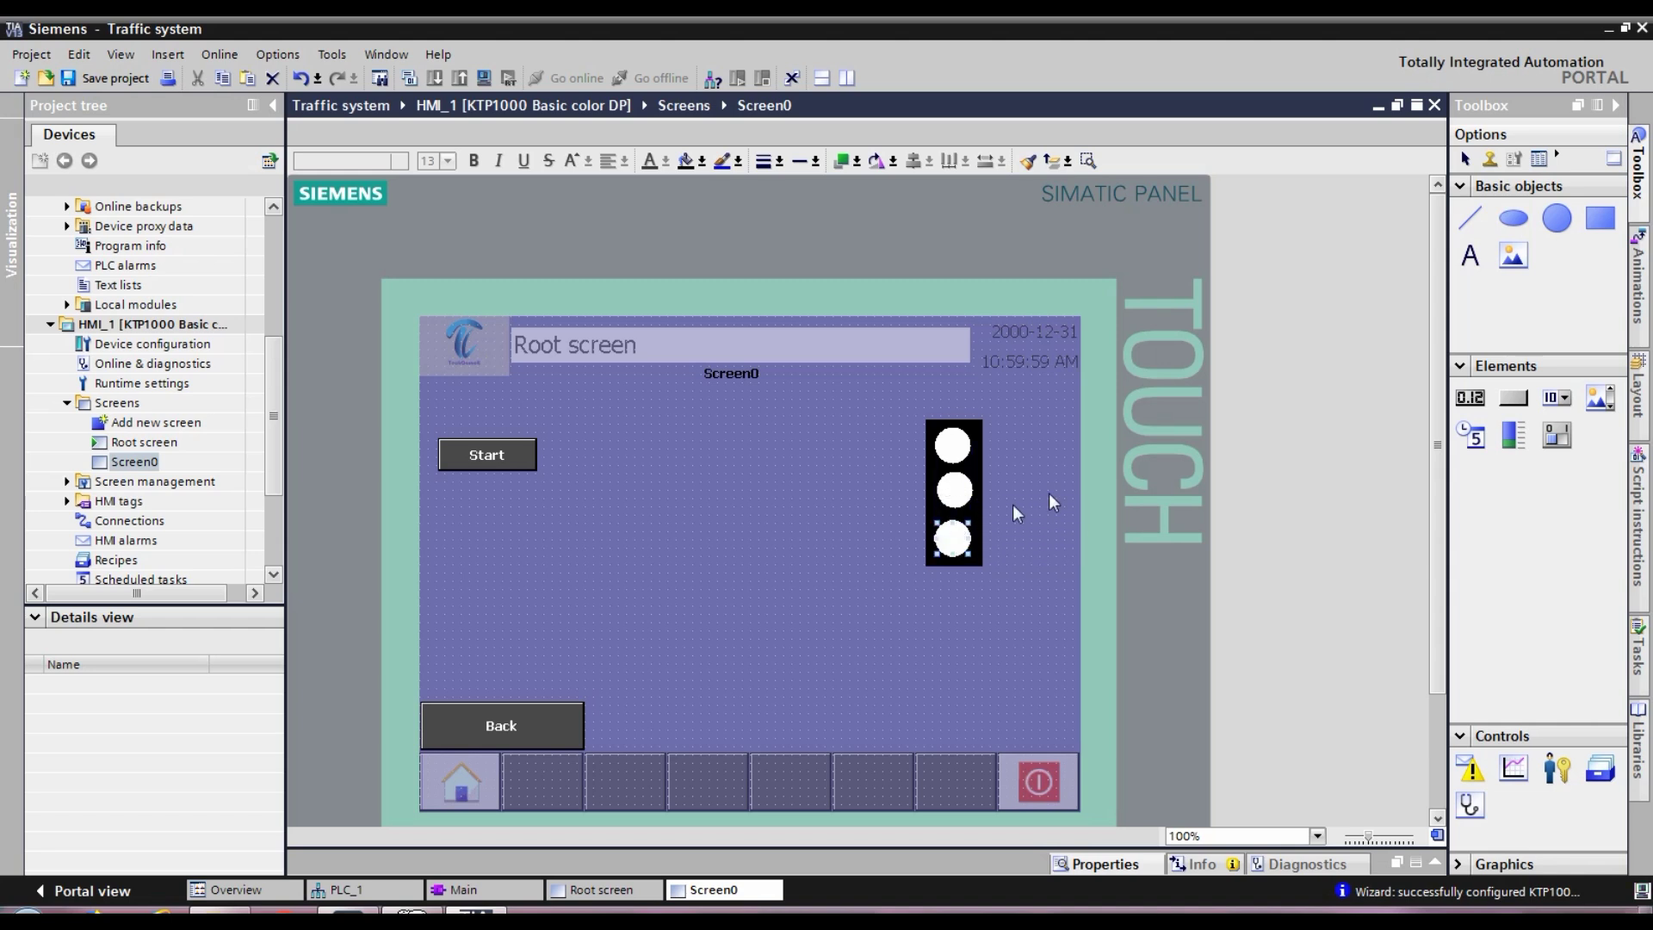
left_click(955, 492)
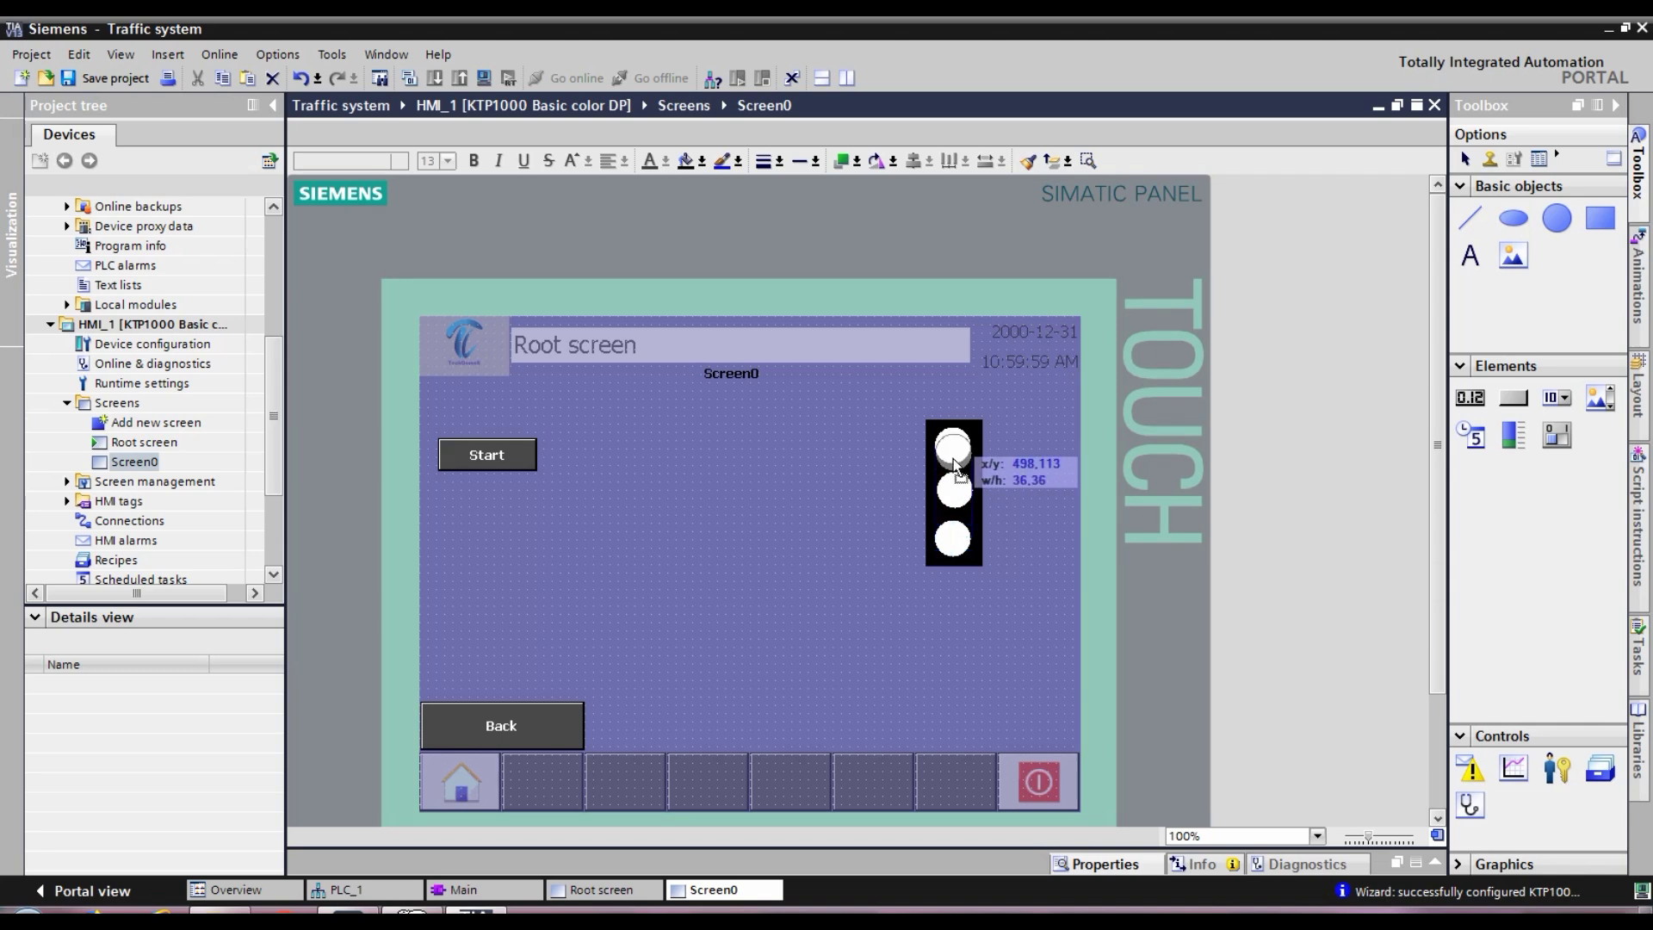
mouse_move(956, 492)
left_mouse_down()
mouse_move(949, 471)
mouse_move(954, 508)
mouse_move(955, 494)
left_mouse_up()
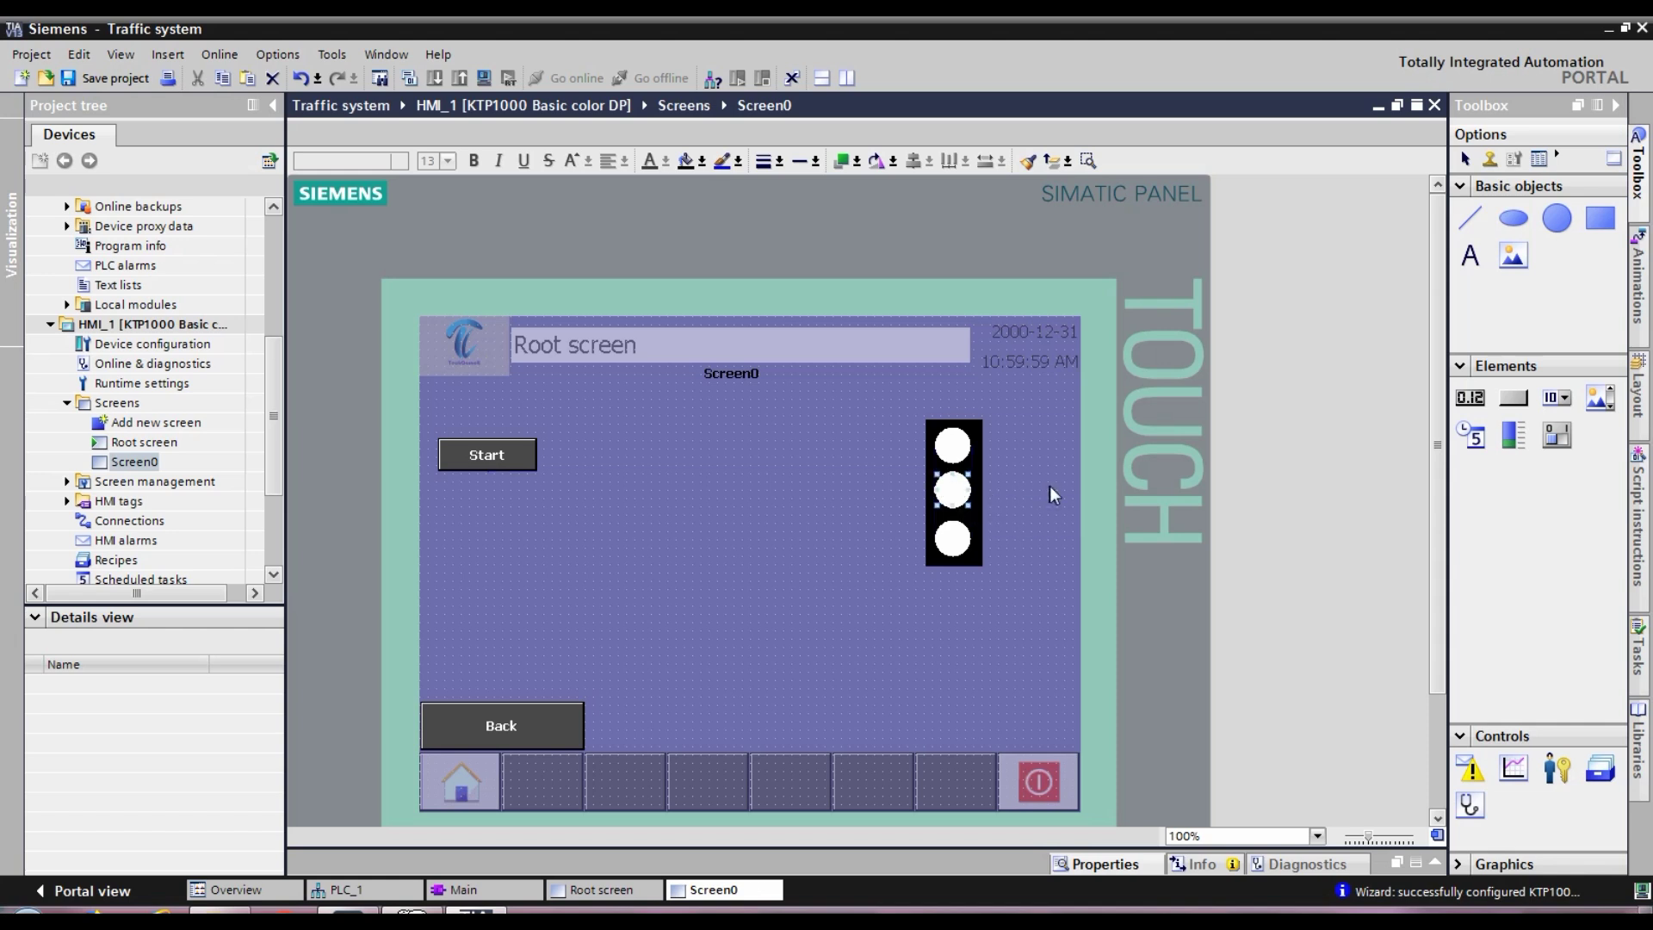
double_click(966, 491)
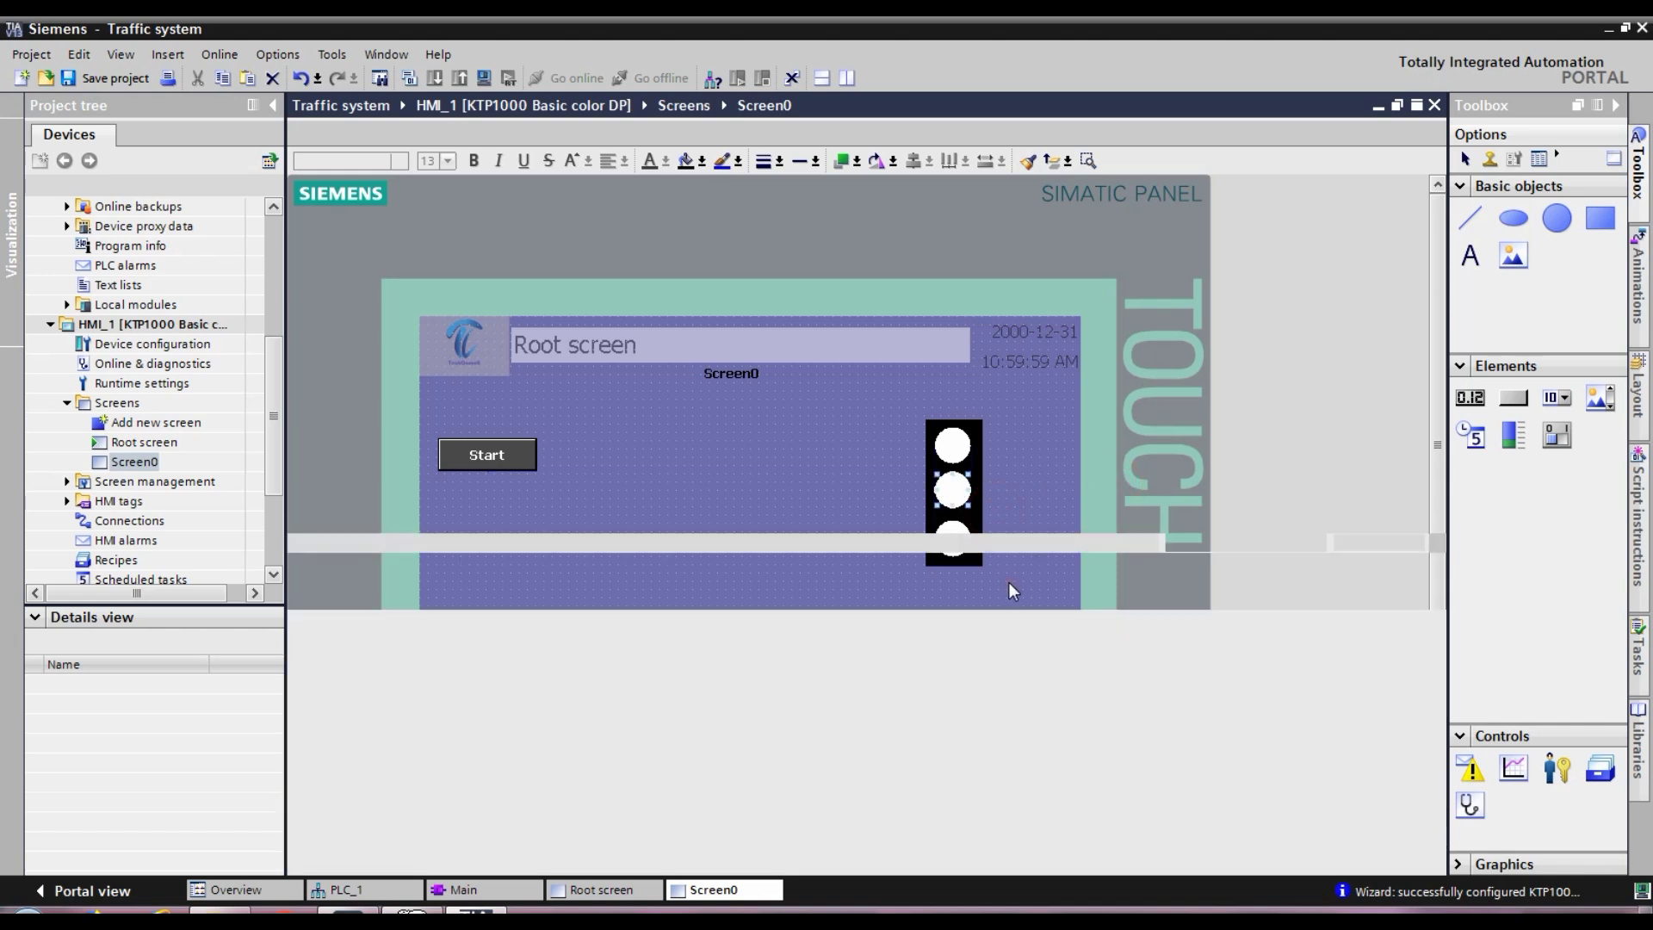
left_click(1435, 563)
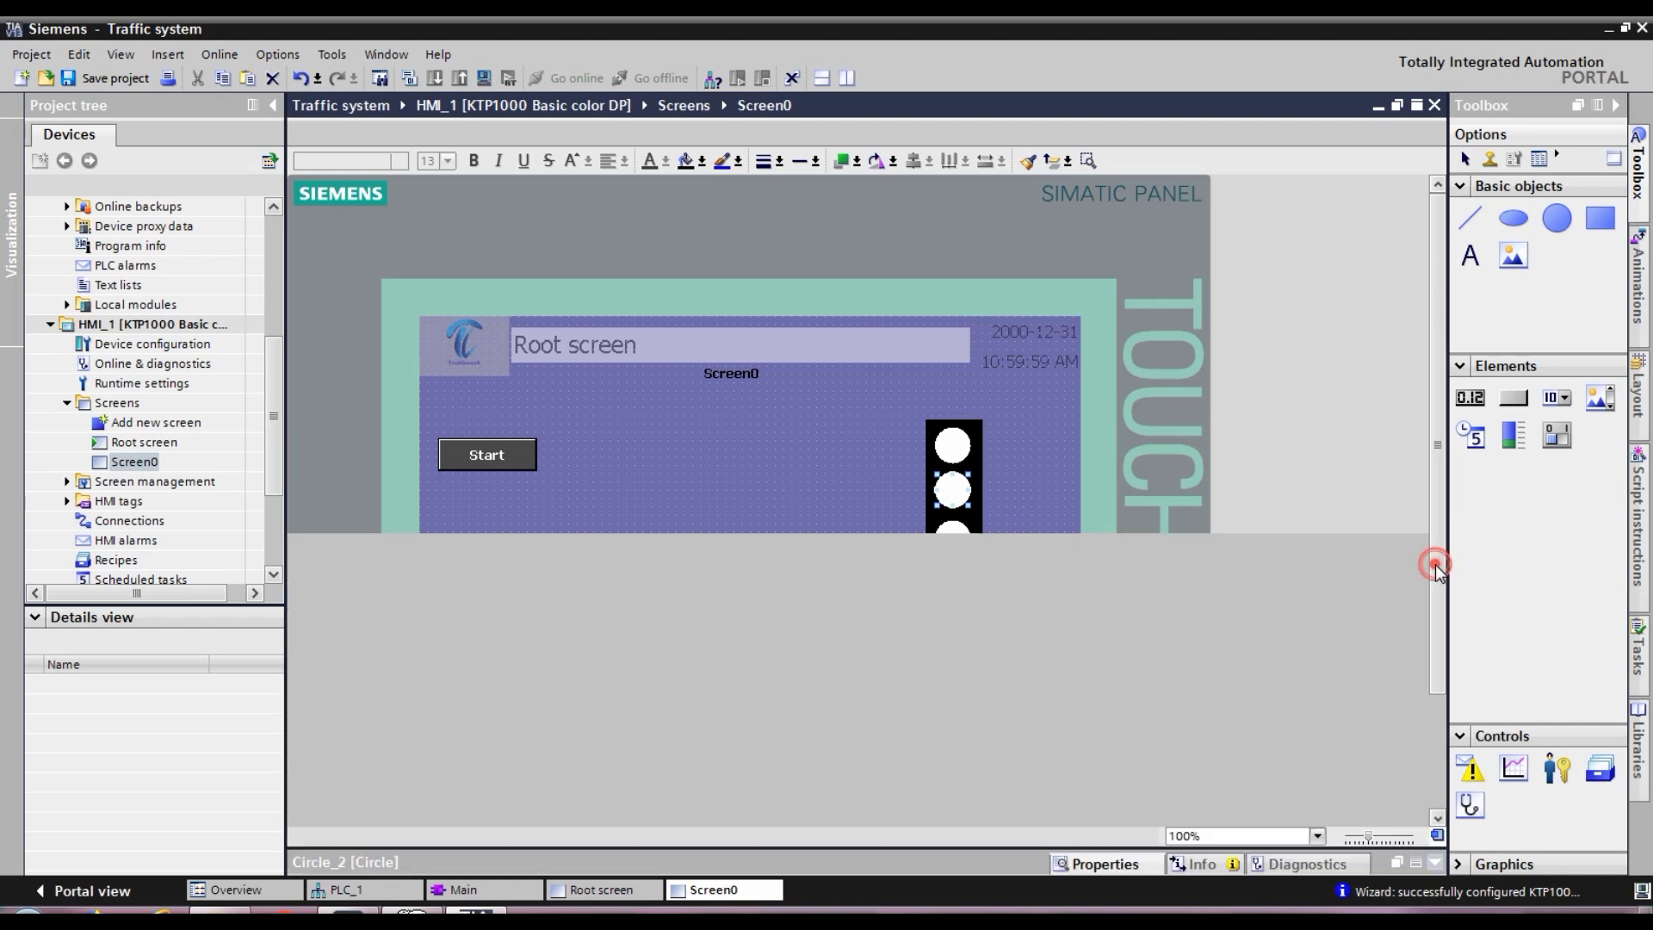
left_click(918, 589)
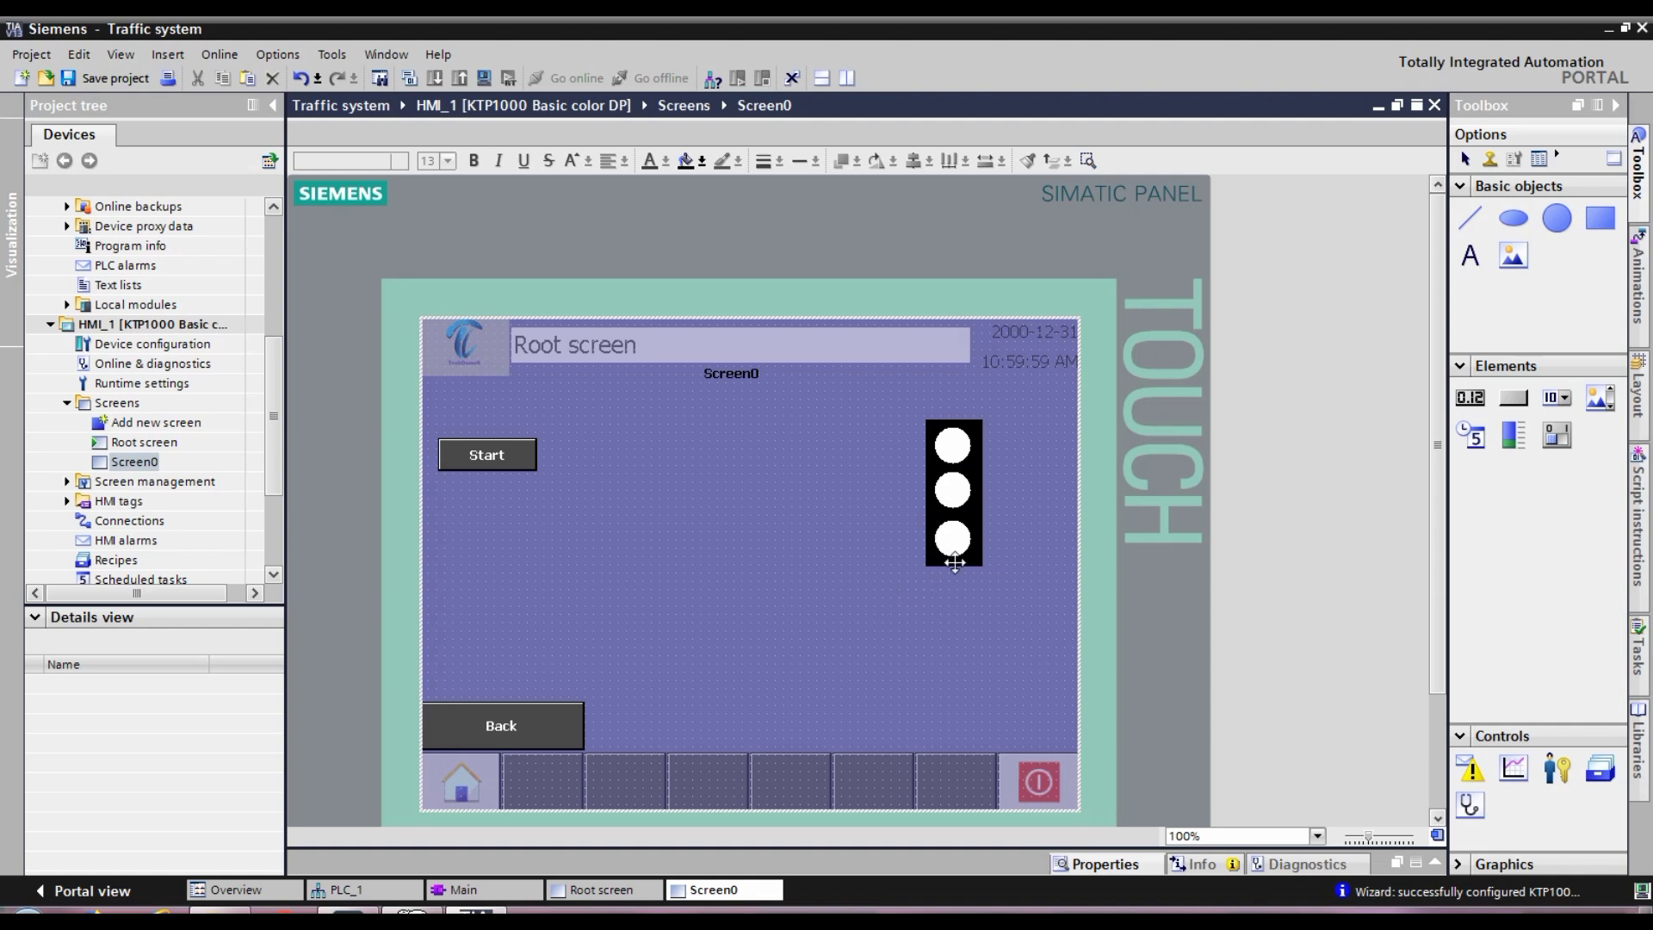
Step: Add an Appearance animation to the top circle of the traffic light
double_click(952, 444)
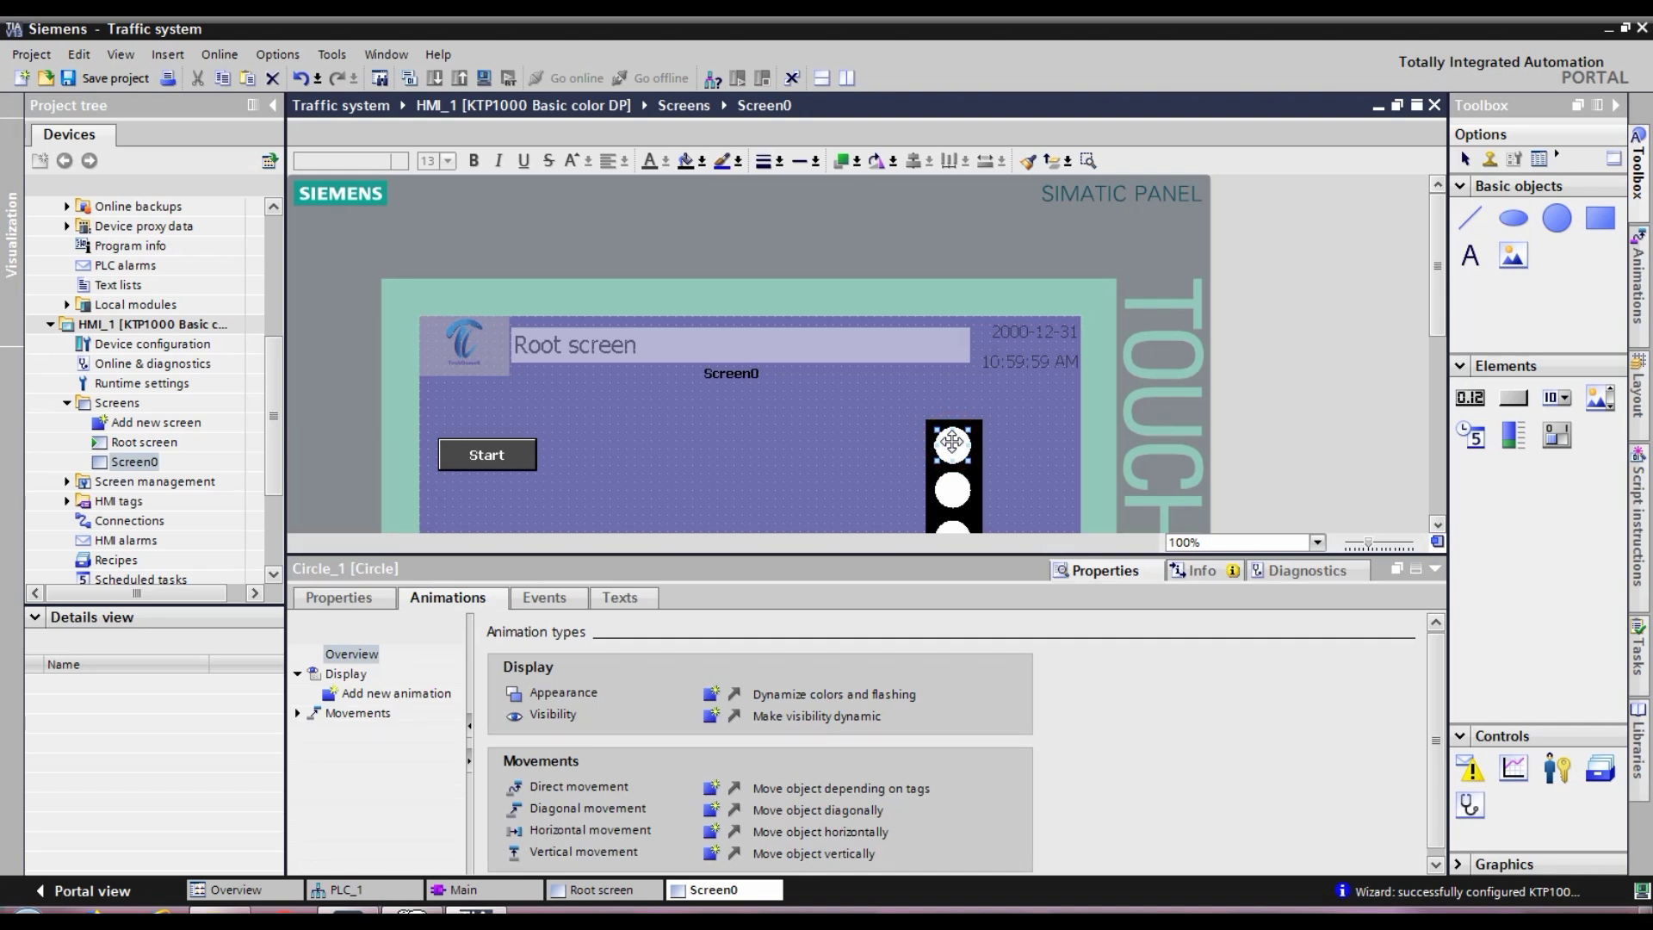
left_click(710, 696)
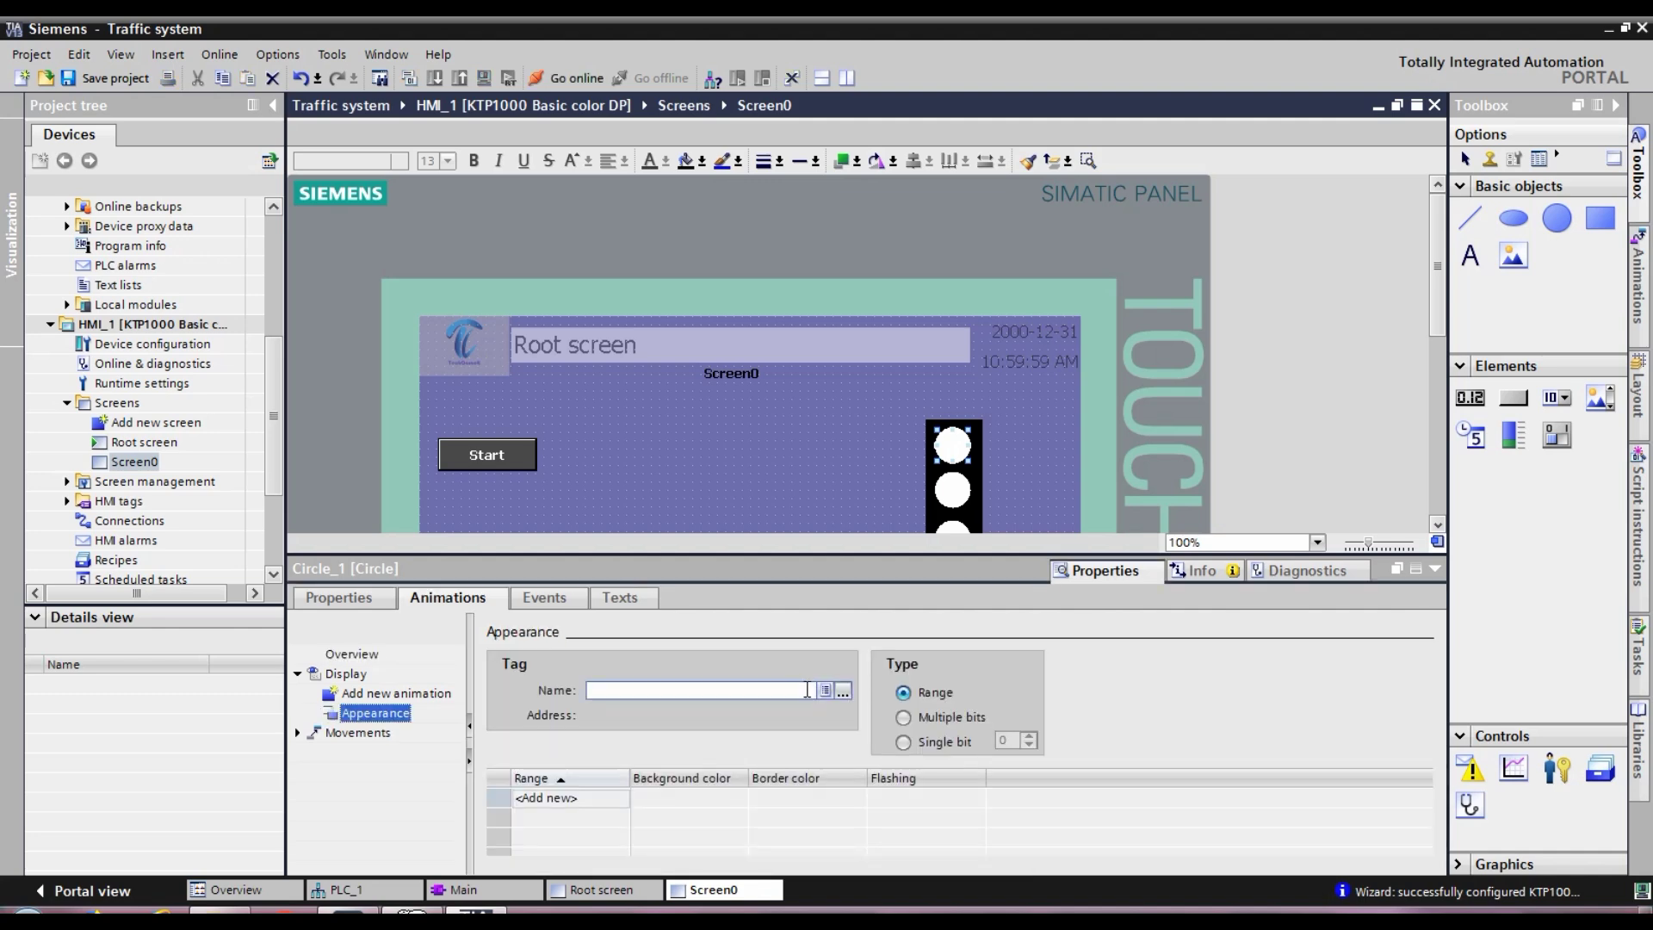
Step: Link the top circle's appearance animation to the c_Red_Light tag from PLC_1's default tag table
left_click(825, 690)
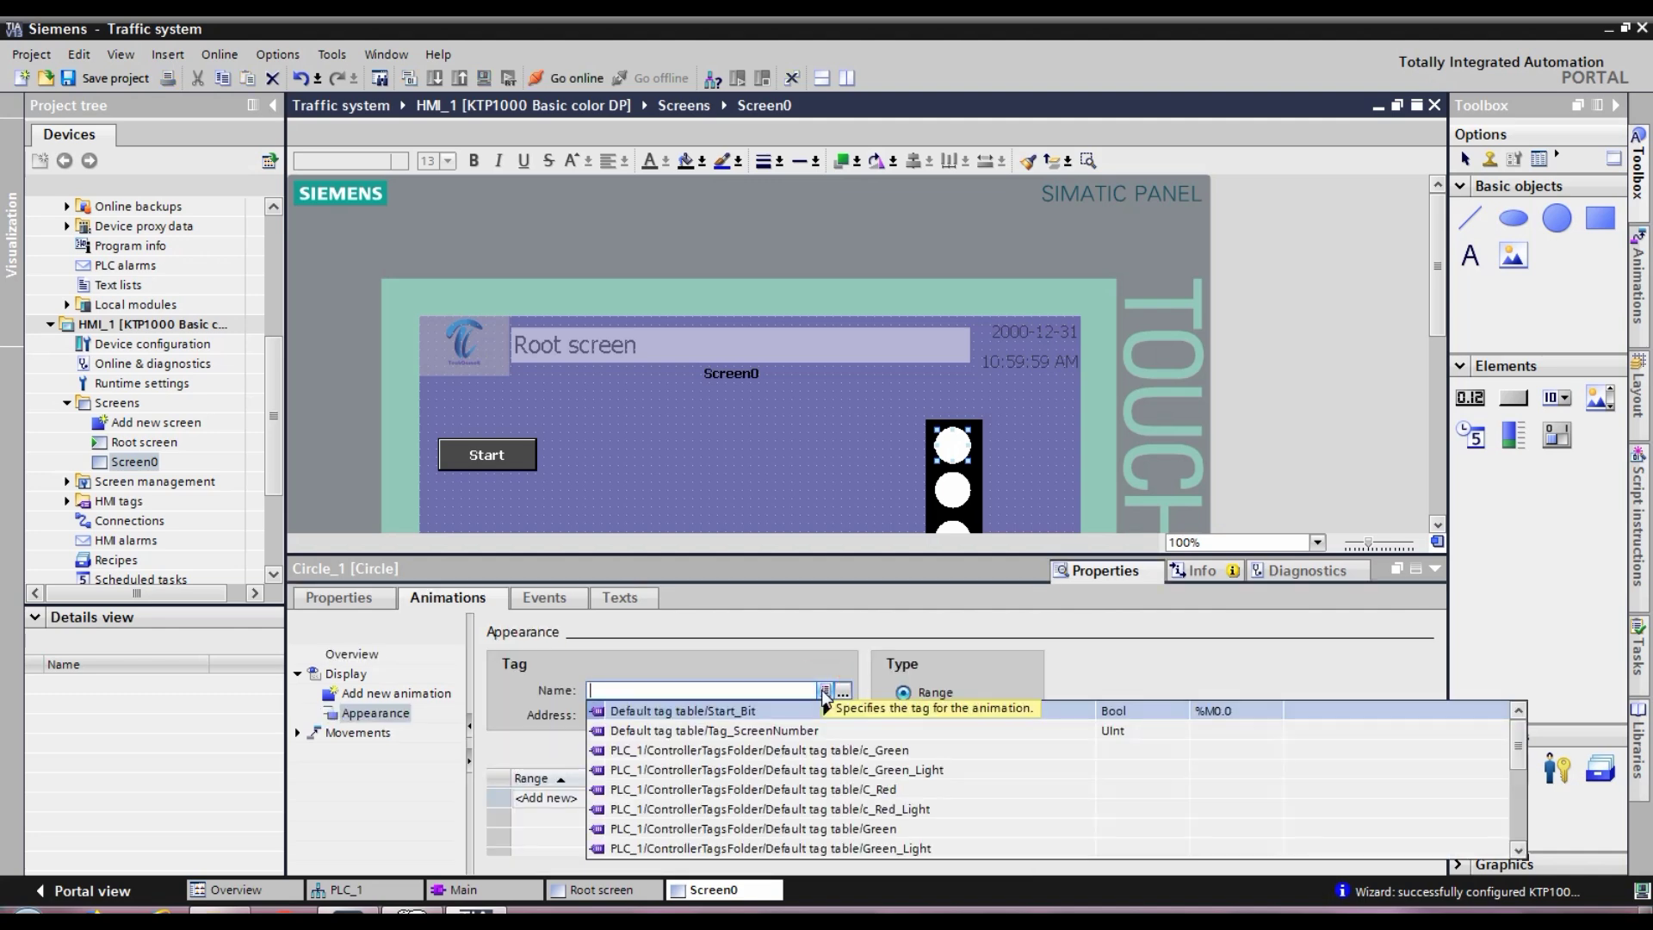
key("Down")
key("Down")
key("Down")
key("Down")
key("Down")
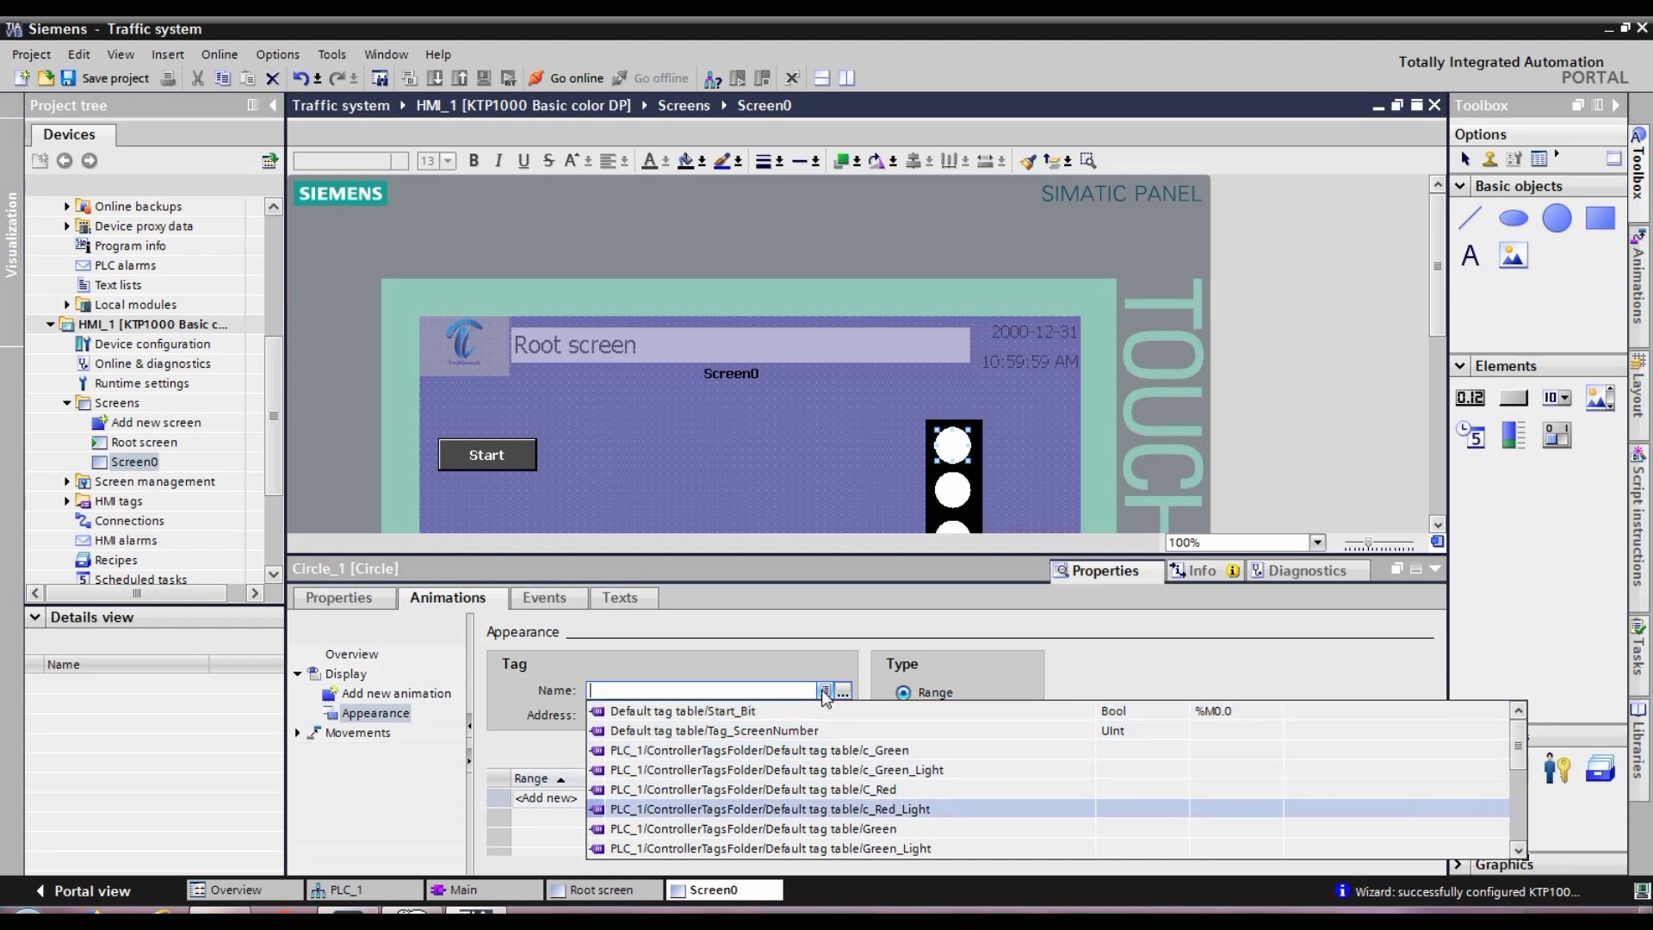
left_click(826, 693)
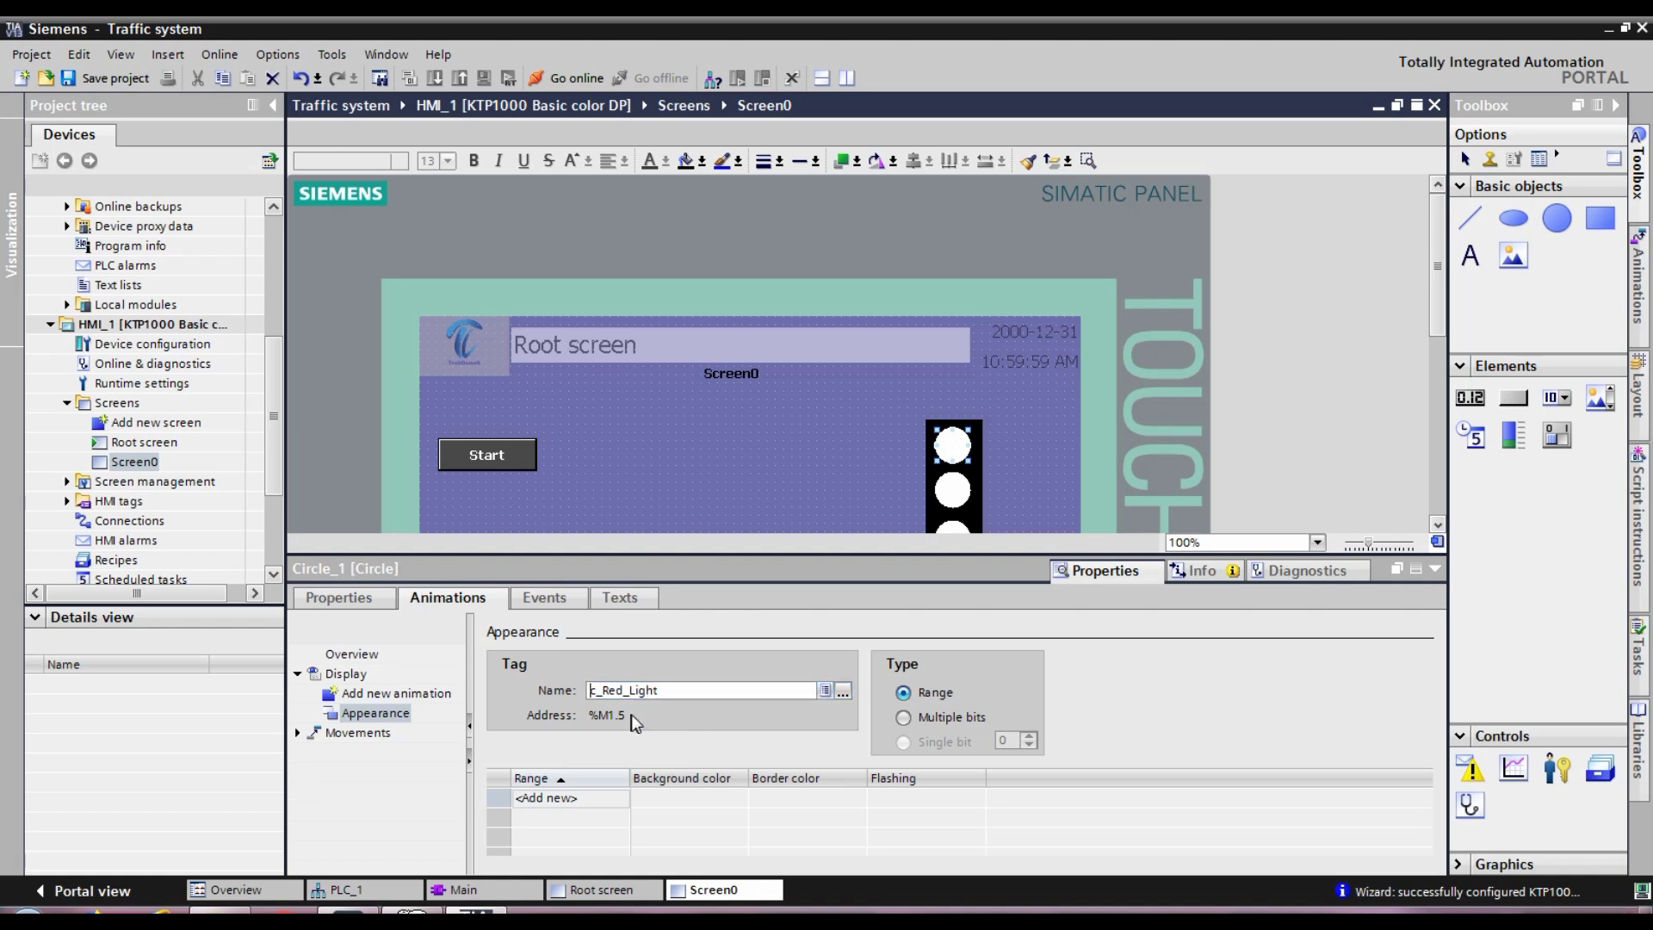
Step: Set the top circle's appearance animation tag to Red_Light from PLC_1's default tag table
left_click(820, 694)
left_click(781, 692)
double_click(784, 695)
key("BackSpace")
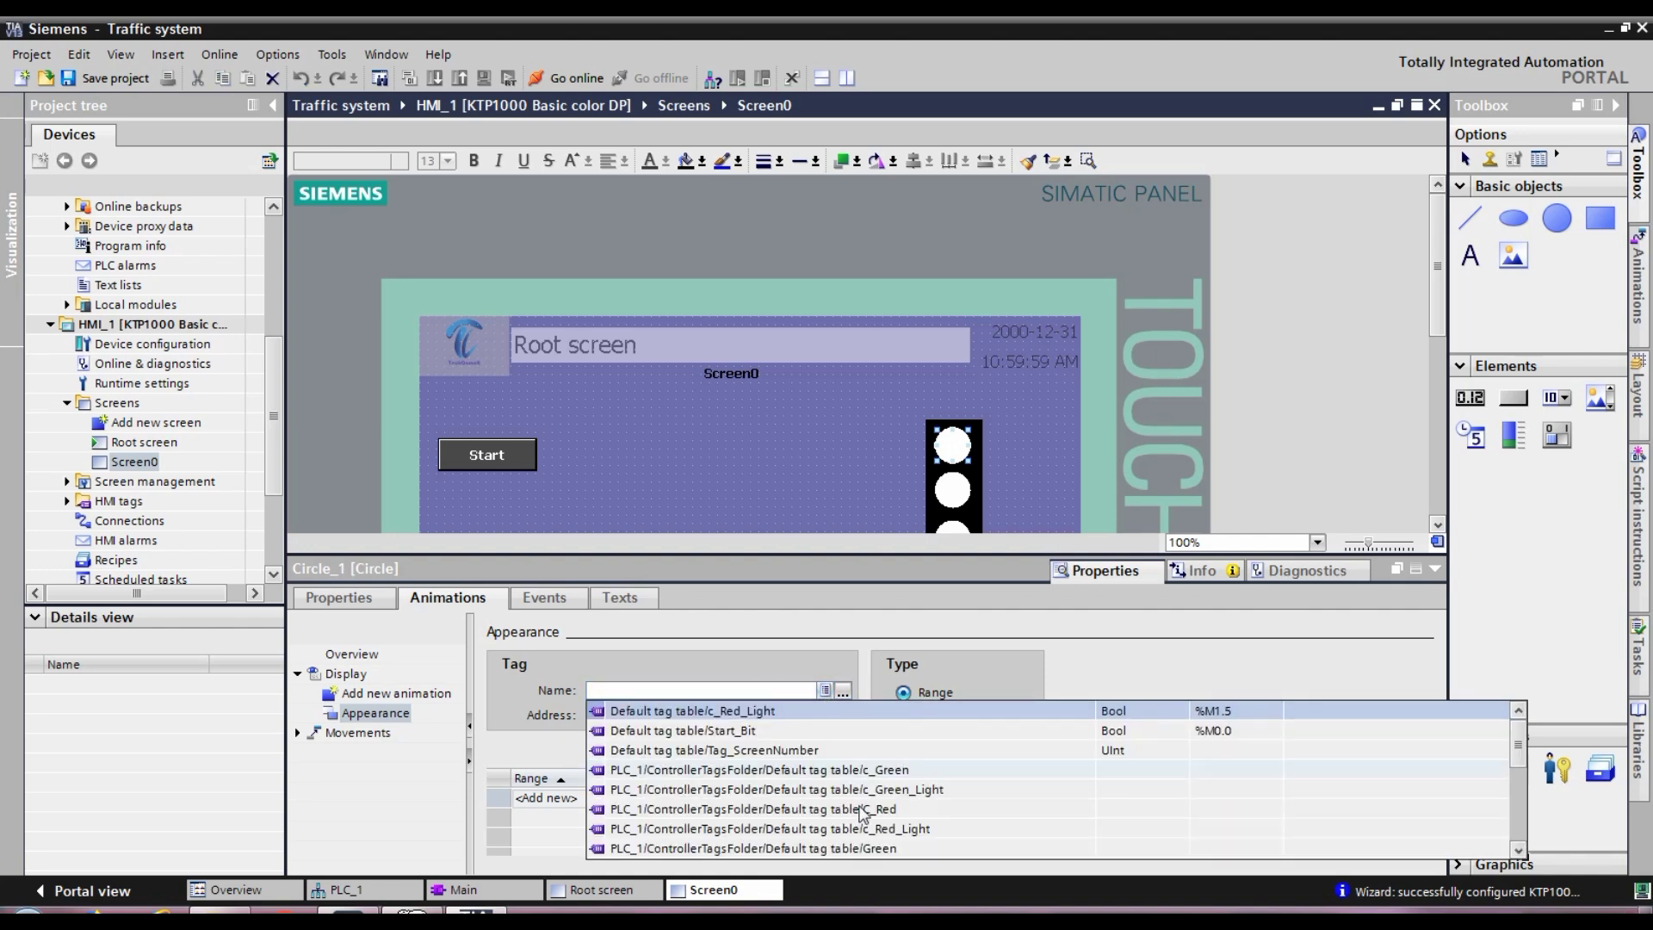
key("Down")
key("Down")
key("Down")
key("Down")
key("Down")
key("Down")
key("Down")
key("Down")
key("Down")
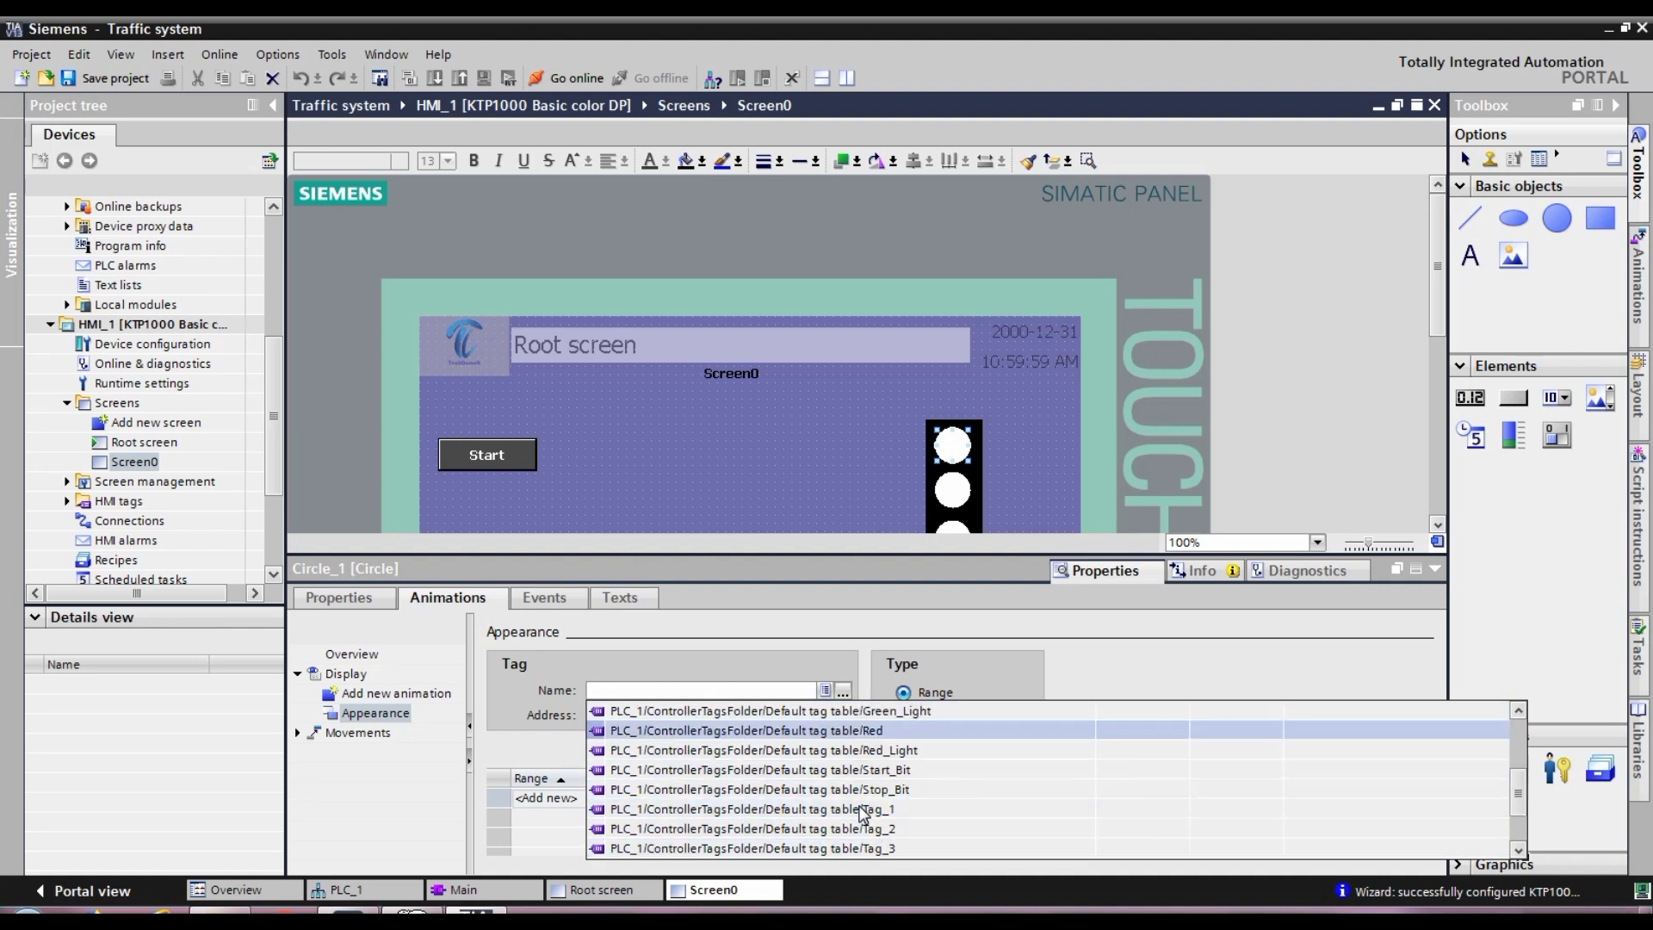
key("Down")
key("Return")
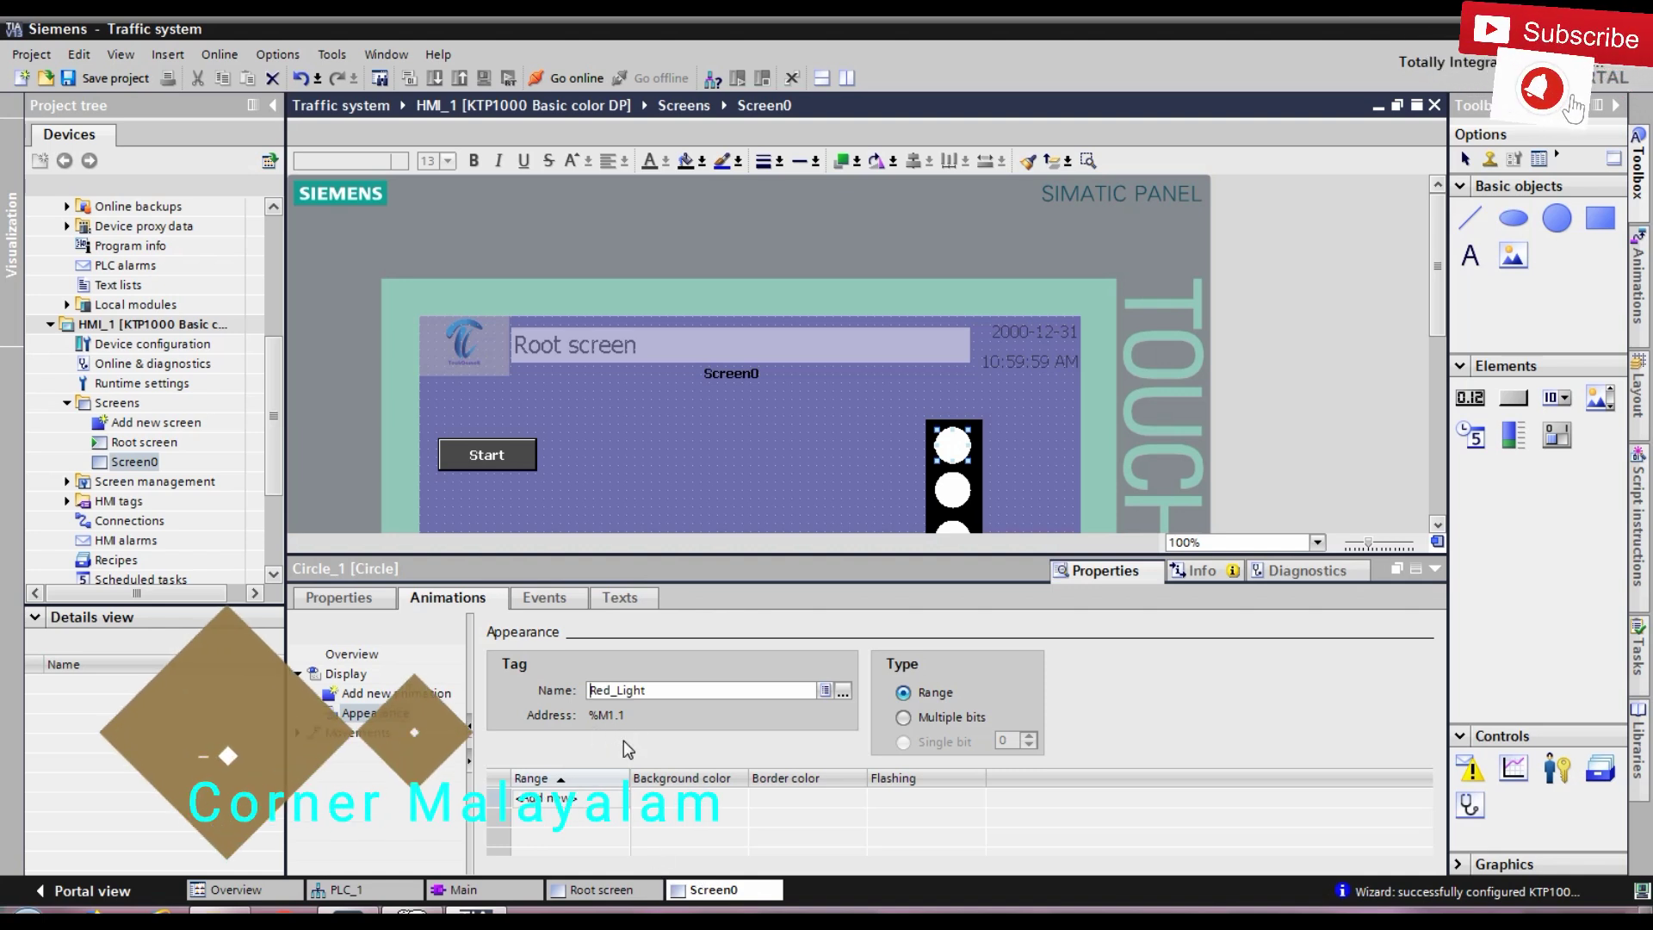
Step: Add range 0 with white background and range 1 with red background 255, 0, 31 to the top circle's appearance animation
left_click(546, 799)
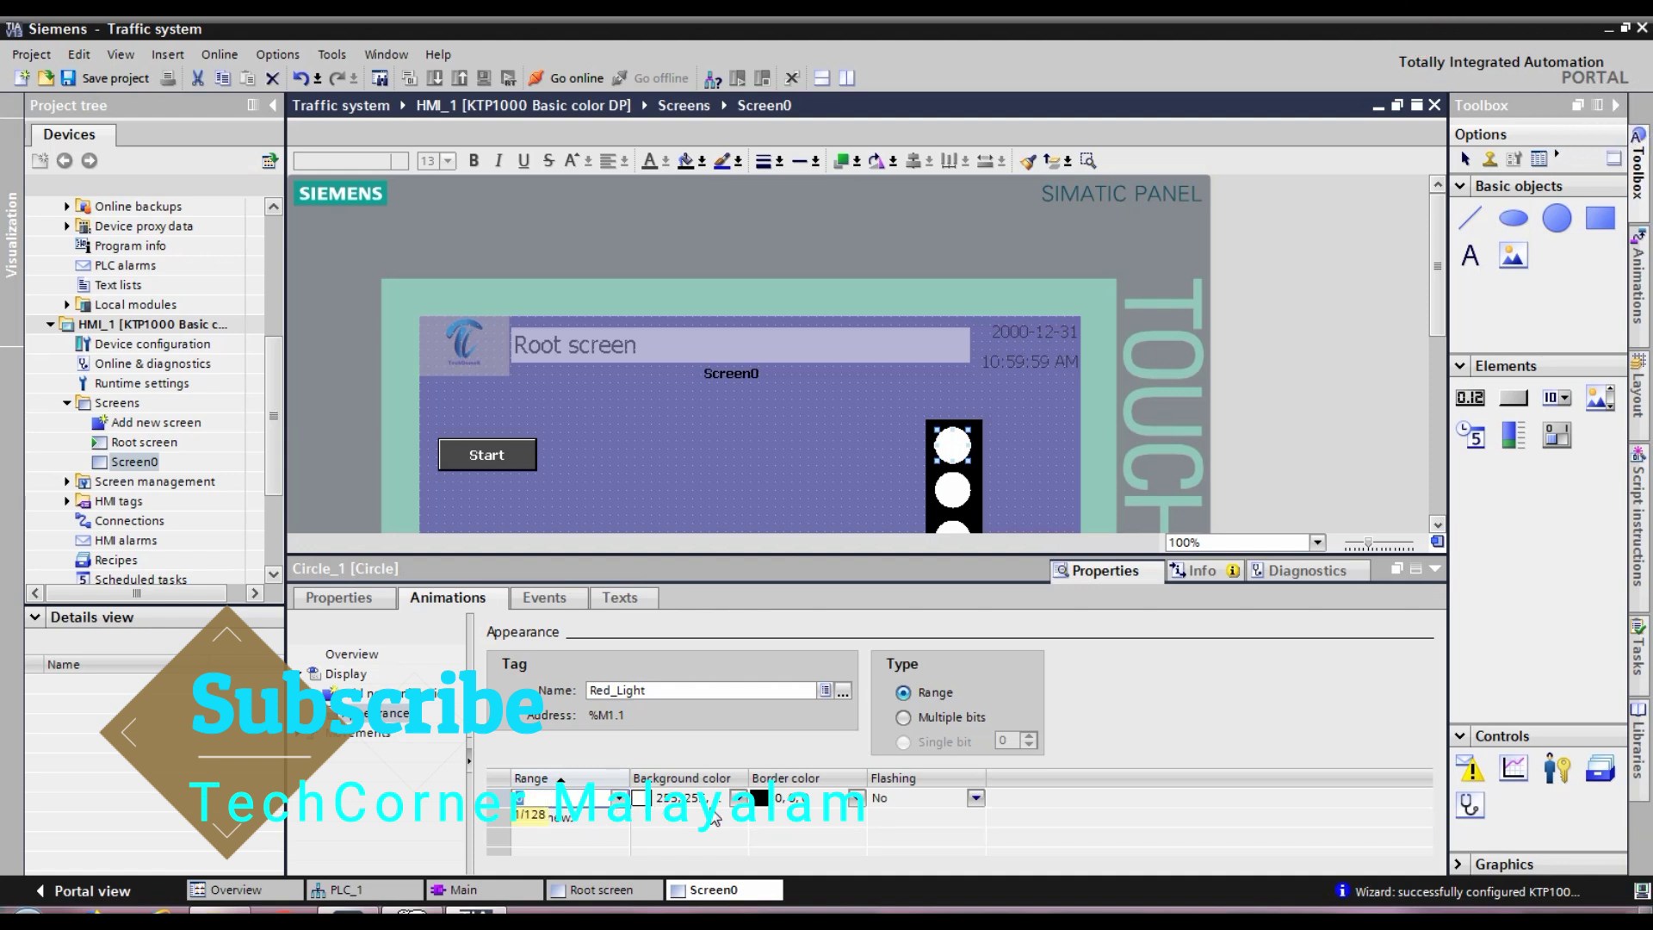
left_click(593, 819)
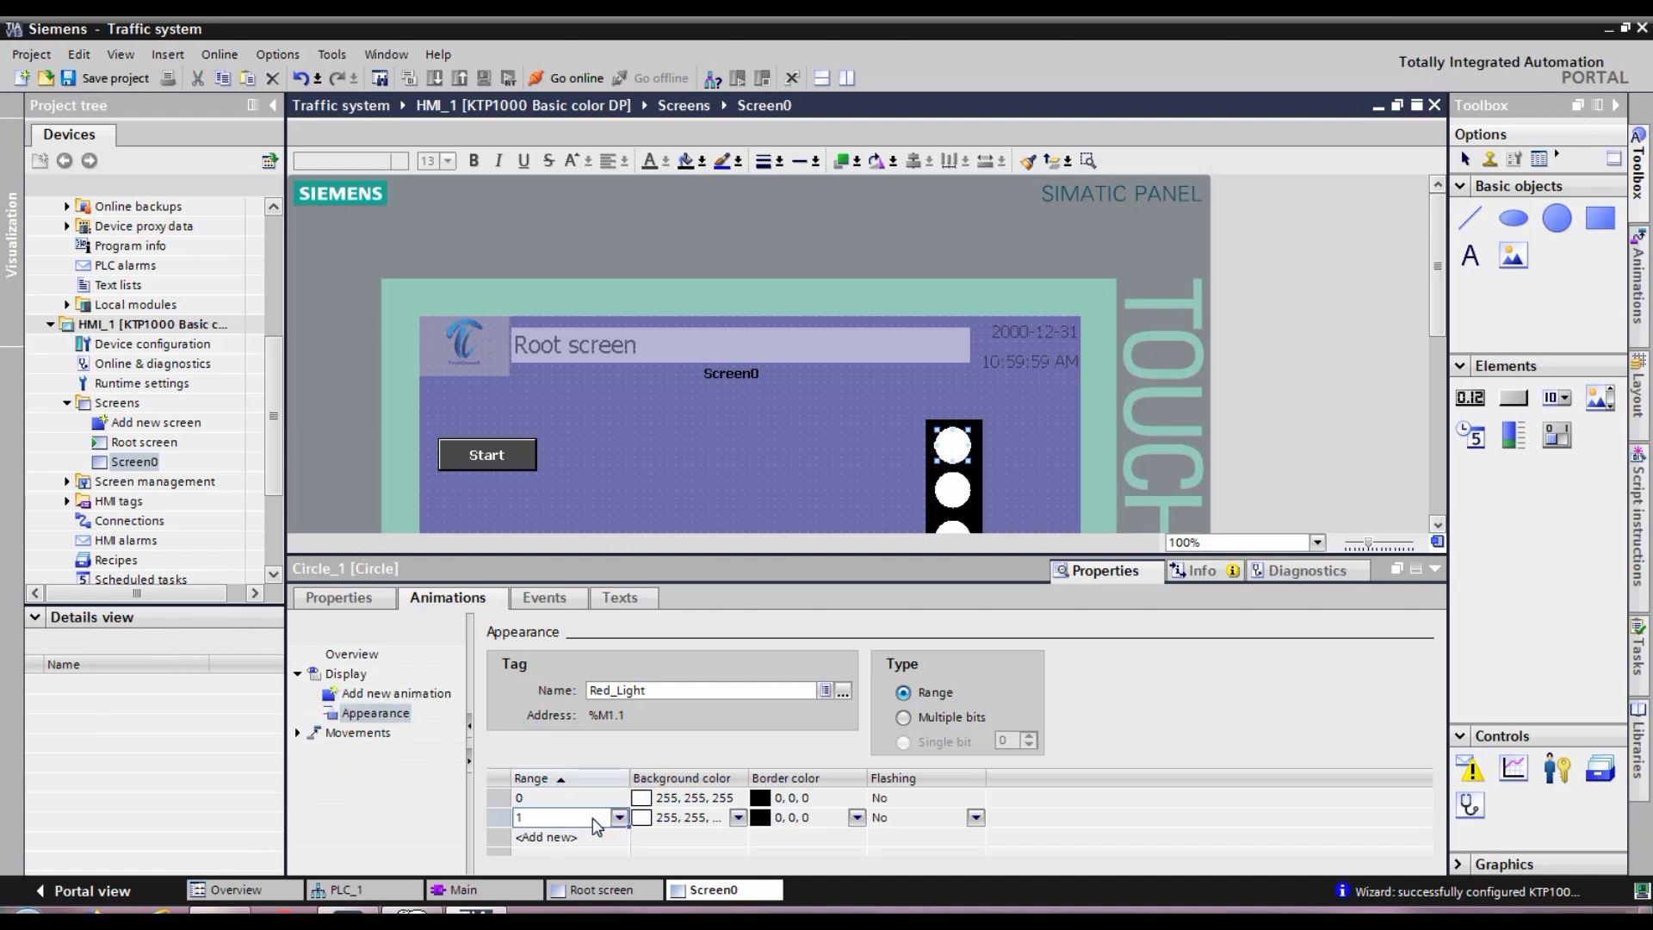
left_click(736, 818)
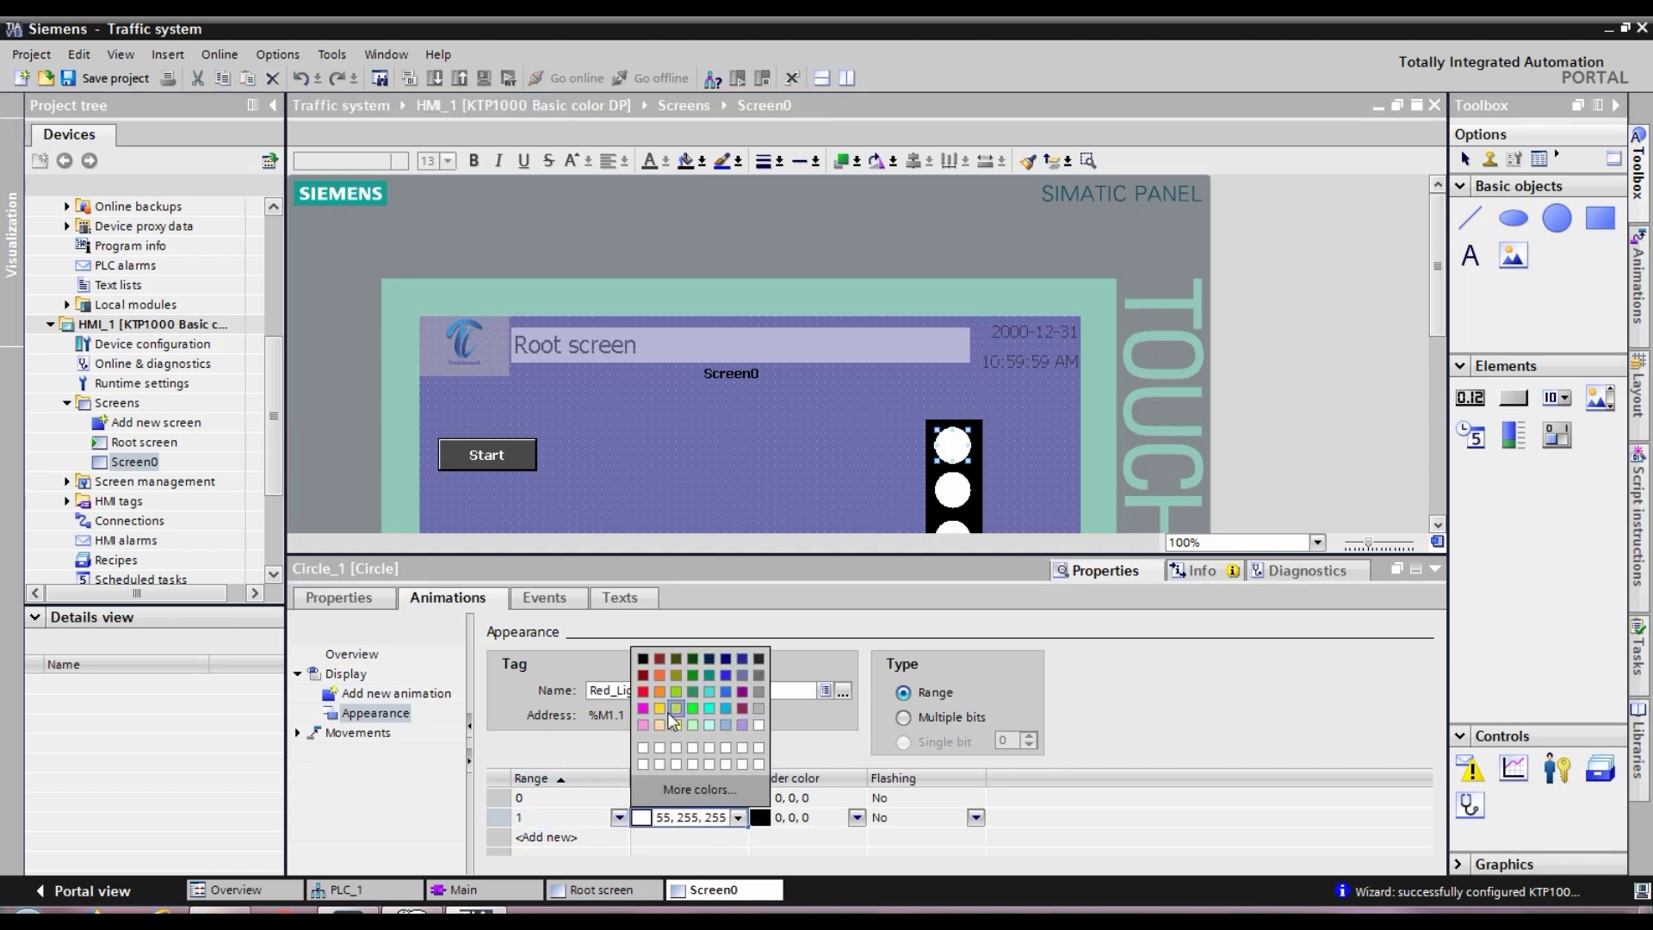
left_click(778, 728)
type("255, 0, 31")
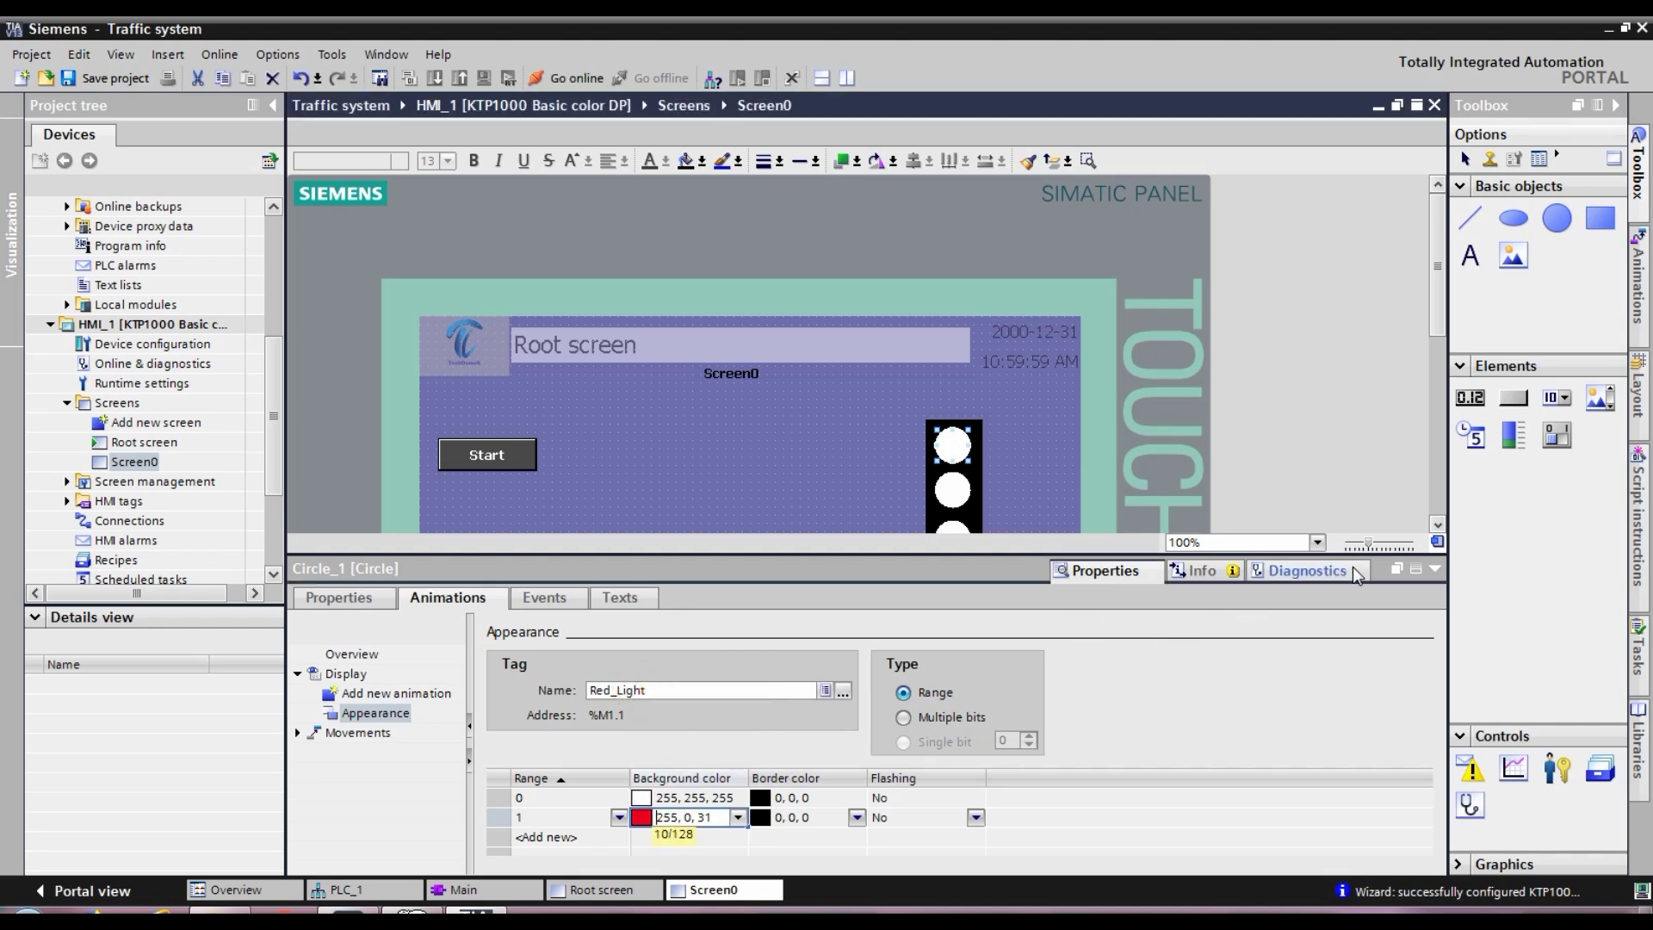
Step: Add an Appearance animation to the traffic light's middle circle and link it to Yellow_Light from PLC_1's default tag table
left_click(953, 491)
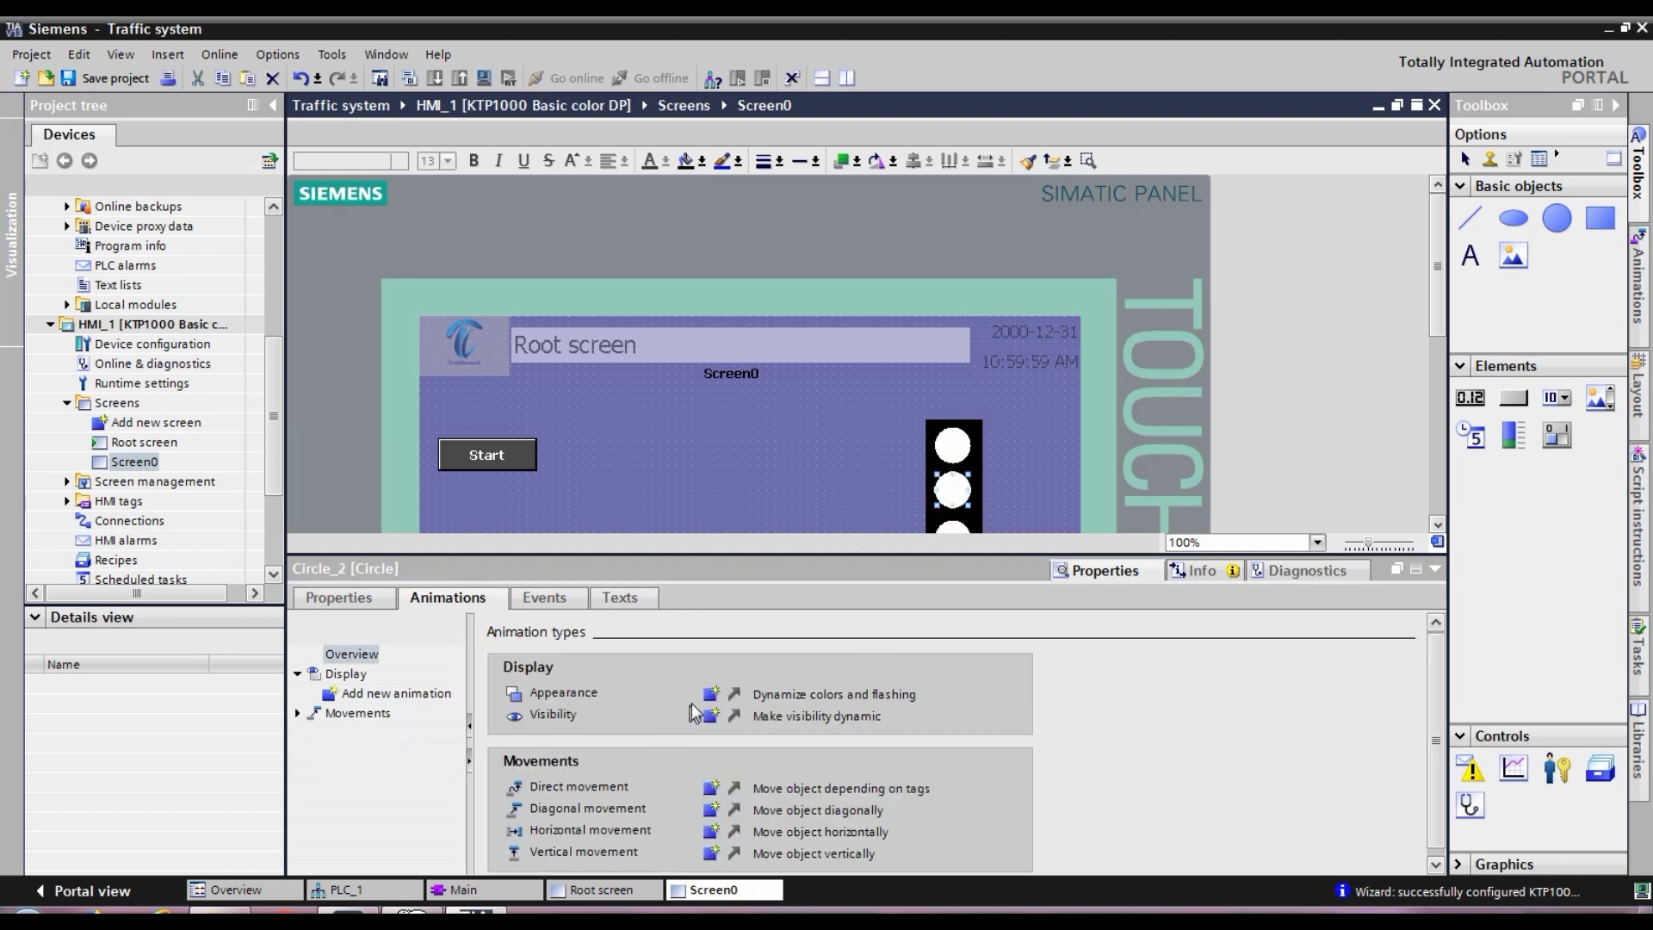
left_click(710, 698)
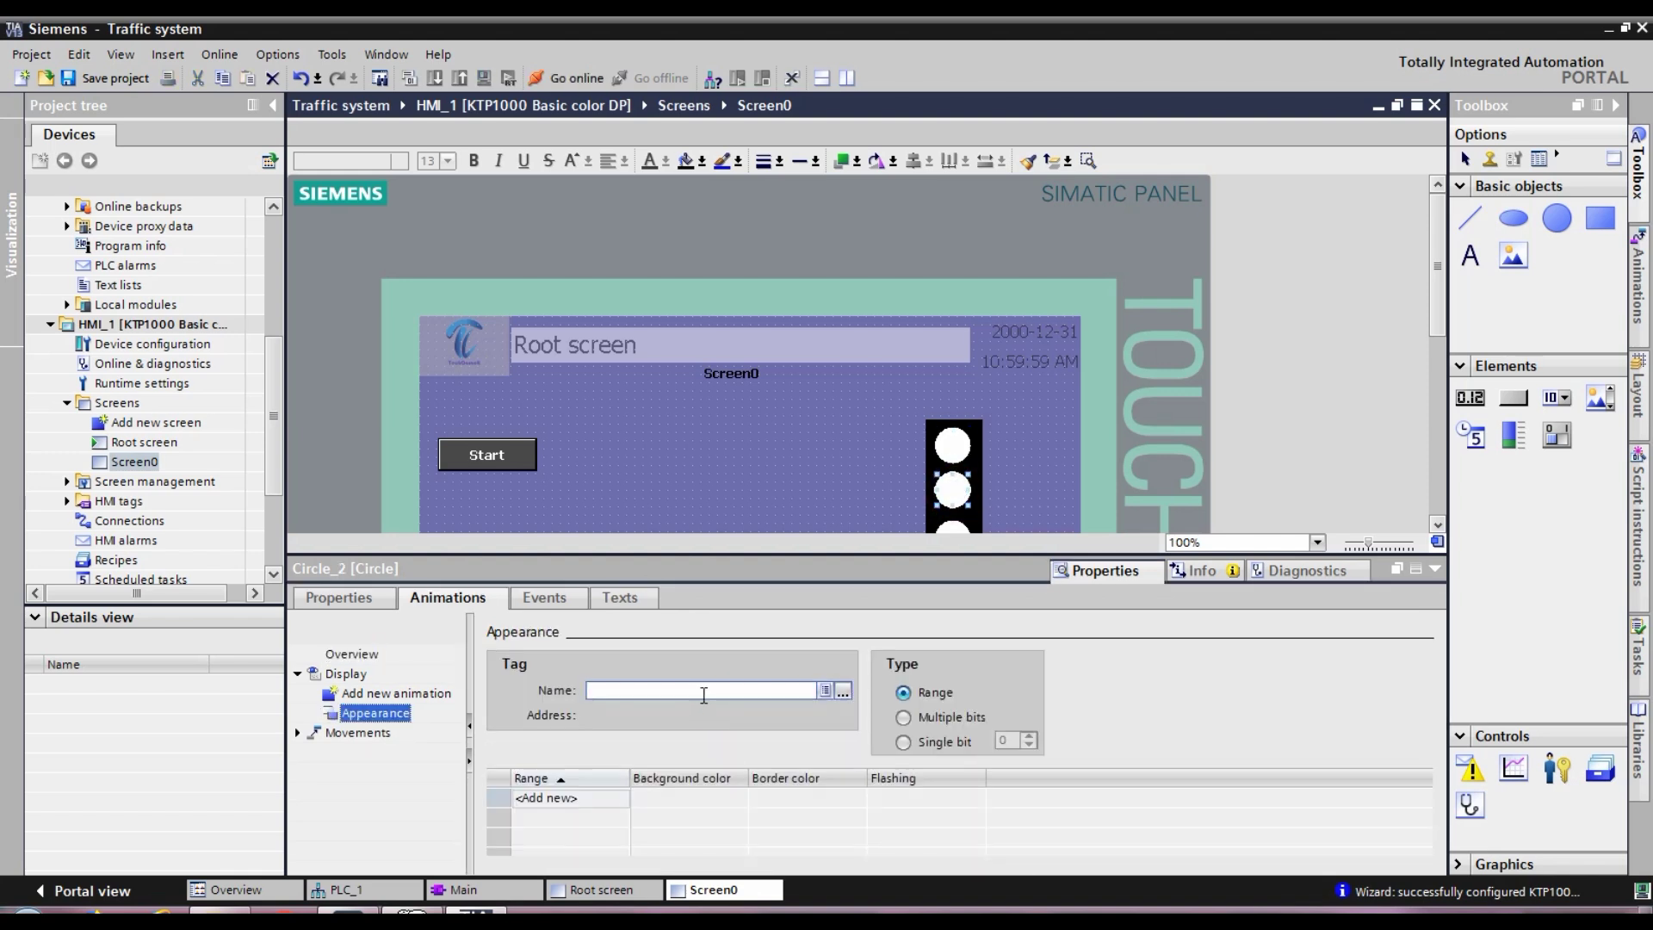
left_click(825, 691)
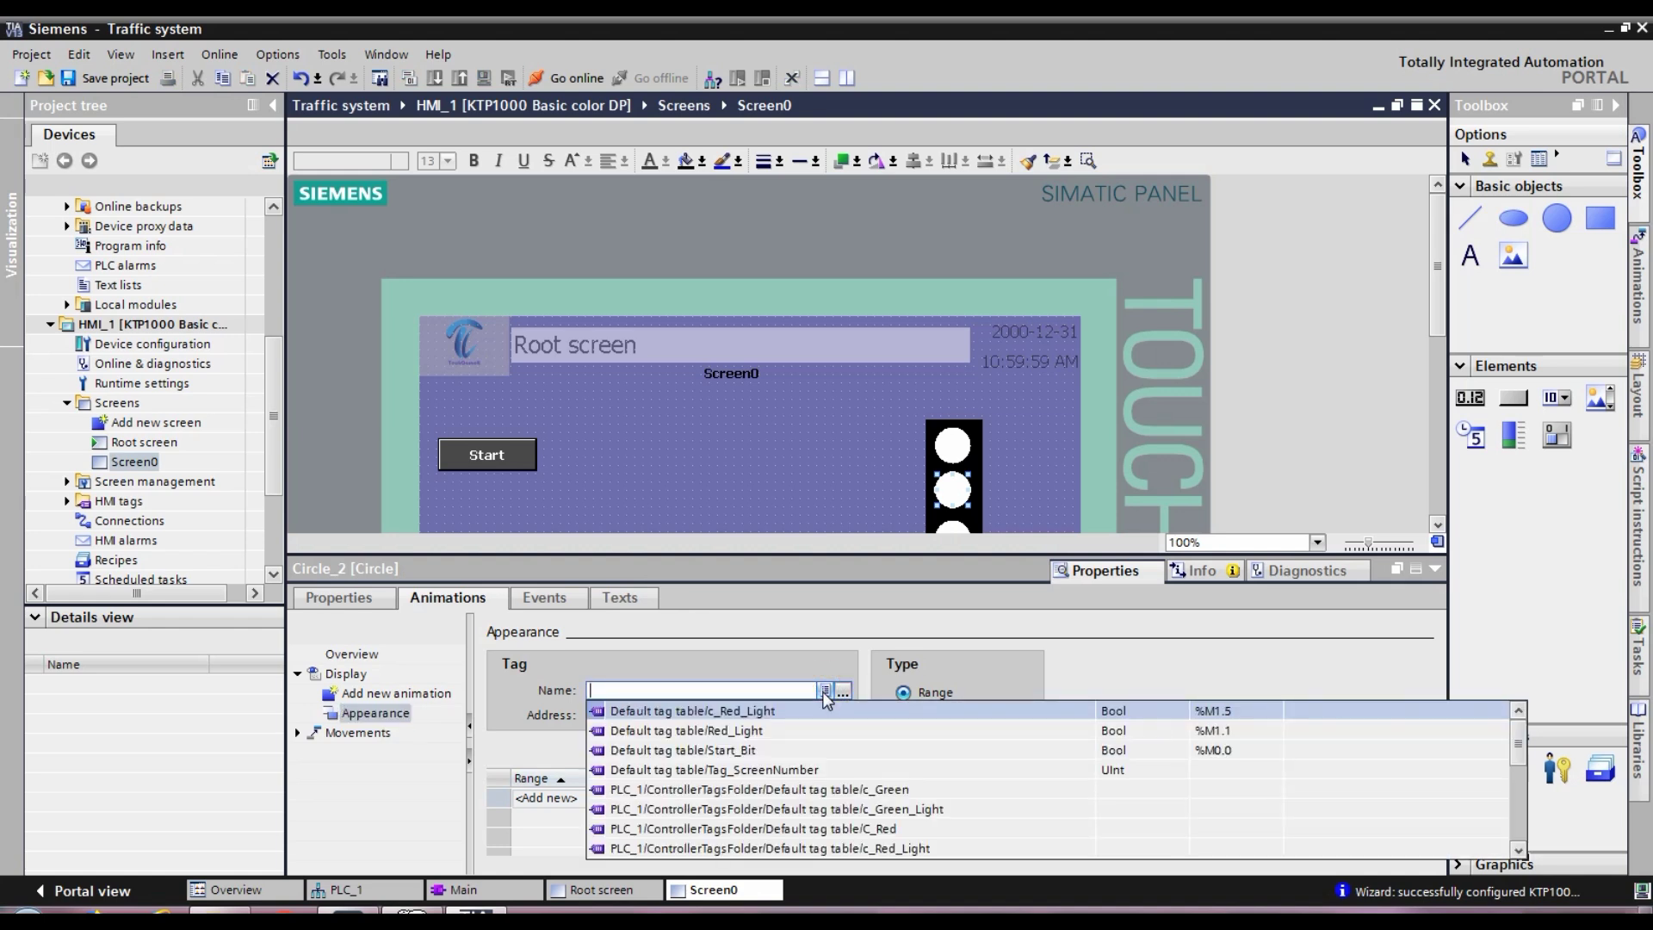
key("Down")
key("Down")
key("Down")
key("Down")
key("Down")
key("Down")
key("Down")
key("Down")
key("Down")
key("Down")
key("Down")
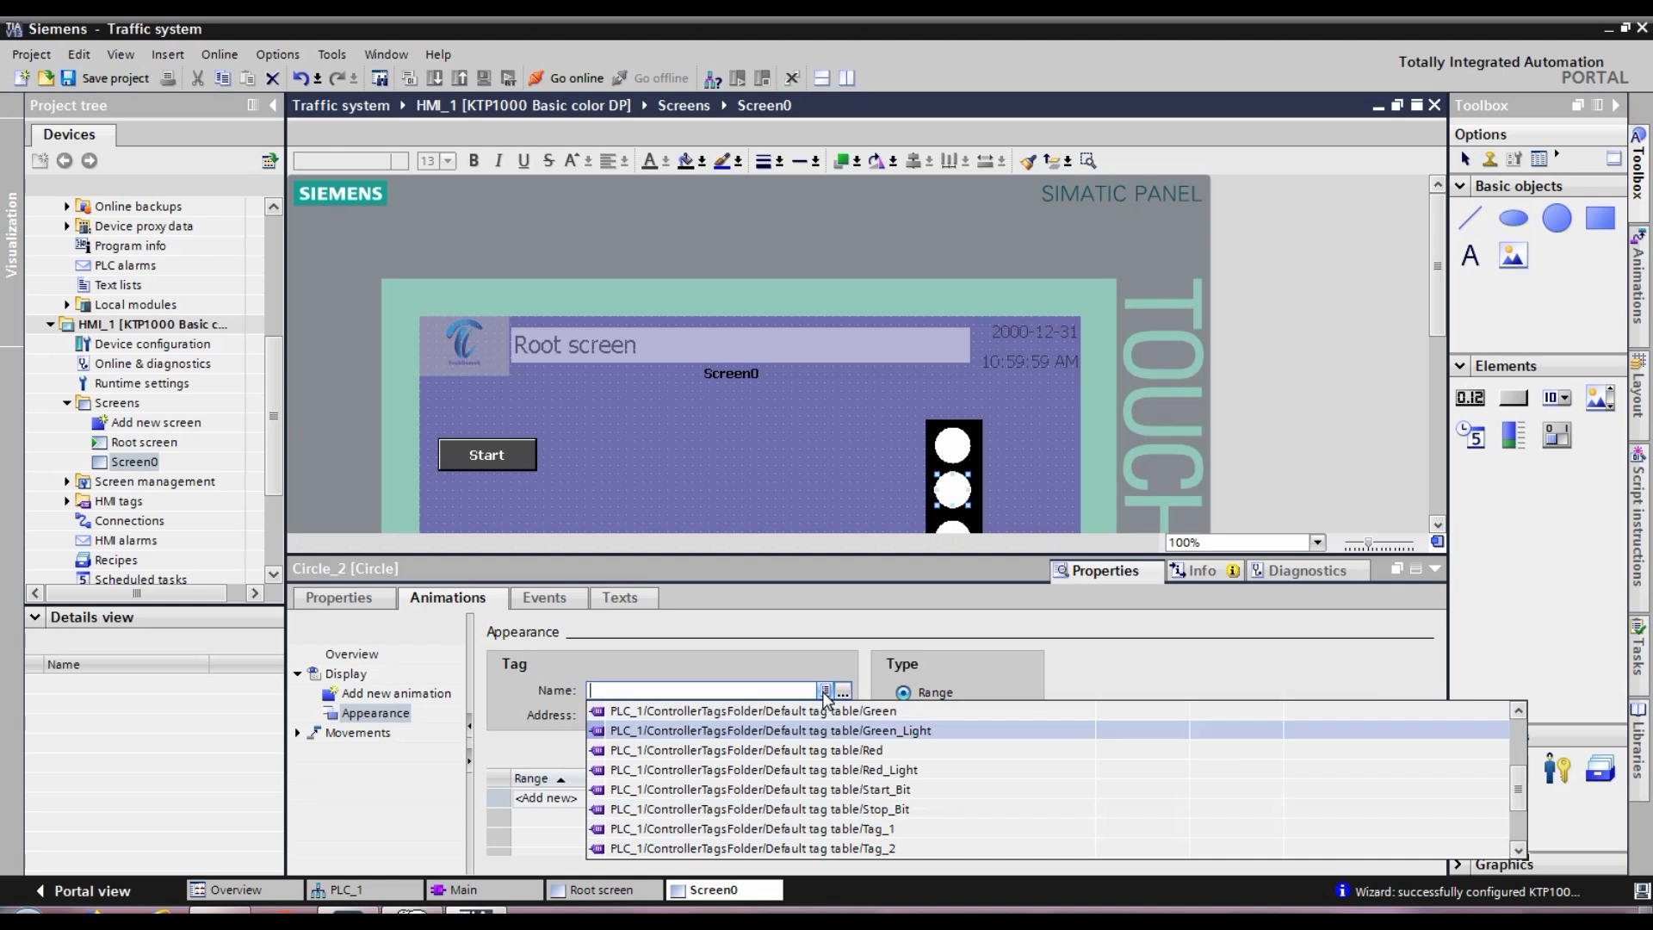
key("Down")
key("Down")
key("Down")
key("Down")
key("Down")
key("Down")
key("Down")
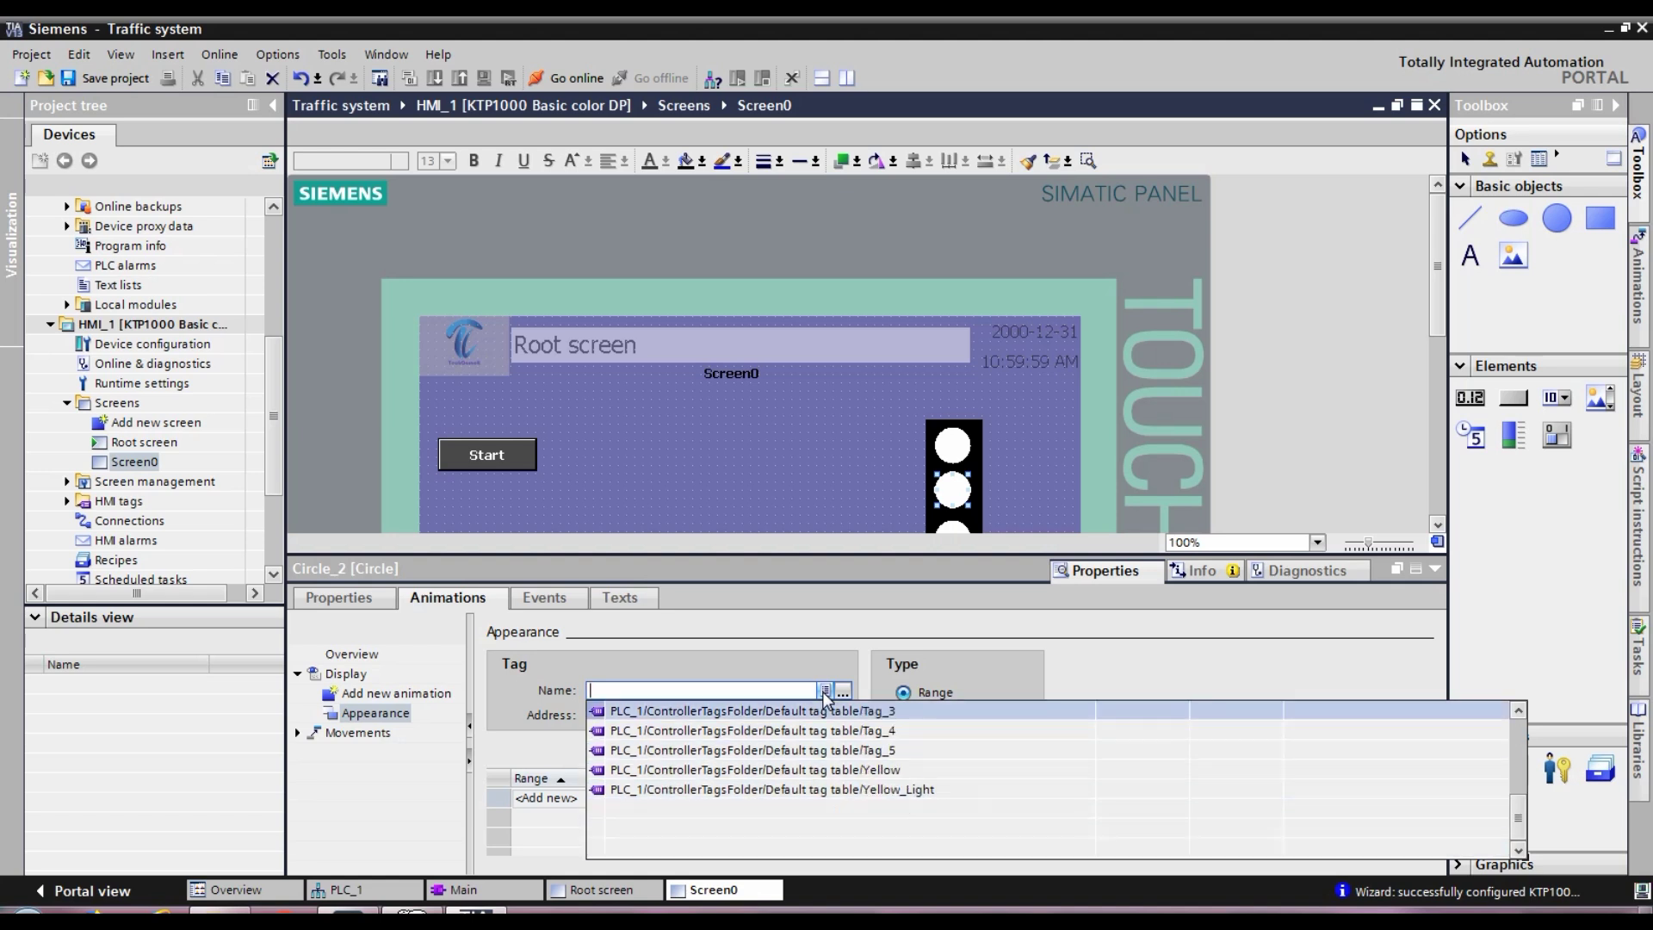
key("Down")
key("Down")
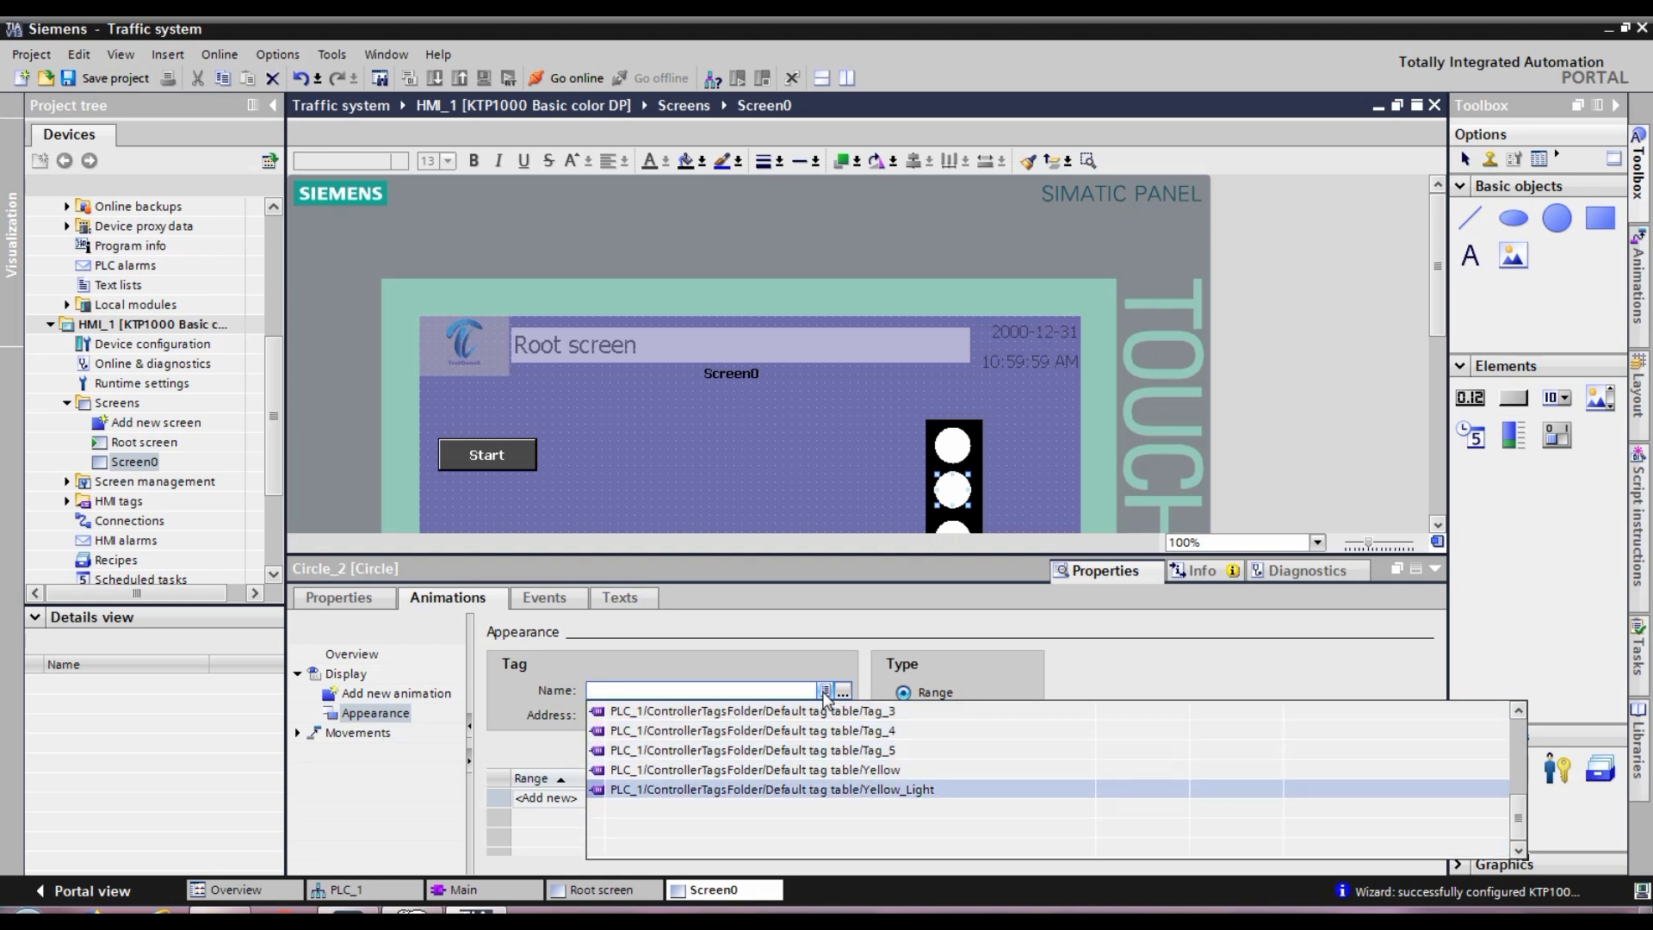
key("Return")
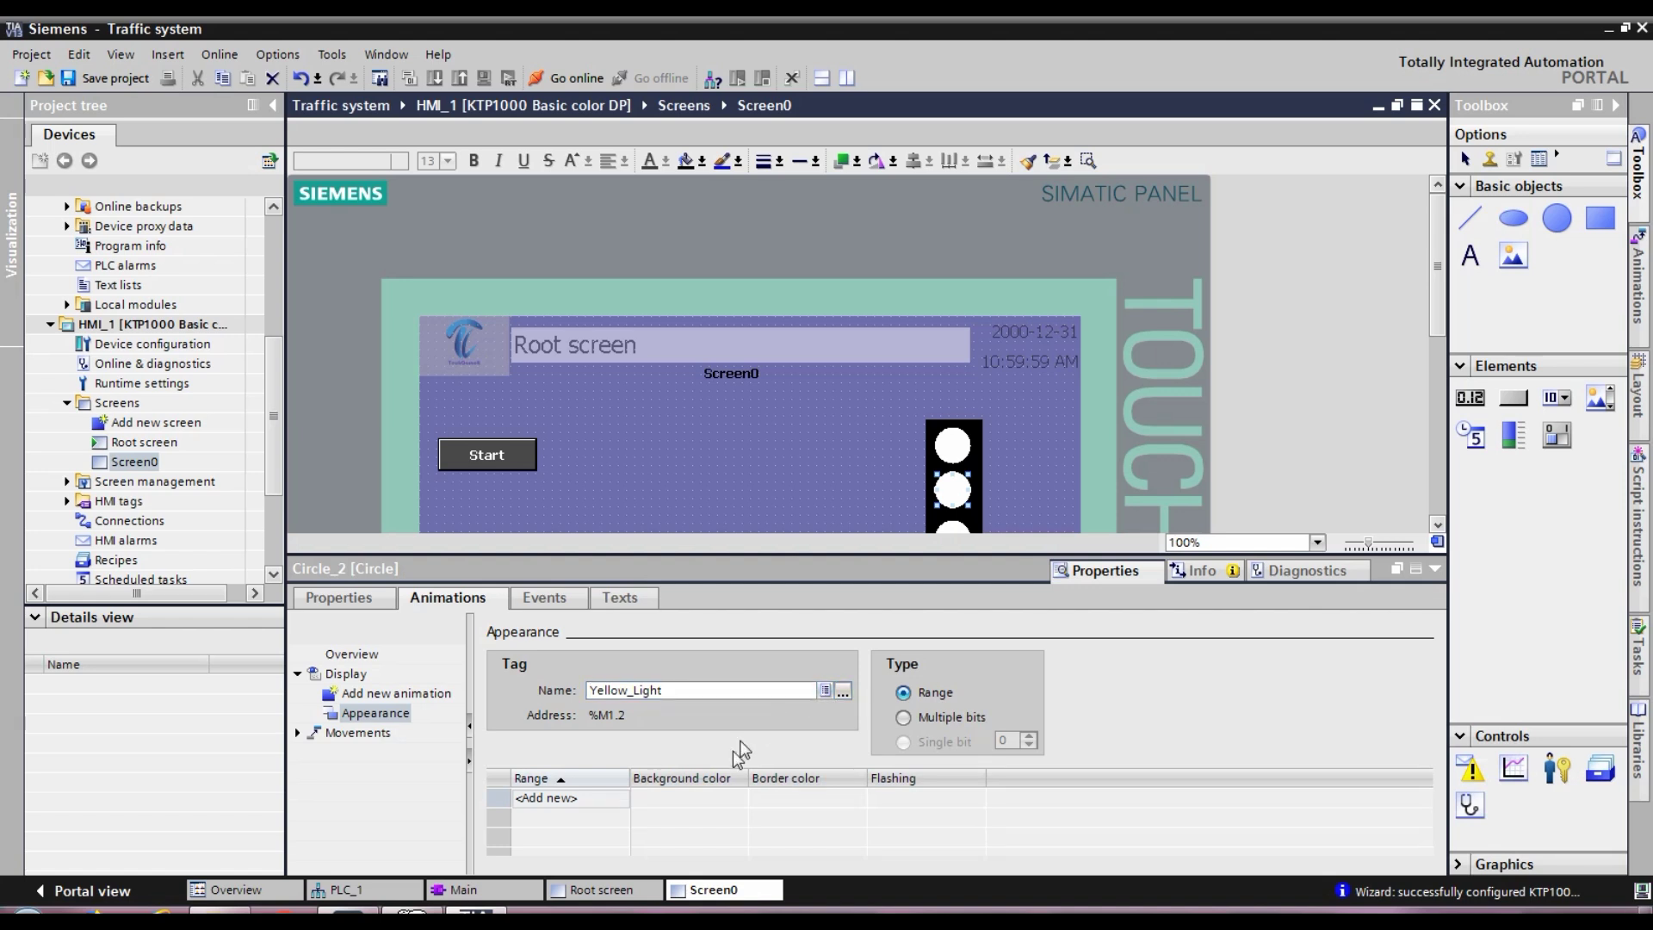
Step: Add range 0 with white background and range 1 with yellow background 255, 218, 44 to the middle circle's appearance animation
left_click(603, 796)
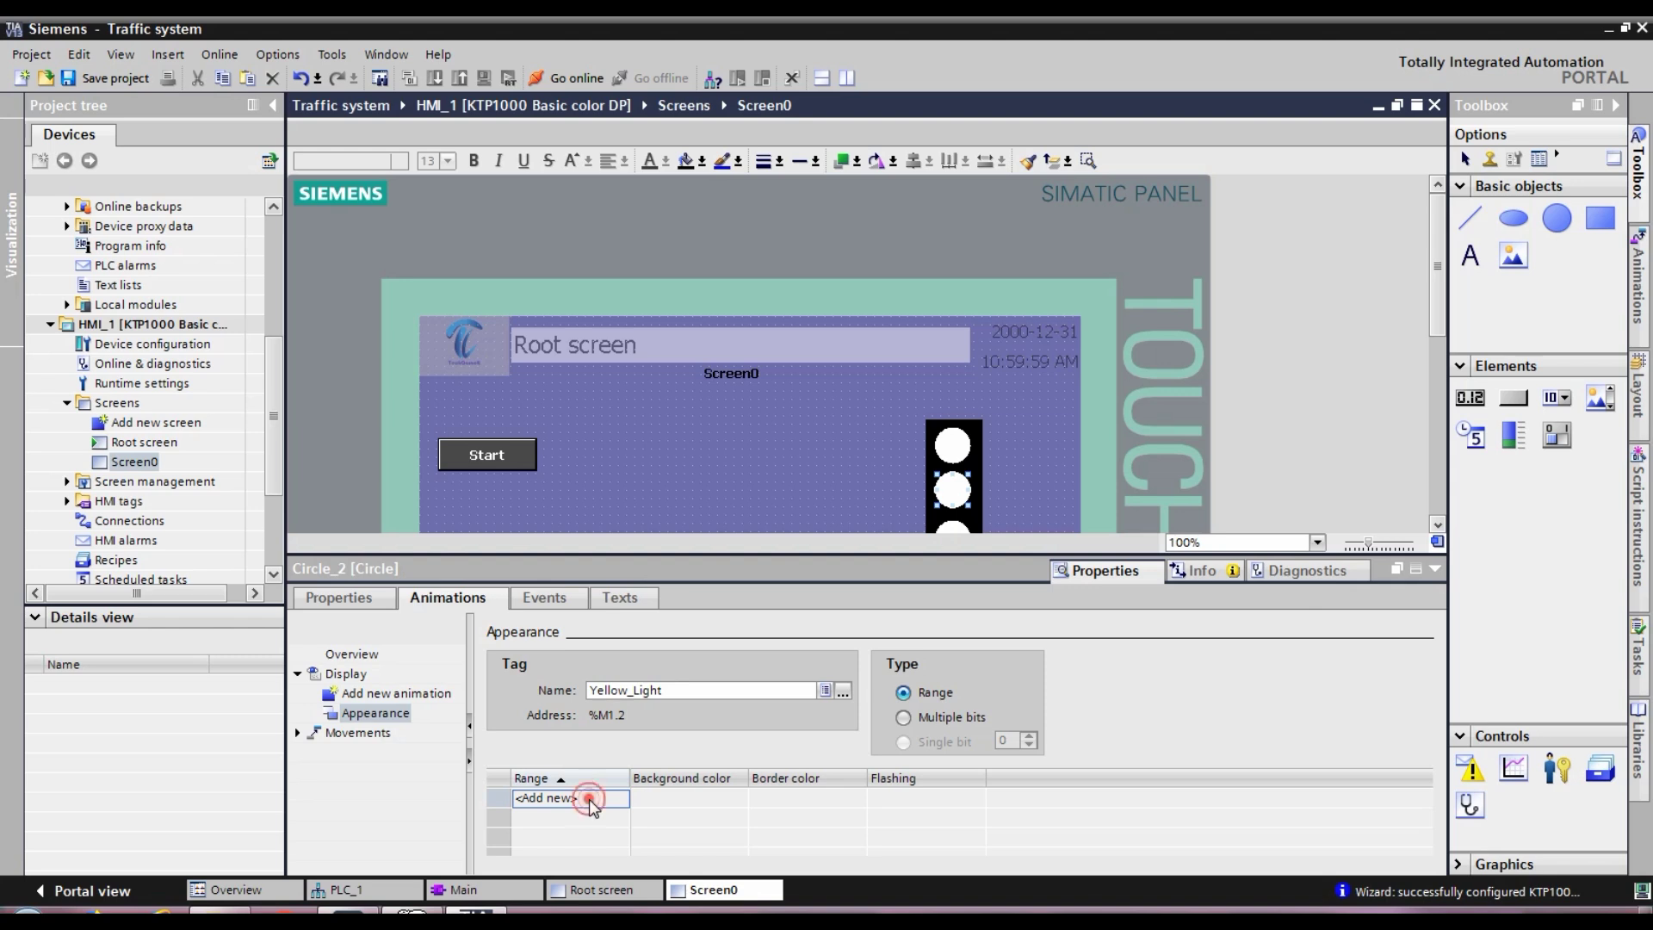
left_click(589, 798)
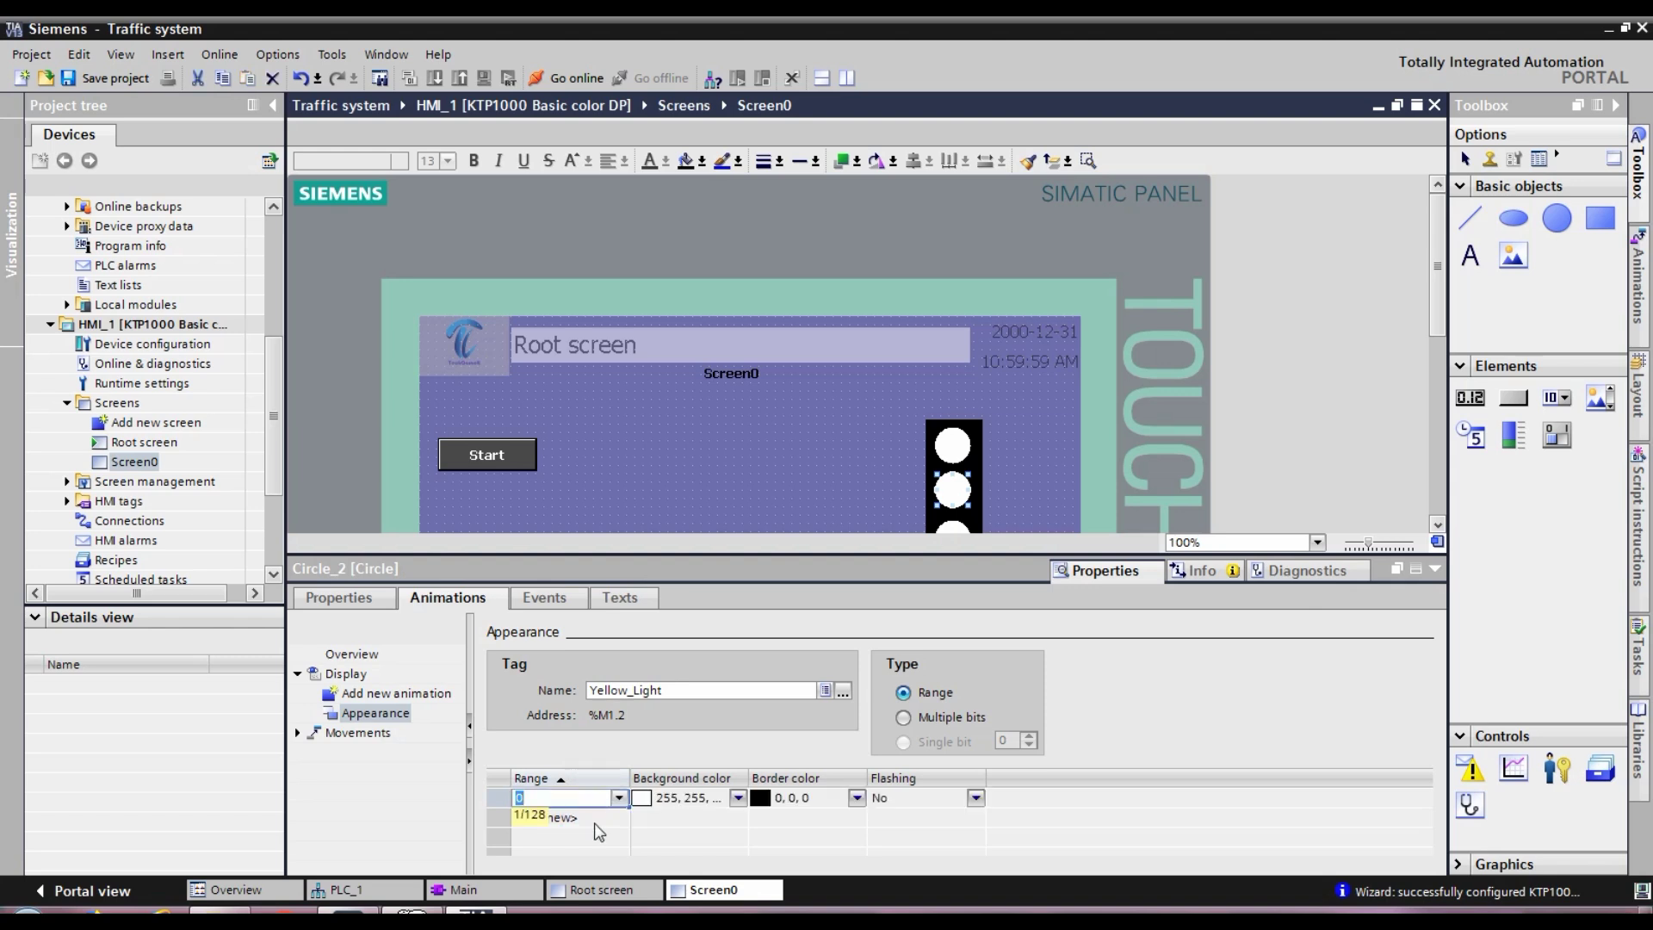
left_click(574, 816)
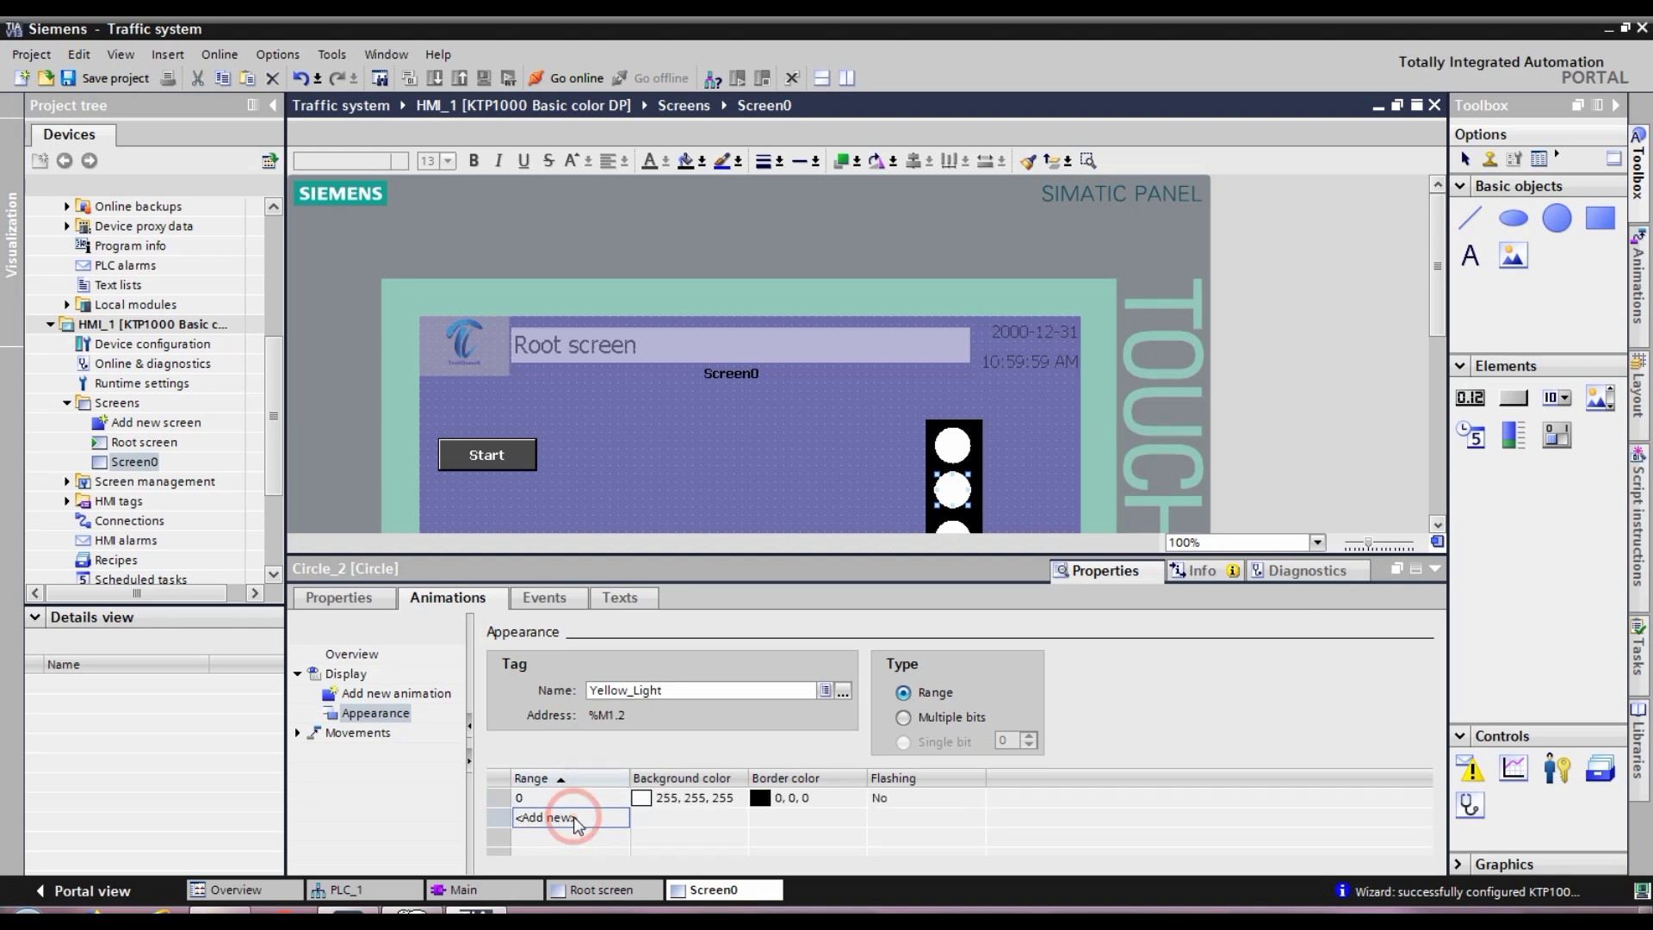
left_click(738, 819)
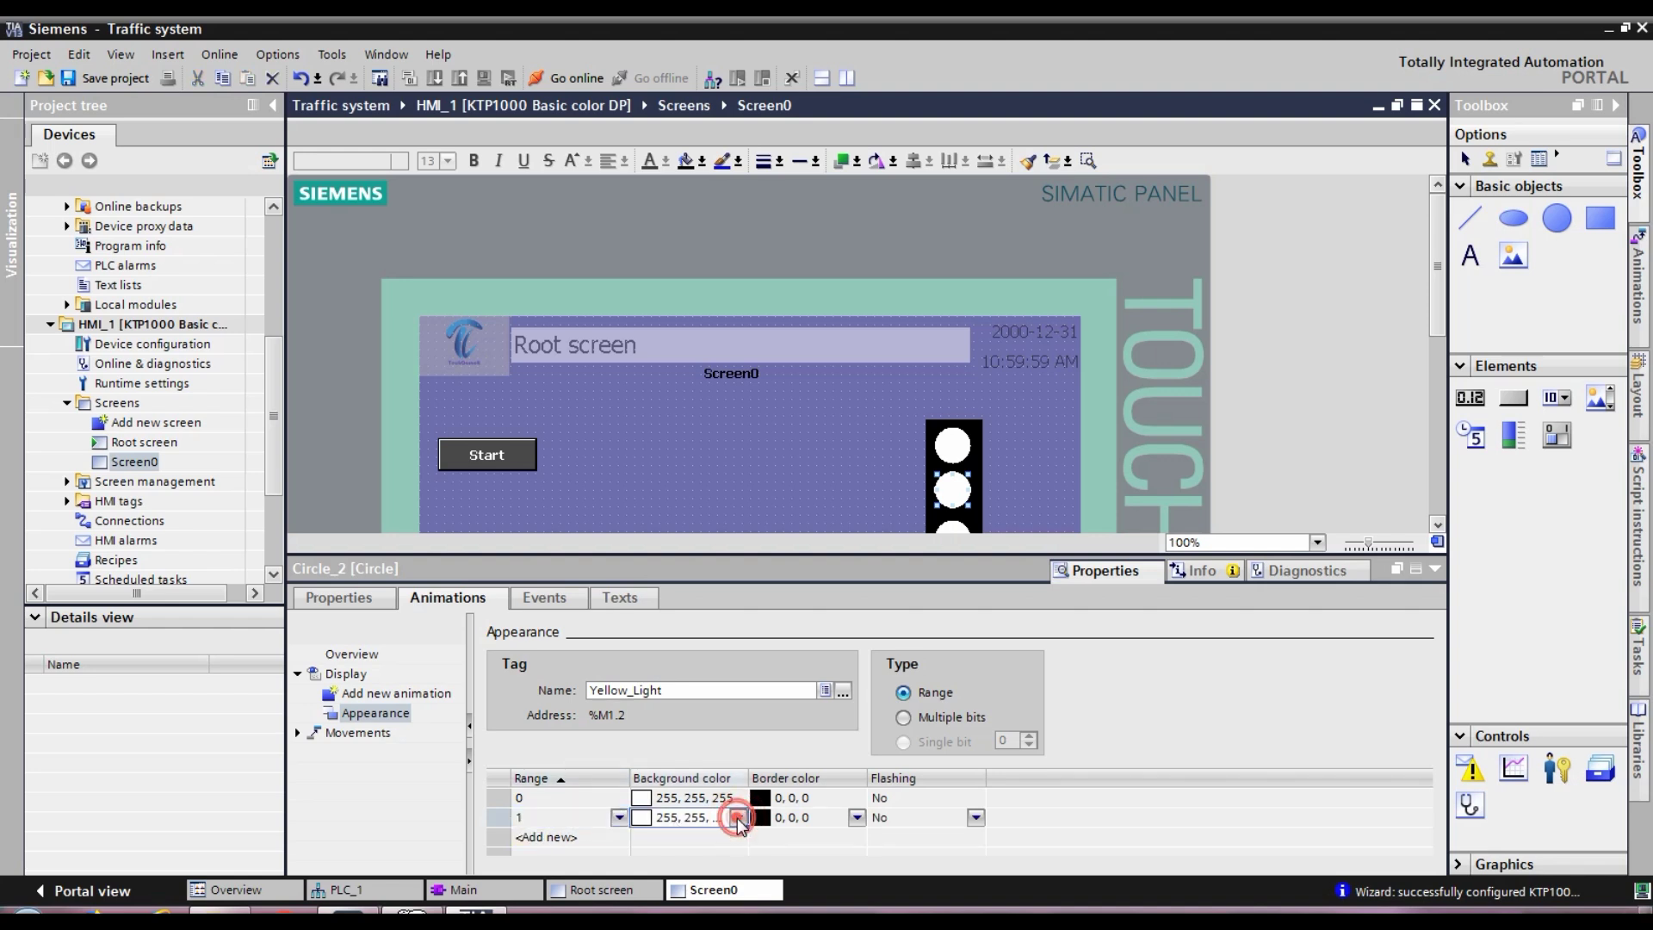
left_click(737, 818)
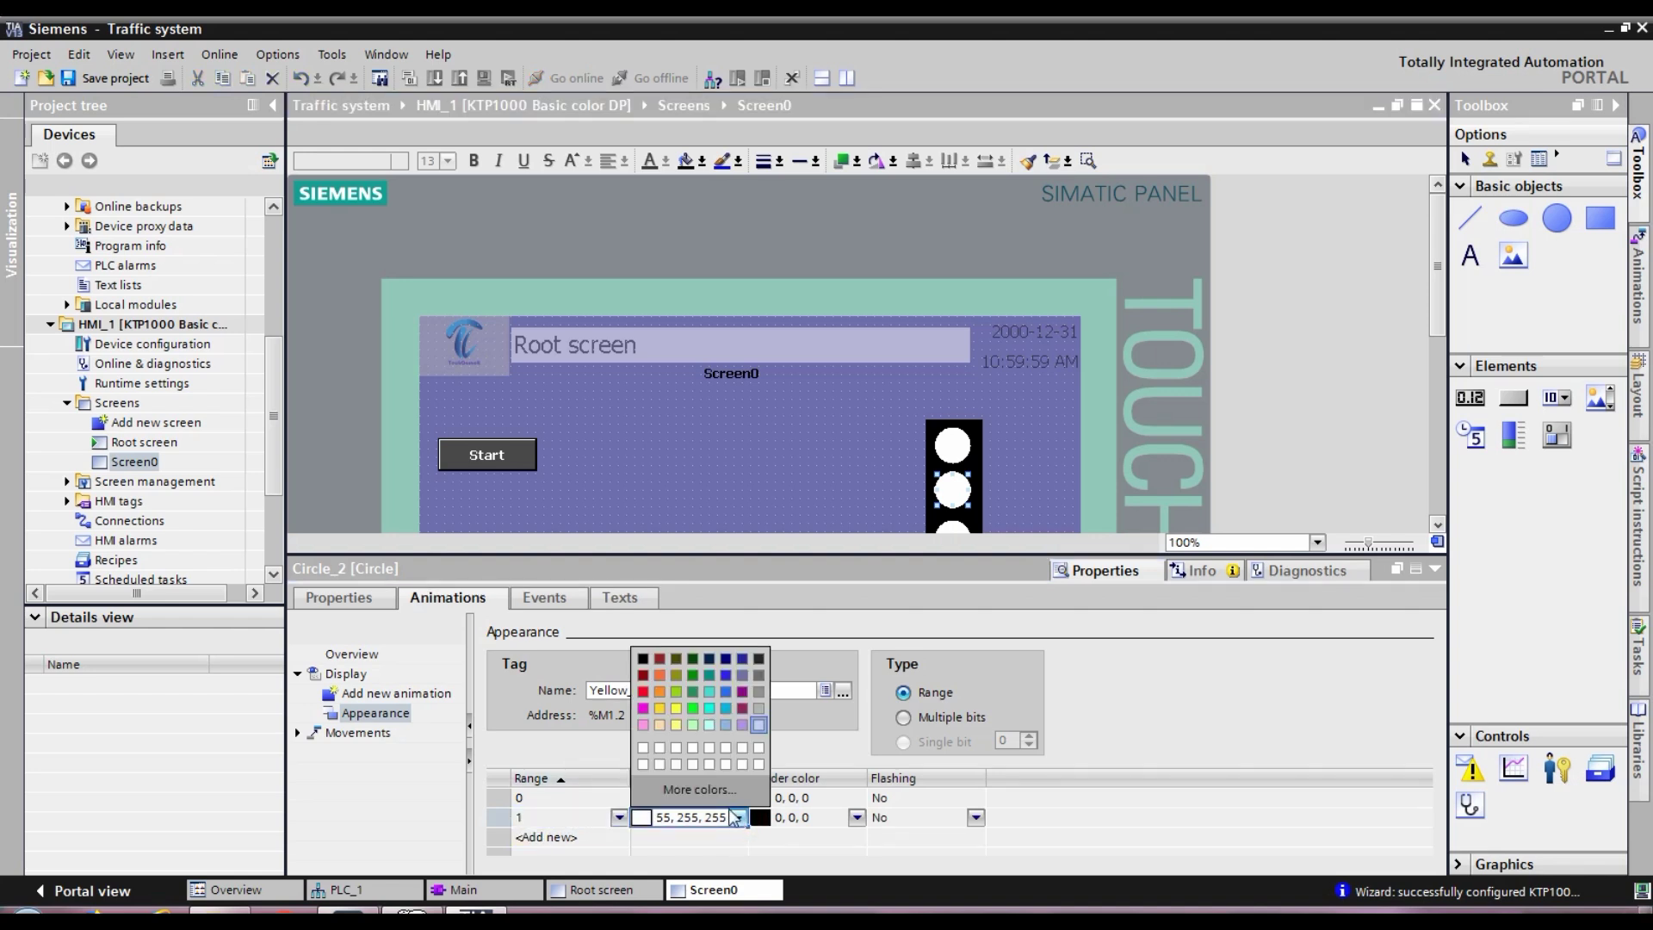
left_click(659, 706)
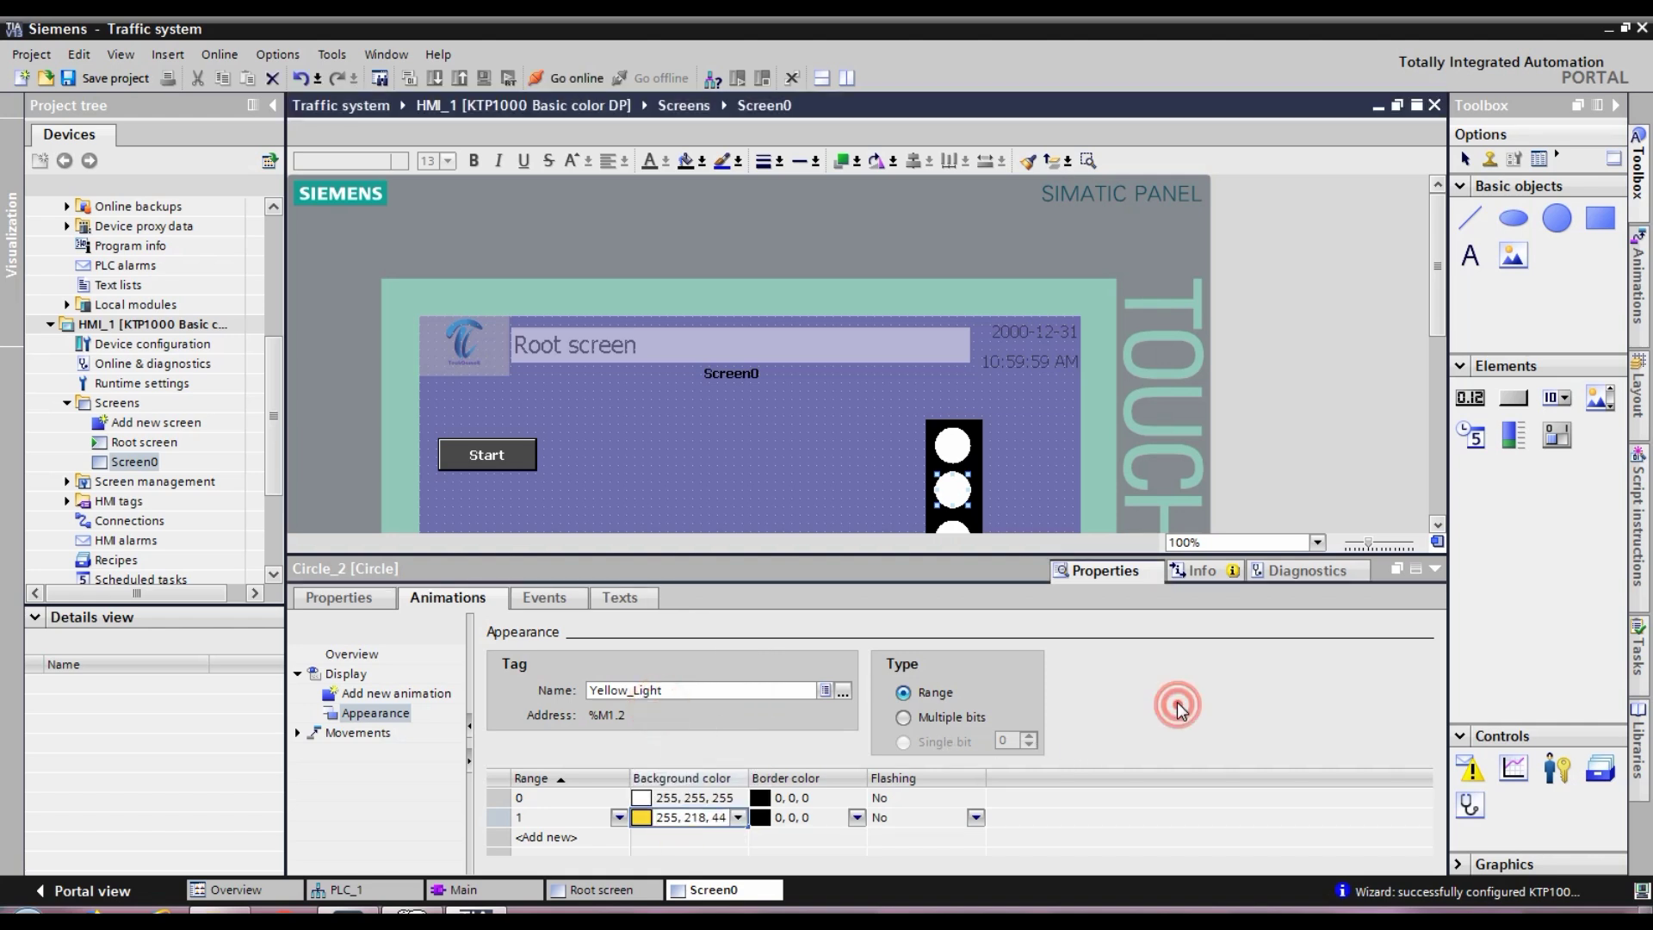
left_click(1436, 569)
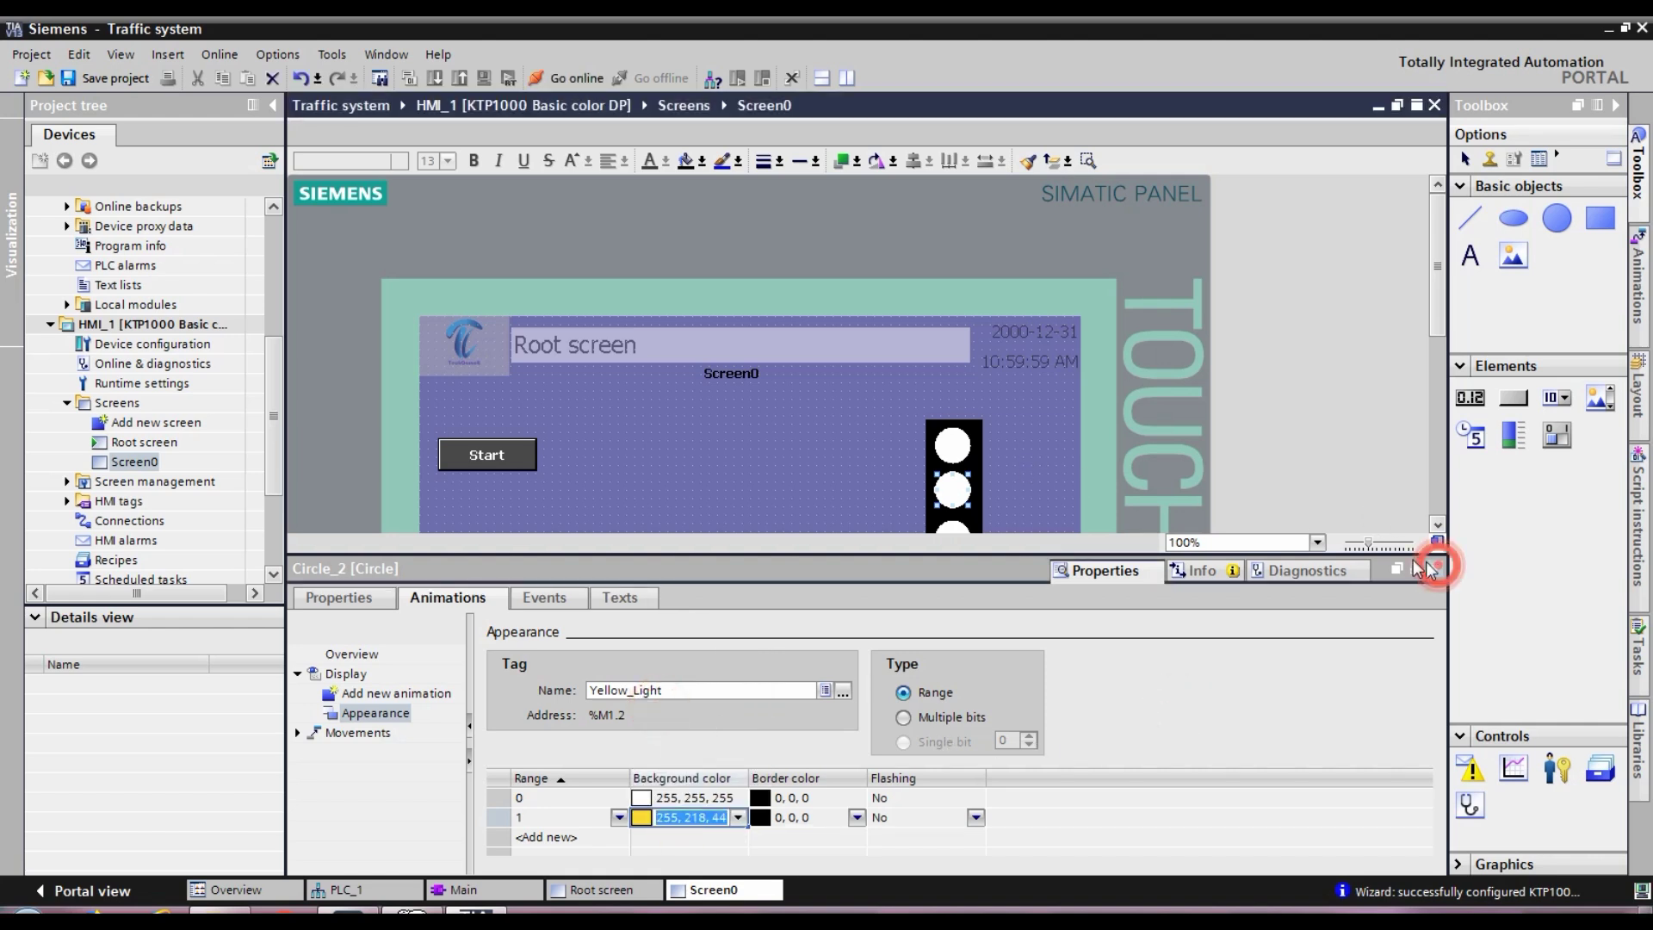
Step: Add an Appearance animation to the traffic light's bottom circle and link it to Green_Light from PLC_1's default tag table
double_click(950, 538)
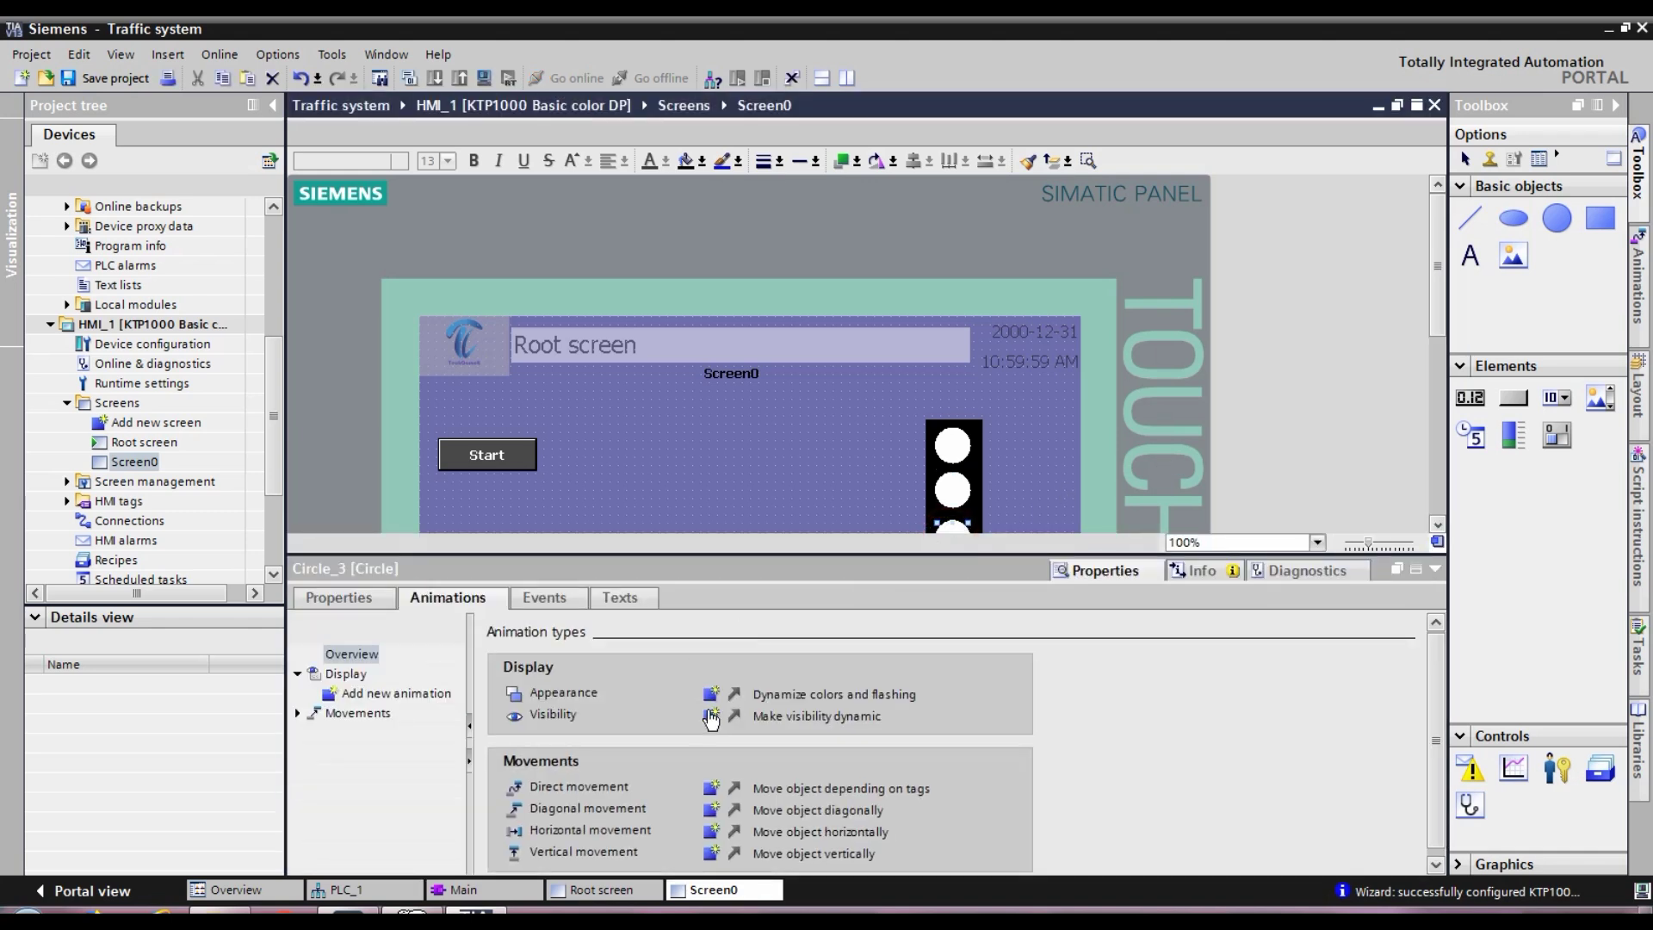
left_click(711, 694)
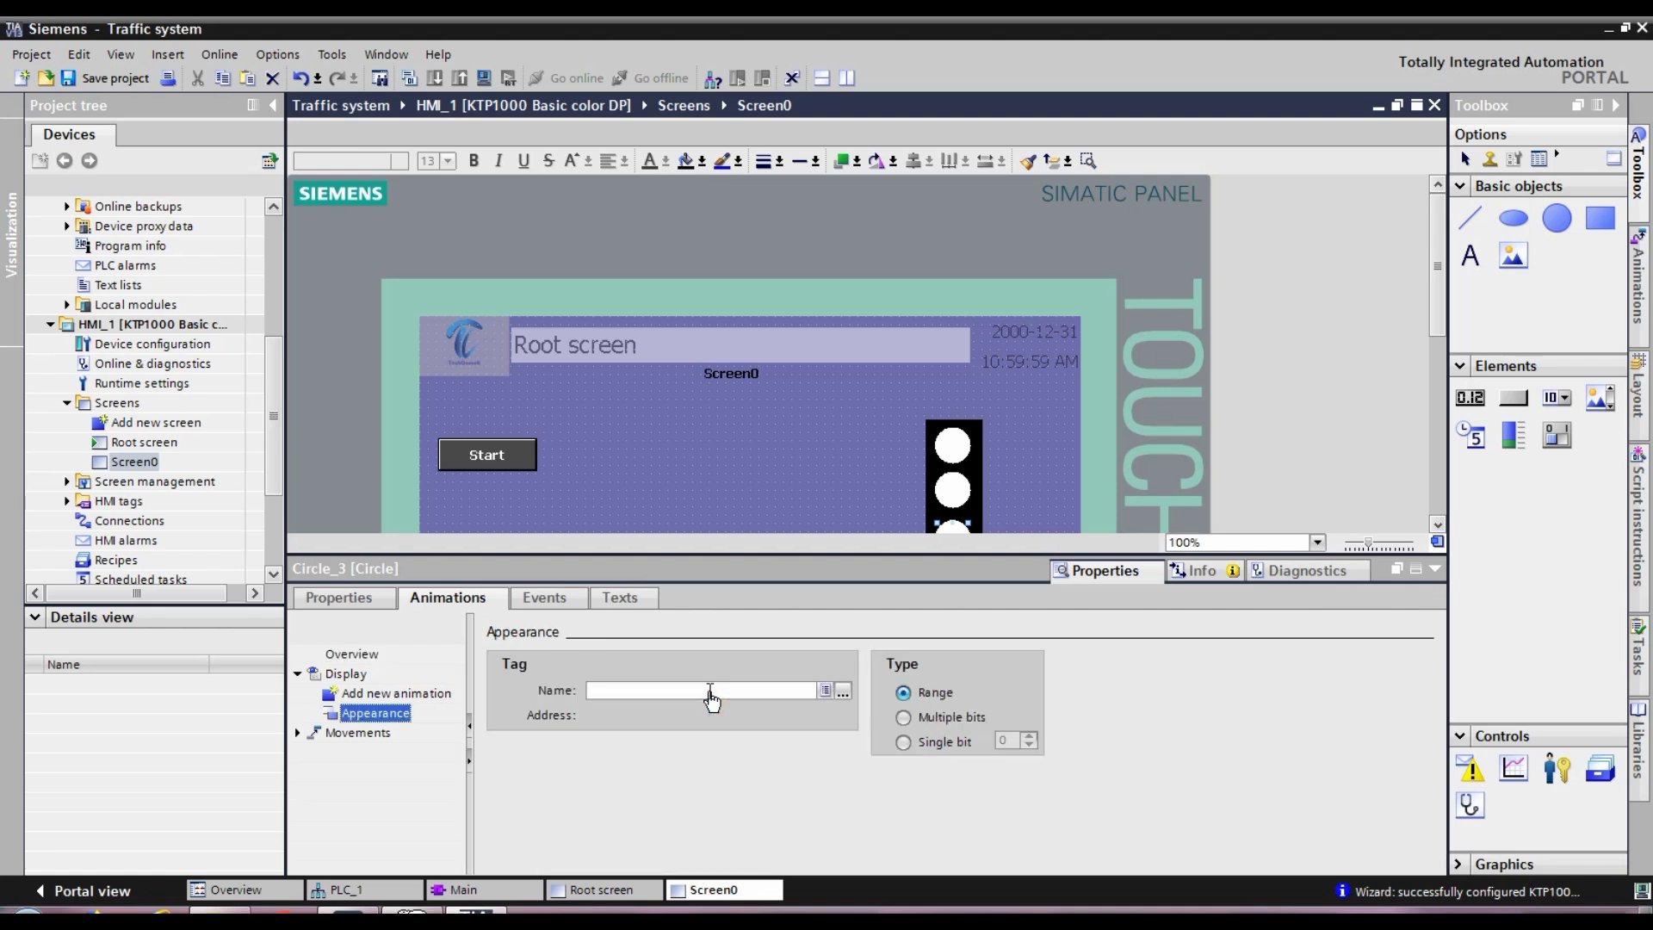
left_click(825, 689)
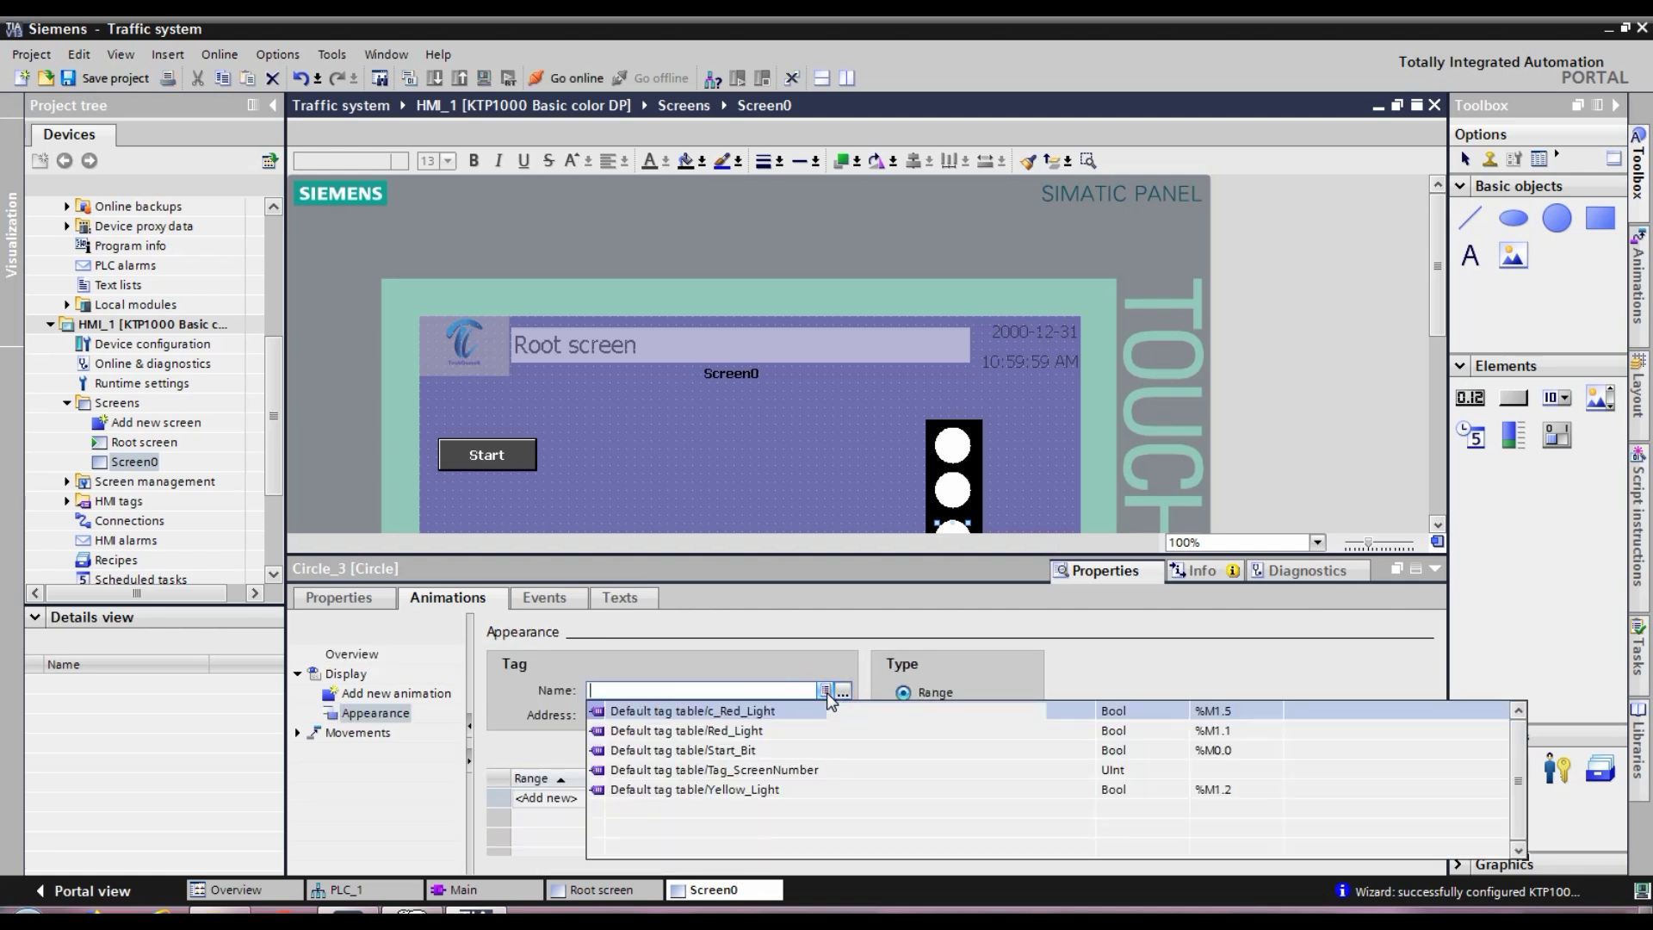
key("Down")
key("Down")
key("Down")
key("Down")
key("Down")
key("Down")
key("Down")
key("Down")
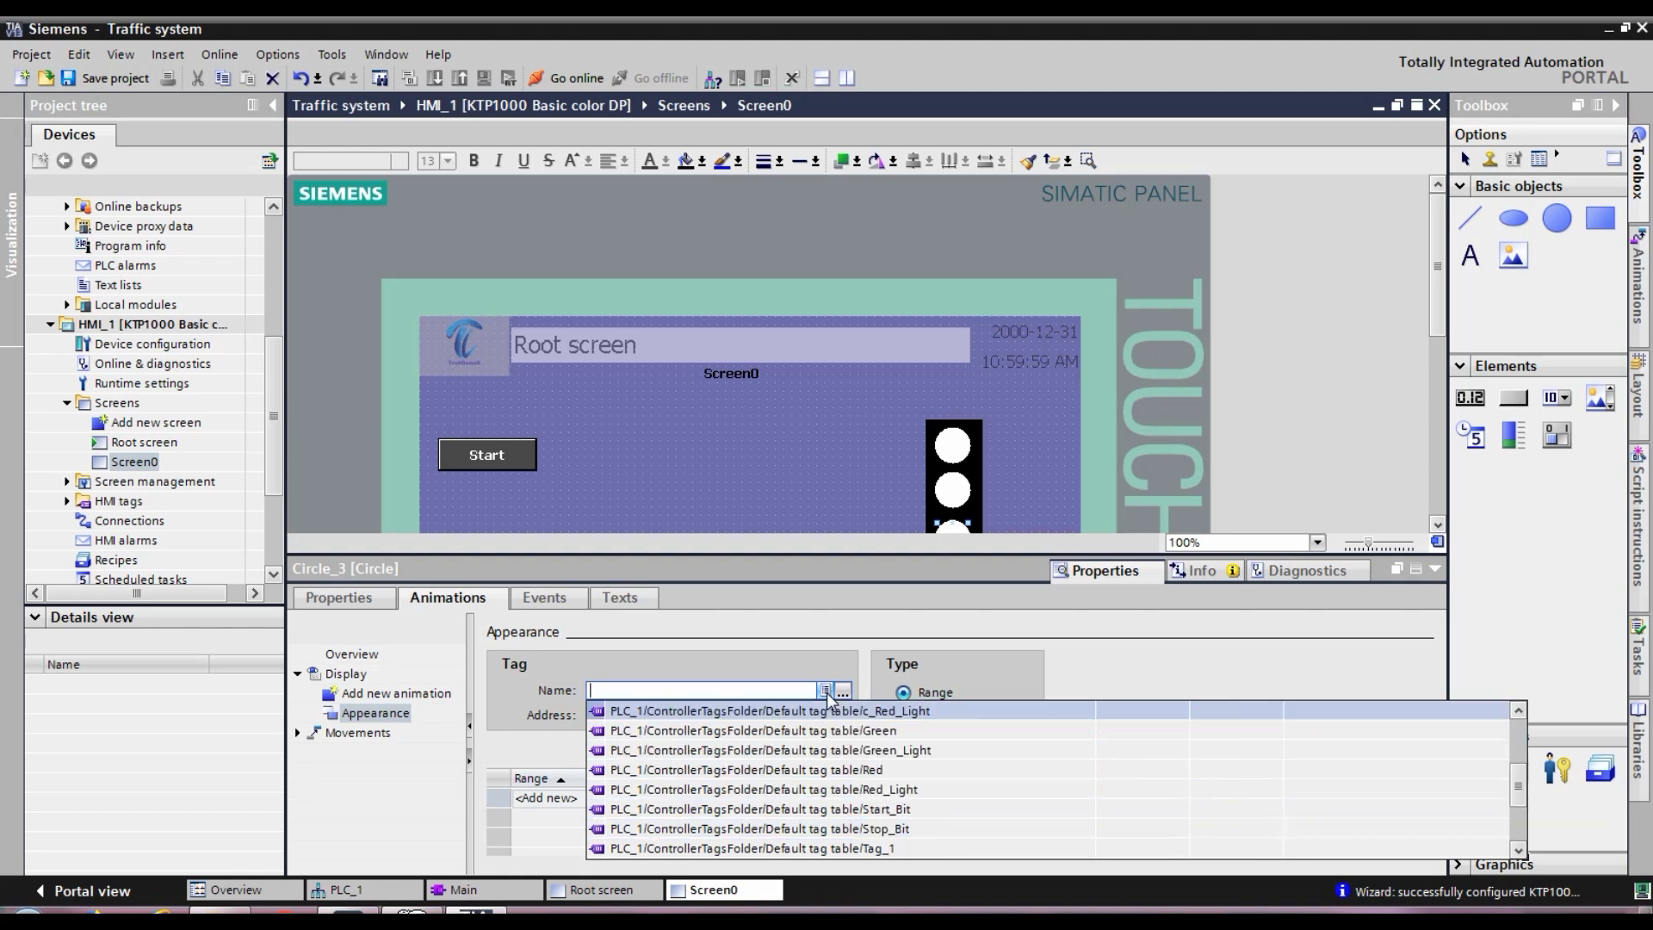
key("Down")
key("Down")
key("Return")
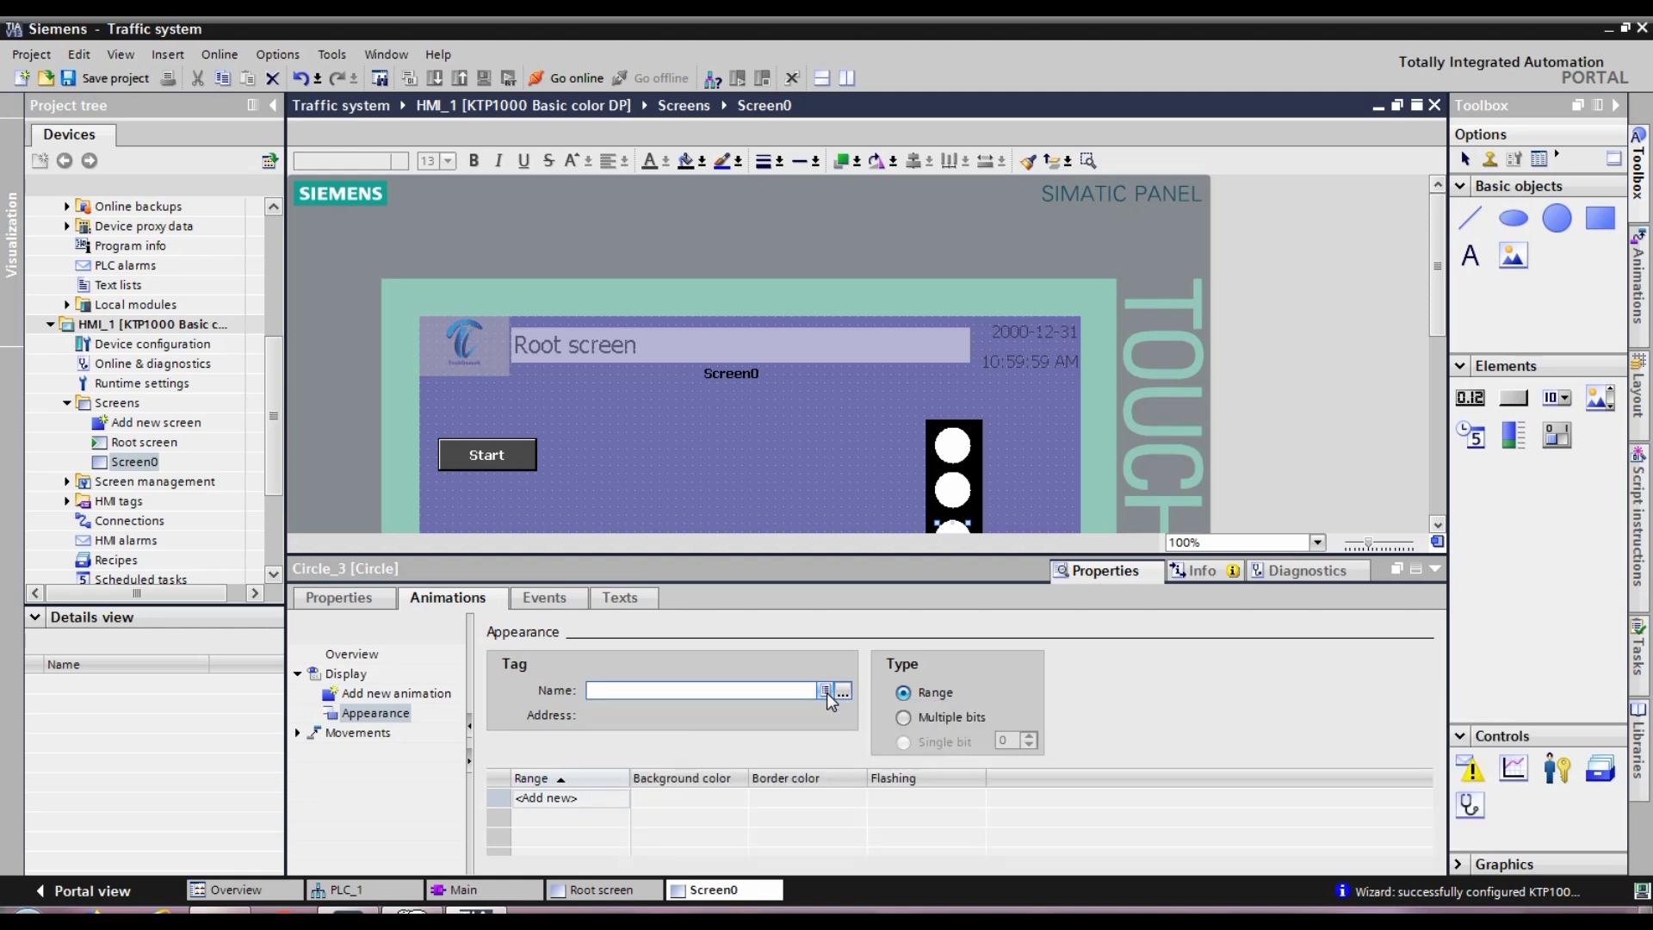
Step: Add range 0 with white background and range 1 with green background to the bottom circle's appearance animation
double_click(582, 795)
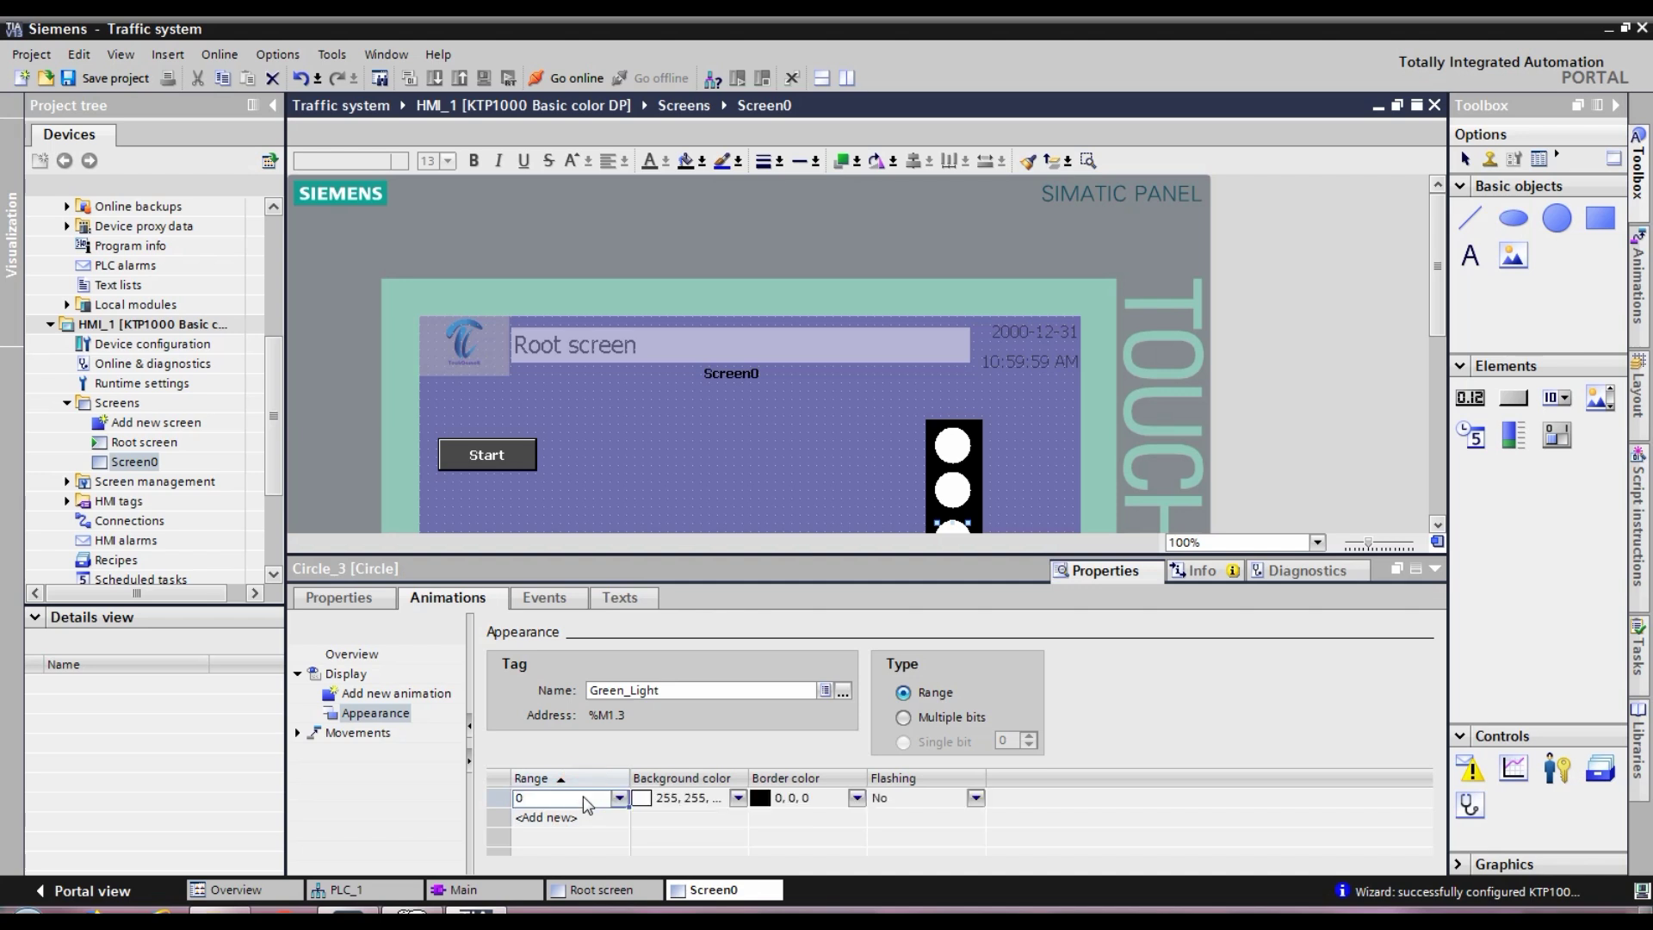
left_click(583, 816)
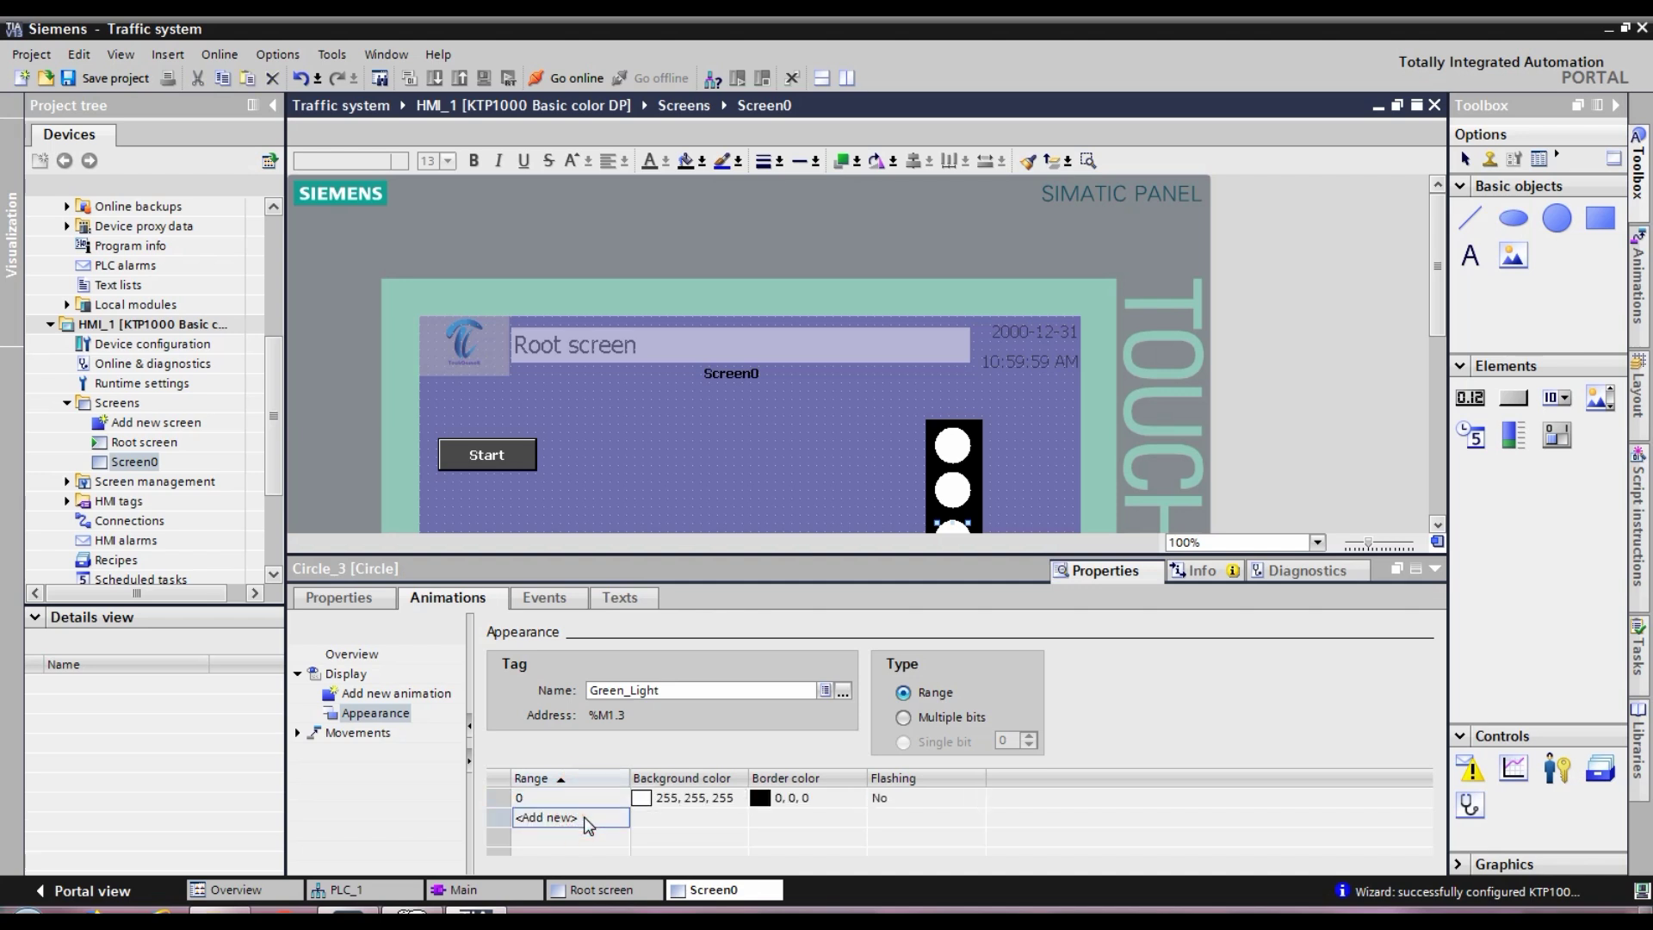
left_click(584, 816)
left_click(738, 818)
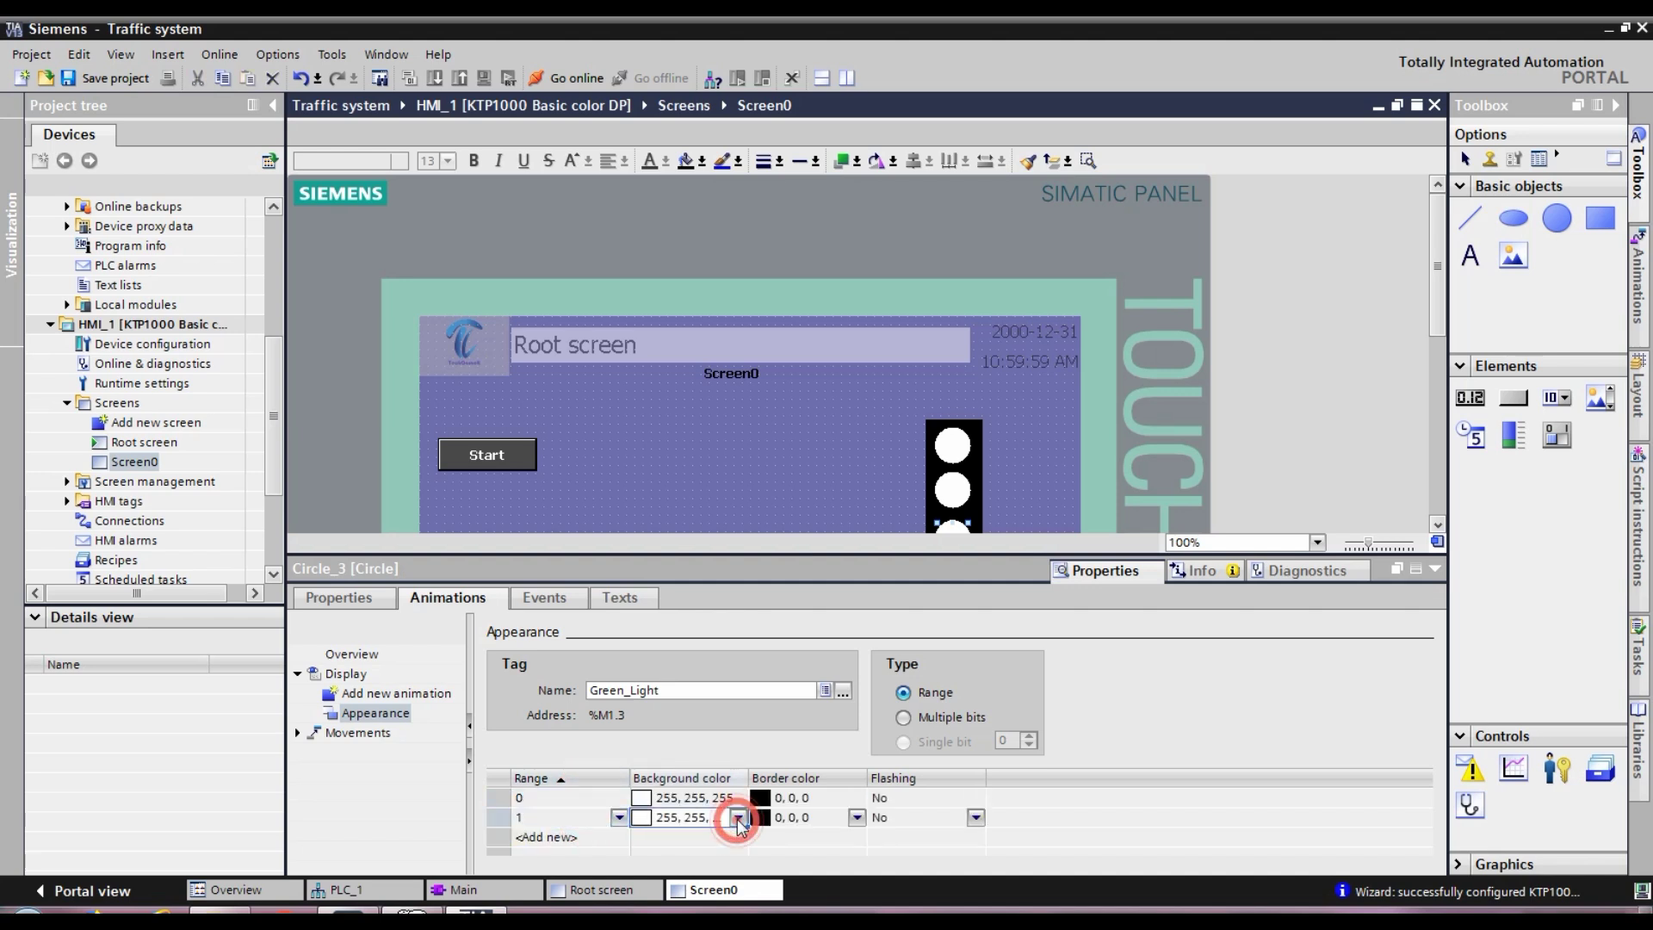
left_click(738, 817)
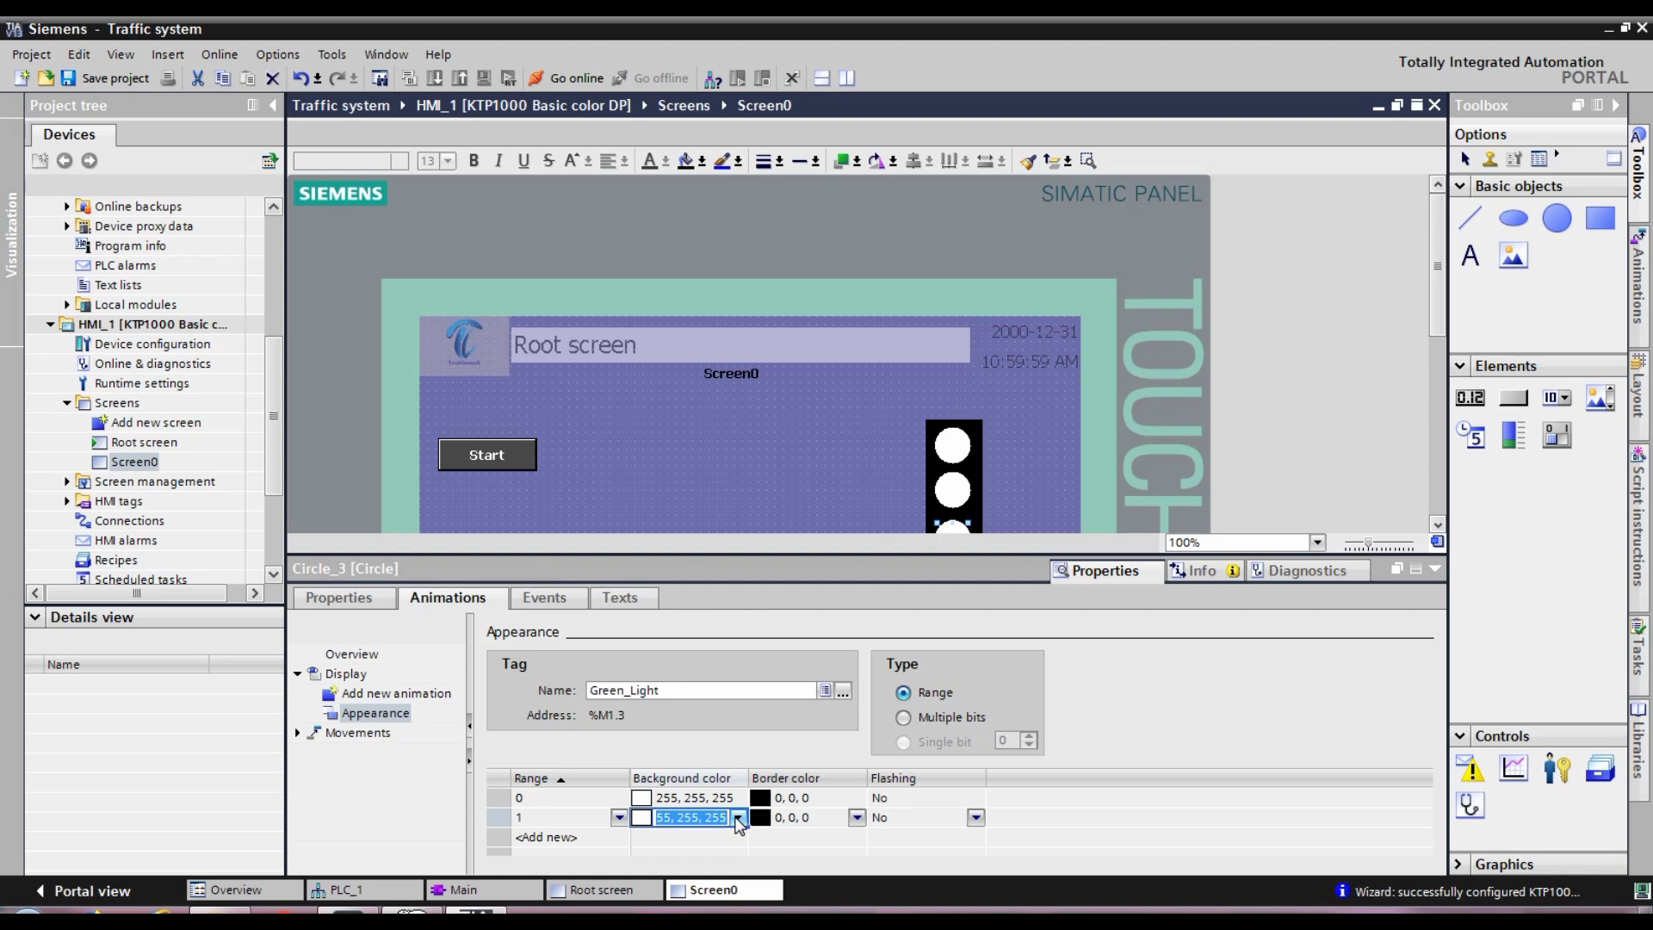
left_click(738, 818)
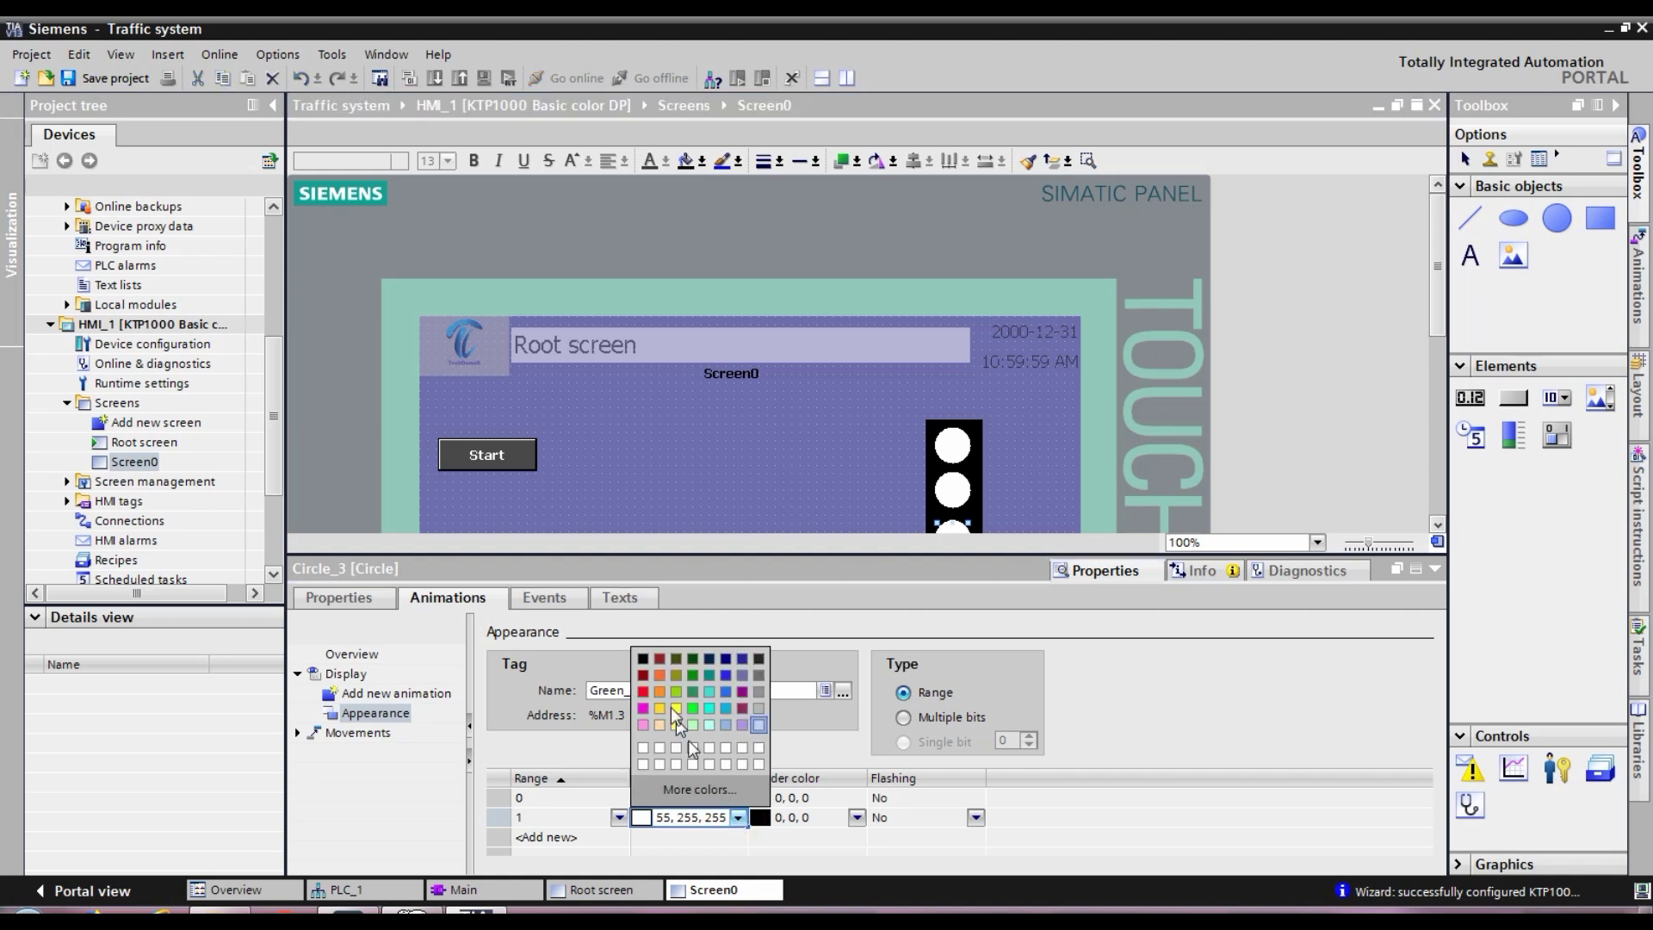
left_click(697, 694)
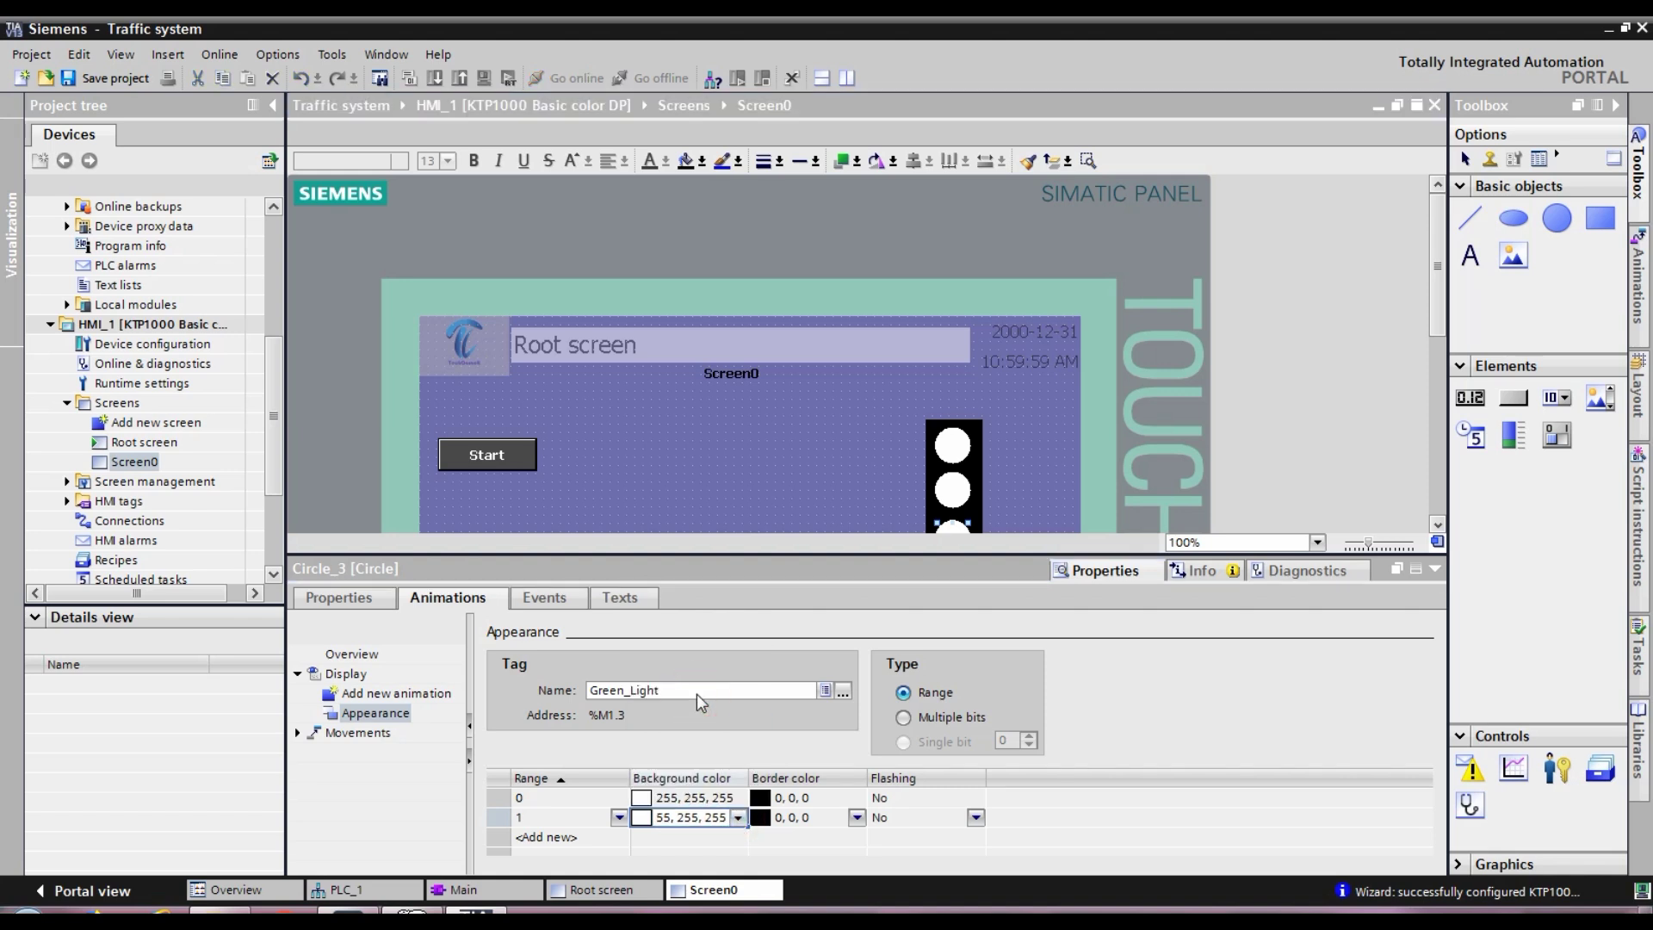
left_click(1435, 569)
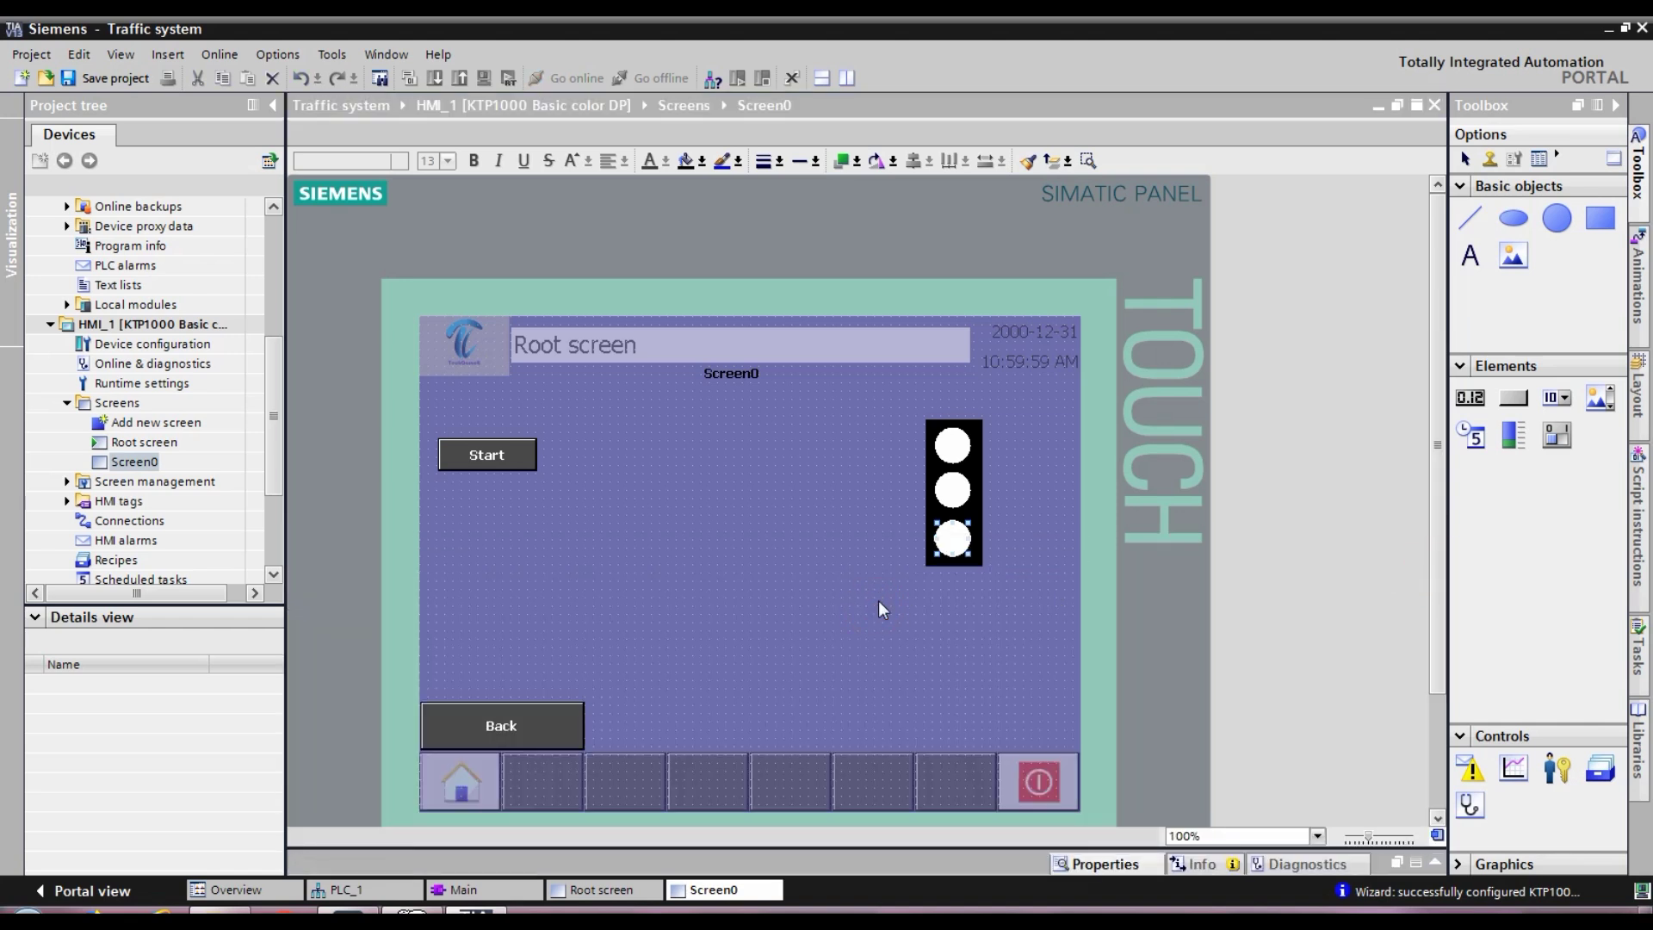
Step: Duplicate the complete traffic light and place the copy at the same height, between the Start button and the original
left_click(847, 523)
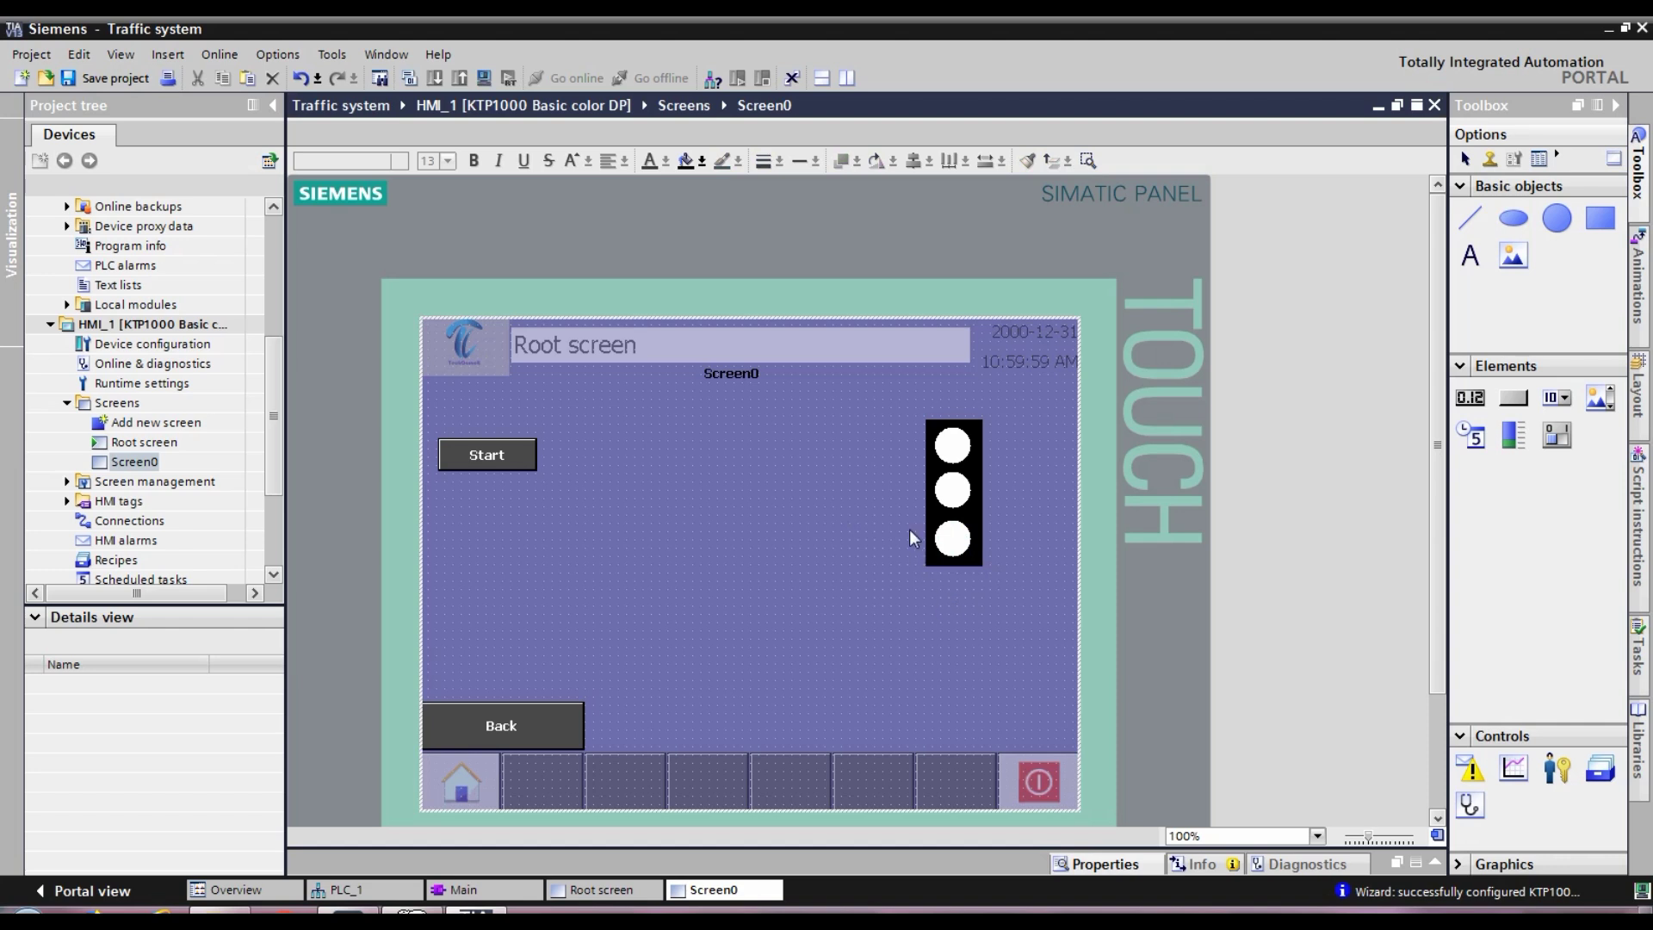
left_click_drag(913, 406, 995, 592)
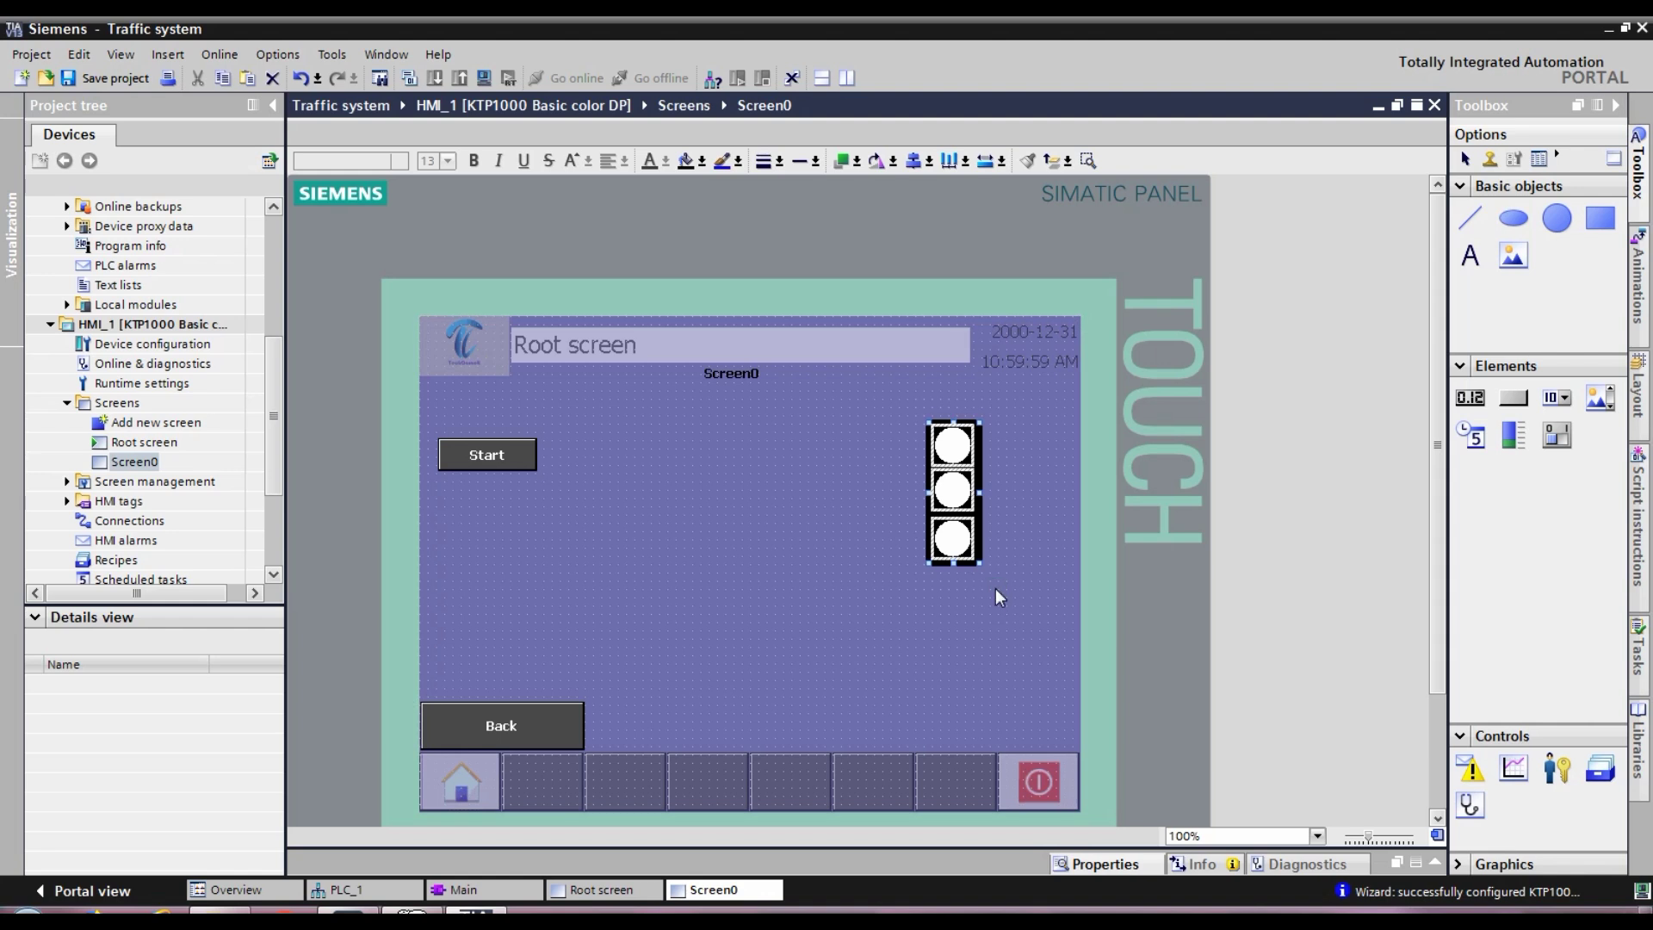
left_click_drag(978, 514, 896, 513)
left_click_drag(887, 511, 682, 514)
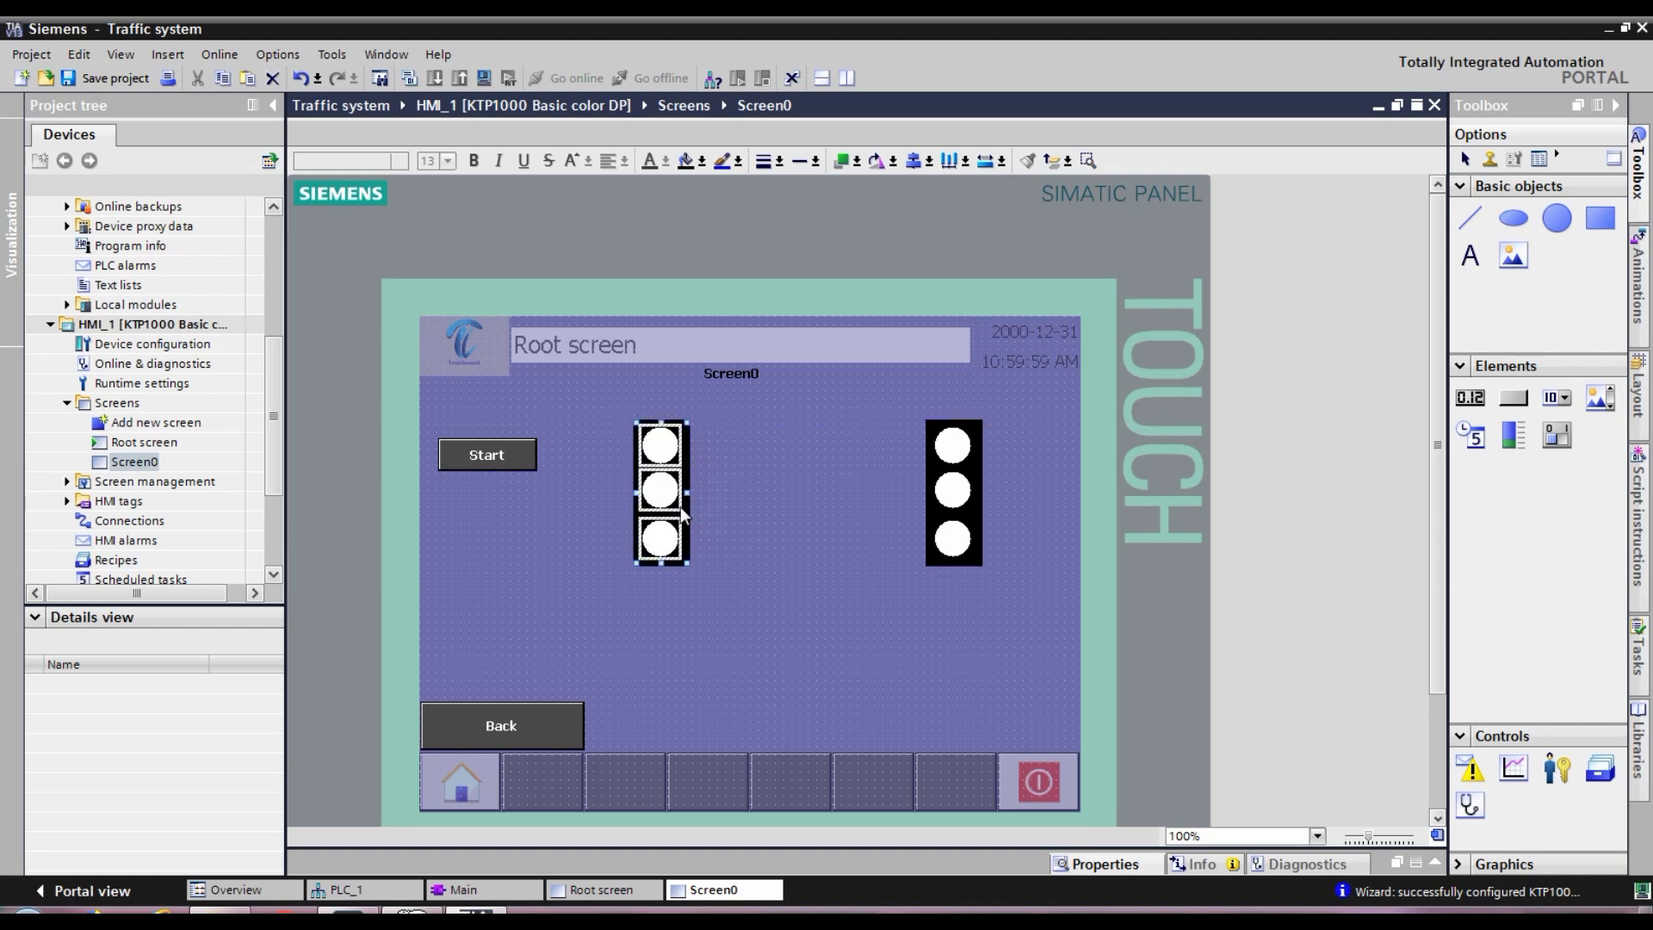
left_click(850, 615)
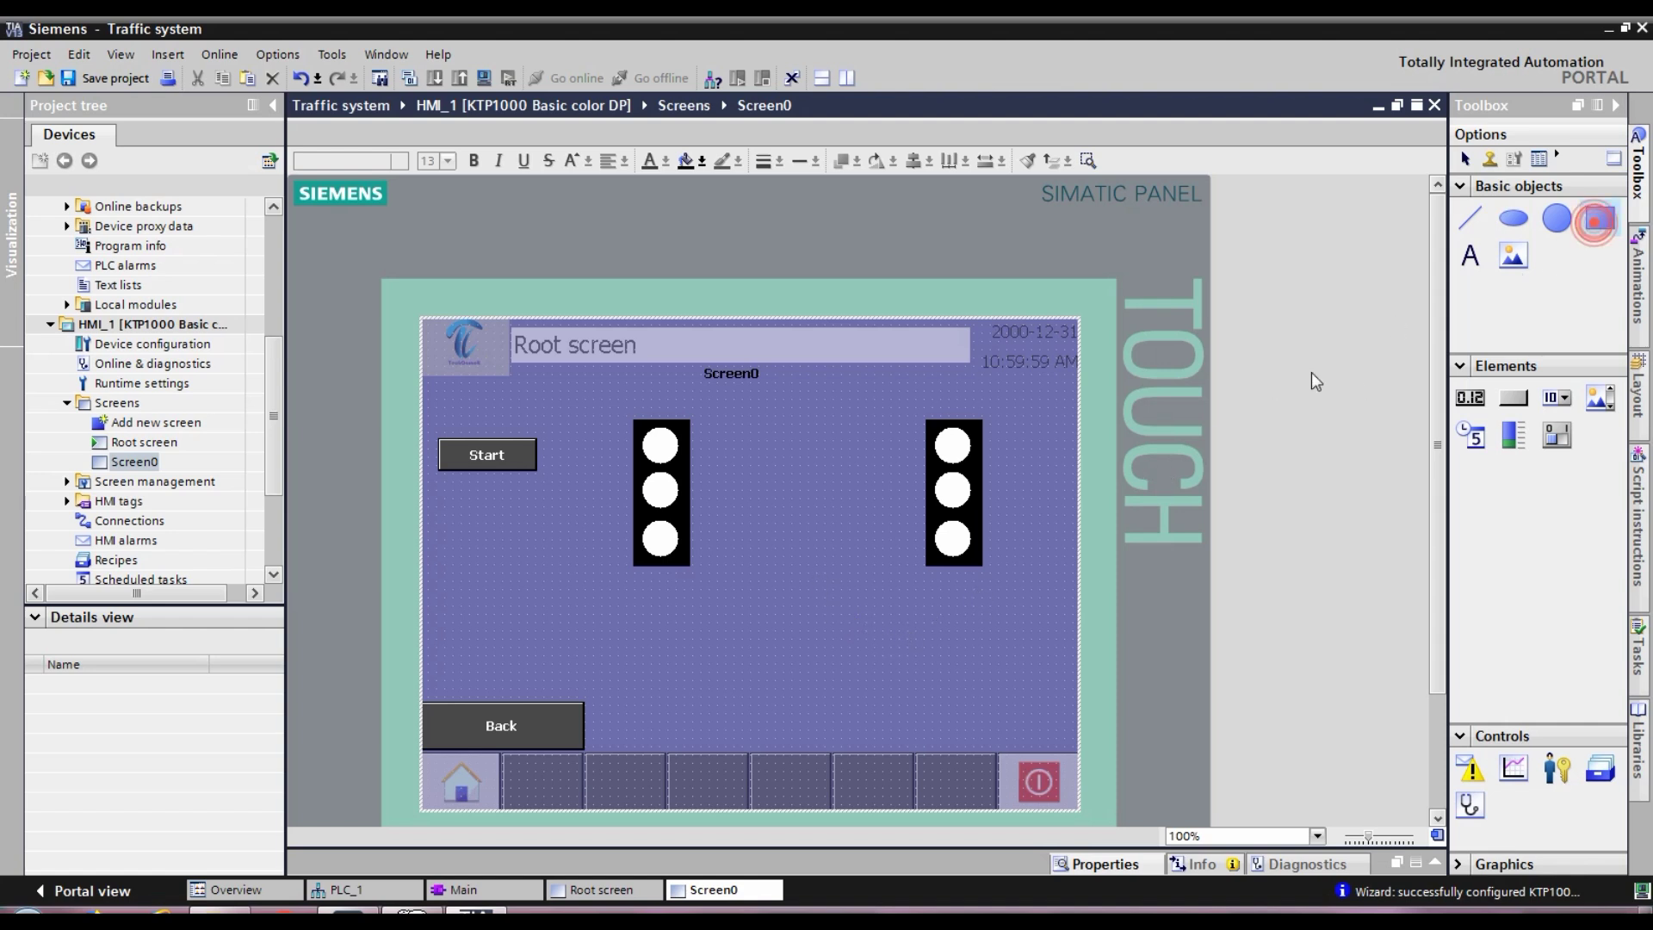
Step: Draw a black horizontal rectangle below and between the two traffic lights and place two copies of the top circle side by side on it
left_click(840, 600)
left_click_drag(840, 600, 842, 643)
right_click(815, 626)
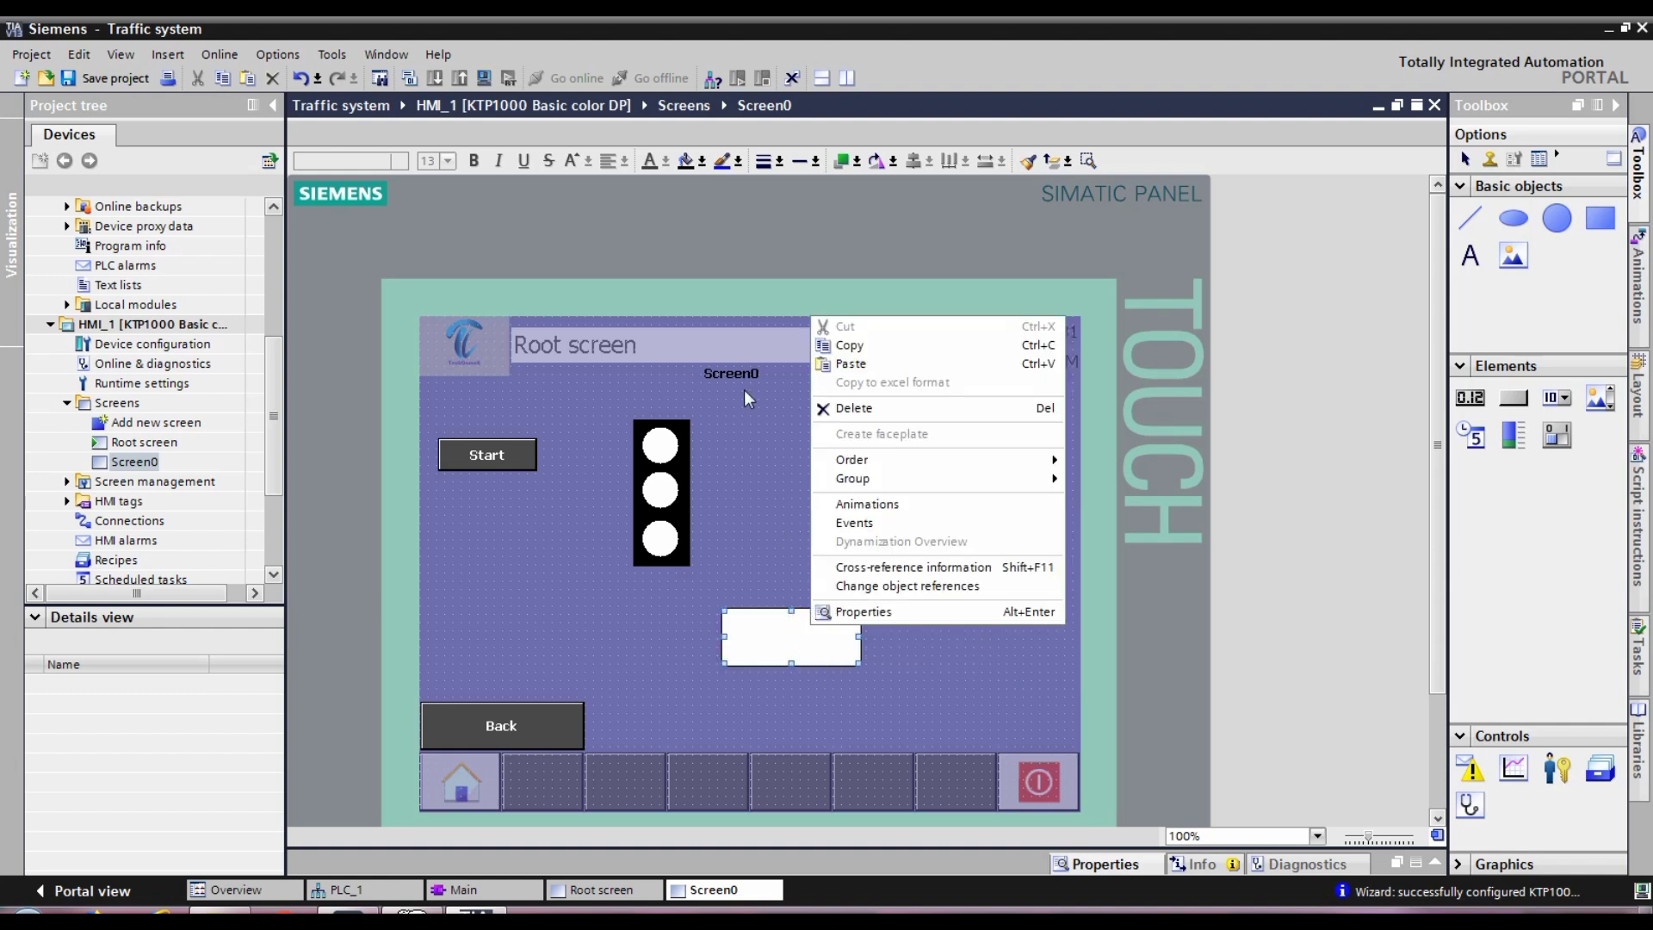
left_click(690, 167)
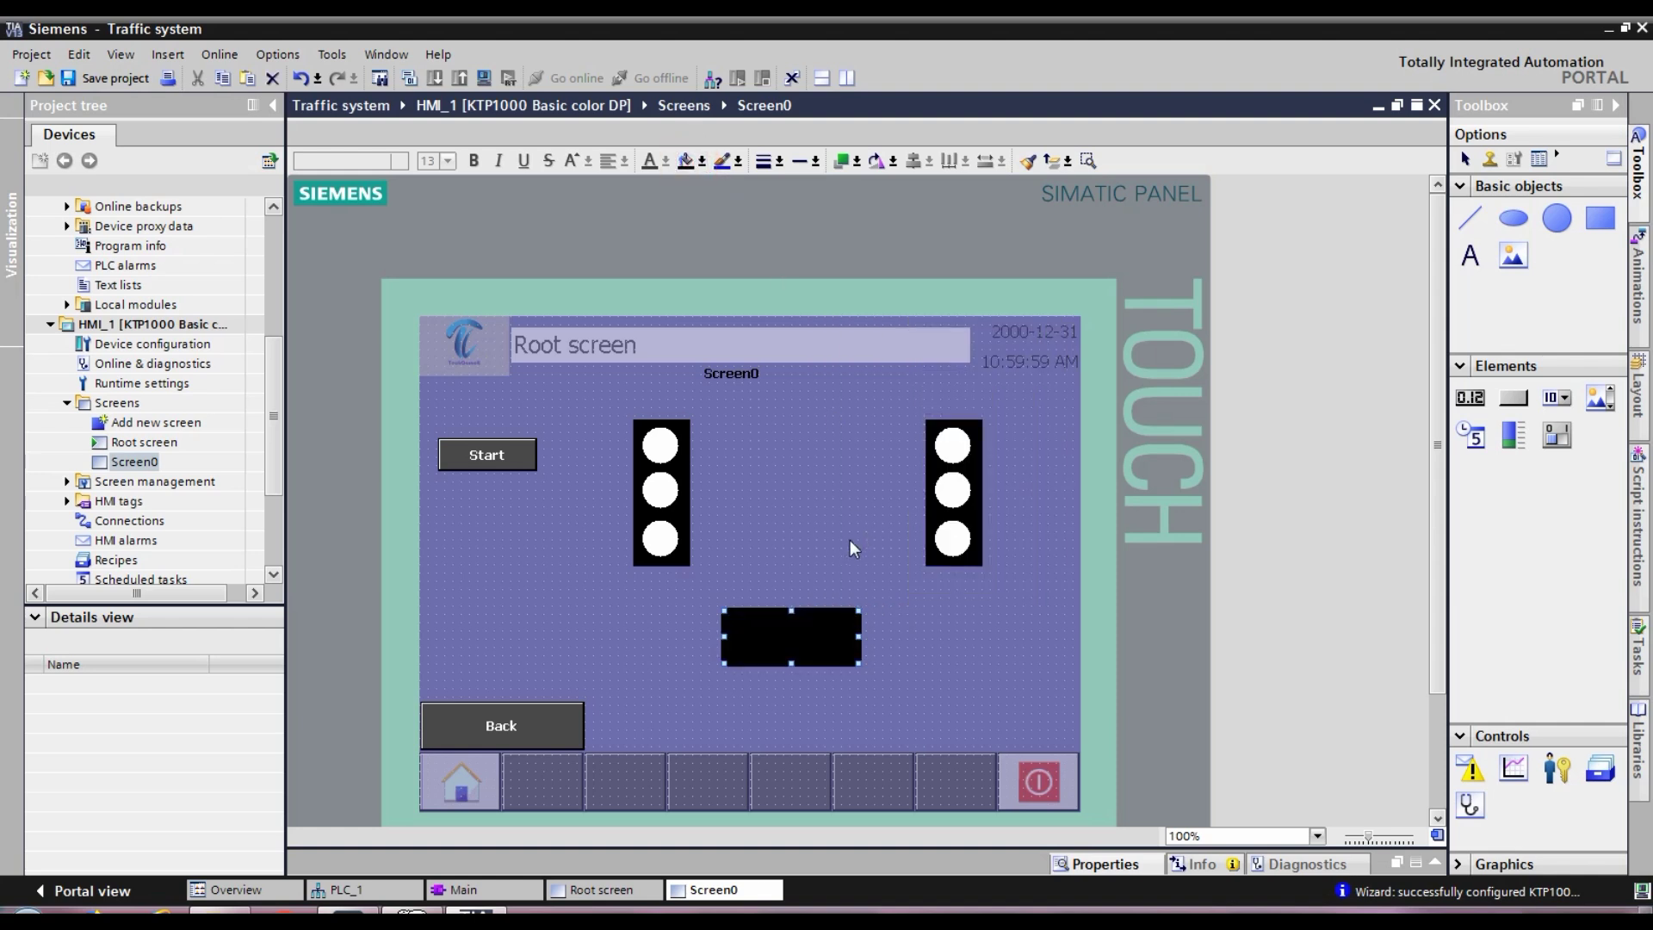
left_click(952, 445)
left_click_drag(952, 445, 815, 633)
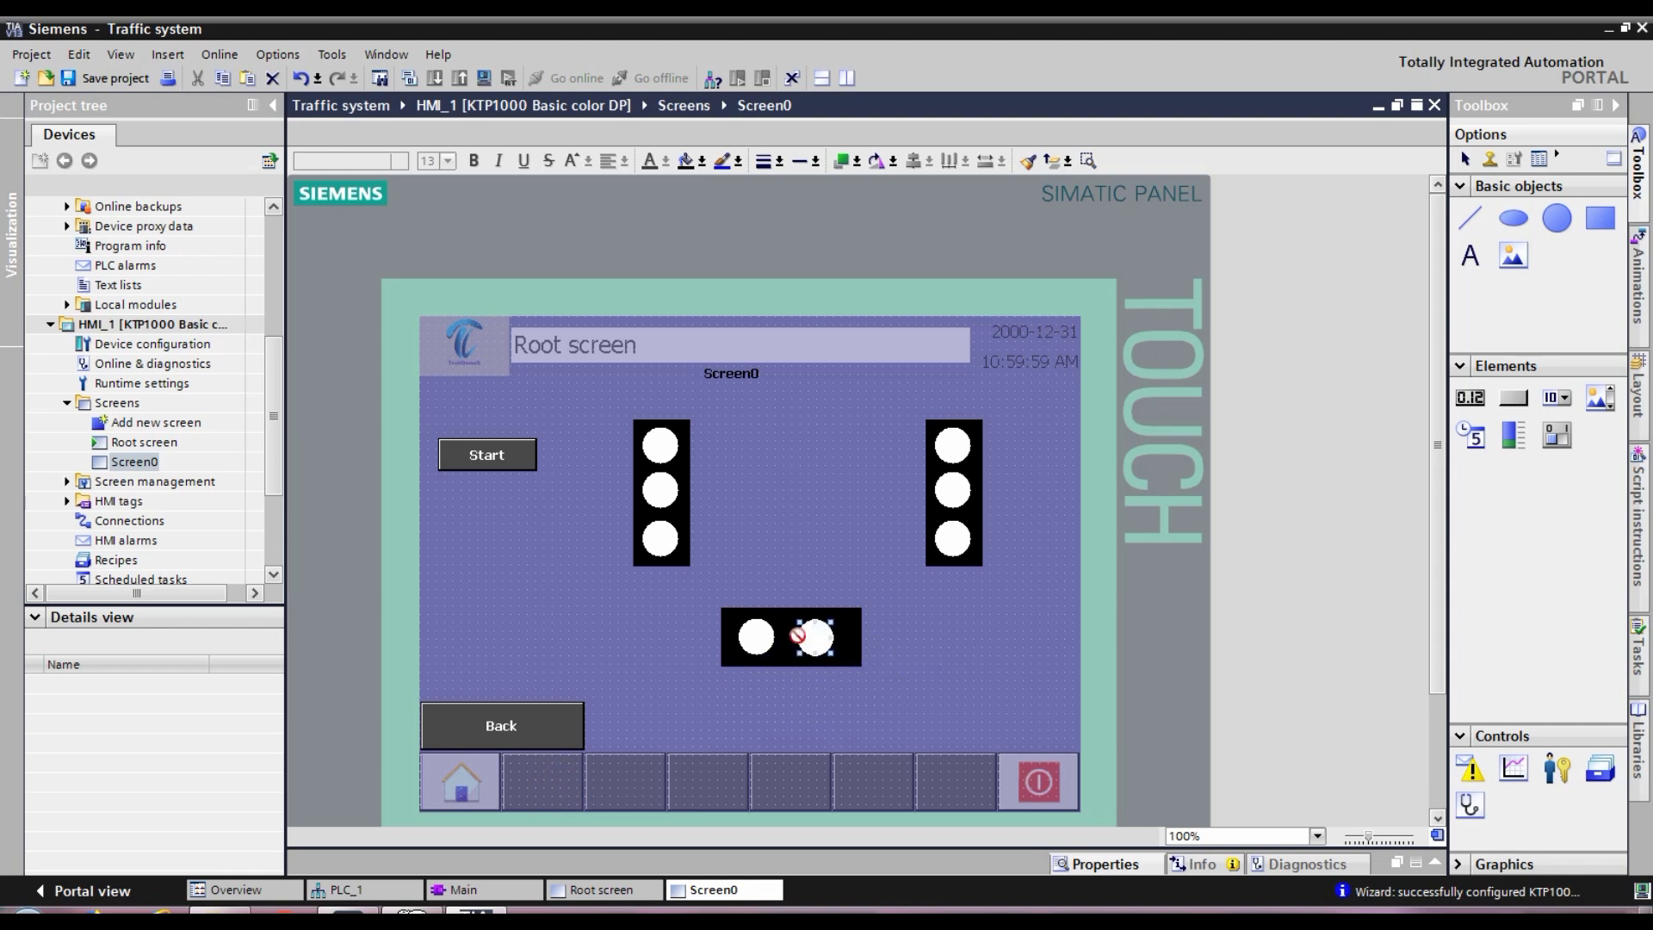
Step: Link the appearance animation of the horizontal signal's left circle to c_Red_Light from PLC_1's default tag table
double_click(745, 635)
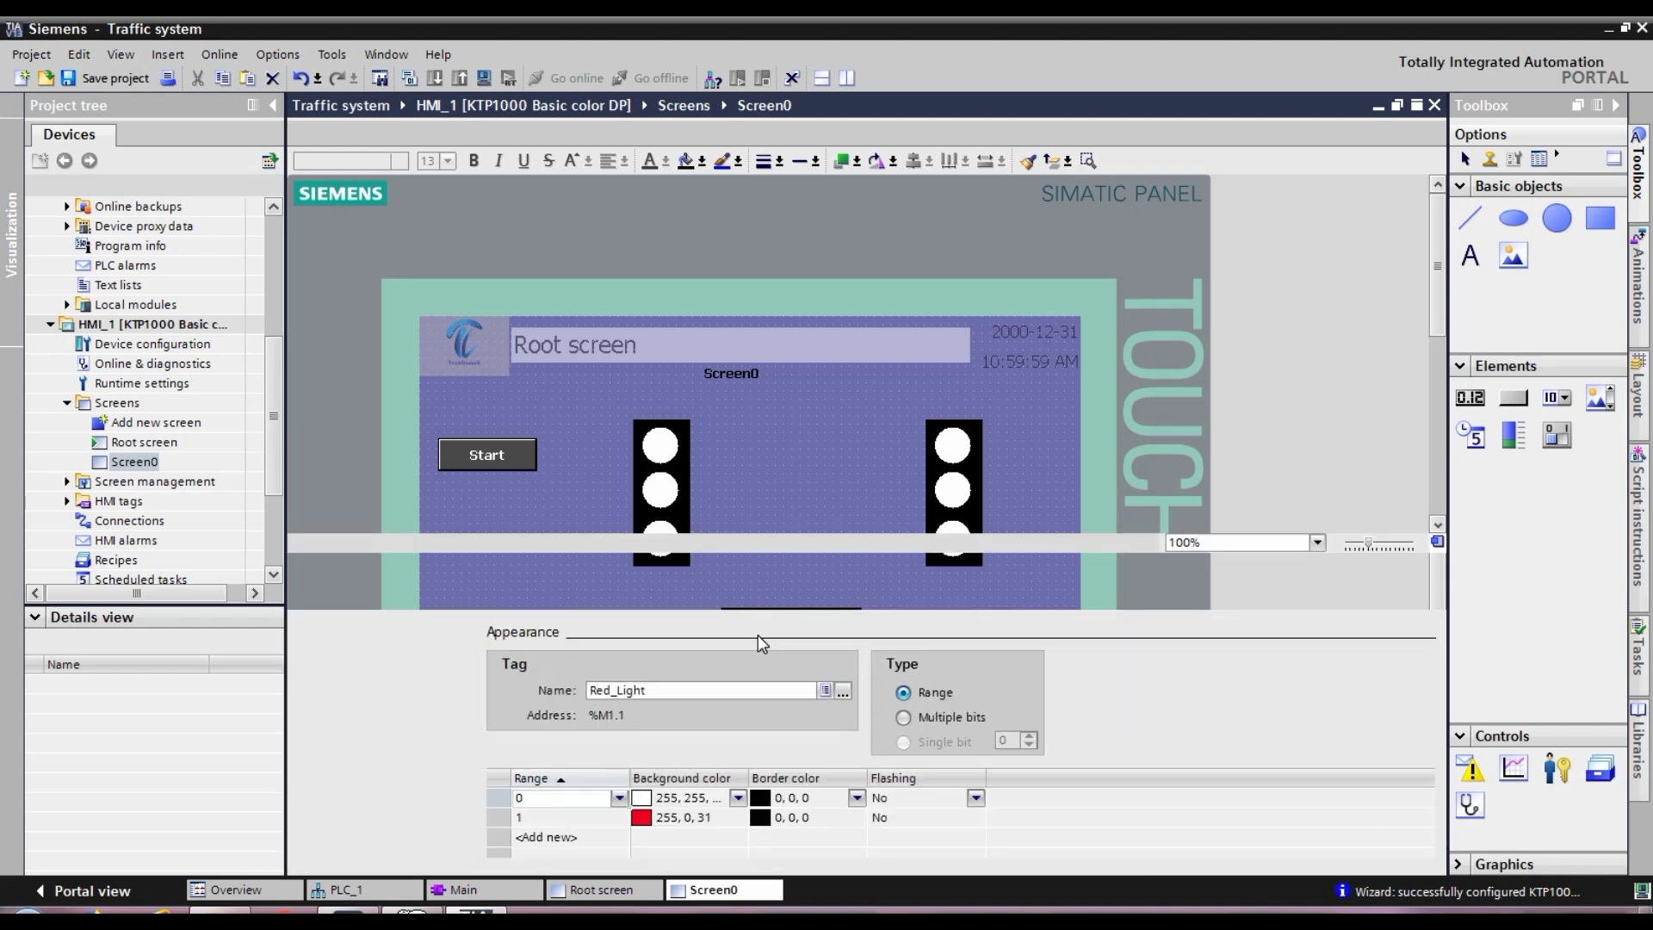
left_click(805, 687)
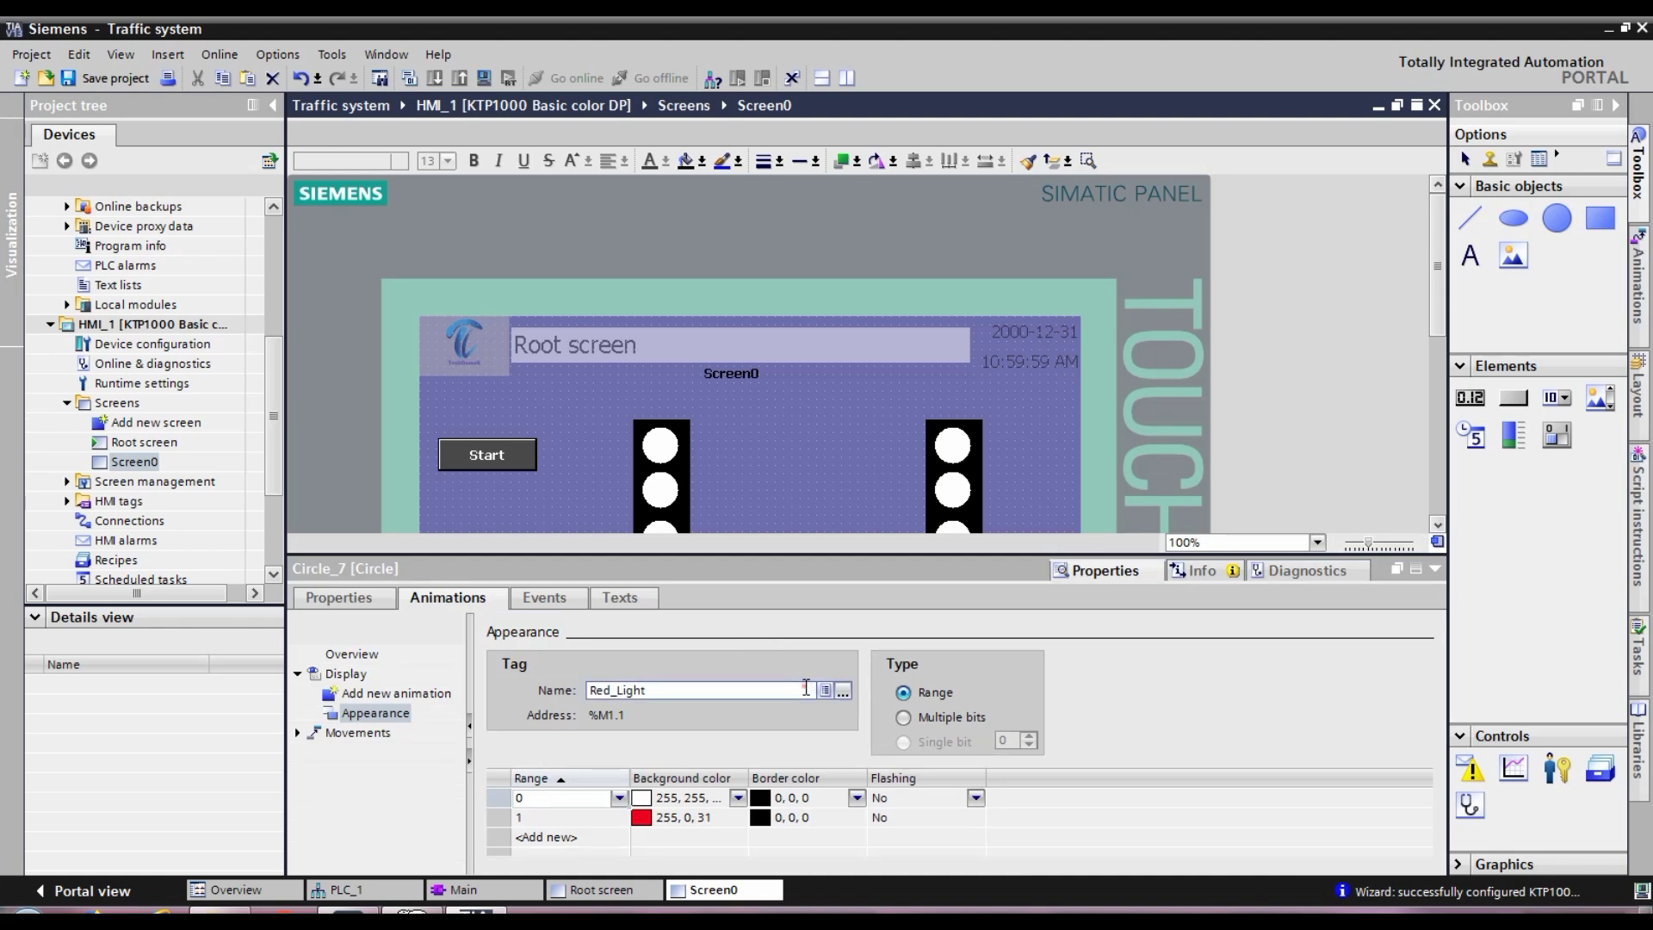
double_click(806, 687)
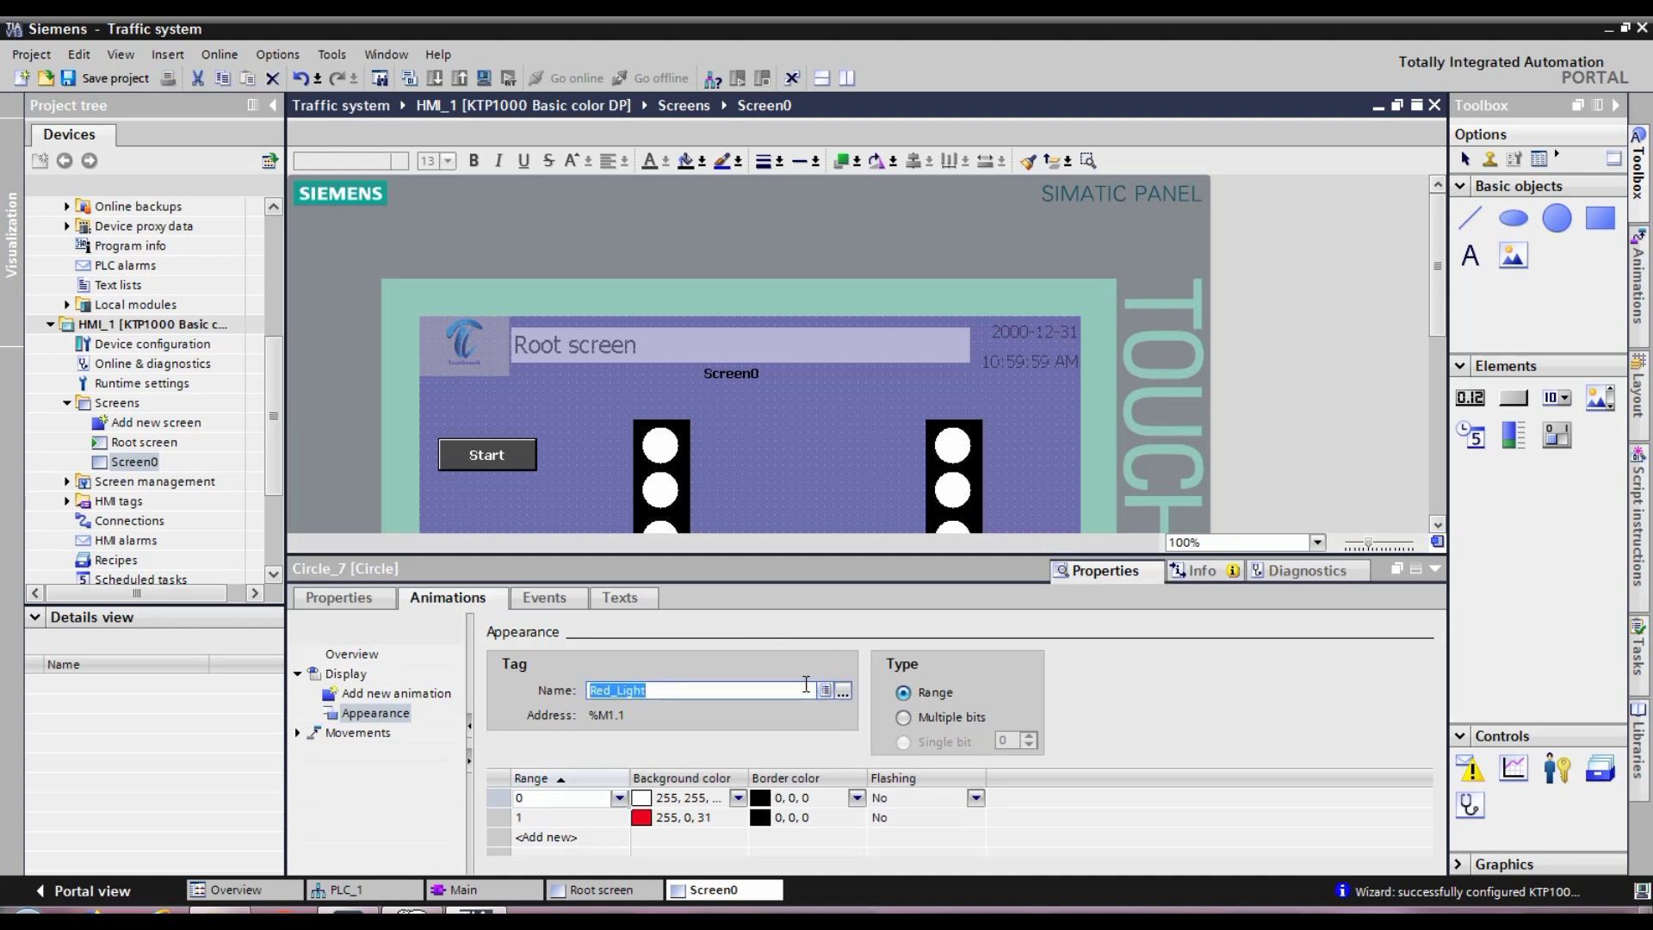
key("BackSpace")
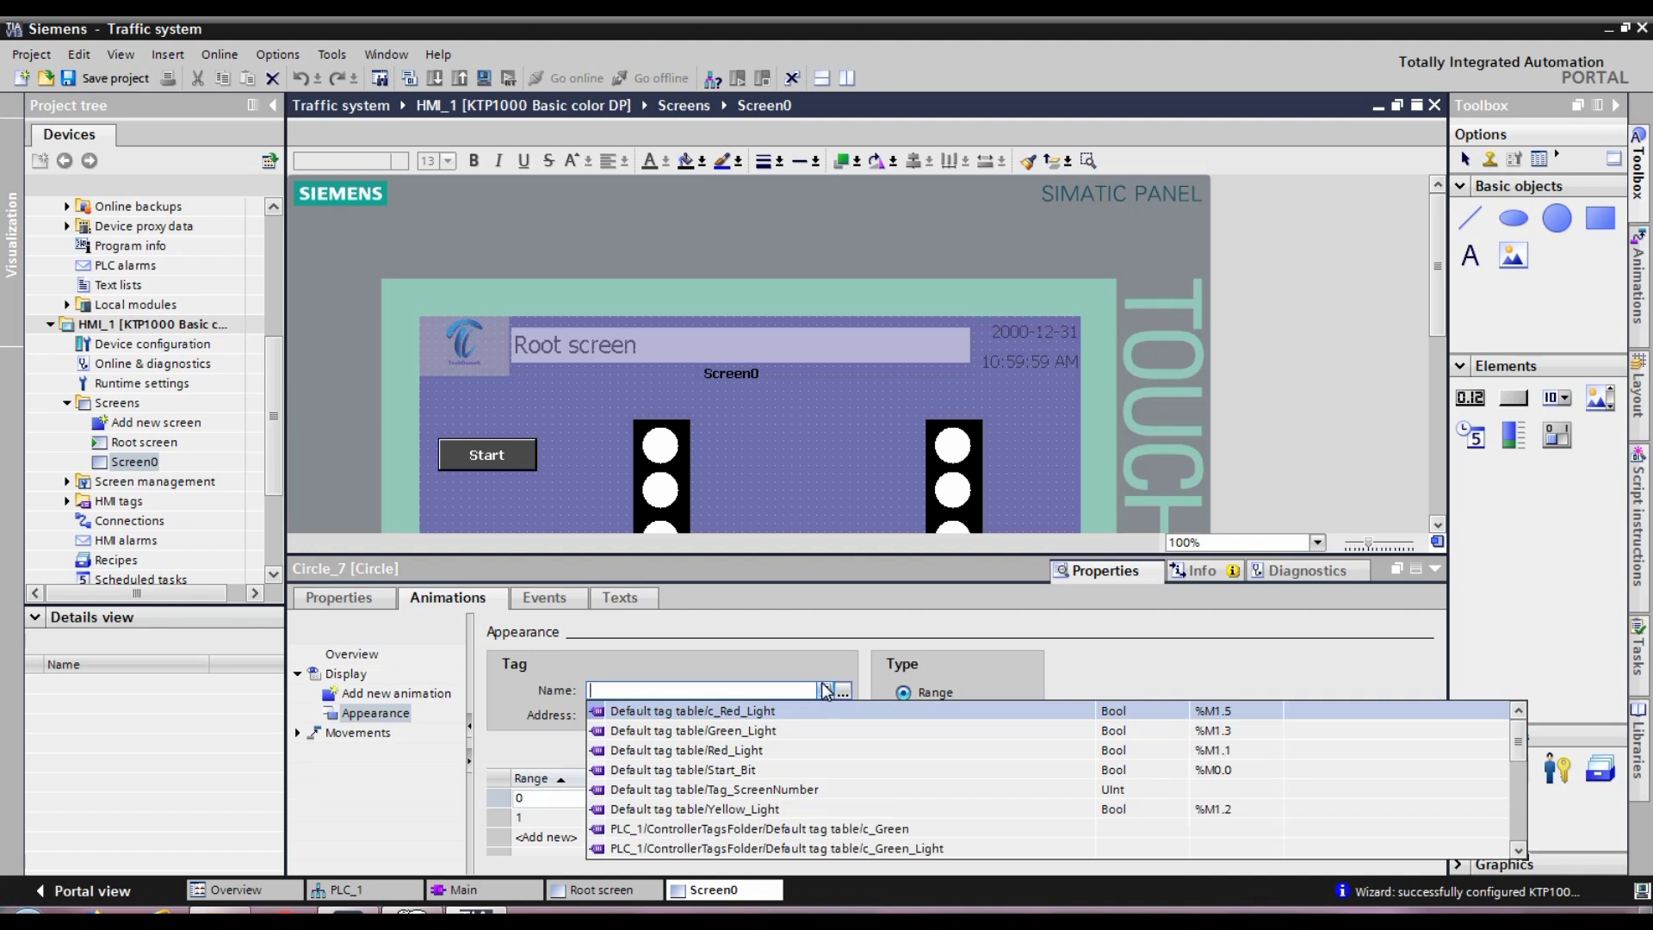
key("Down")
key("Down")
key("Down")
key("Down")
key("Down")
key("Down")
key("Down")
key("Down")
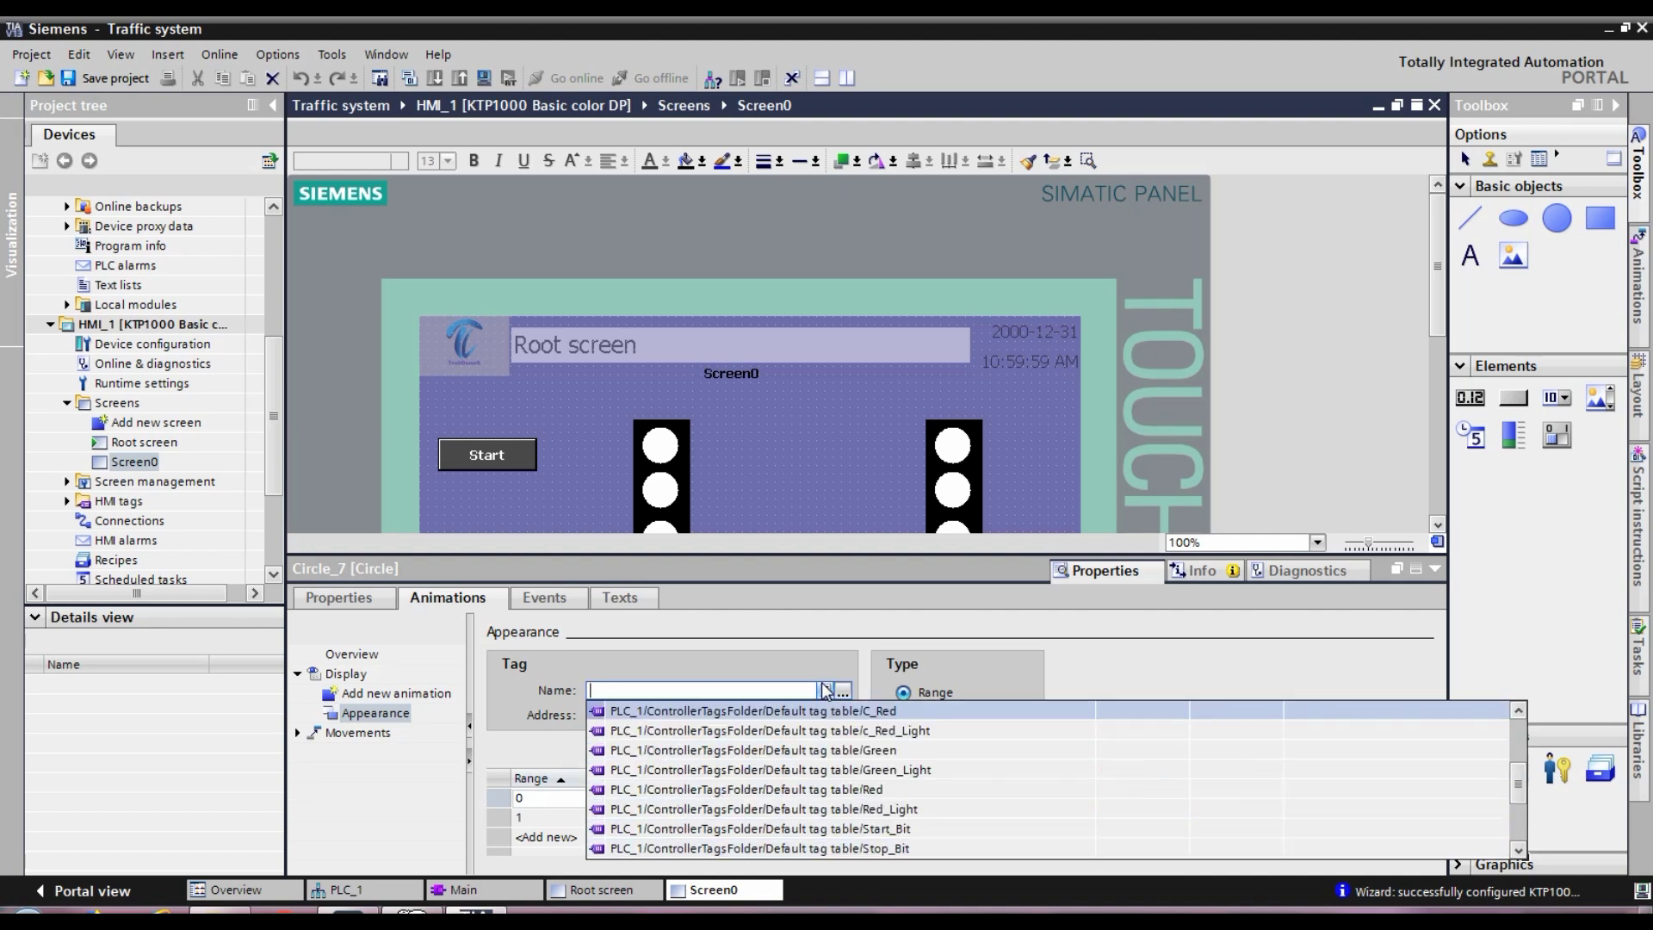
key("Down")
key("Return")
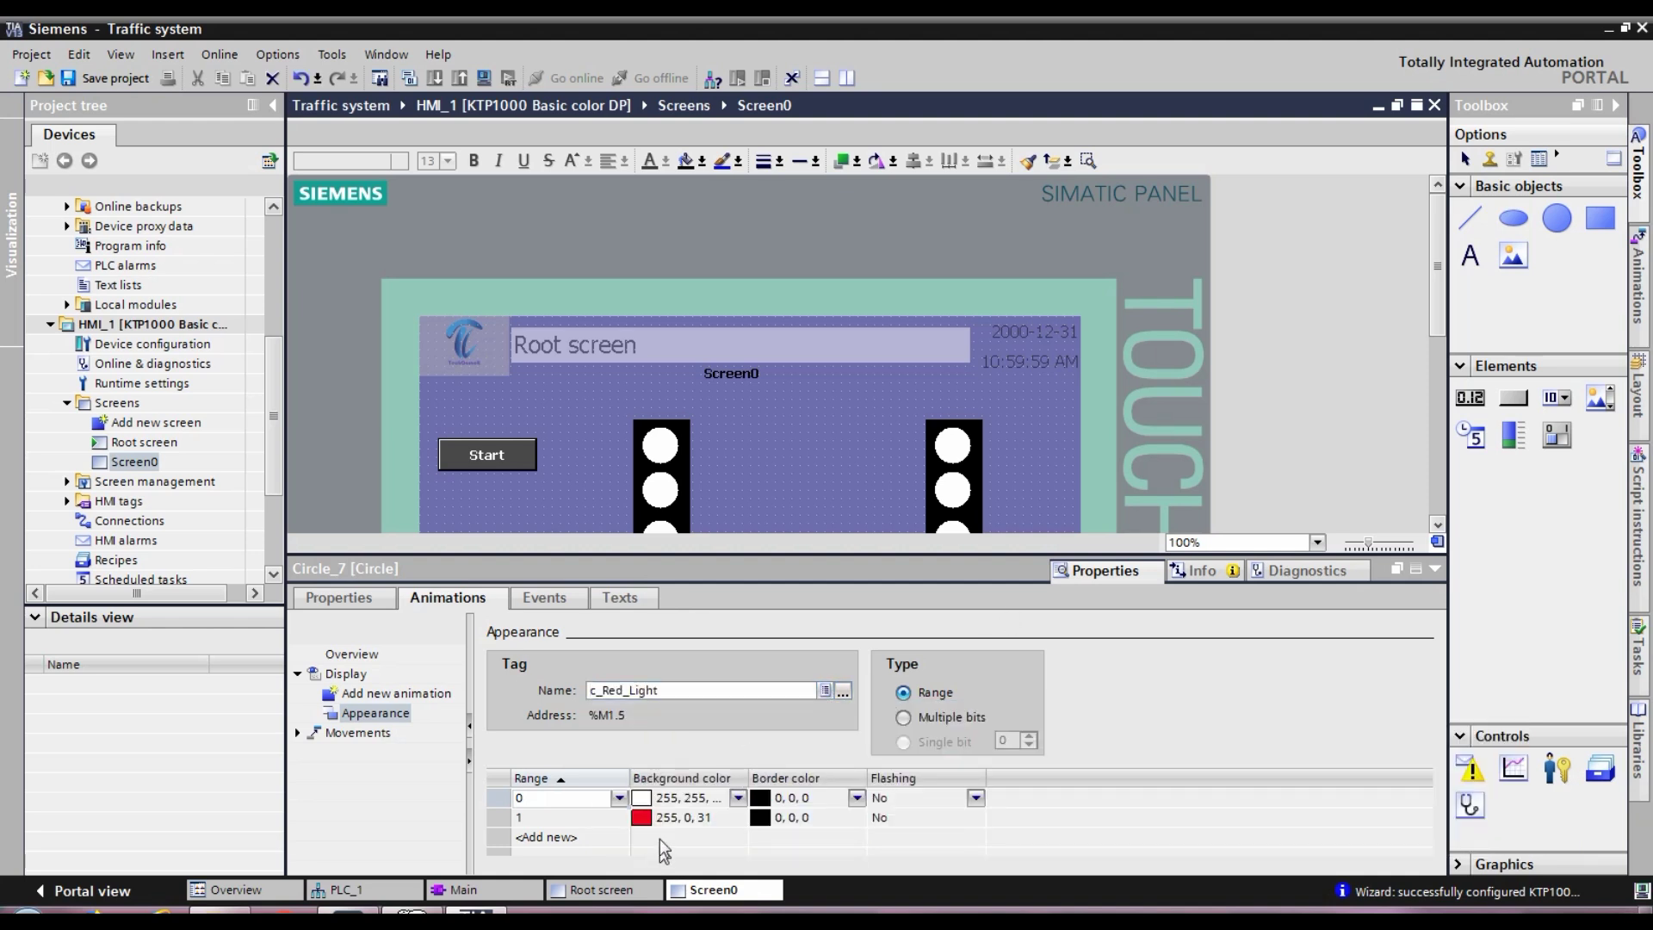
left_click(1436, 569)
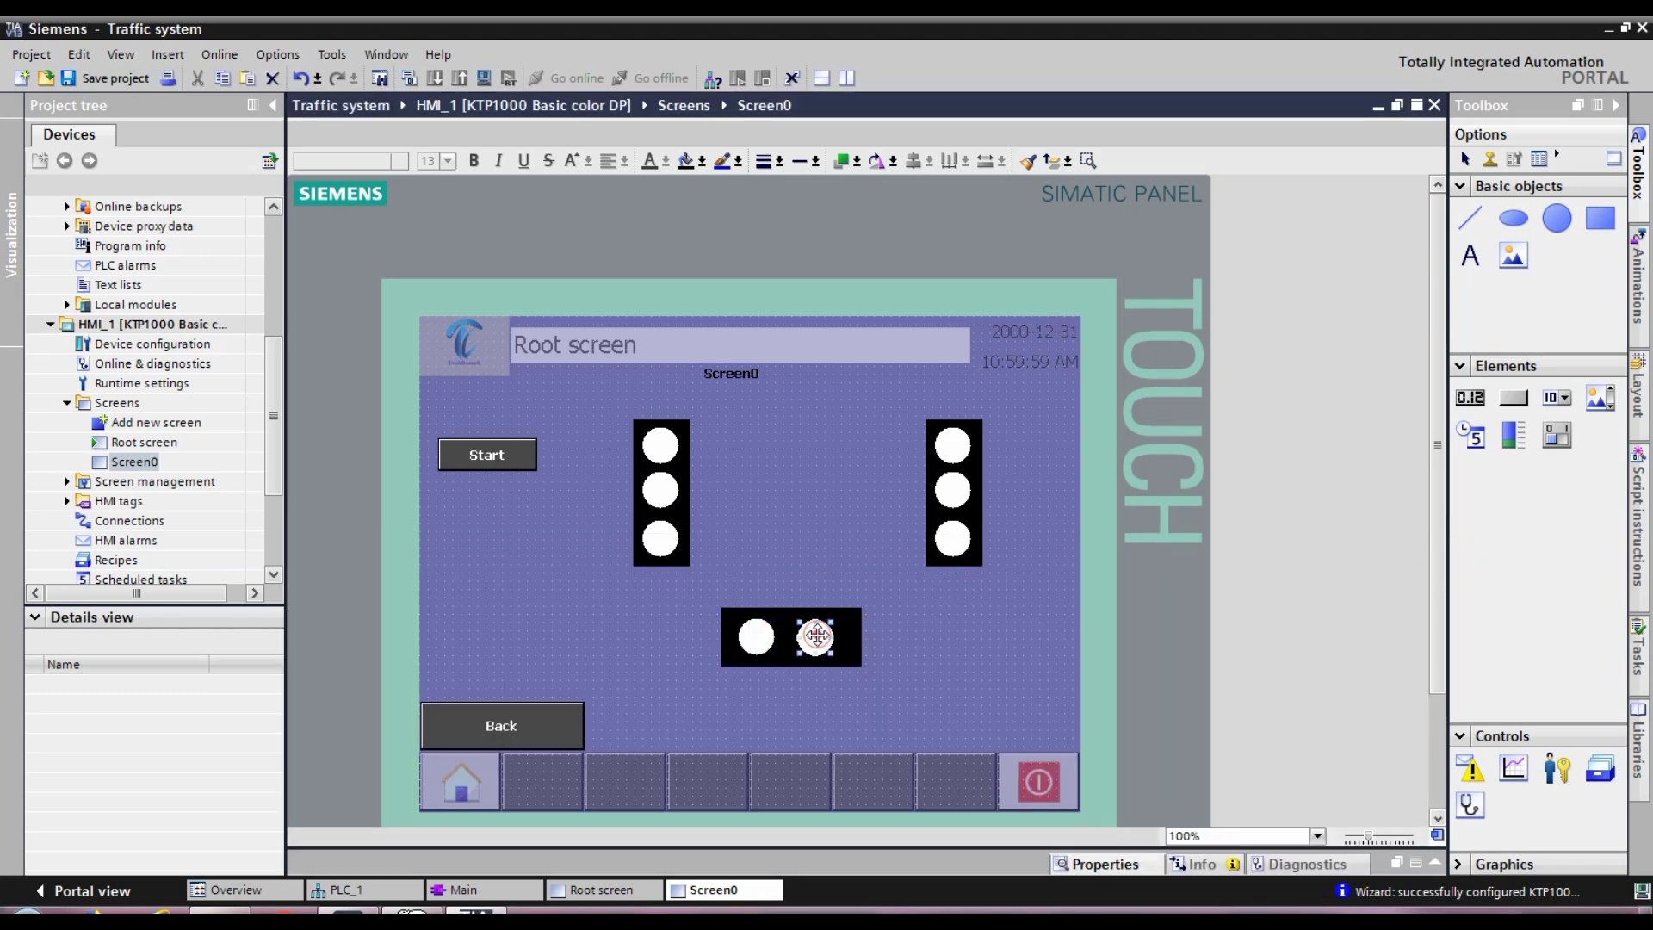
Step: Link the appearance animation of the horizontal signal's right circle to c_Green_Light from PLC_1's default tag table
double_click(816, 636)
left_click(794, 690)
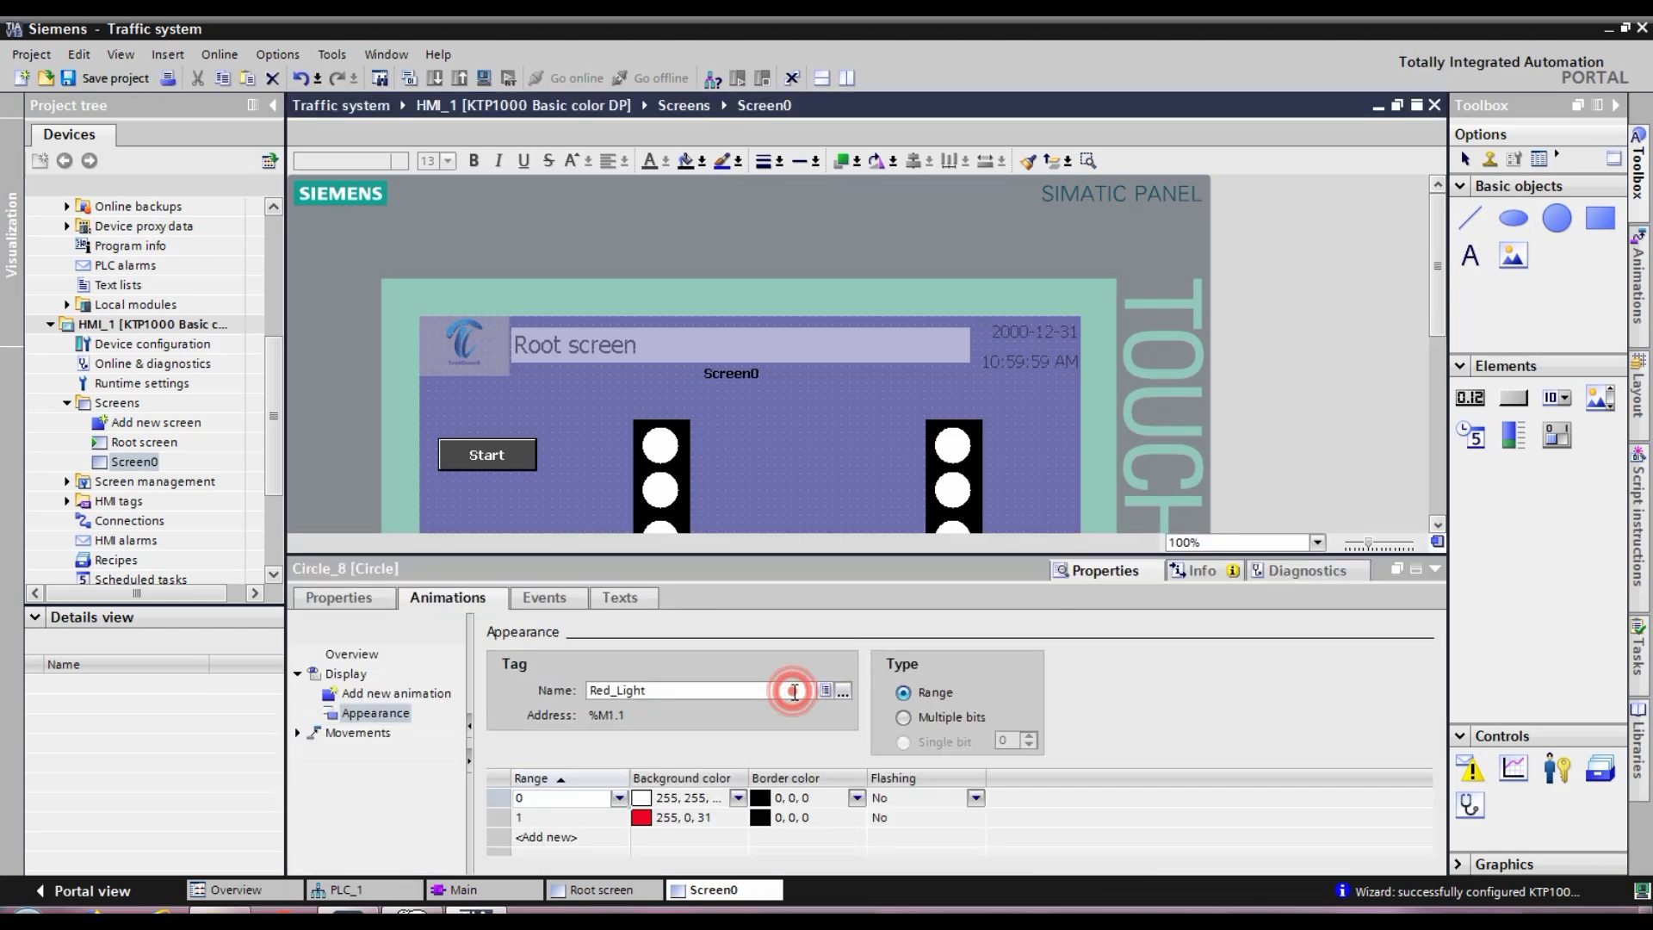
double_click(770, 690)
left_click(766, 689)
double_click(768, 690)
key("BackSpace")
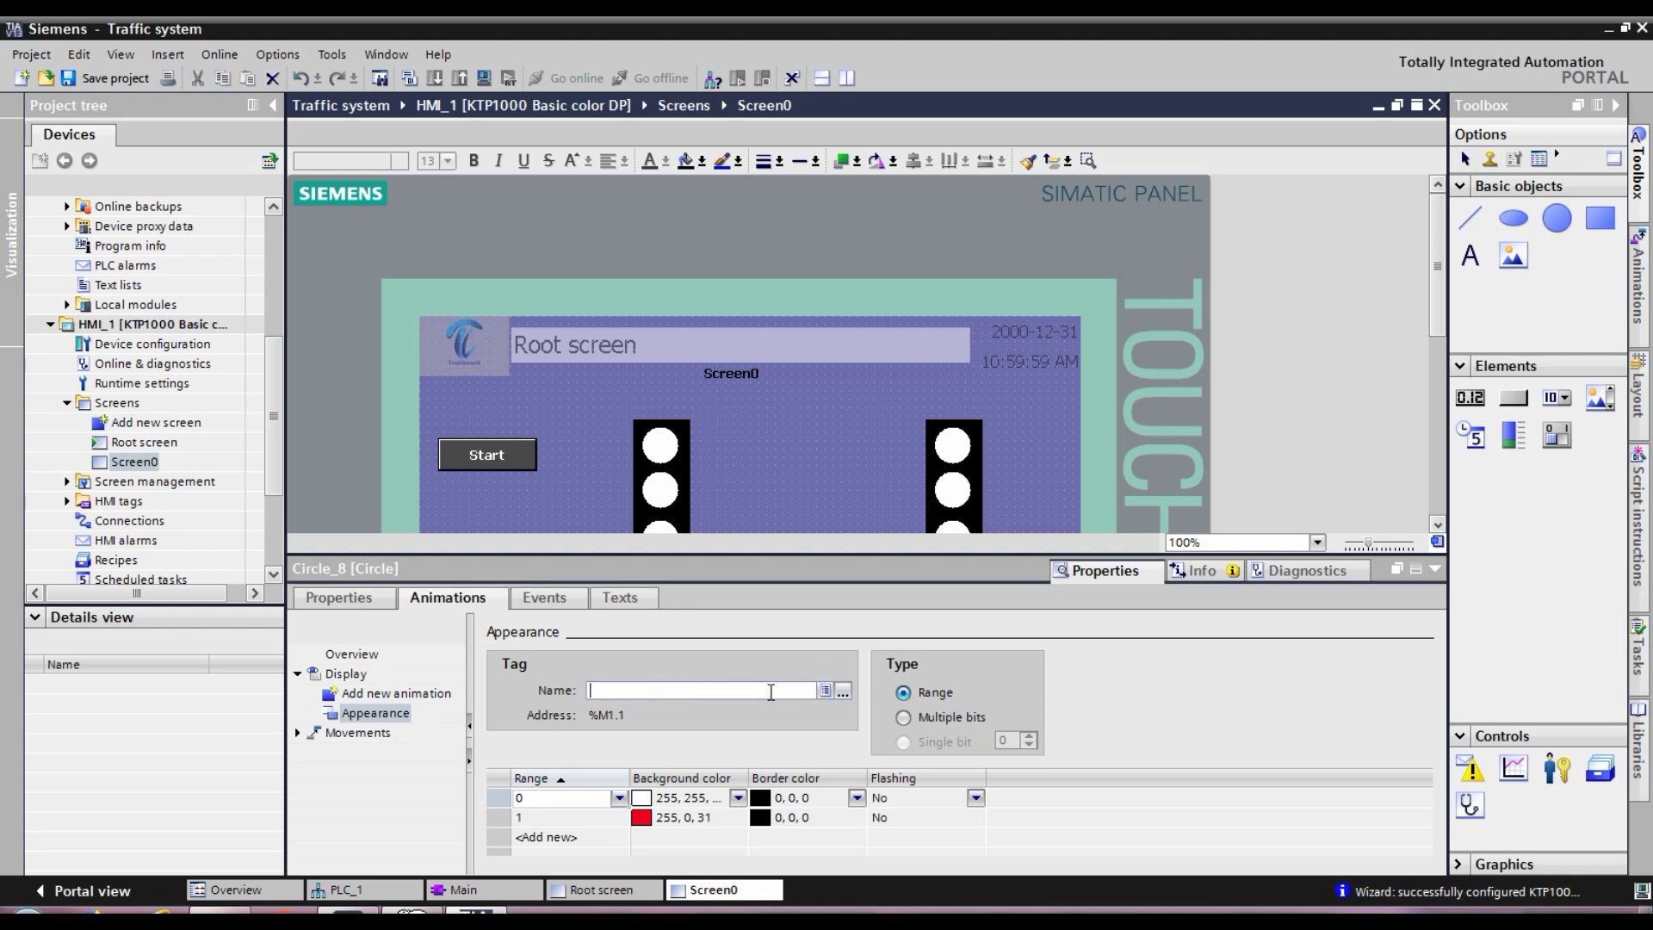
key("Down")
key("Down")
key("Down")
key("Down")
key("Down")
key("Down")
key("Down")
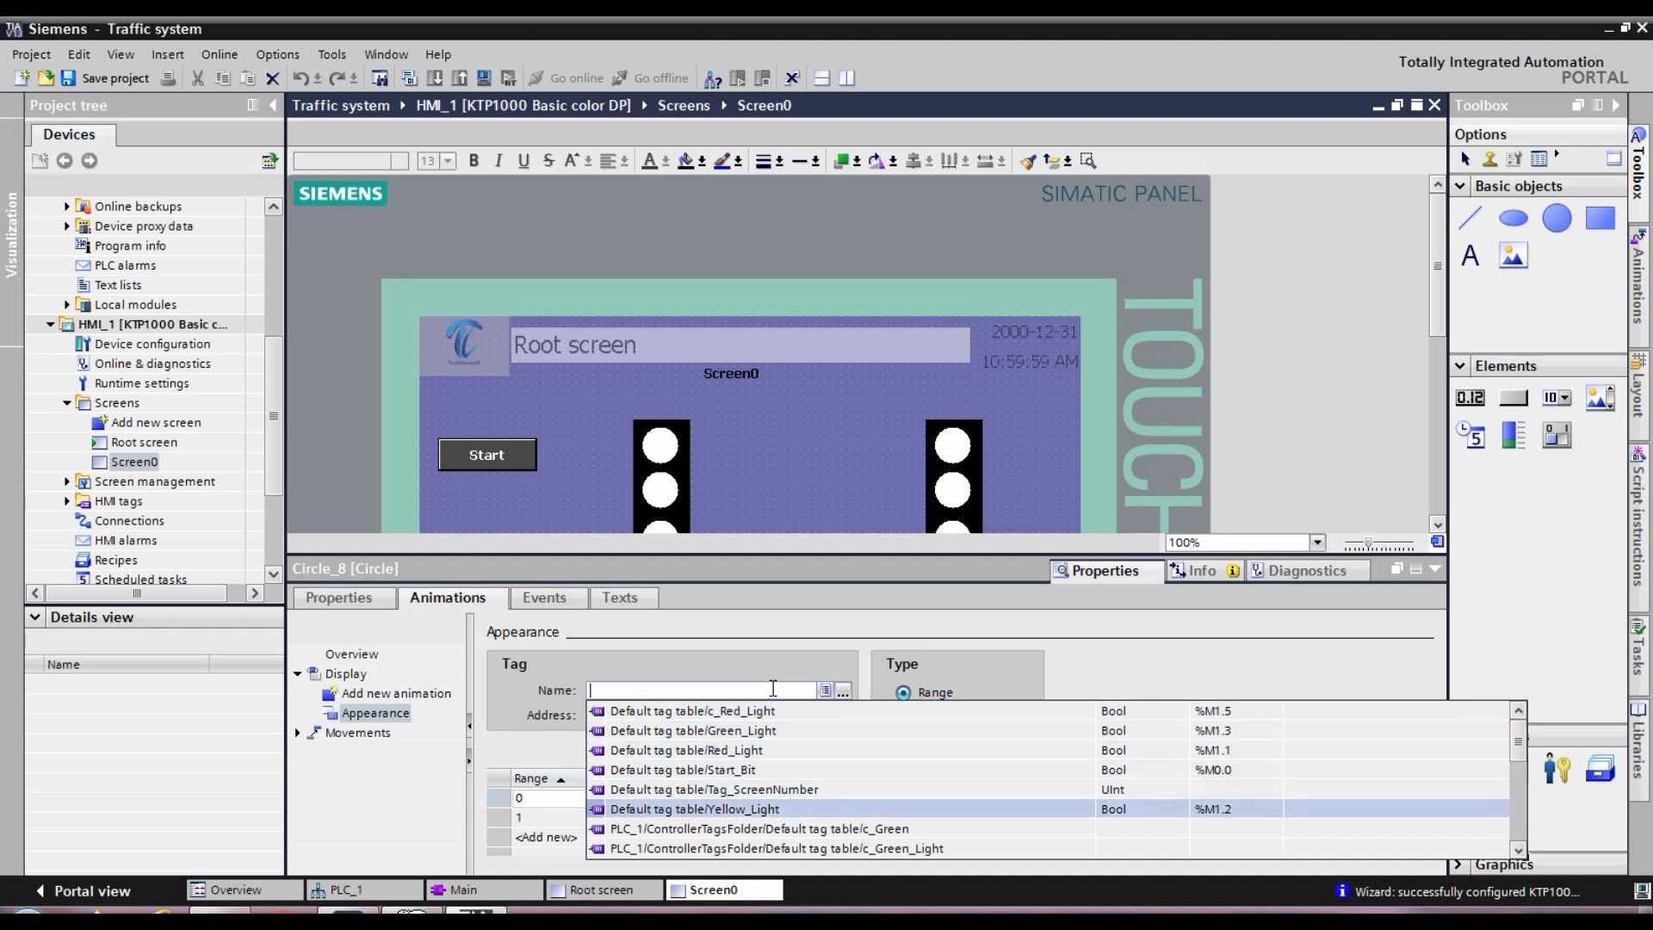
key("Return")
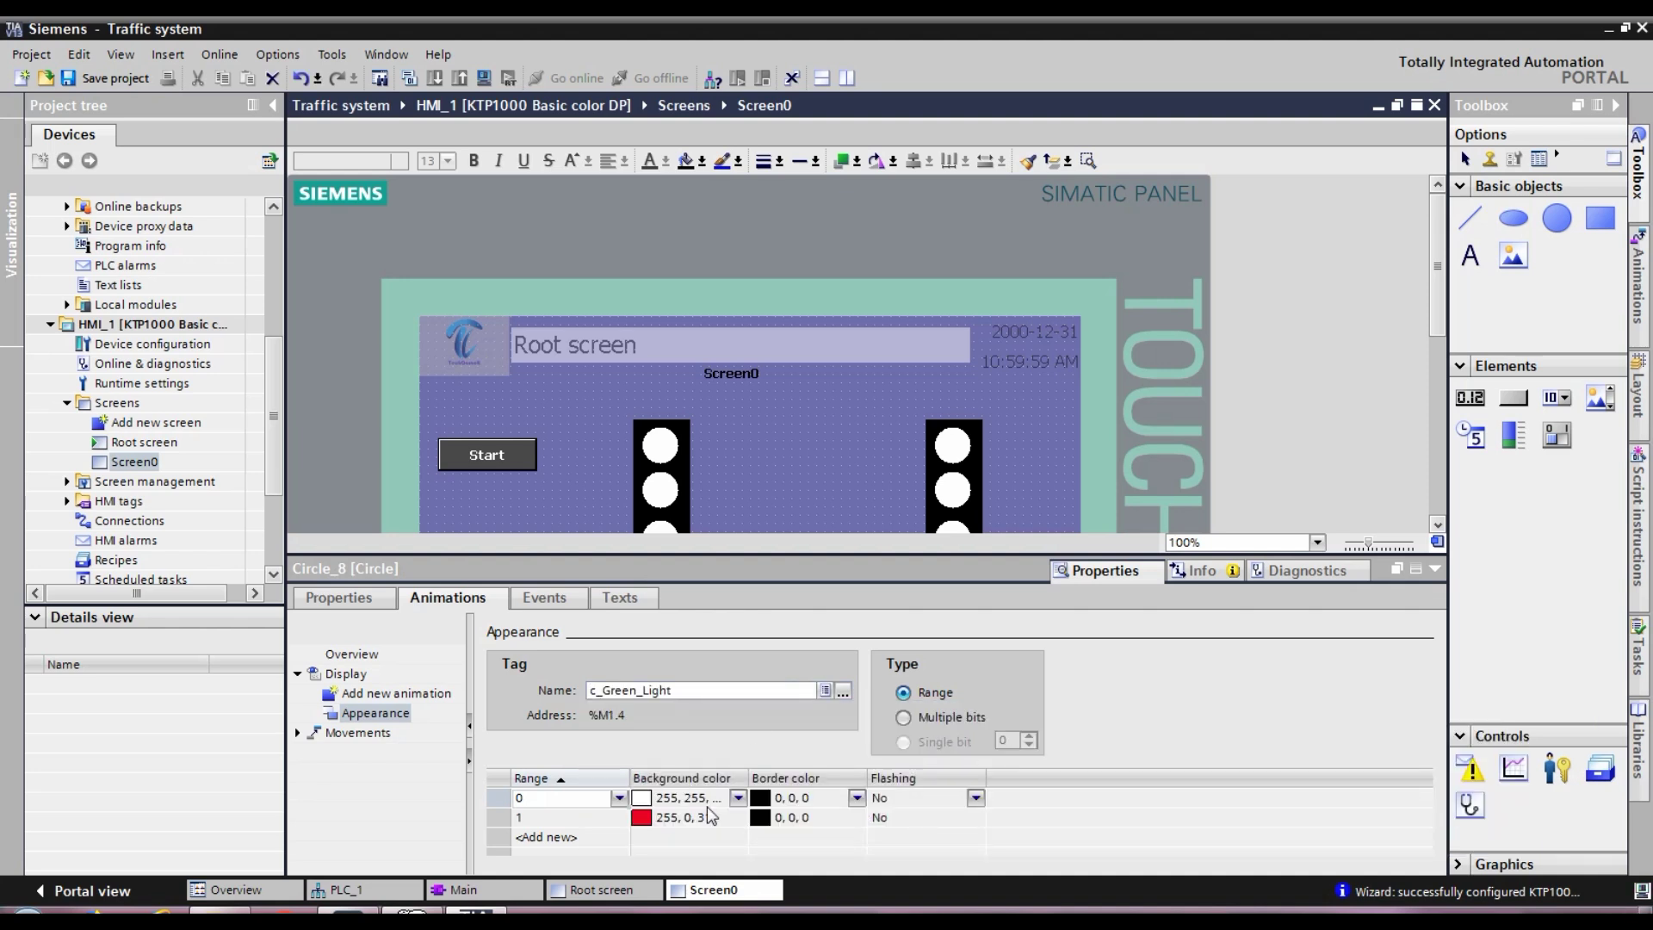
Step: Set the background color for range 1 of the right circle's appearance animation to green (36, 145, 90)
left_click(737, 822)
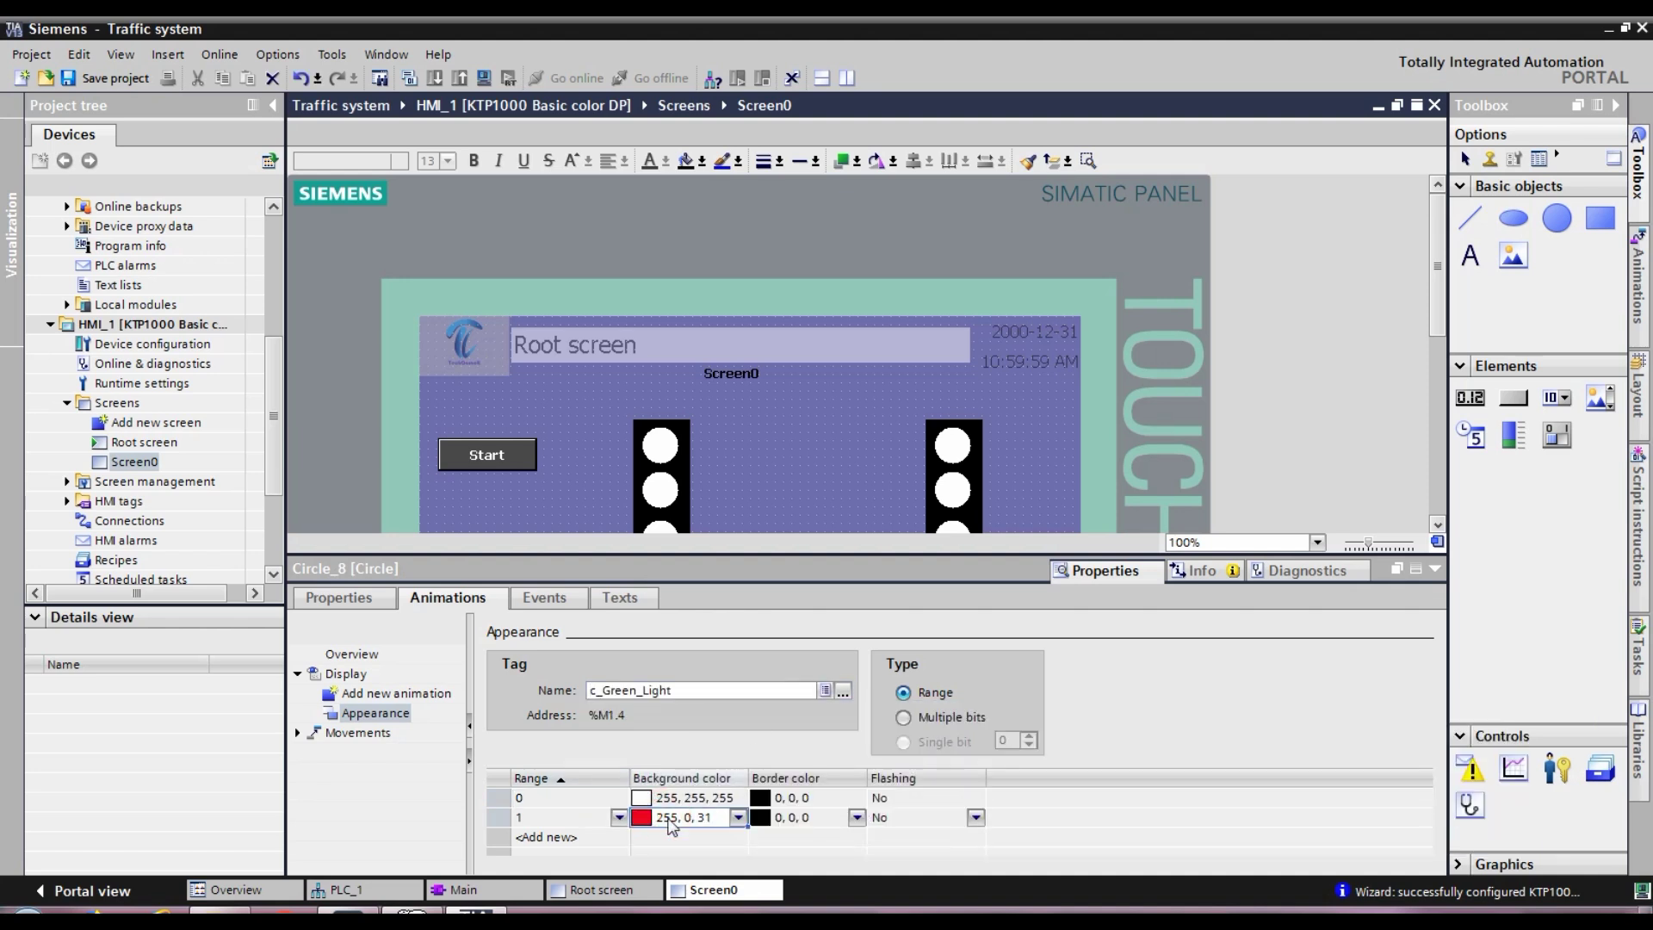
left_click(736, 818)
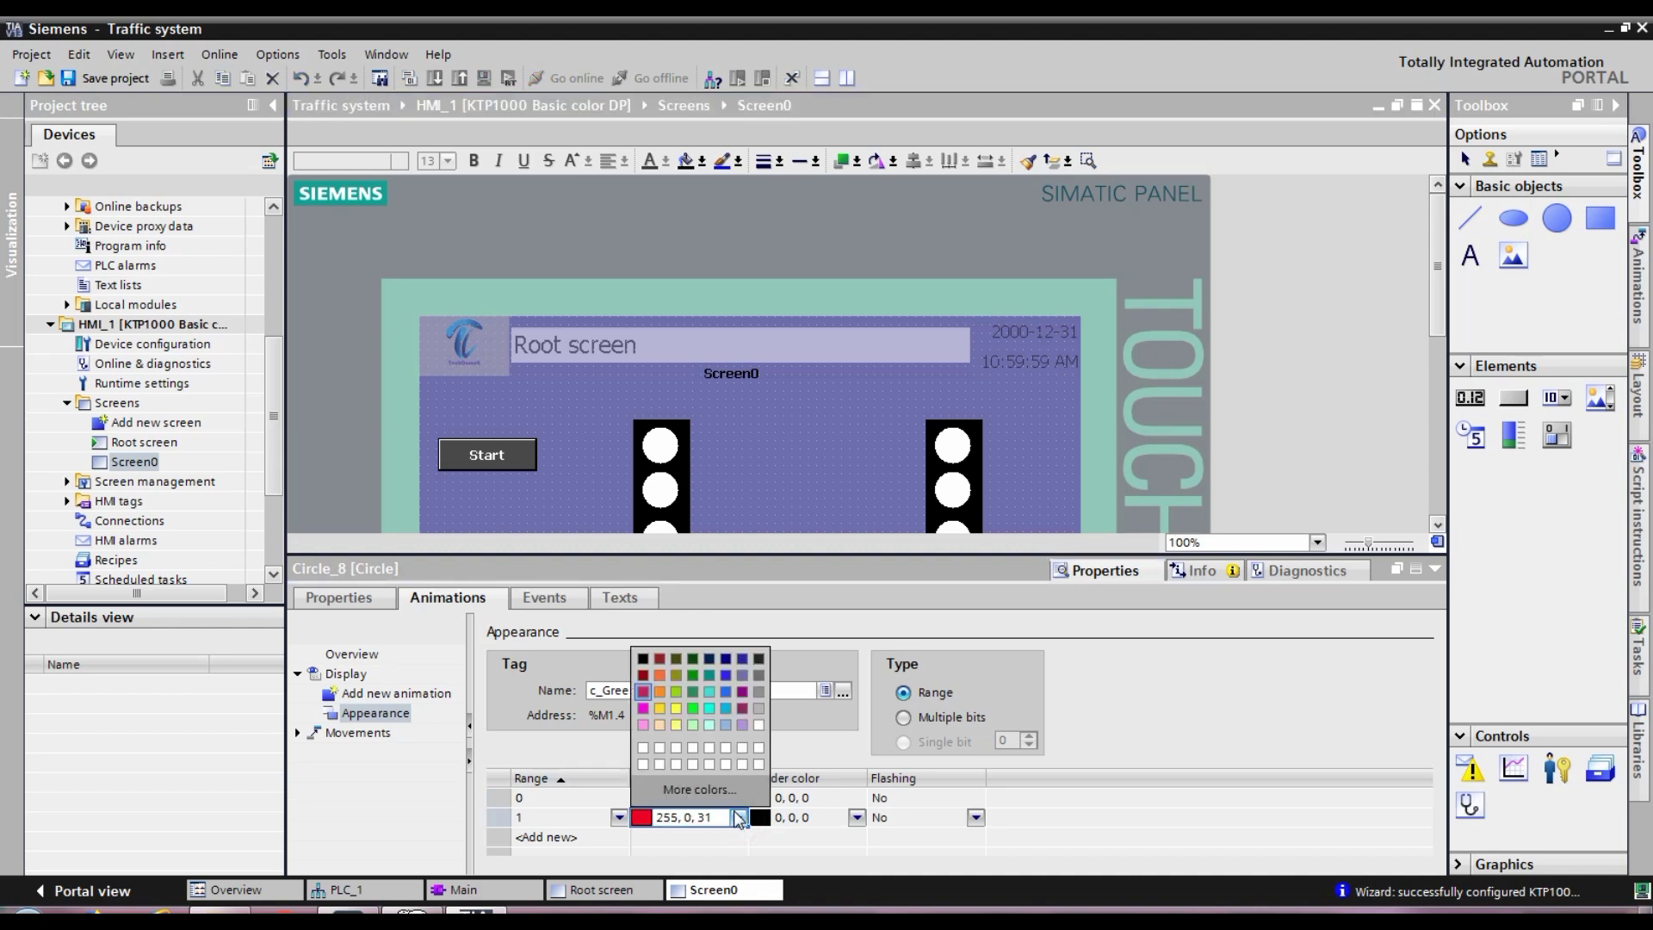
left_click(693, 695)
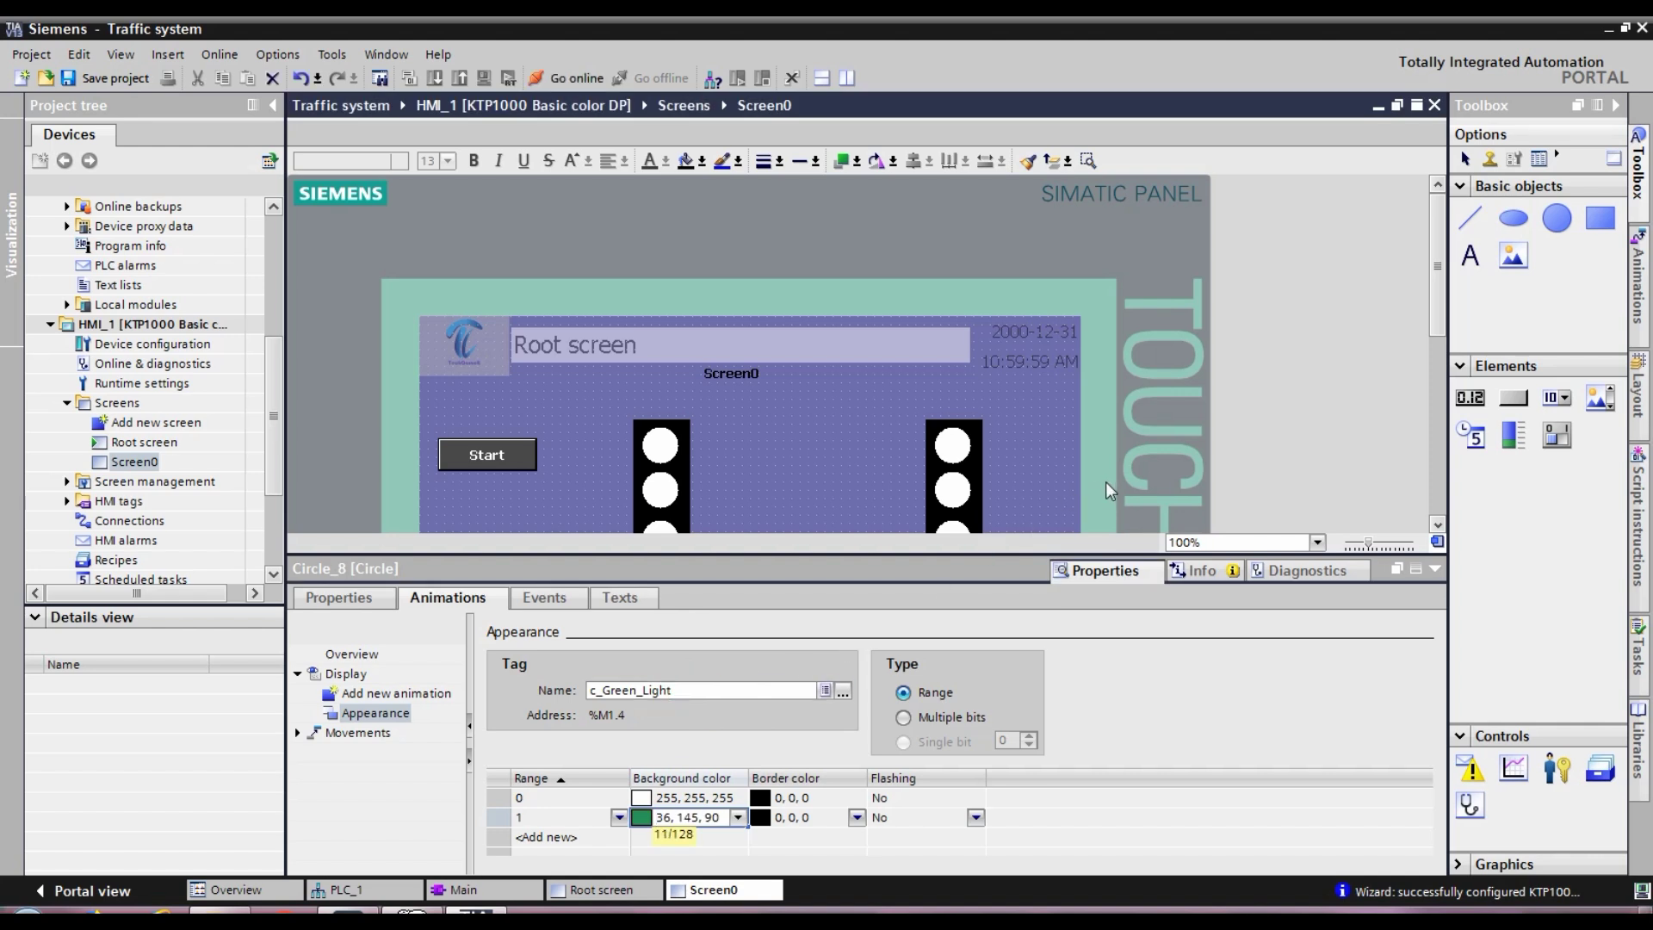
left_click(1436, 570)
Step: Start the HMI simulation from Screen0 and switch on the traffic light sequence with the simulated Start button
left_click(917, 709)
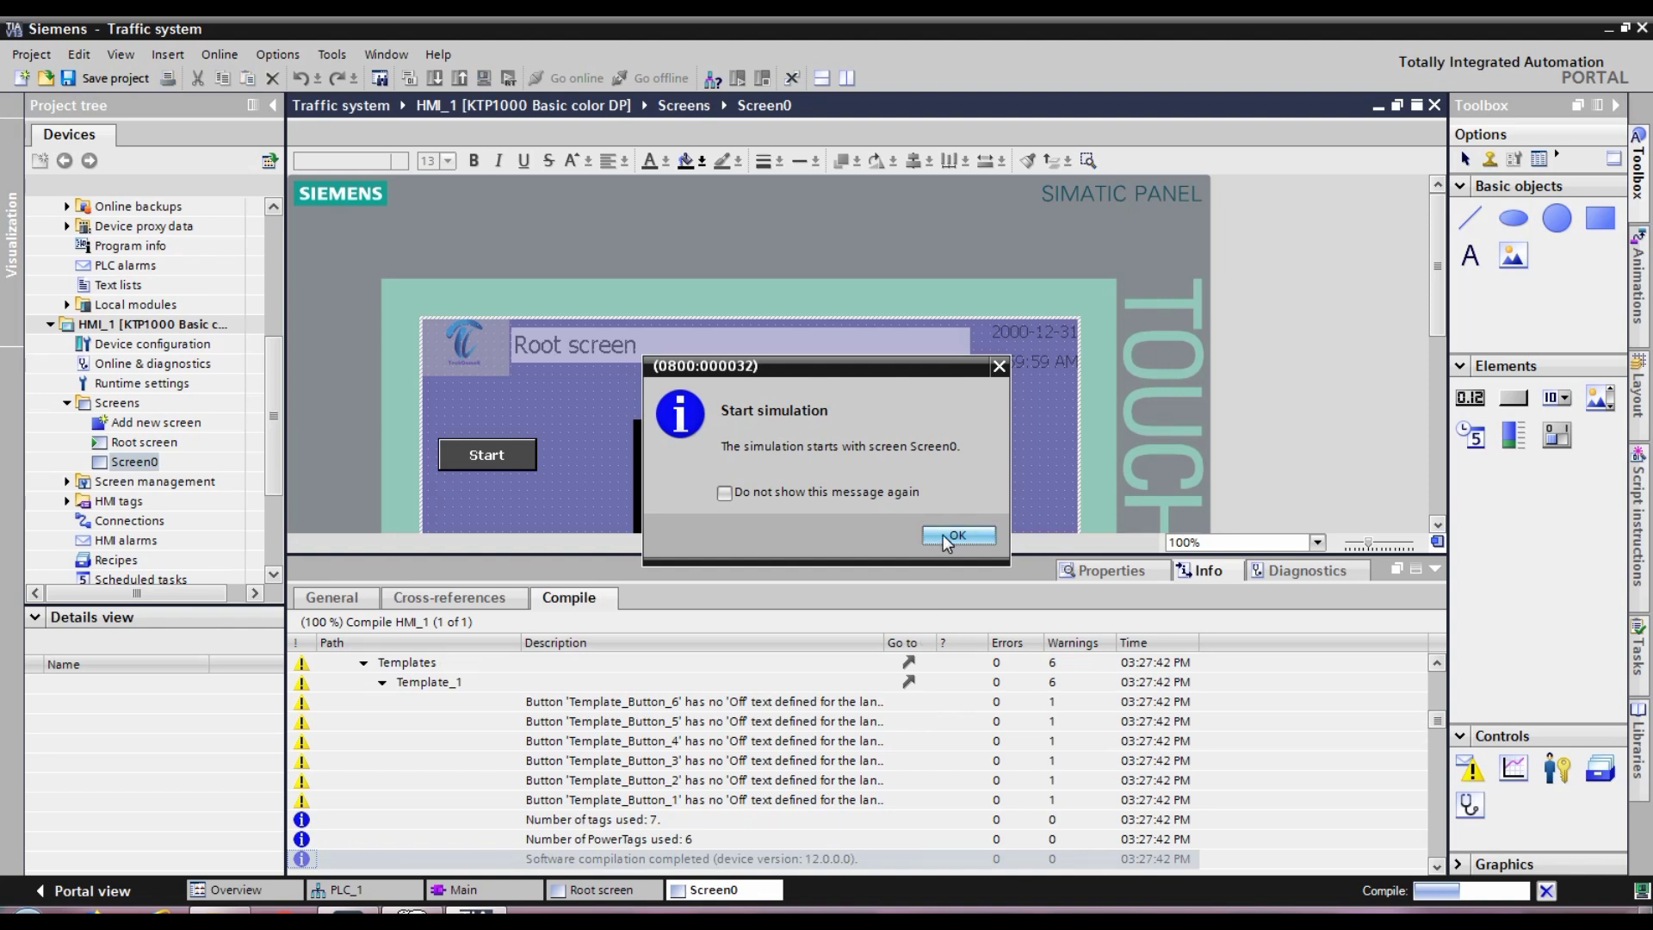
left_click(956, 535)
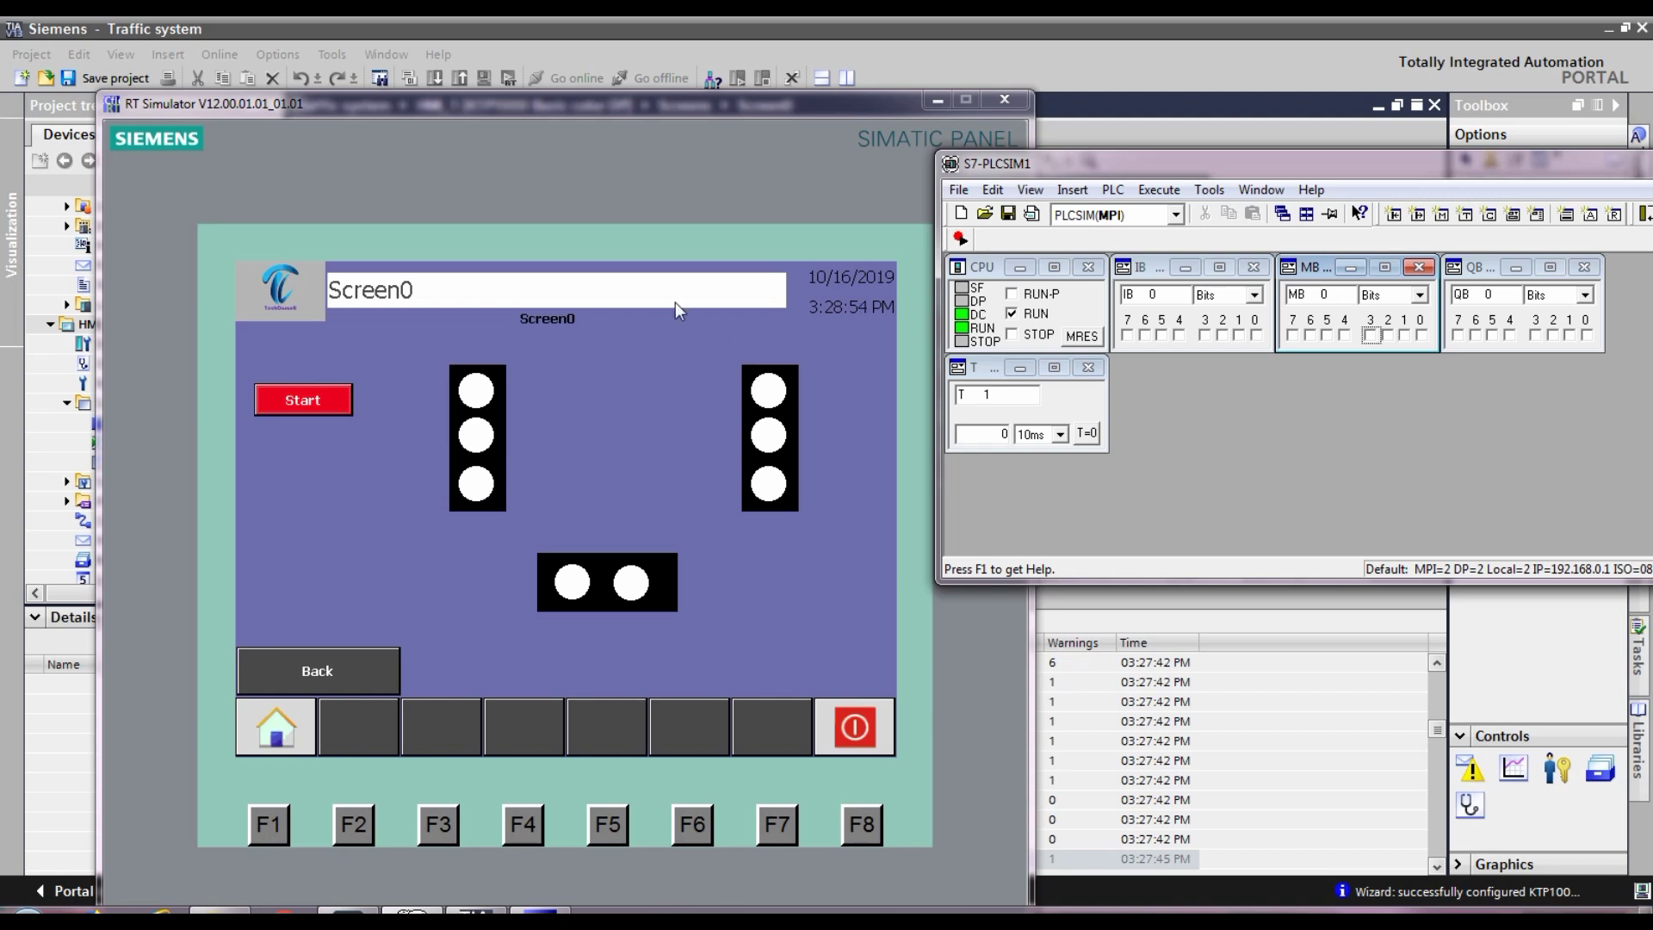
left_click(318, 403)
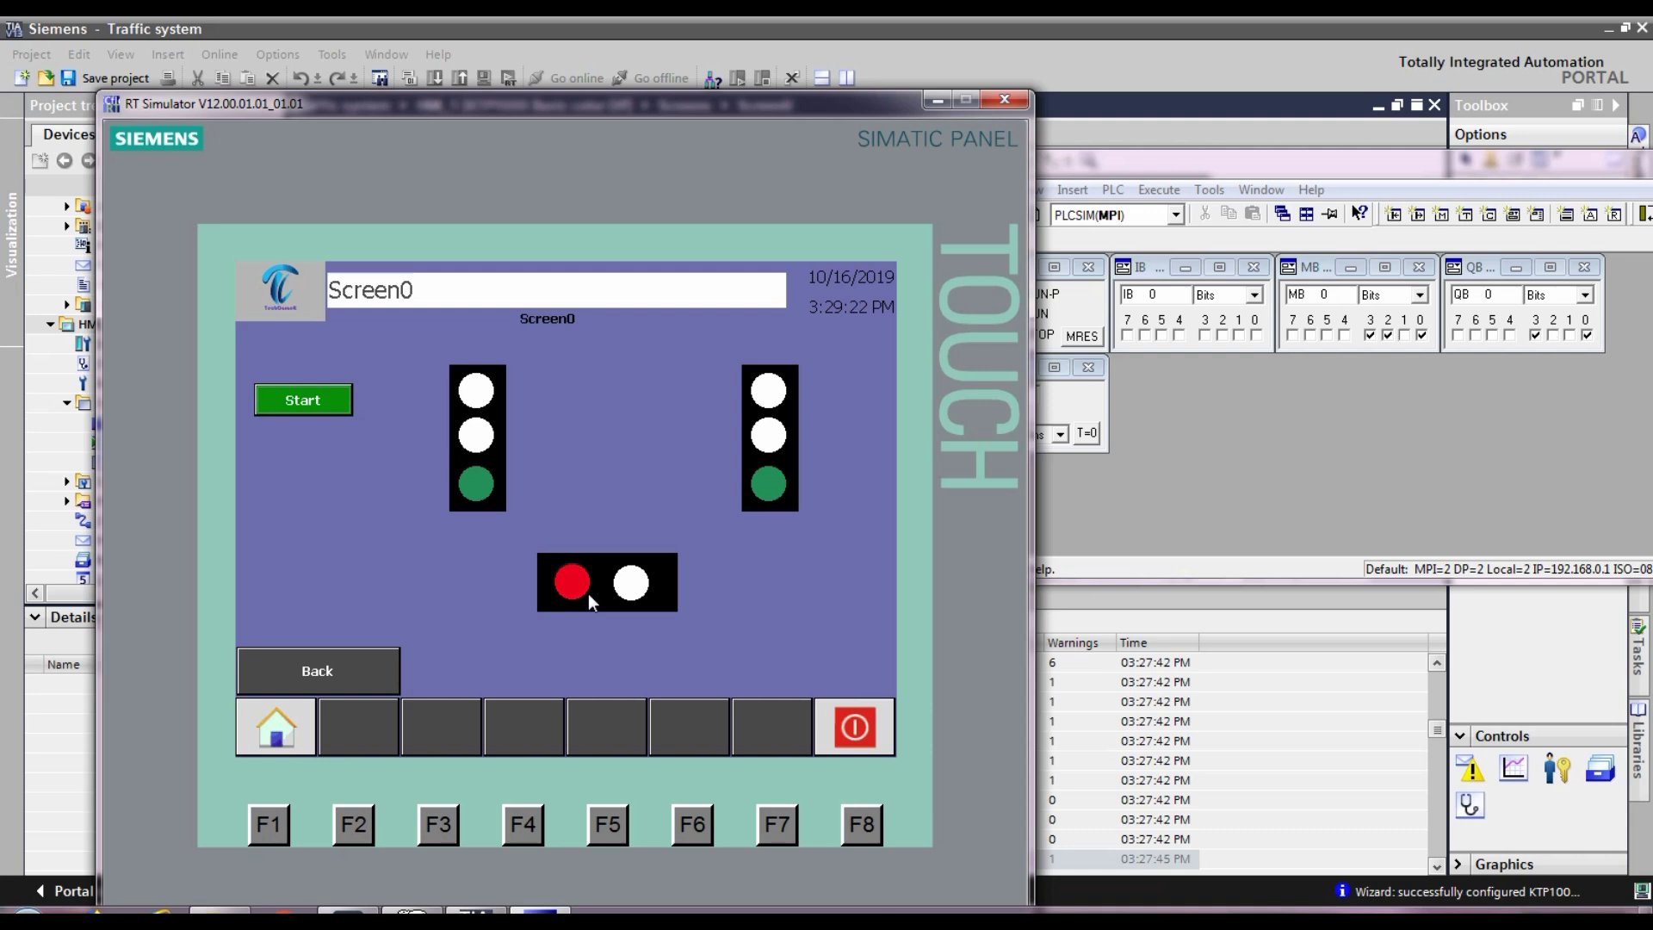
Step: Test the simulated navigation from Screen0 to the Root screen and back, using both the Back and the home buttons
left_click(329, 678)
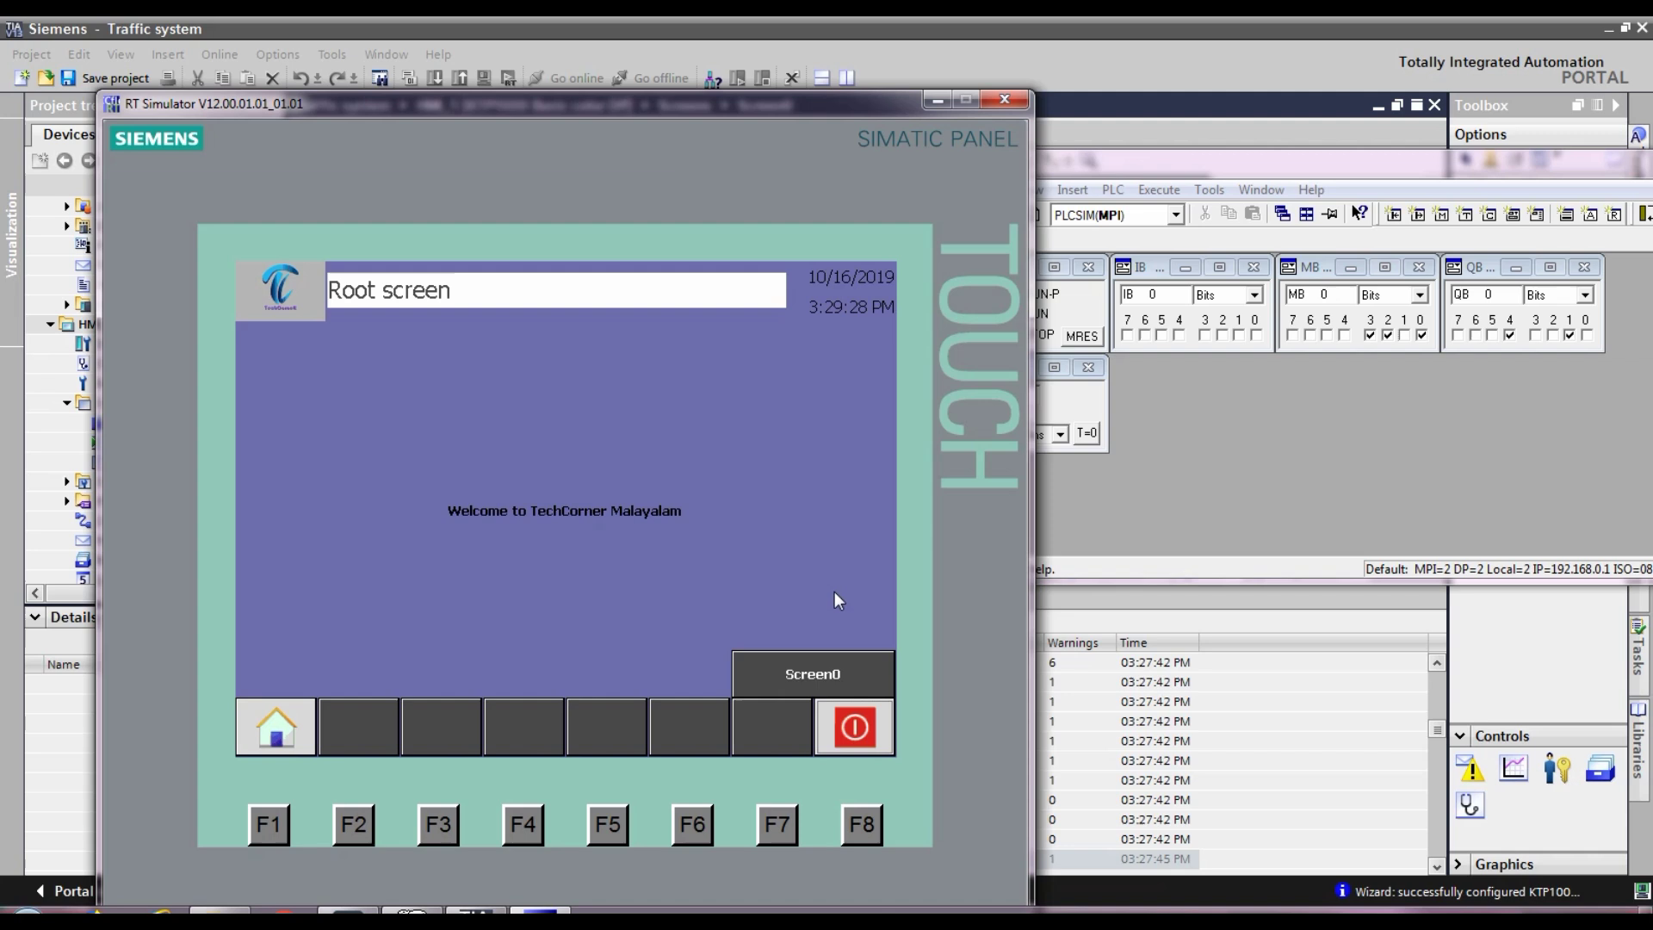
left_click(793, 678)
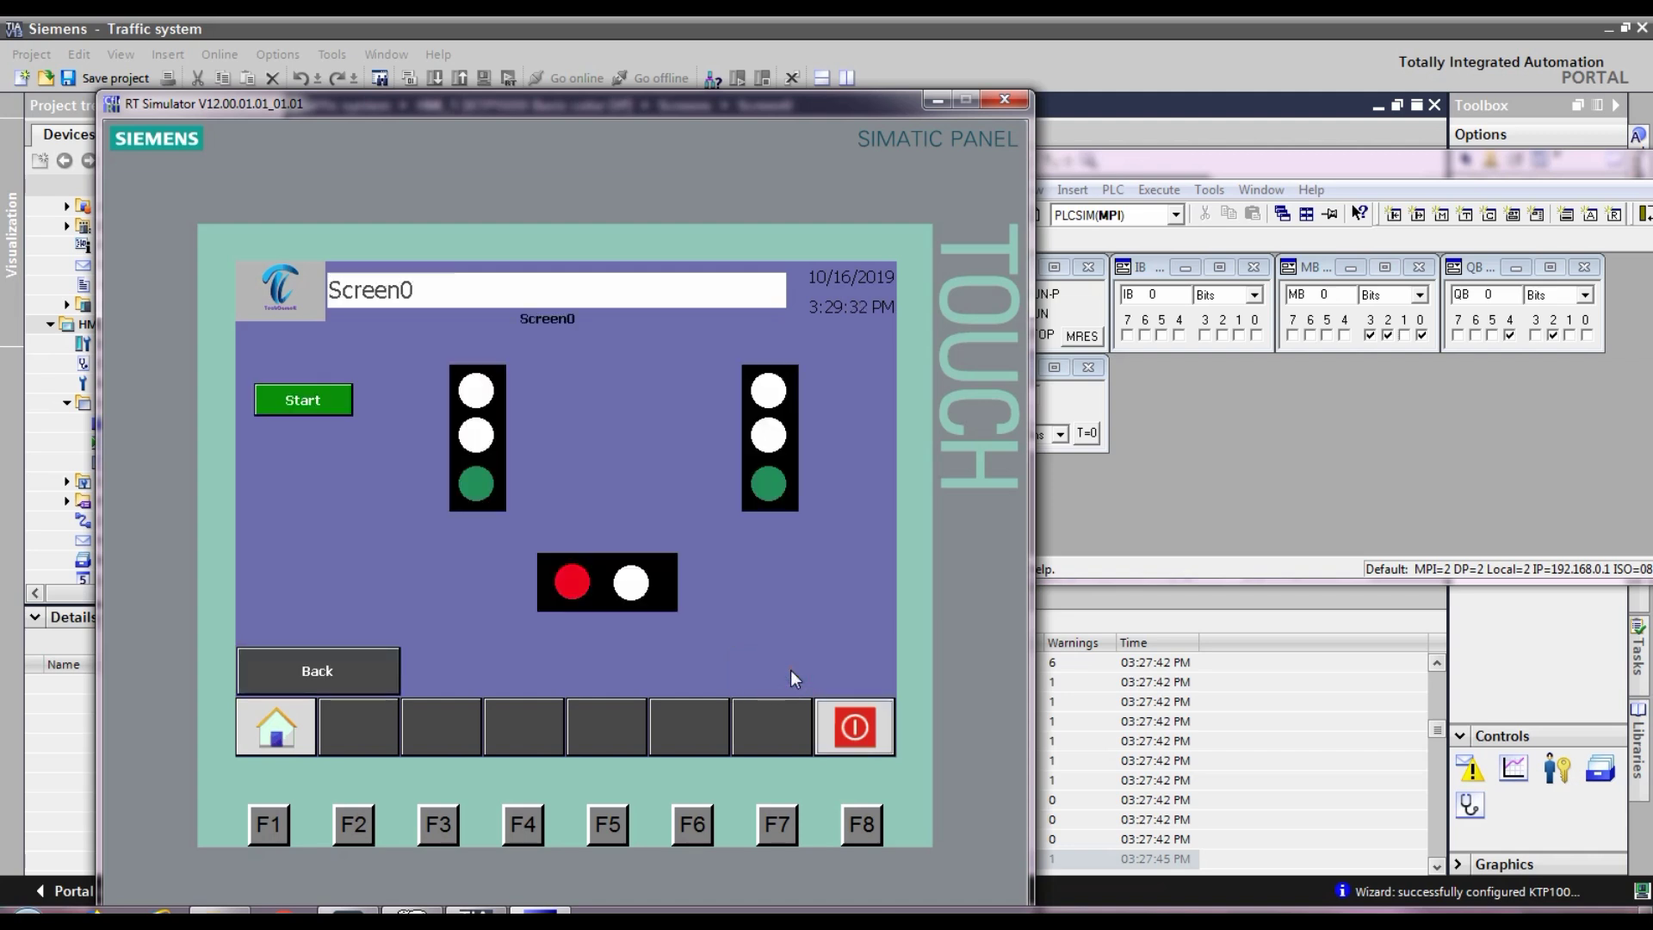
left_click(292, 716)
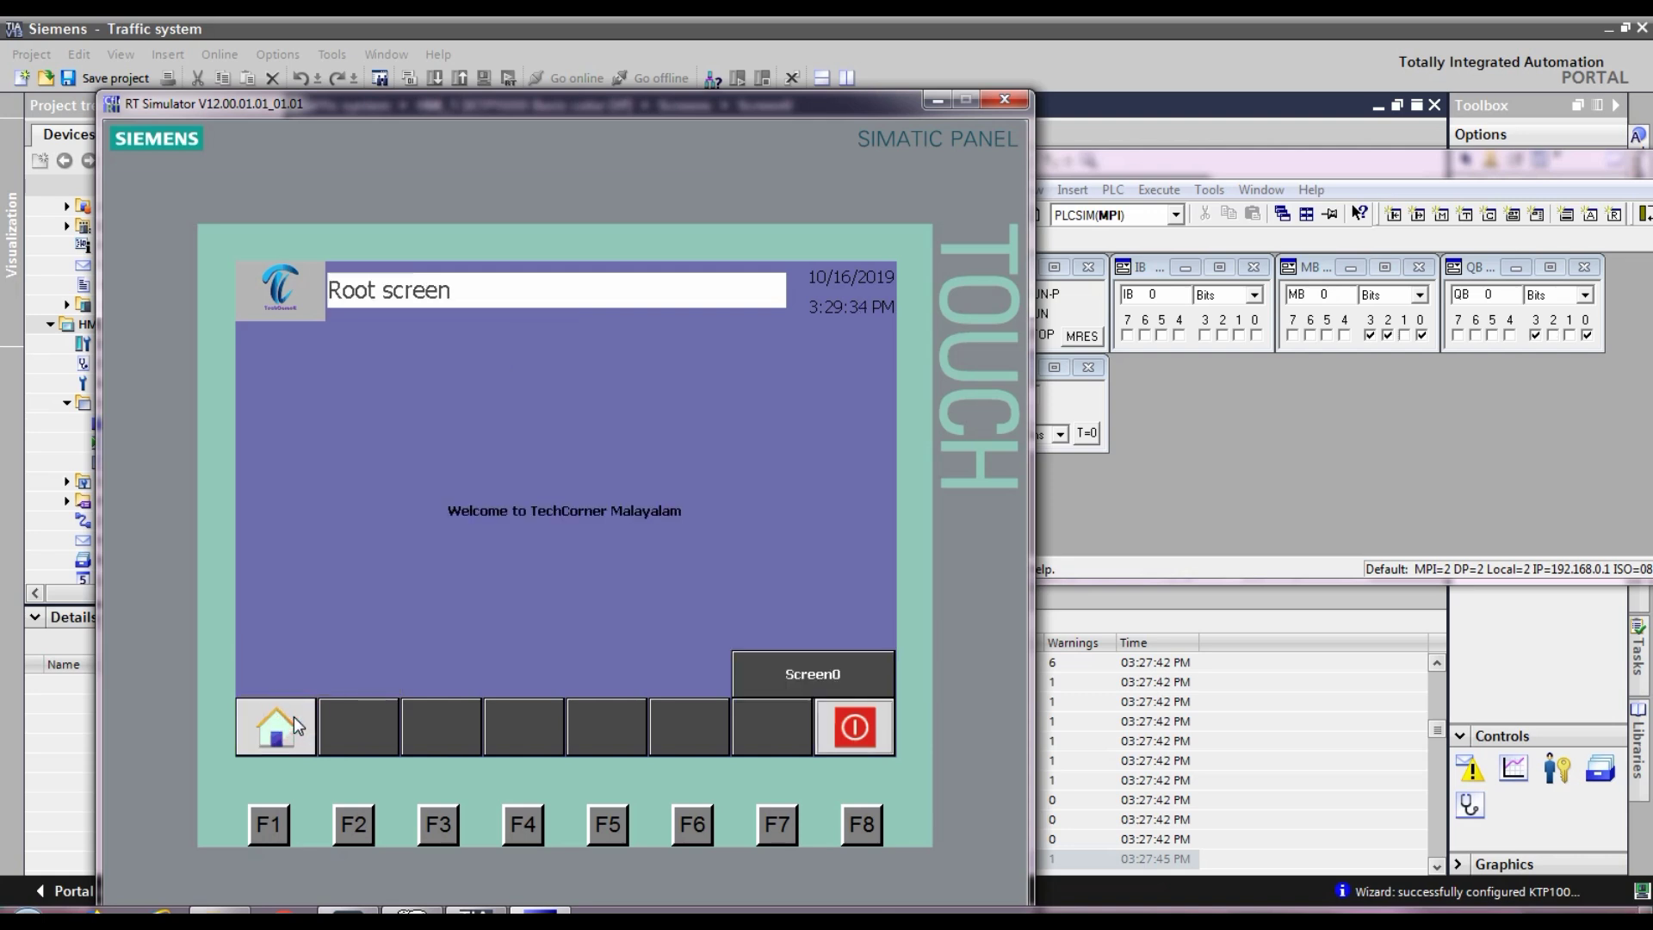
left_click(823, 679)
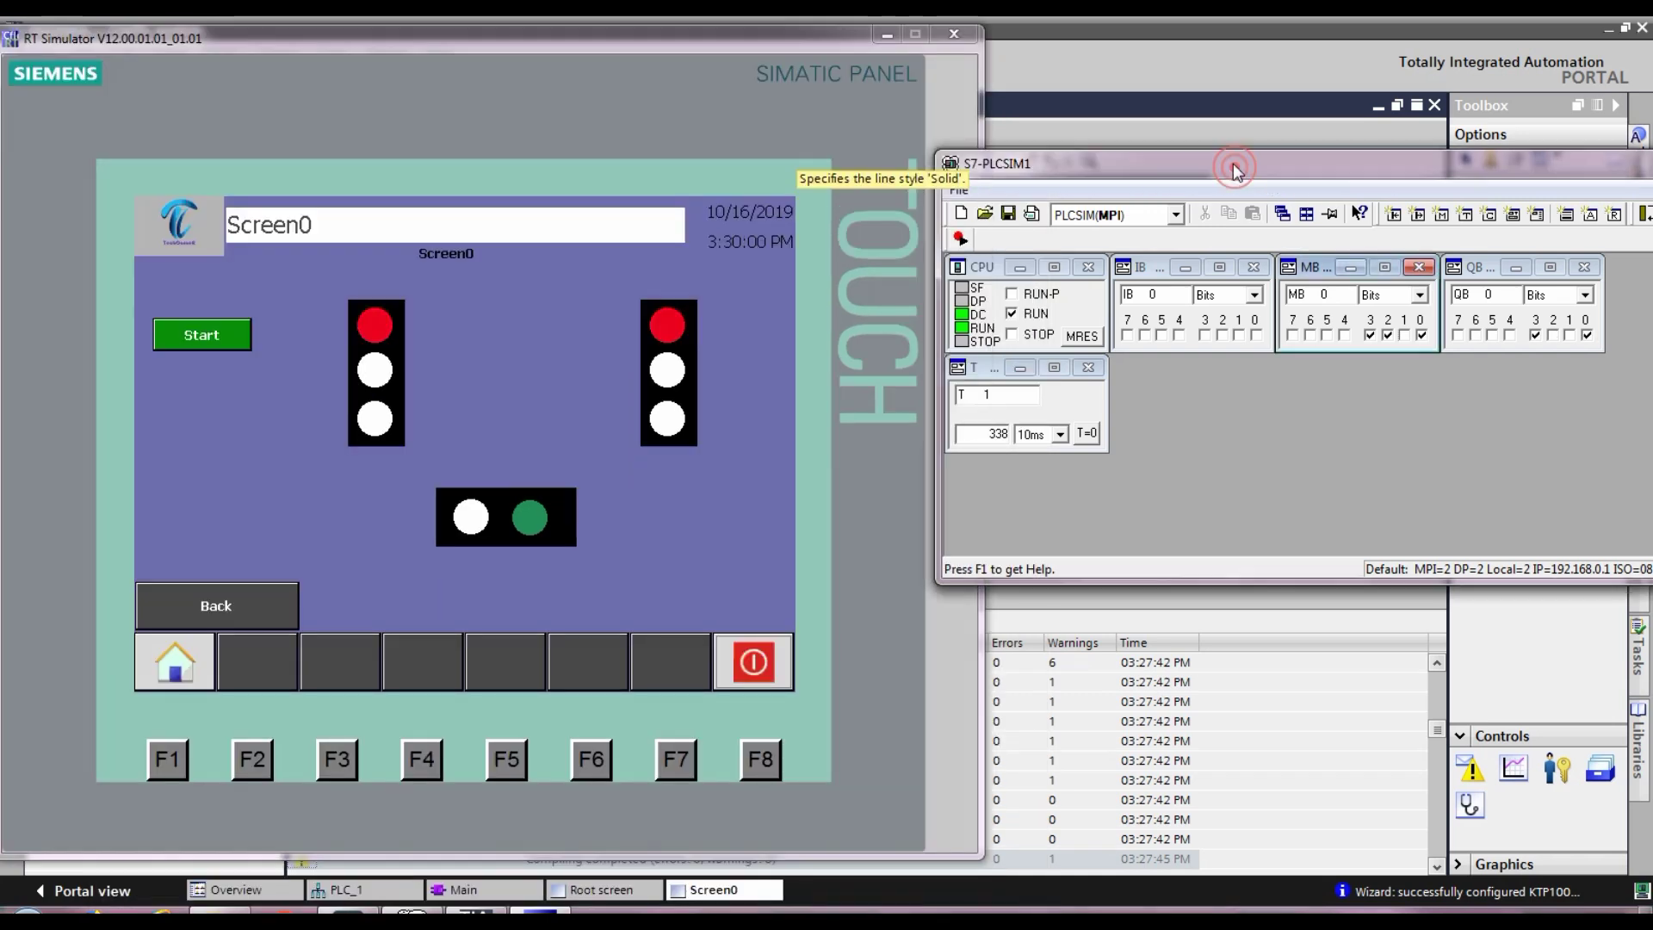
left_click_drag(1222, 161, 1232, 165)
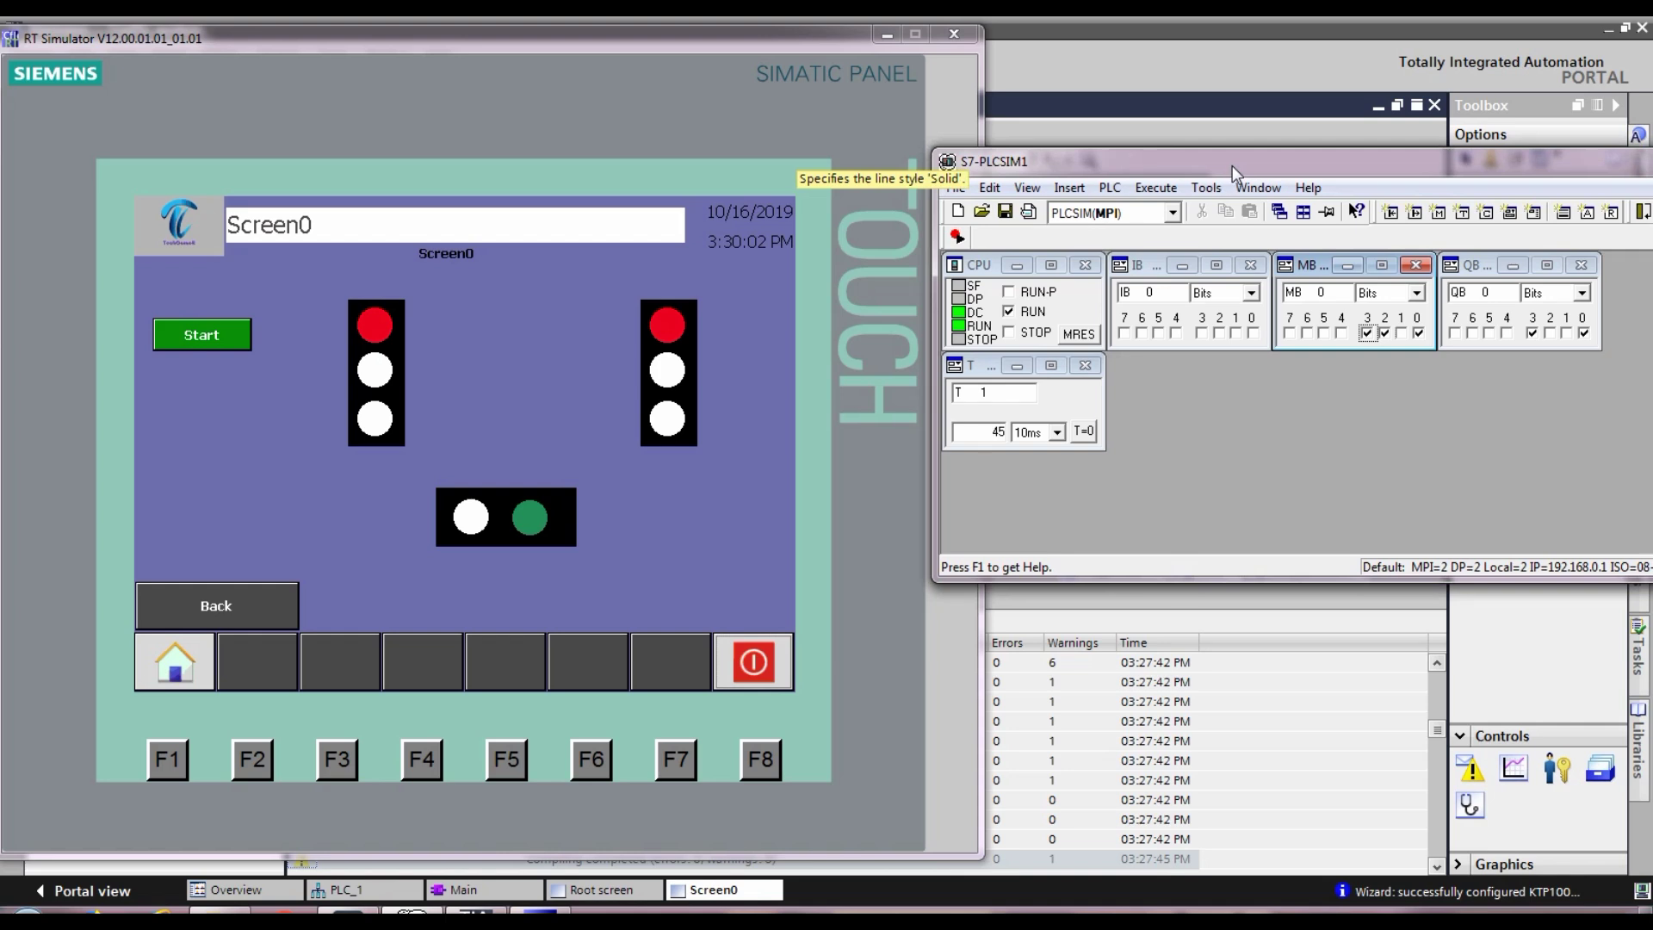